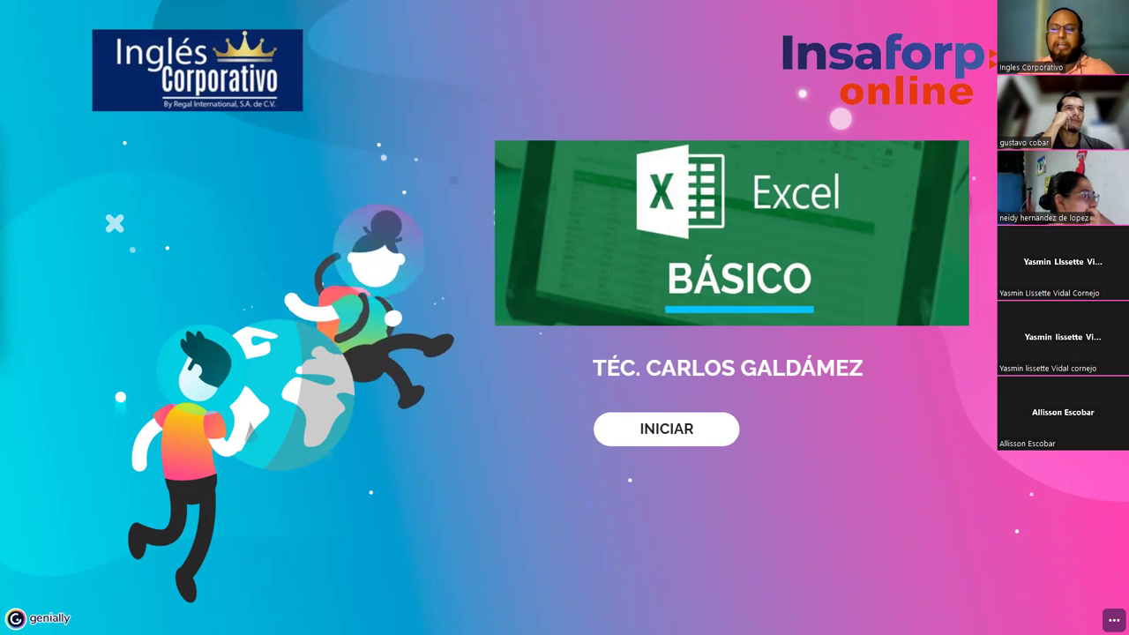
- Start the Genially presentation from the title slide and advance one slide through the index
click(688, 429)
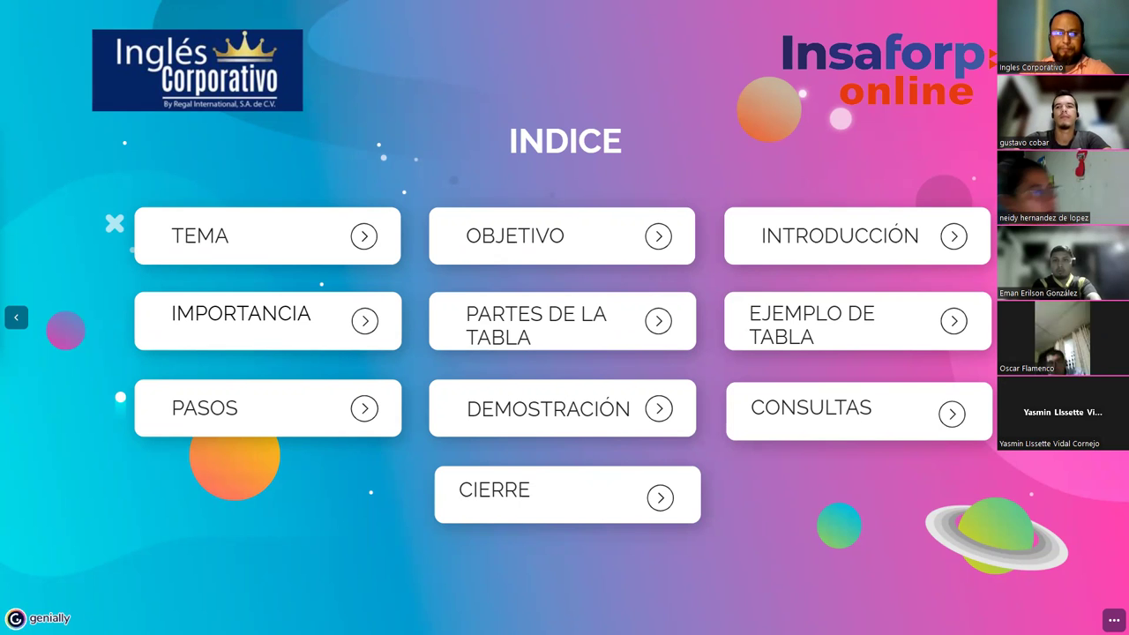
key(Right)
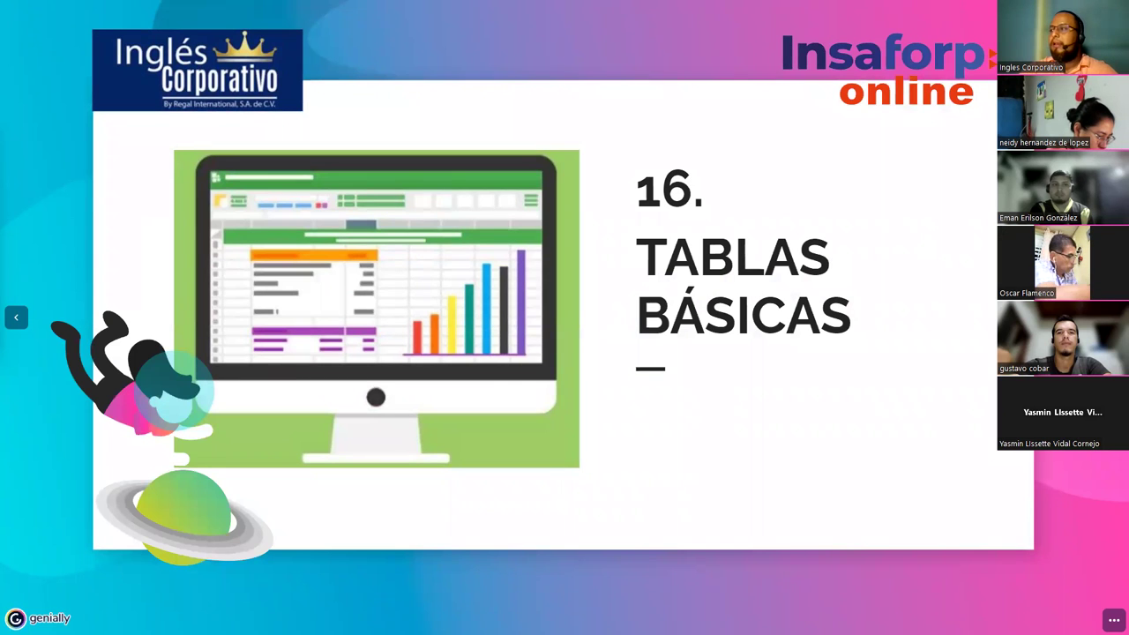
- Go forward one slide toward the OBJETIVO slide on creating Excel tables
key(Right)
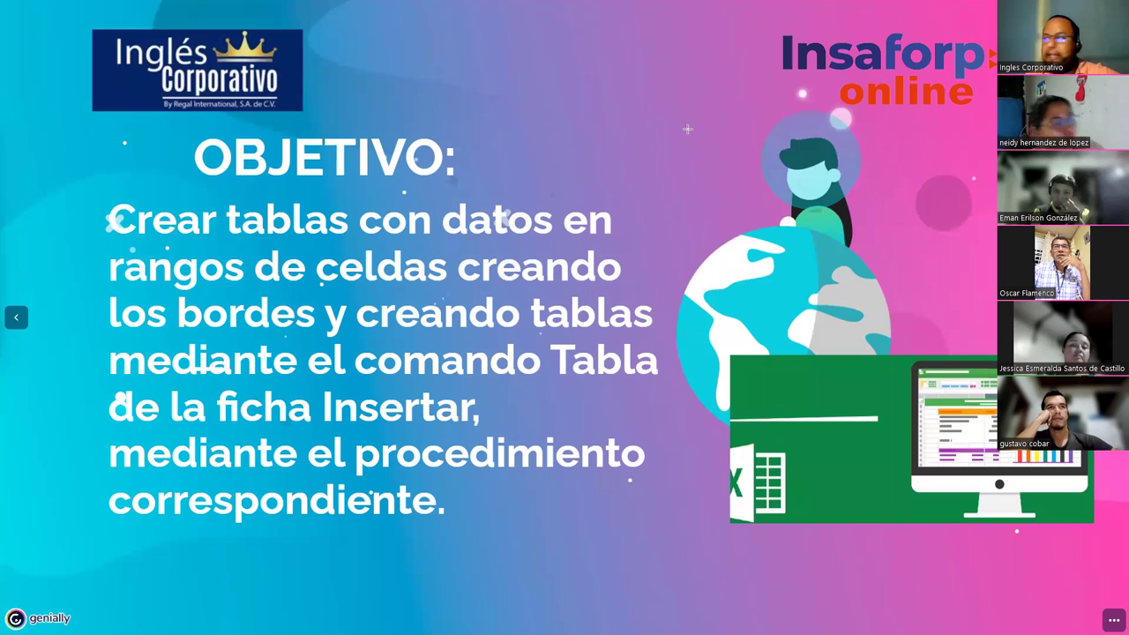
- Draw a red table over the illustration: an outline, two column dividers and five row lines
mouse_move(676, 128)
mouse_down()
mouse_move(922, 283)
mouse_move(685, 297)
mouse_move(676, 127)
mouse_up()
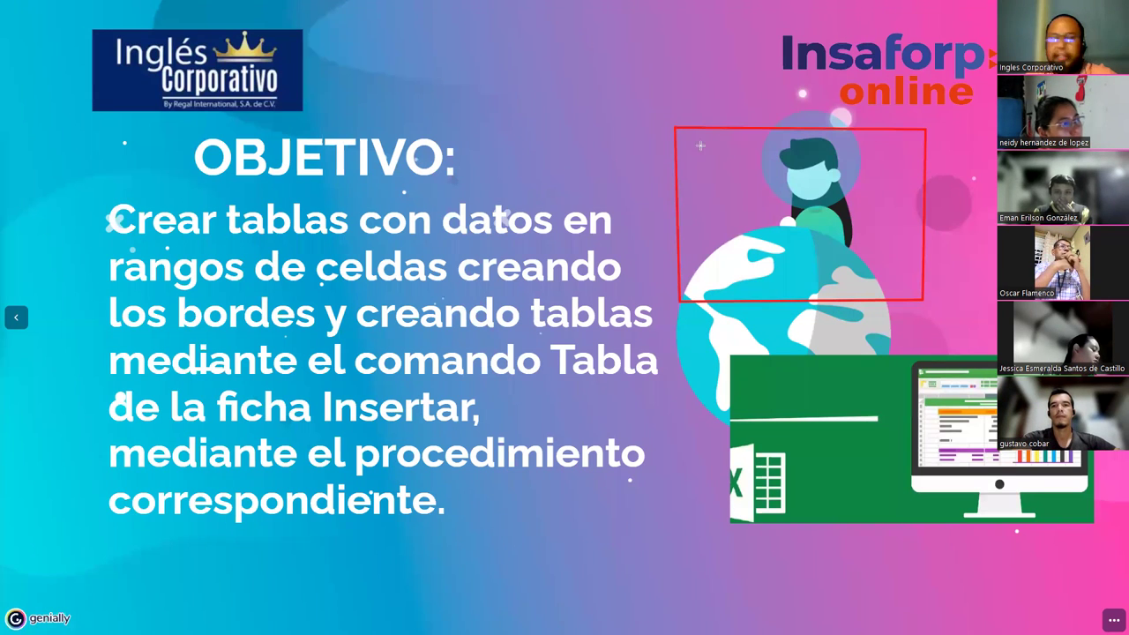
drag(742, 126, 753, 299)
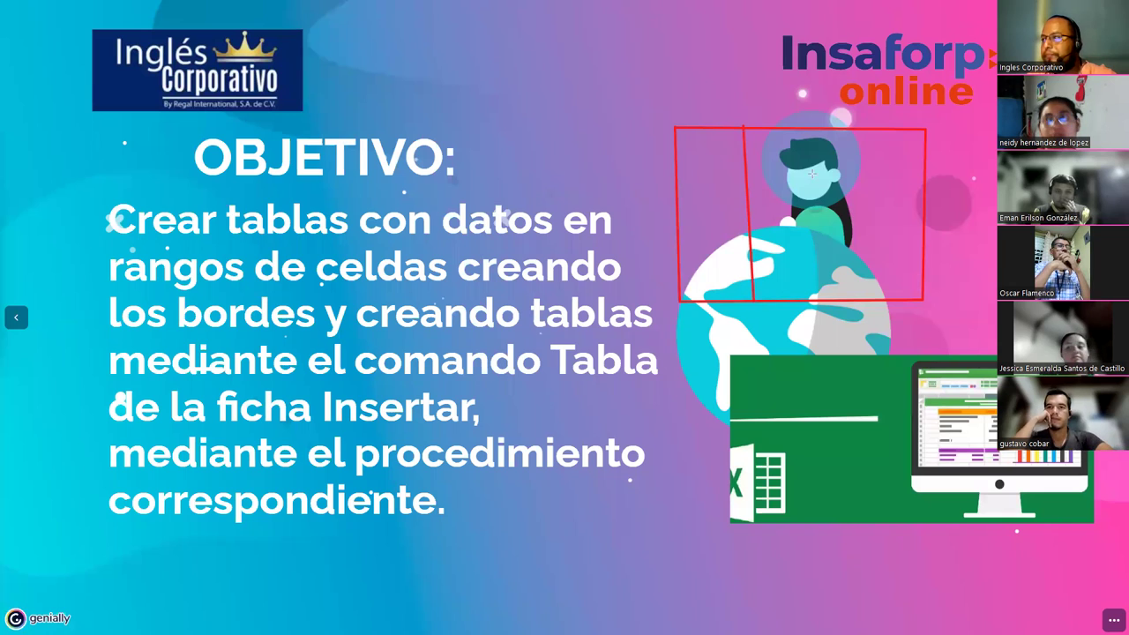
drag(826, 129, 842, 300)
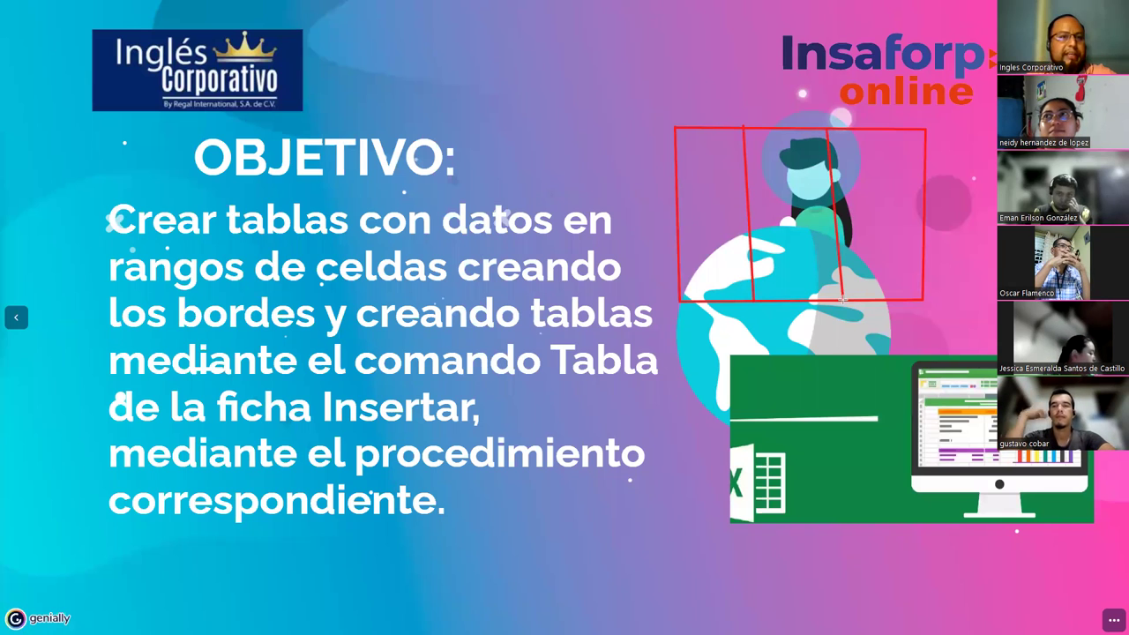
drag(675, 152, 932, 153)
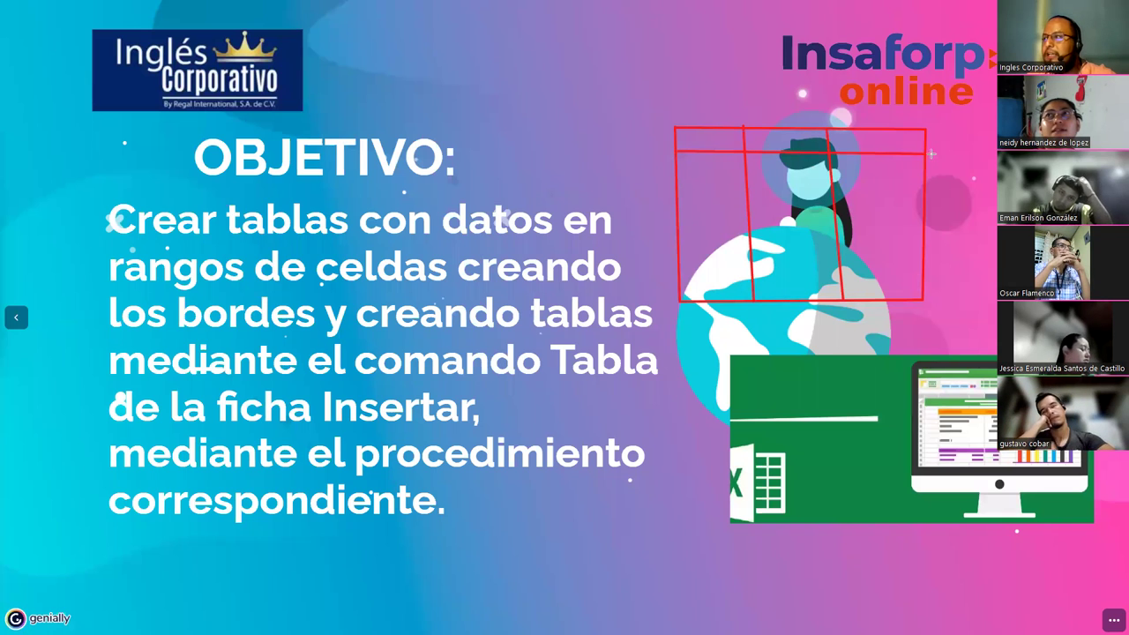
drag(675, 175, 923, 177)
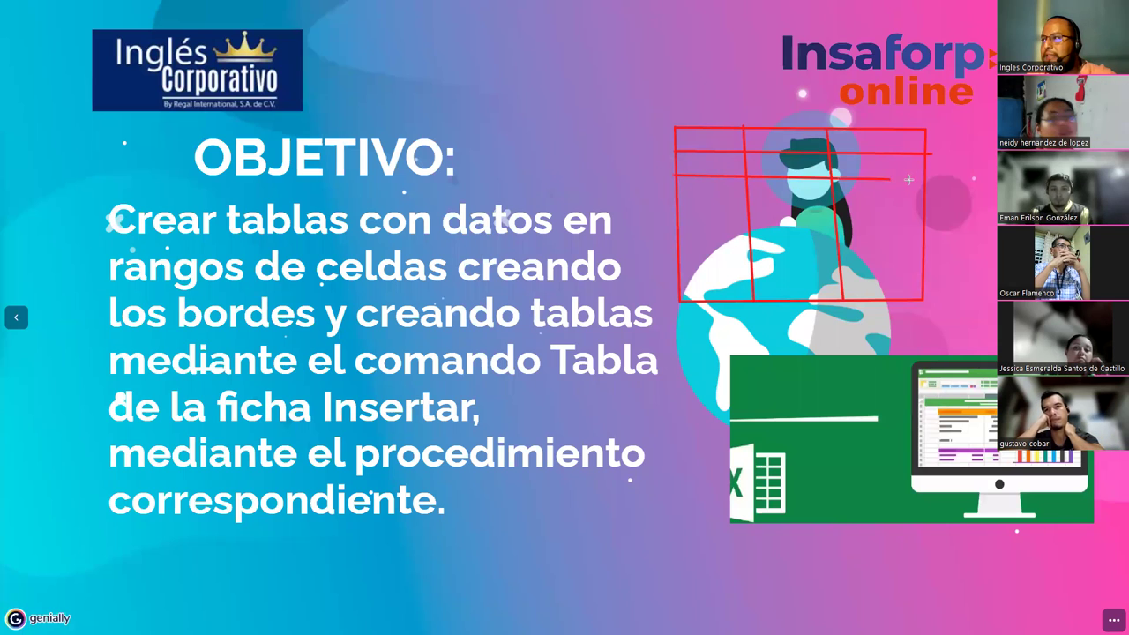
drag(676, 202, 925, 204)
drag(676, 230, 919, 231)
drag(675, 262, 921, 260)
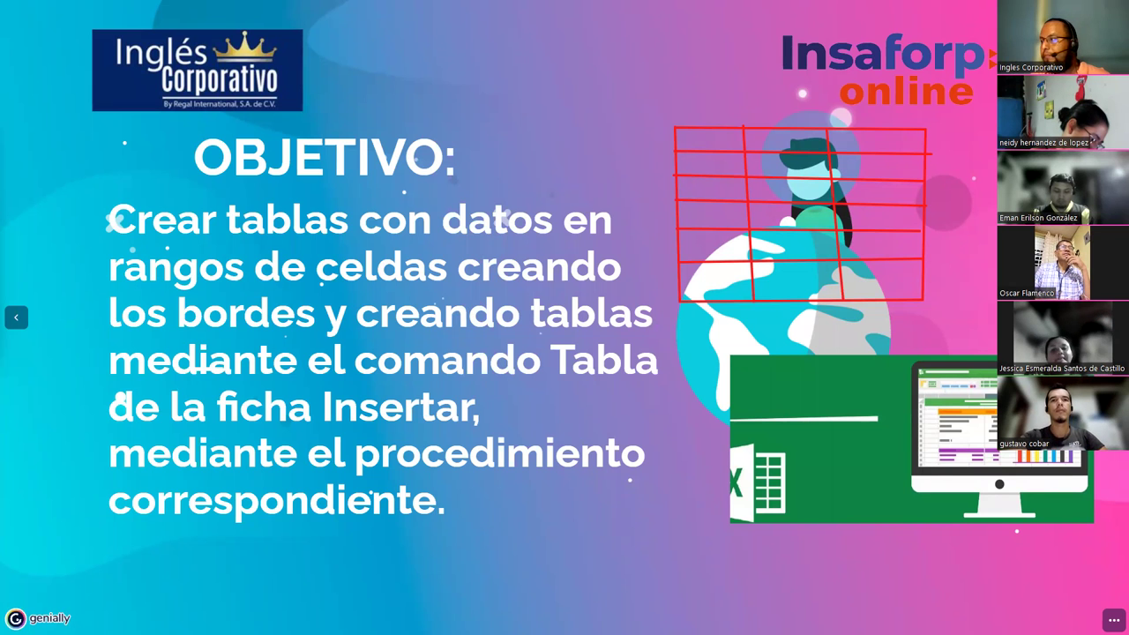
- Advance two slides, past the Tablas básicas cover, to the IMPORTANCIA slide
key(Right)
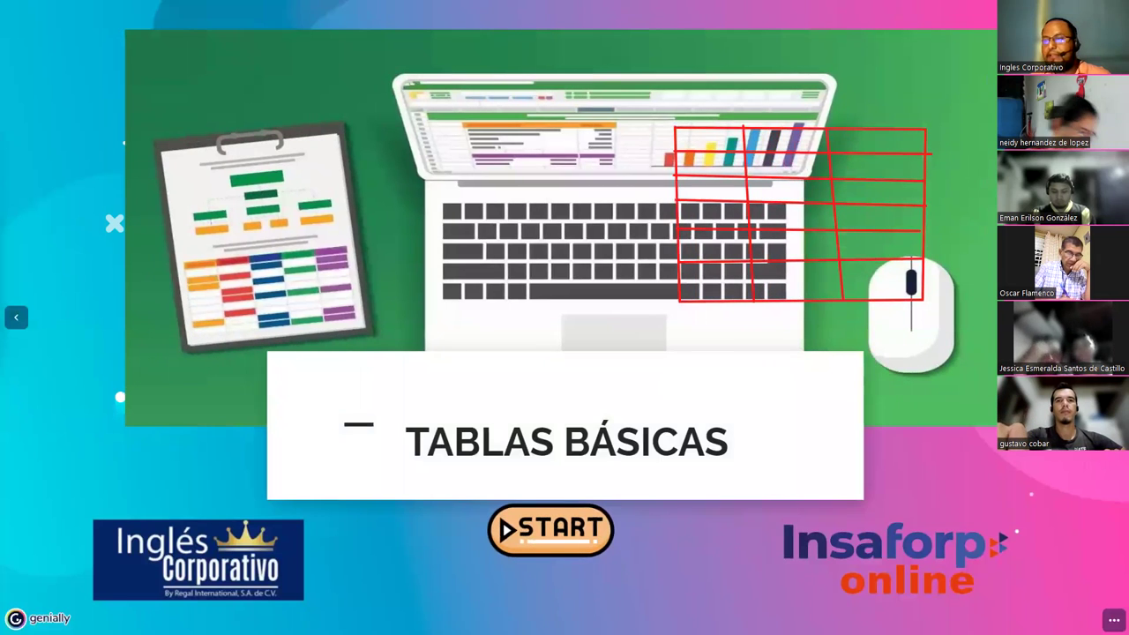
key(Right)
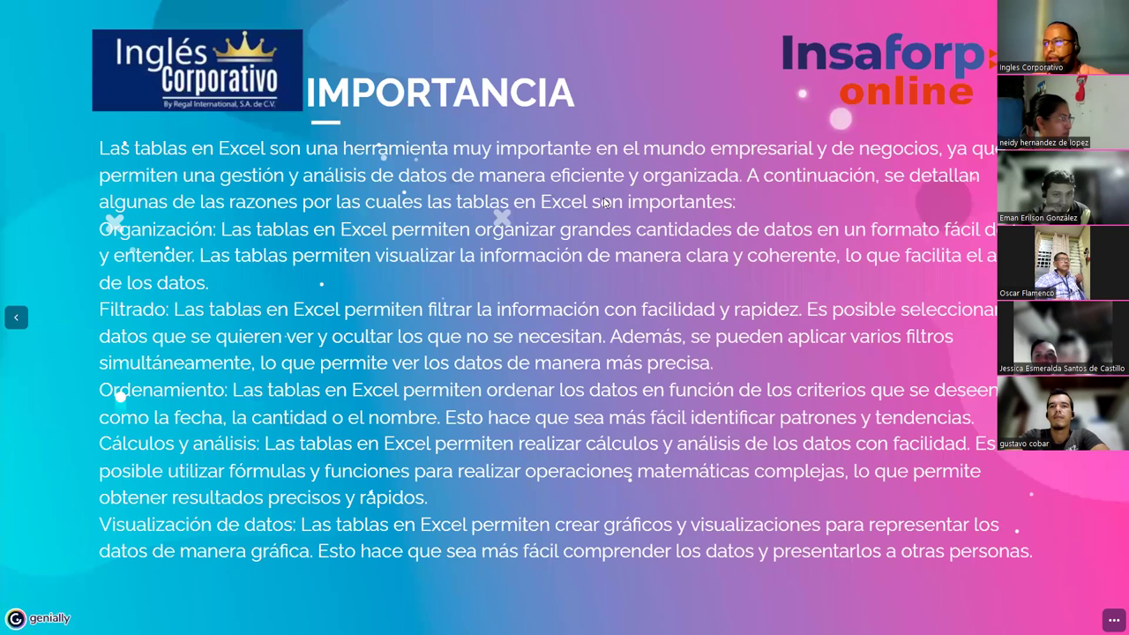
- Mark 'son importantes:' in the intro paragraph, then clear that emphasis
drag(601, 206, 744, 206)
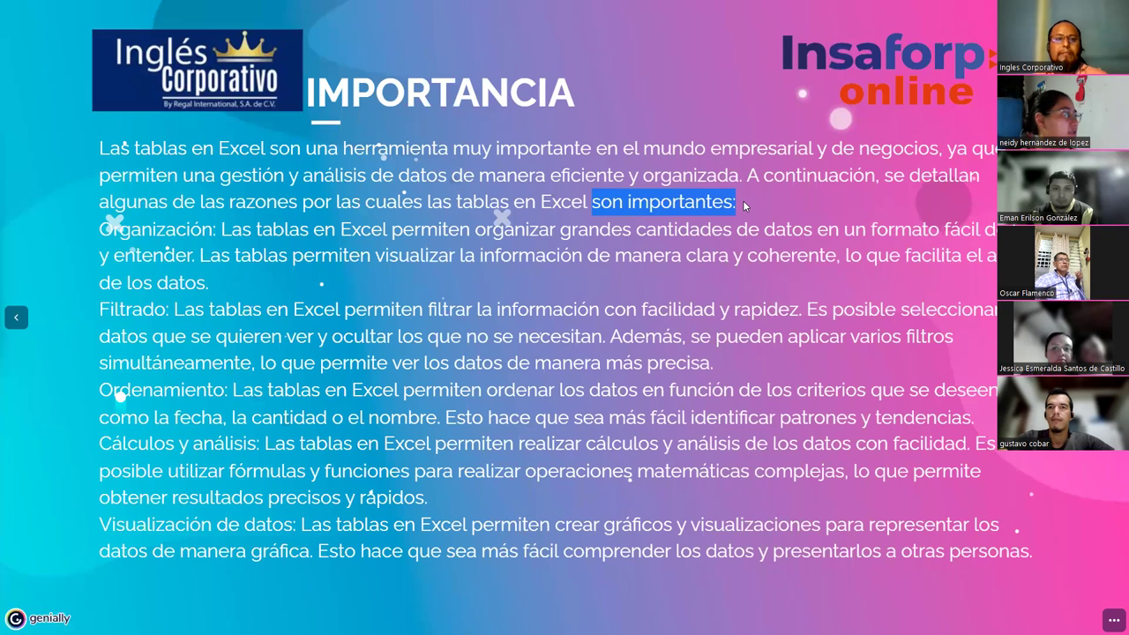
click(744, 205)
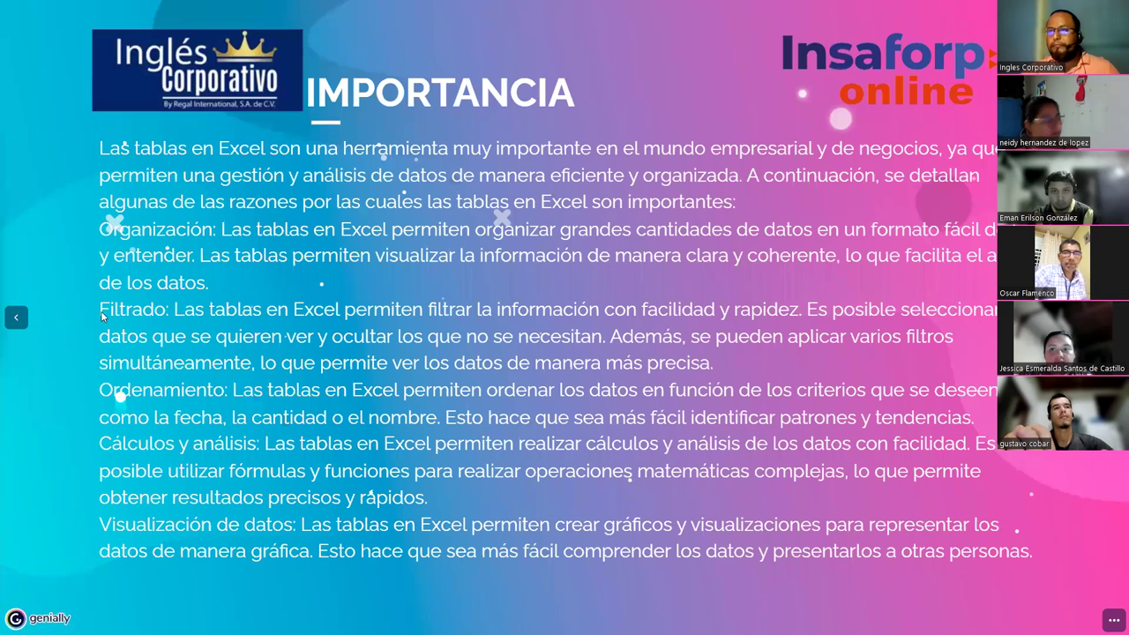
- Highlight the Filtrado paragraph from 'Filtrado:' through 'más precisa.'
drag(102, 316, 720, 363)
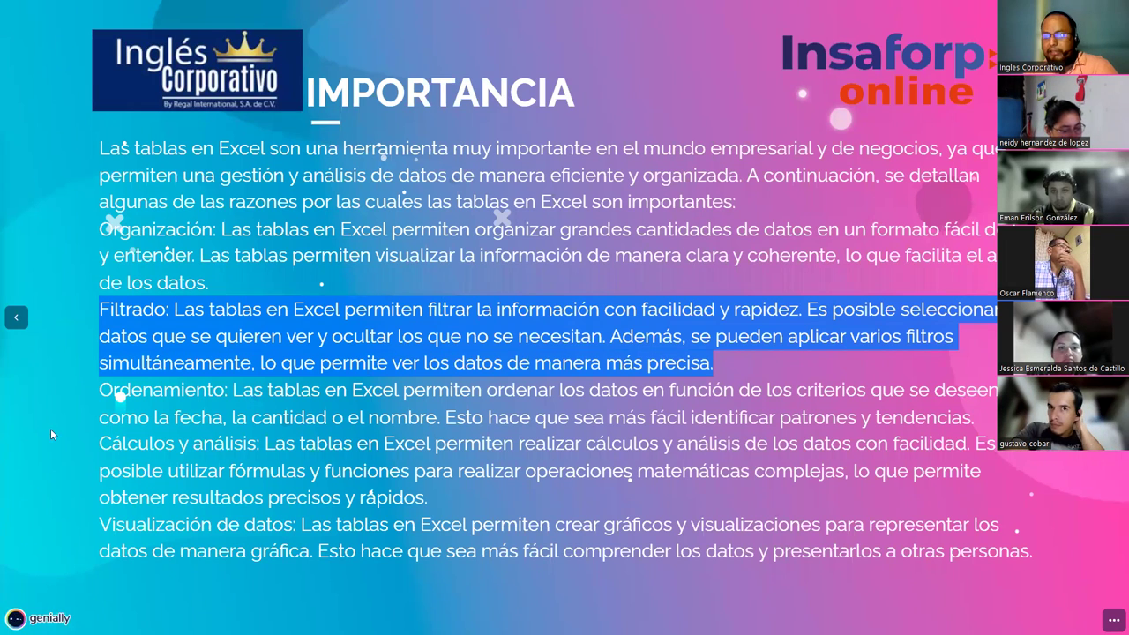
- Highlight the Ordenamiento paragraph about sorting by date, quantity or name
mouse_move(99, 389)
mouse_down()
mouse_move(723, 432)
mouse_move(995, 423)
mouse_up()
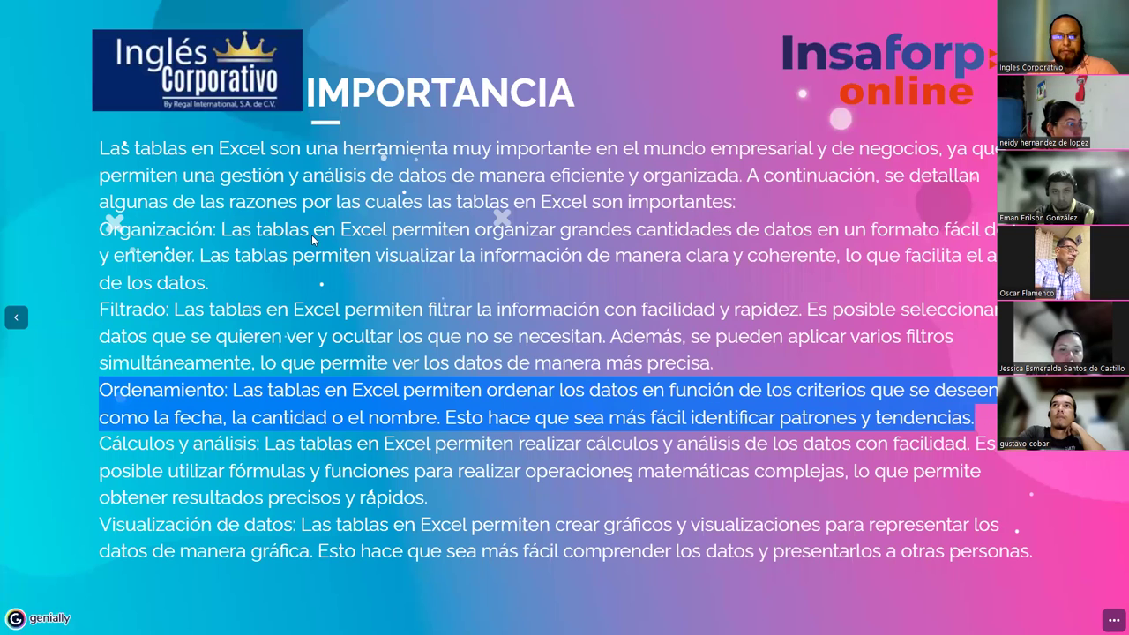
- Highlight the Cálculos y análisis paragraph in place of Ordenamiento
drag(99, 444, 431, 503)
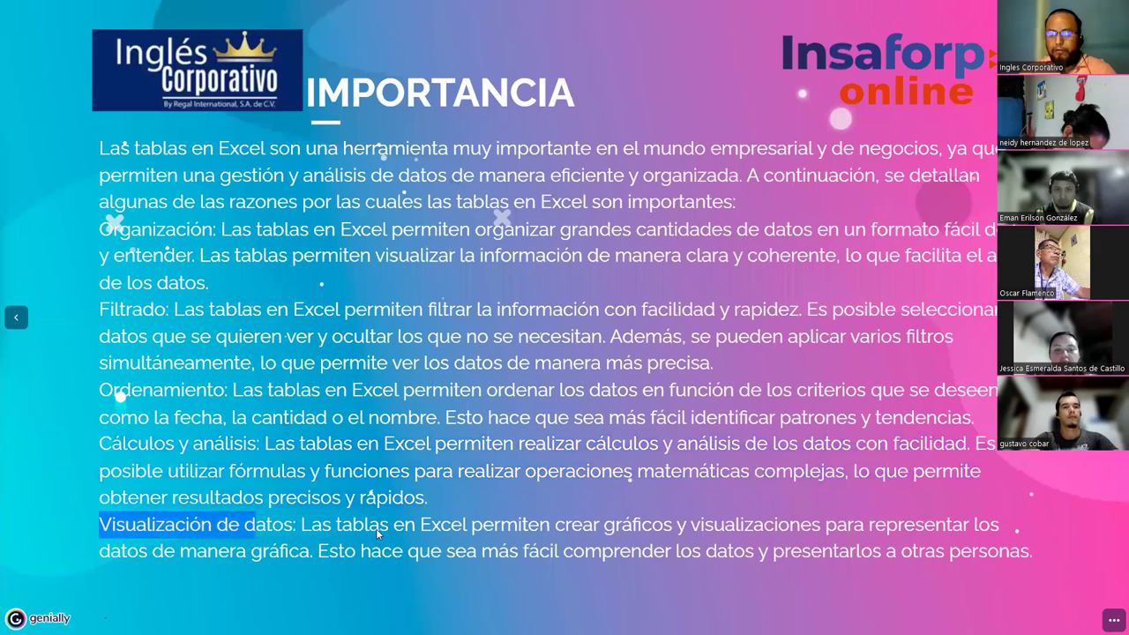
- Highlight the final Visualización de datos paragraph about charts and graphics
drag(100, 526, 1060, 565)
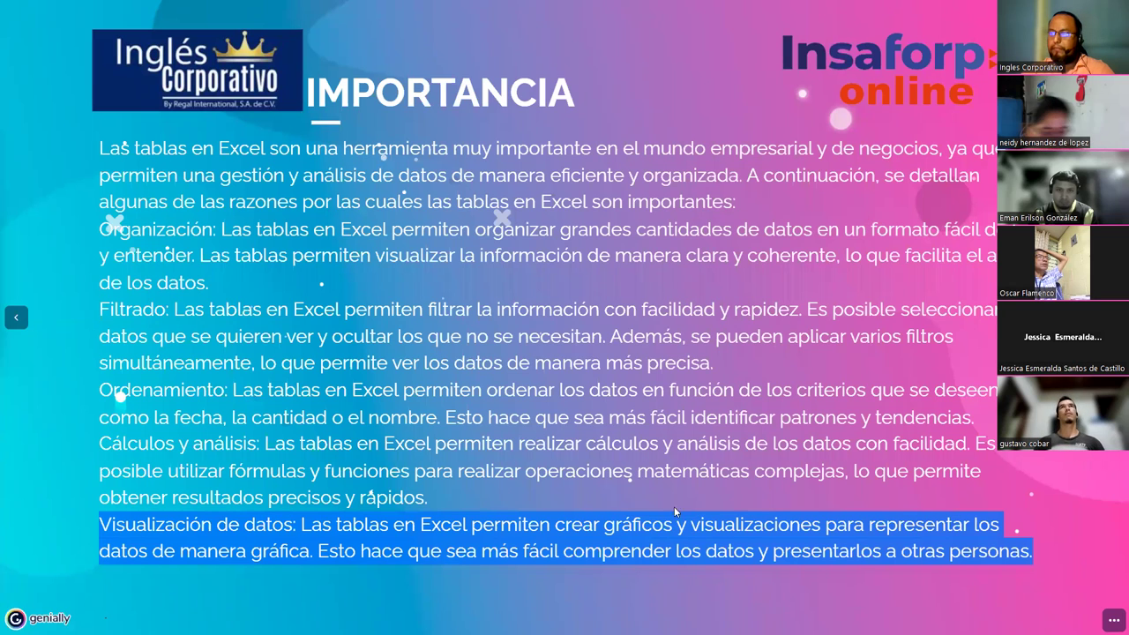
- Clear the highlight from the Visualización de datos paragraph
click(1037, 558)
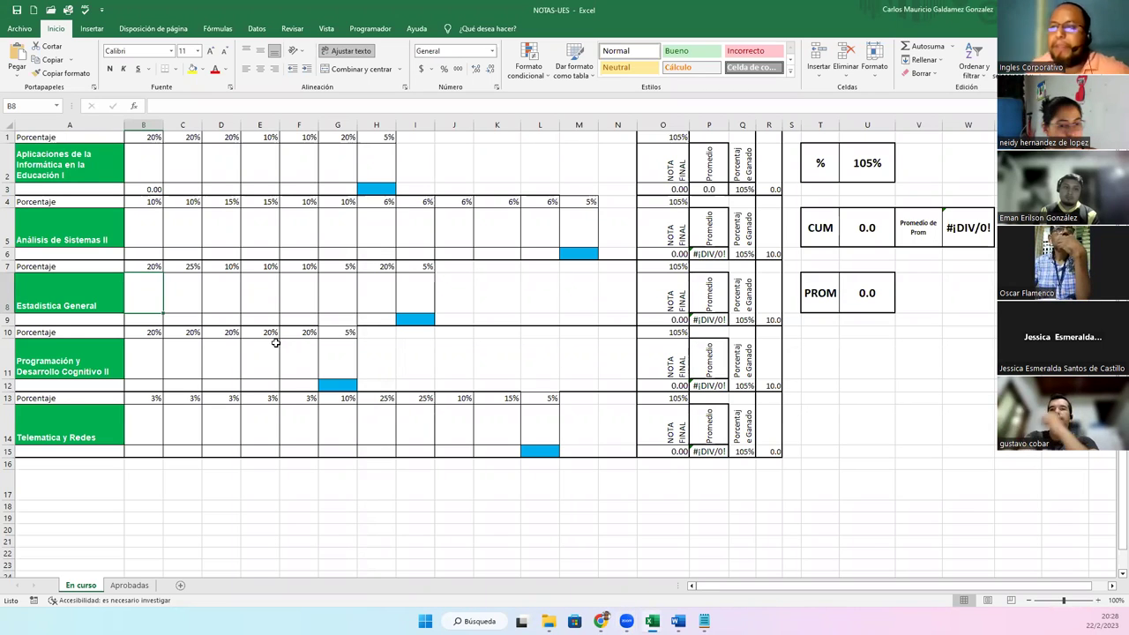
click(65, 168)
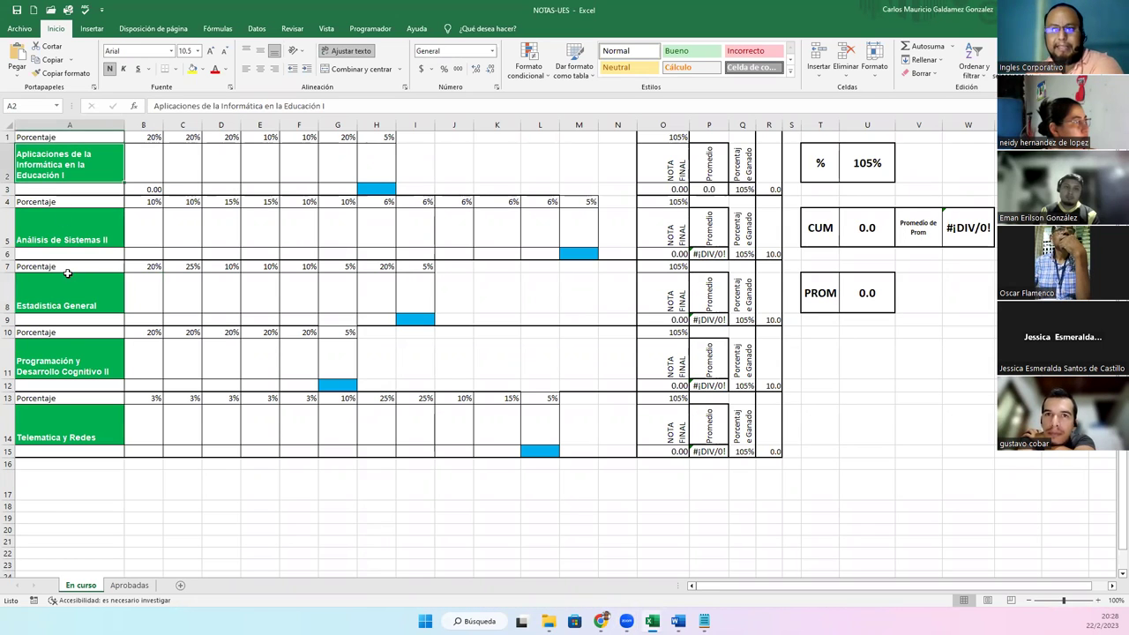
click(67, 274)
click(70, 367)
click(62, 432)
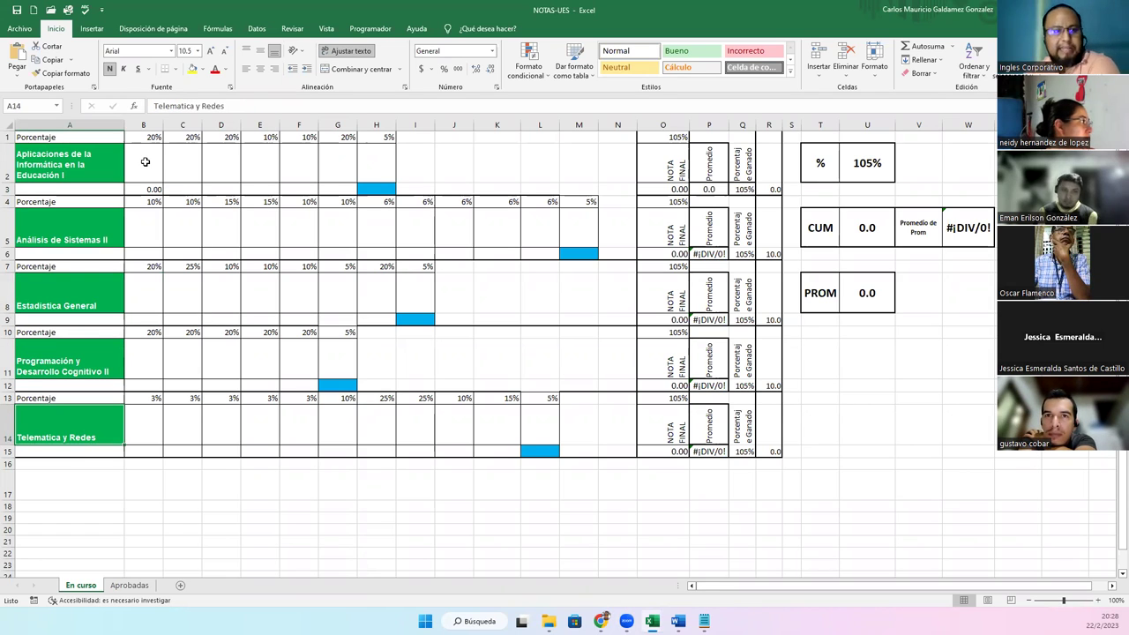
drag(145, 161, 358, 164)
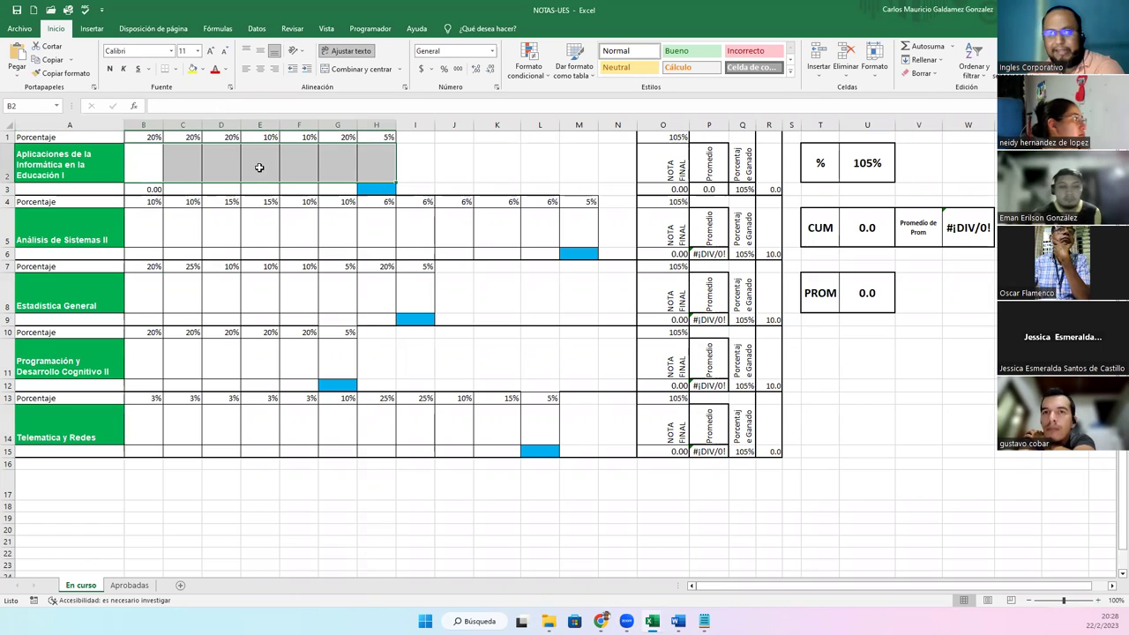
click(146, 220)
drag(145, 137, 337, 137)
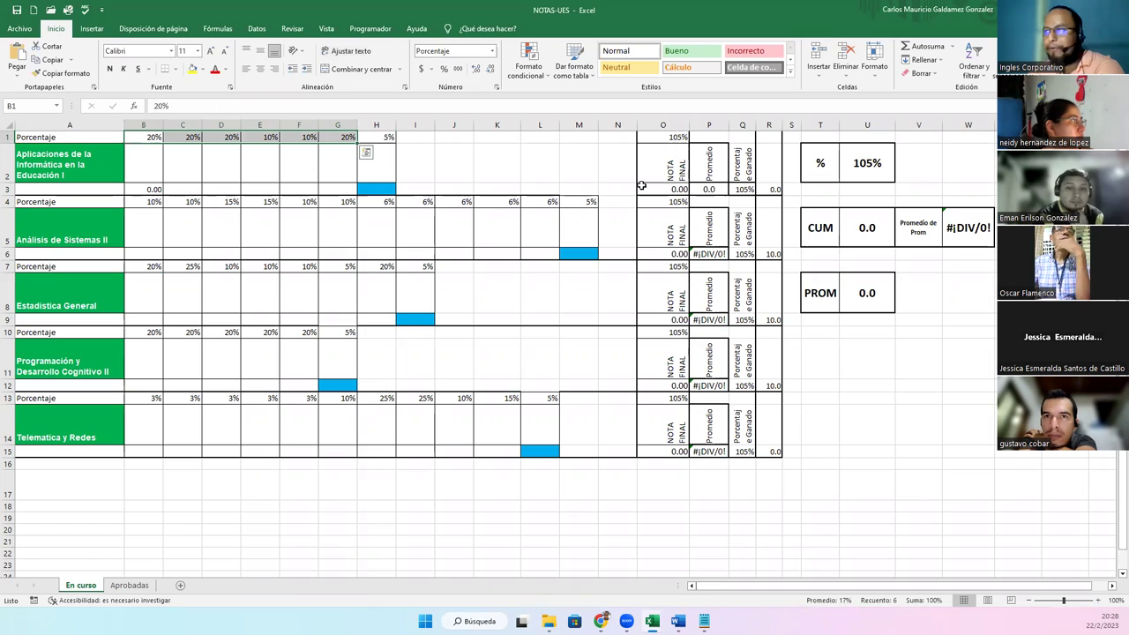
click(702, 244)
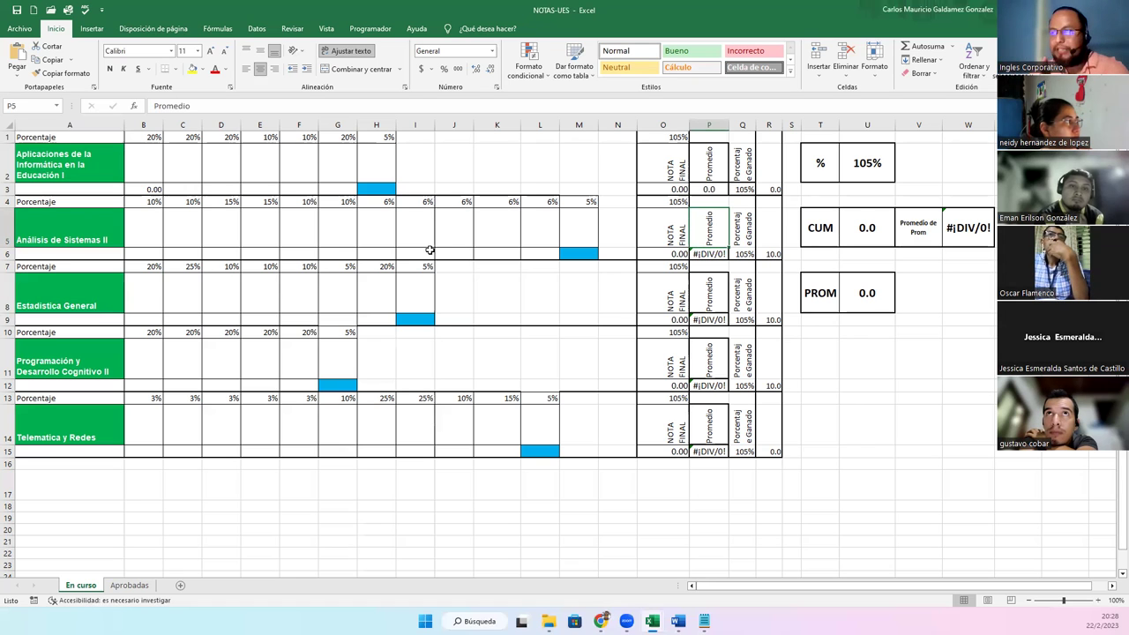
- Inspect the Aprobadas Promedio formula in D2, then the final-grade and average formulas in O3 and P3
click(121, 587)
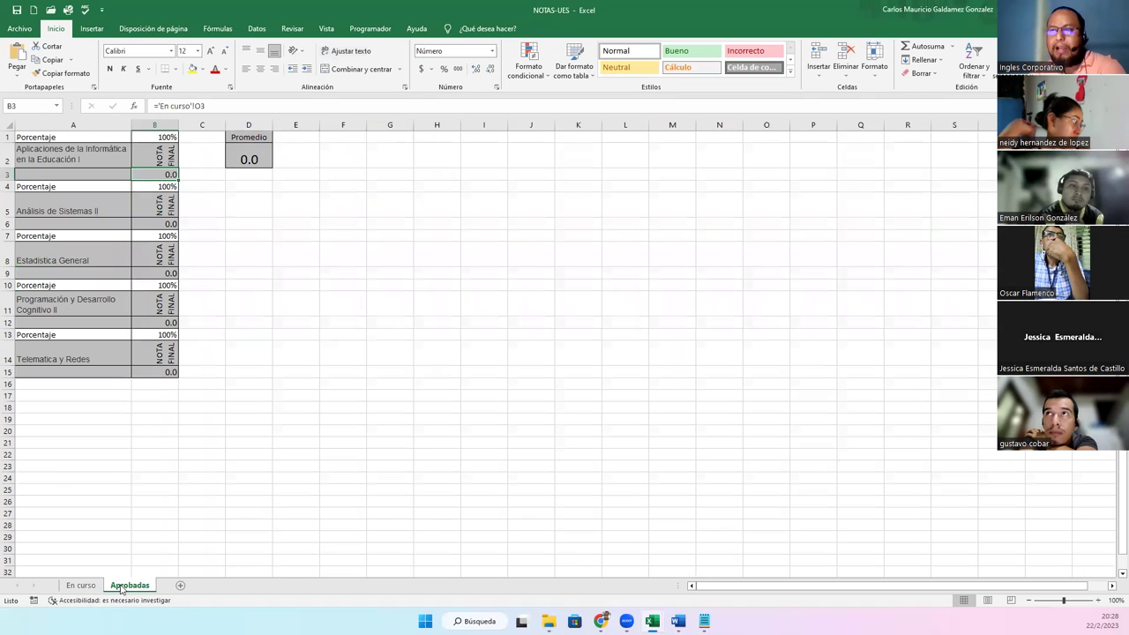
click(250, 159)
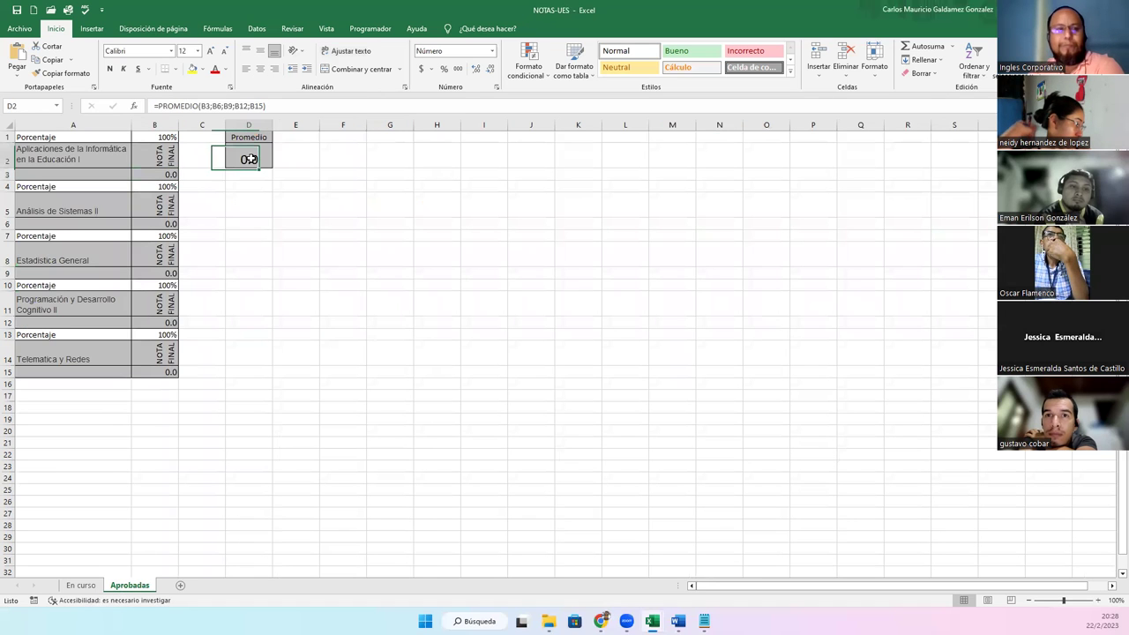
click(86, 587)
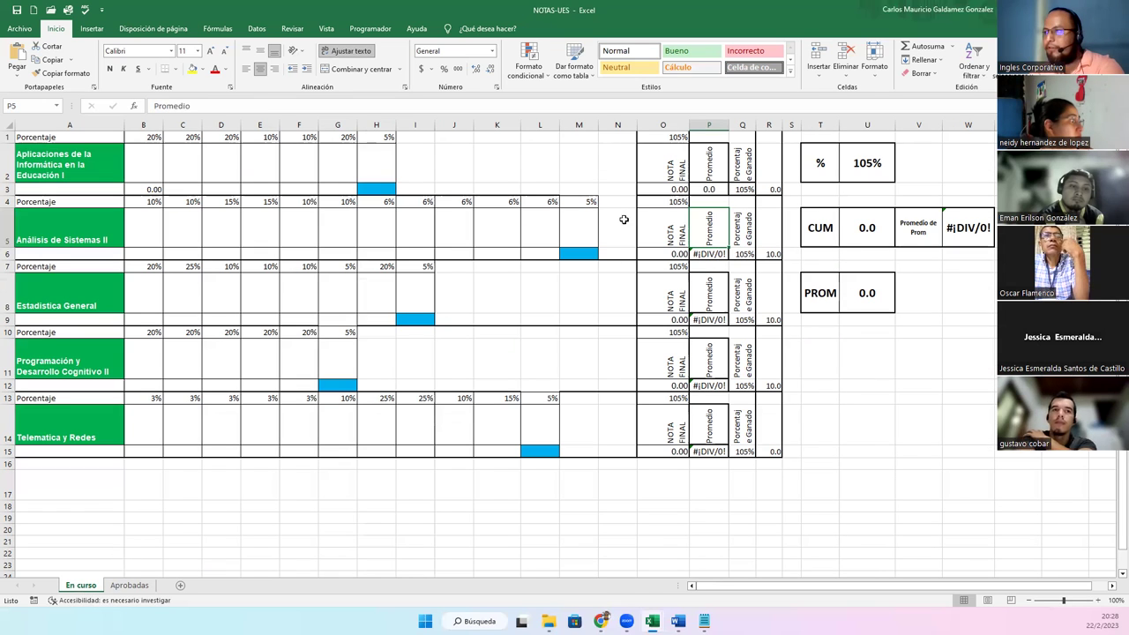
double_click(648, 183)
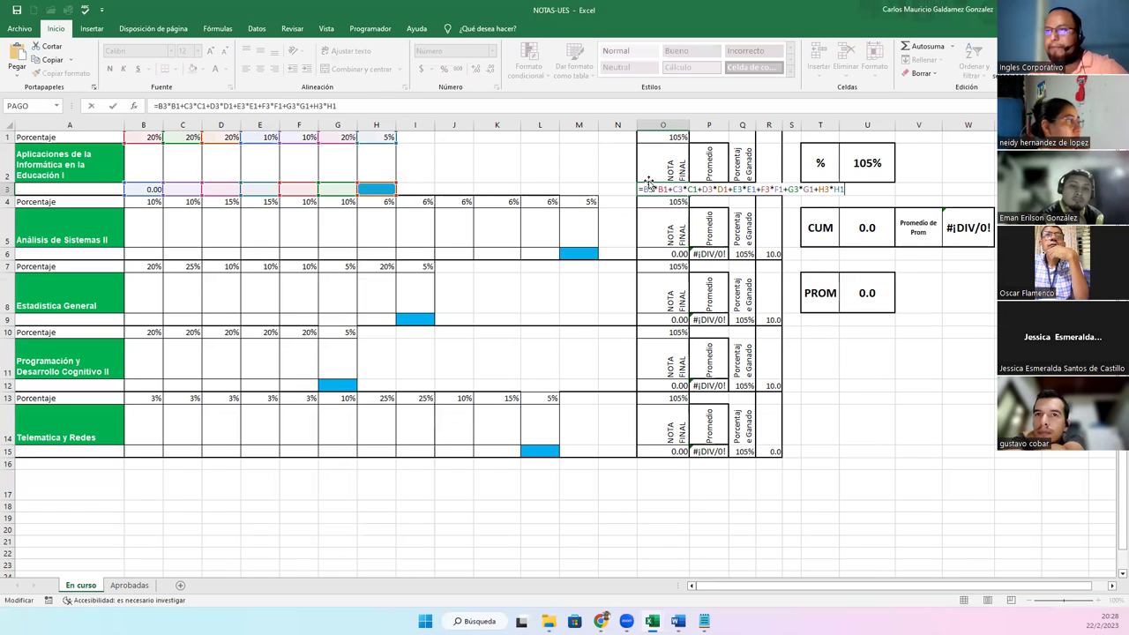
key(Escape)
click(711, 185)
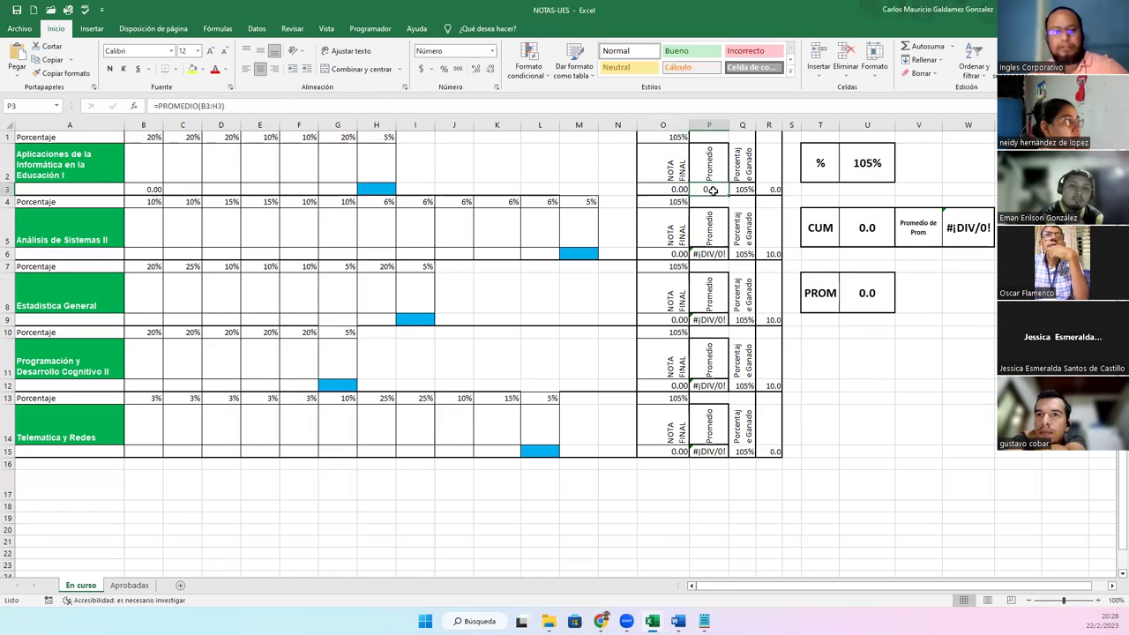
double_click(712, 189)
key(Escape)
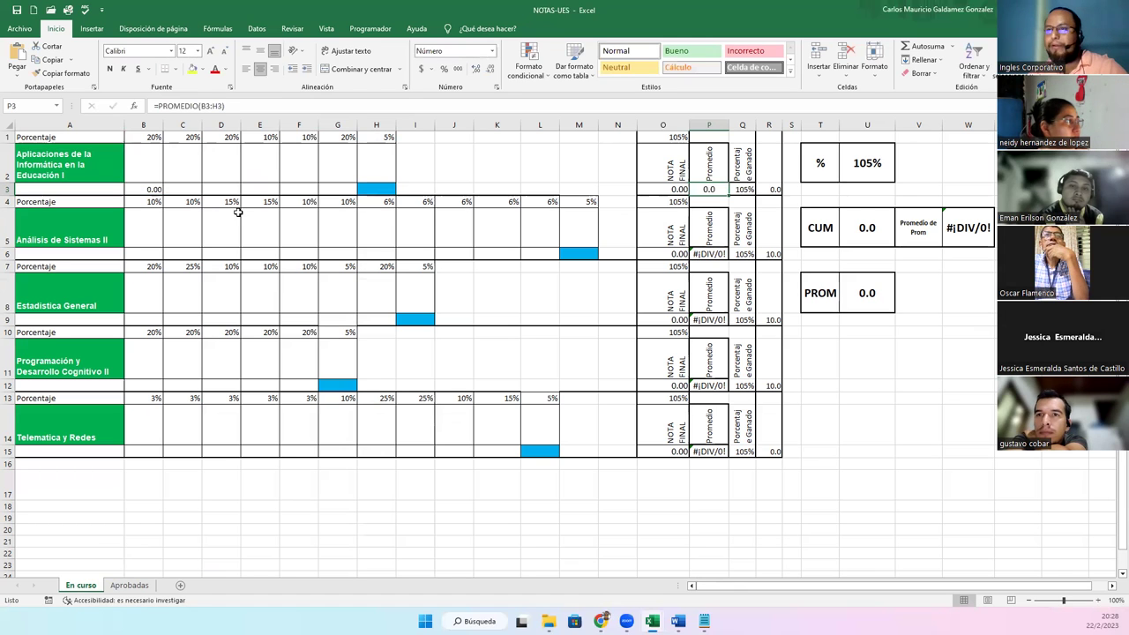
- Enter 7 as the first grade in B3
click(147, 189)
text(7)
key(Tab)
- Enter grades 8, 9, 10, 10 and 9 in cells C3 through G3
text(8)
key(Tab)
text(9)
key(Tab)
text(10)
key(Tab)
text(10)
key(Tab)
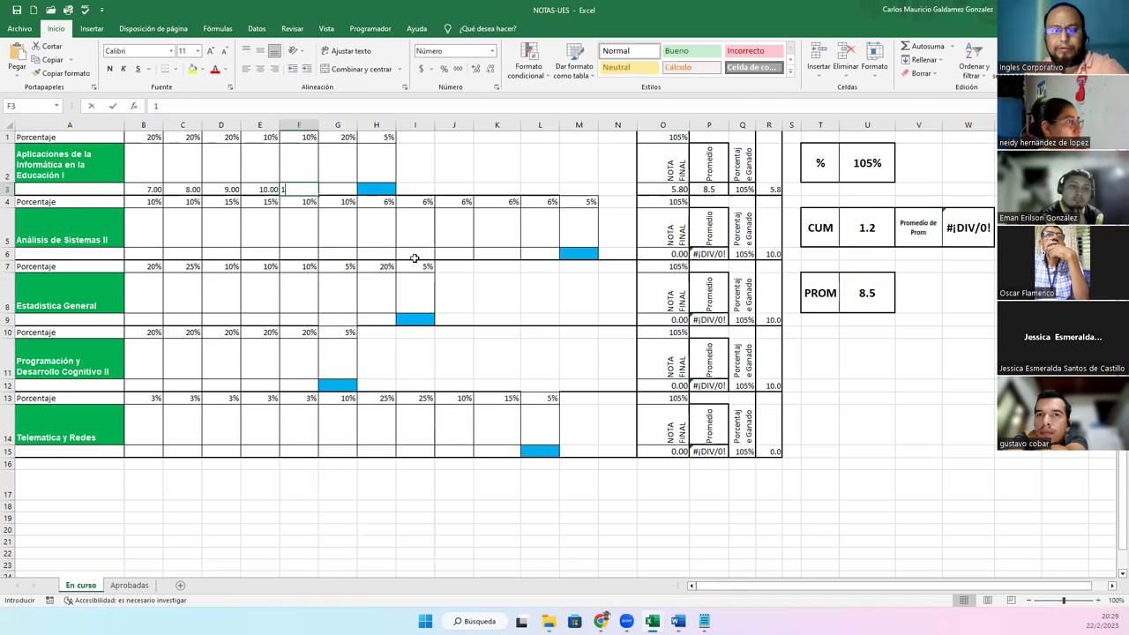
text(9)
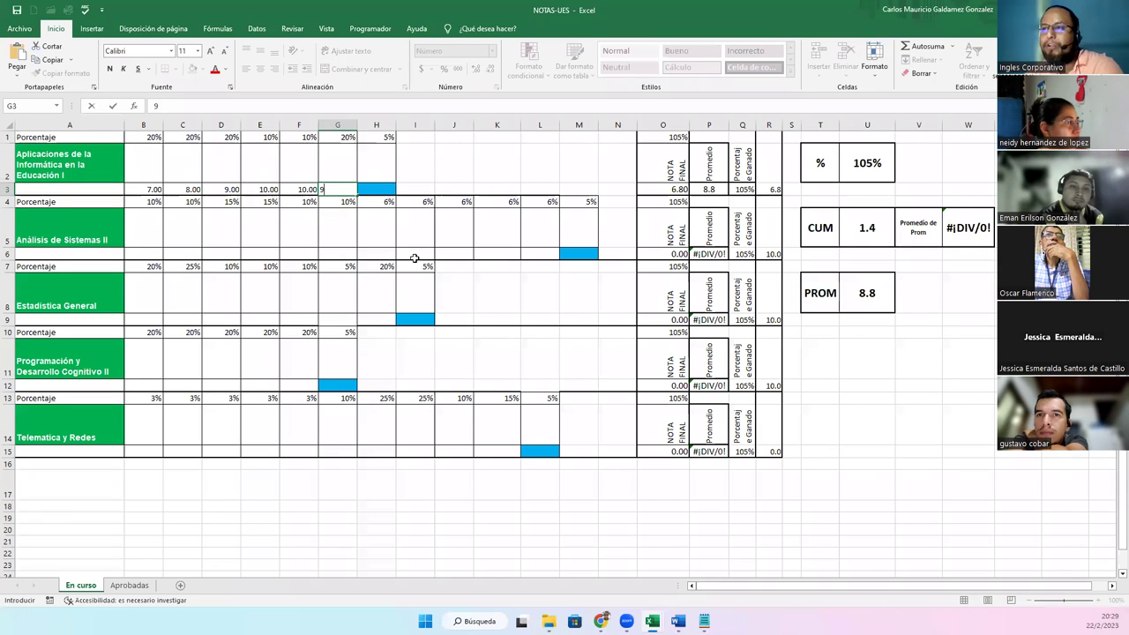
key(ctrl+Return)
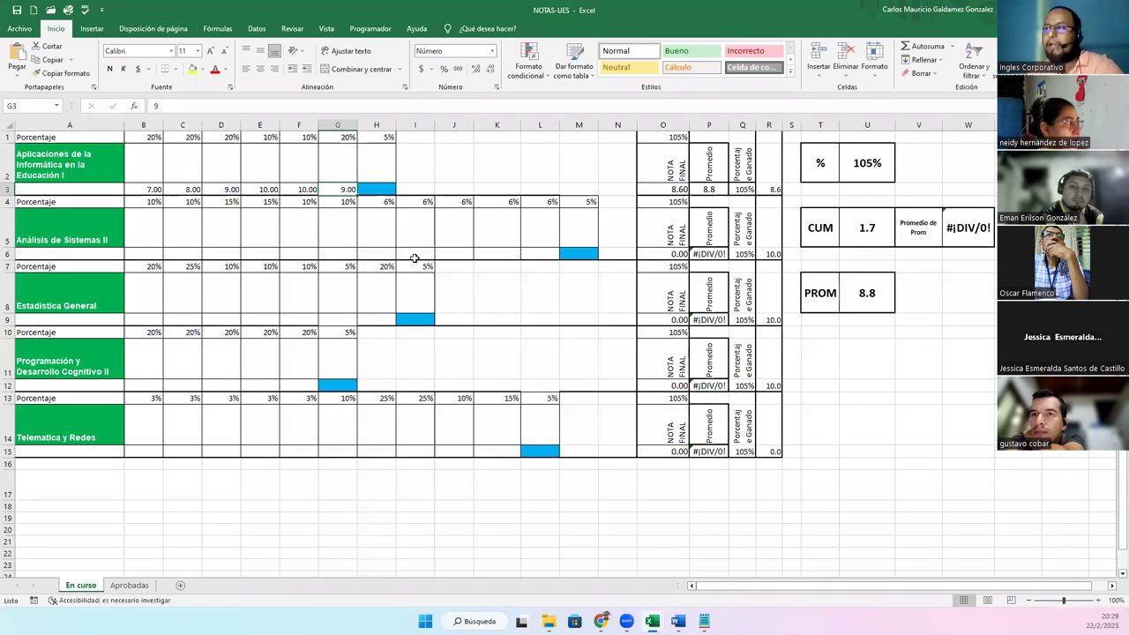
- Check the O3 and P3 formulas, then confirm Aprobadas B3 pulls the 8.6 final grade
click(660, 189)
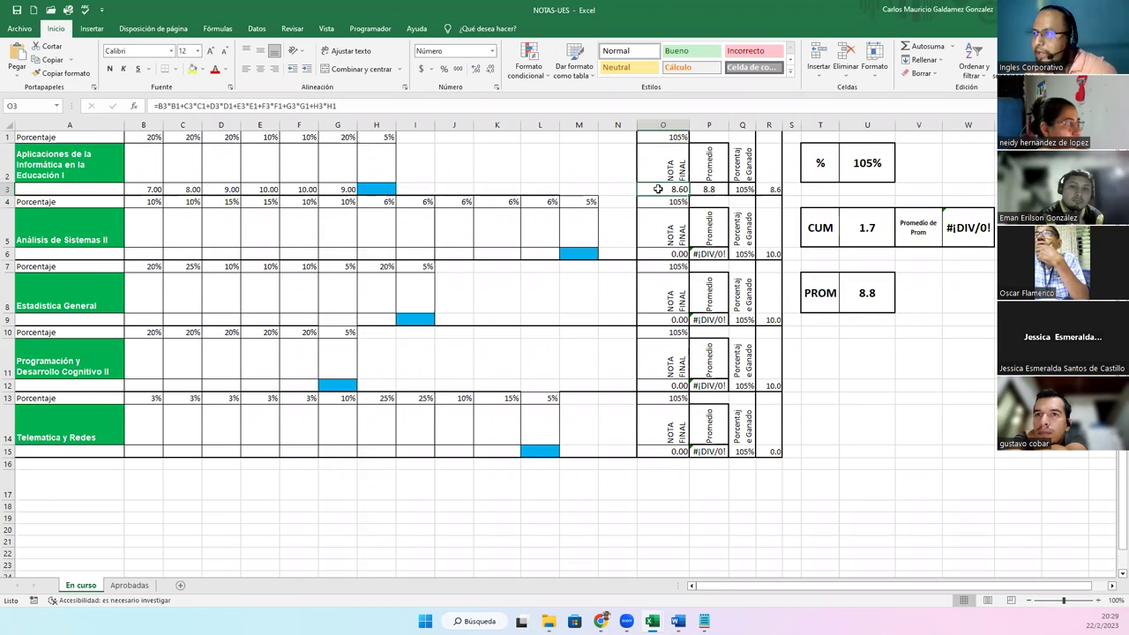
click(709, 187)
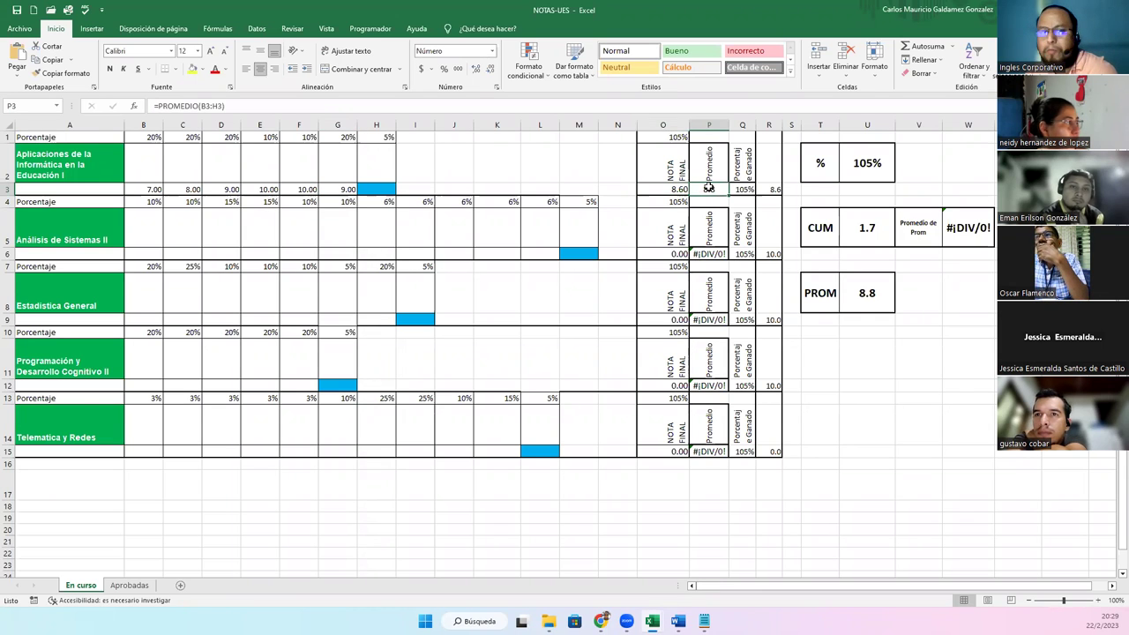
click(655, 191)
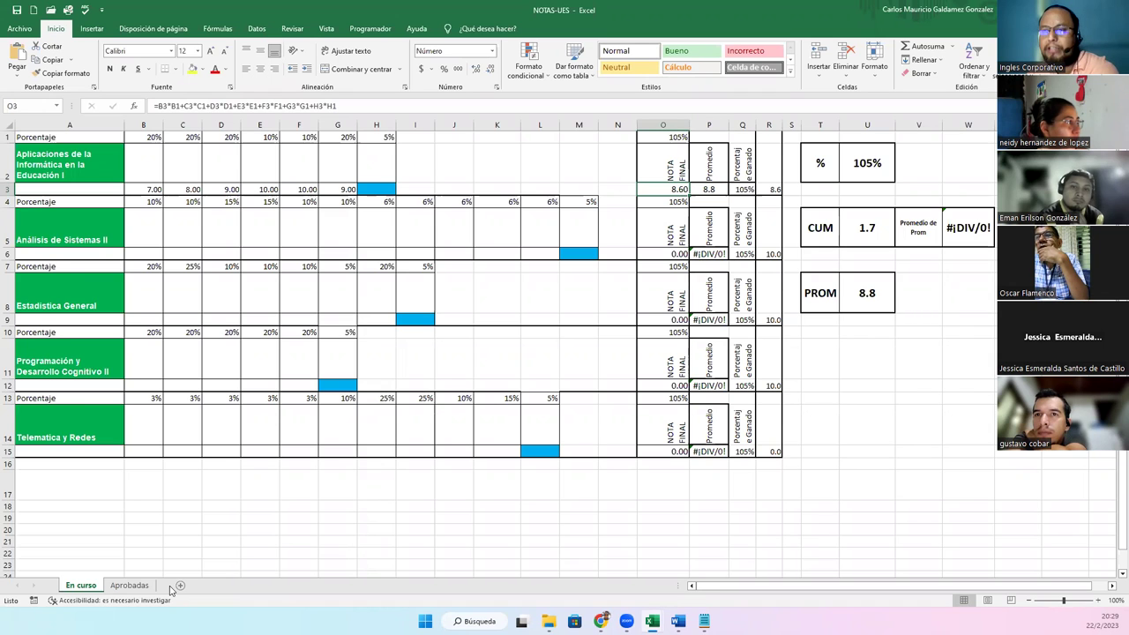
click(129, 585)
click(153, 175)
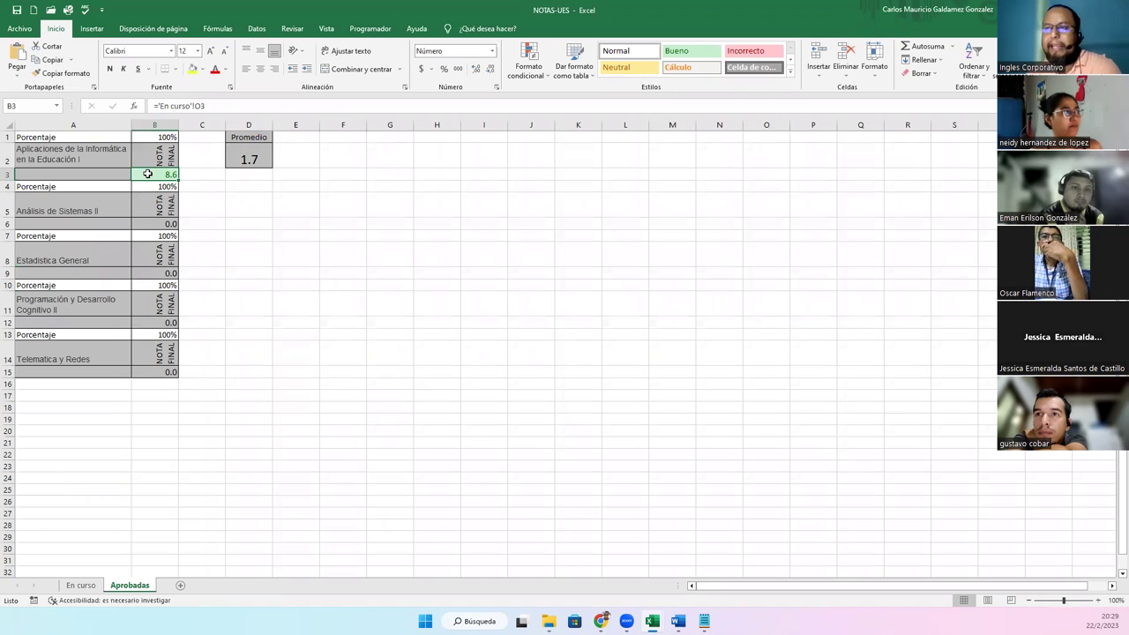
- Inspect the =PROMEDIO formula in Aprobadas D2, then return to the En curso sheet
click(254, 160)
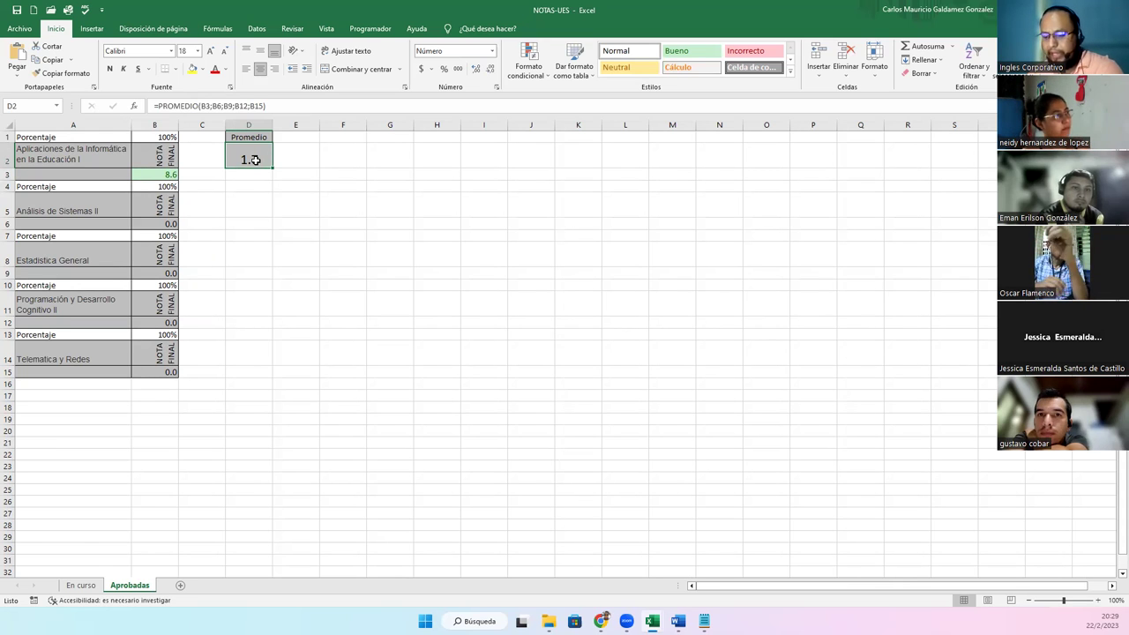
click(80, 585)
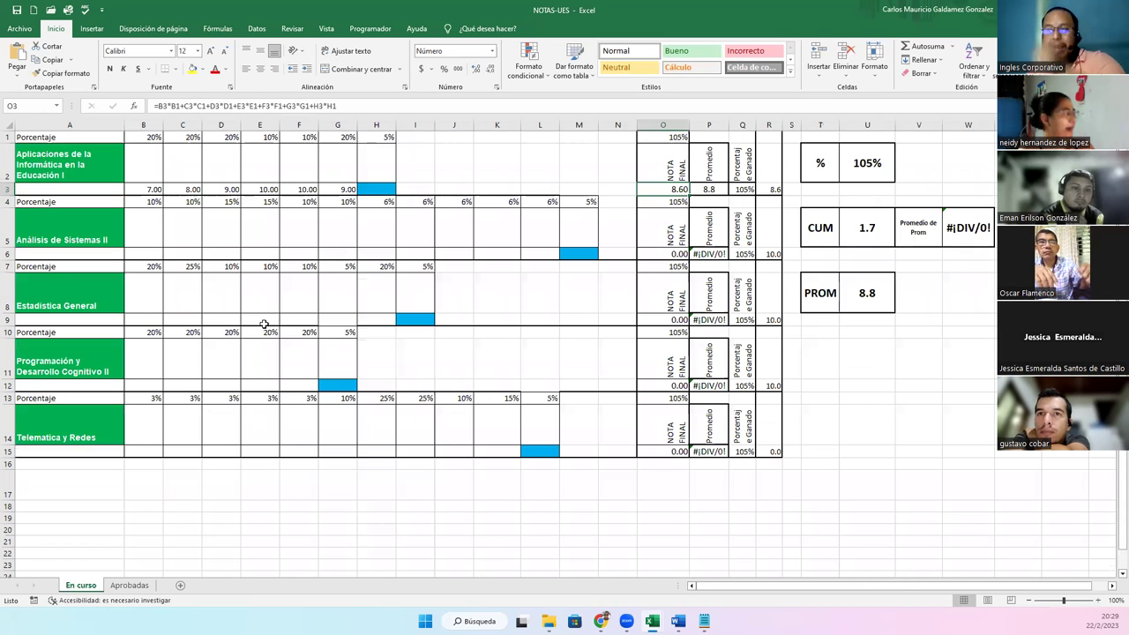
- Enter Análisis de Sistemas II grades 7, 8, 5, 4, 5, 6, 5, 6, 5, 6, 5 from B6, then view Aprobadas
click(133, 254)
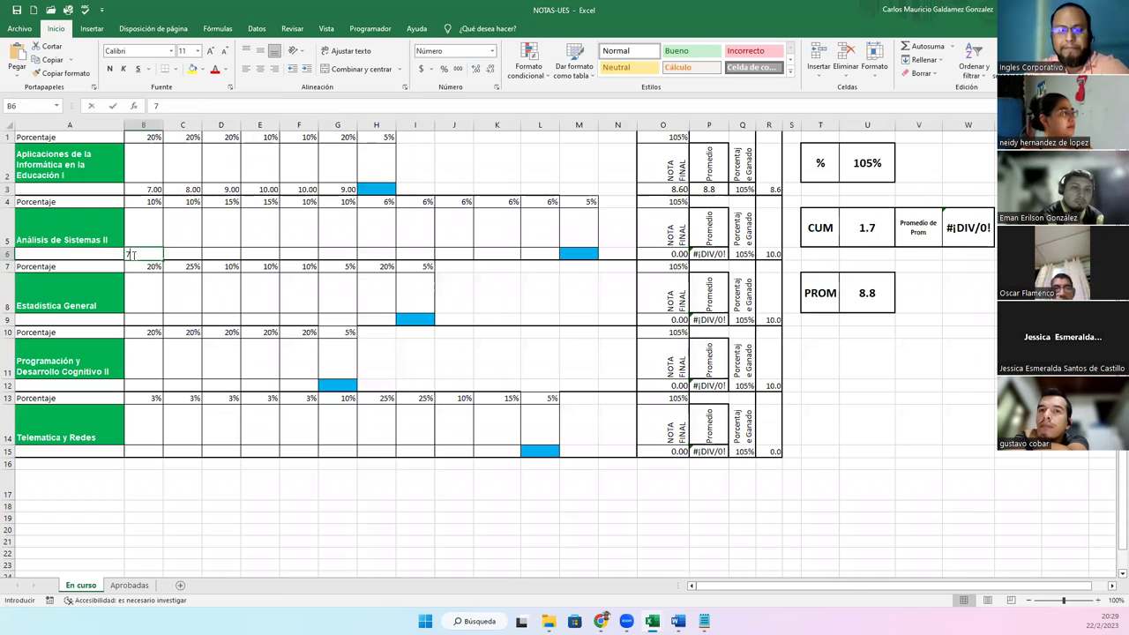
text(7)
key(Tab)
text(8)
key(Tab)
text(5)
key(Tab)
text(4	5	6)
key(Tab)
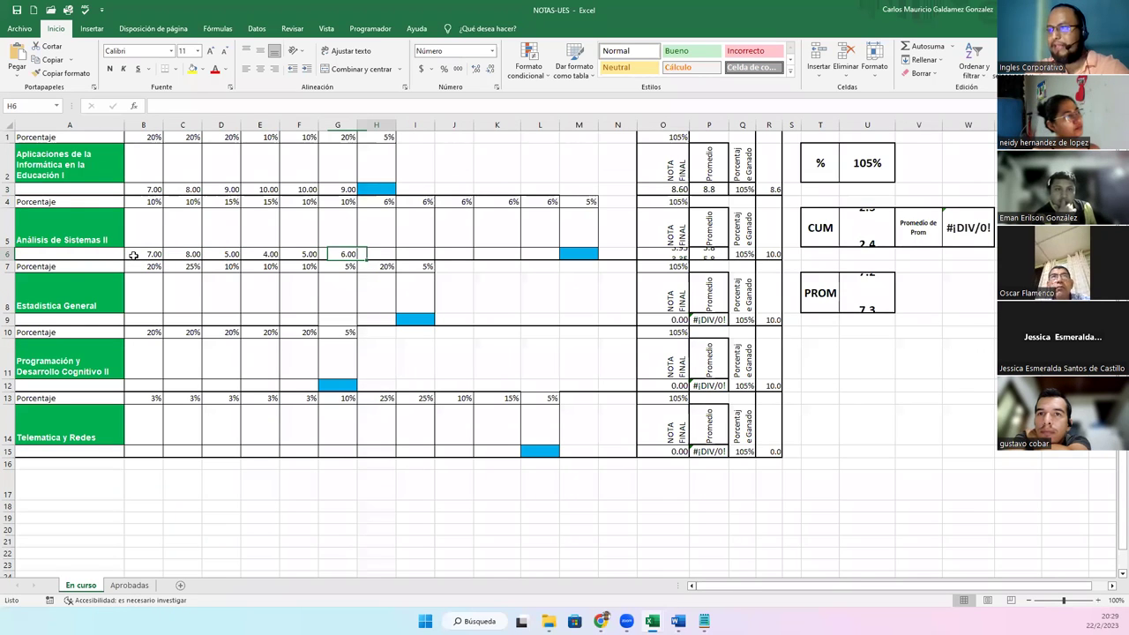
text(5	6	5	6	5)
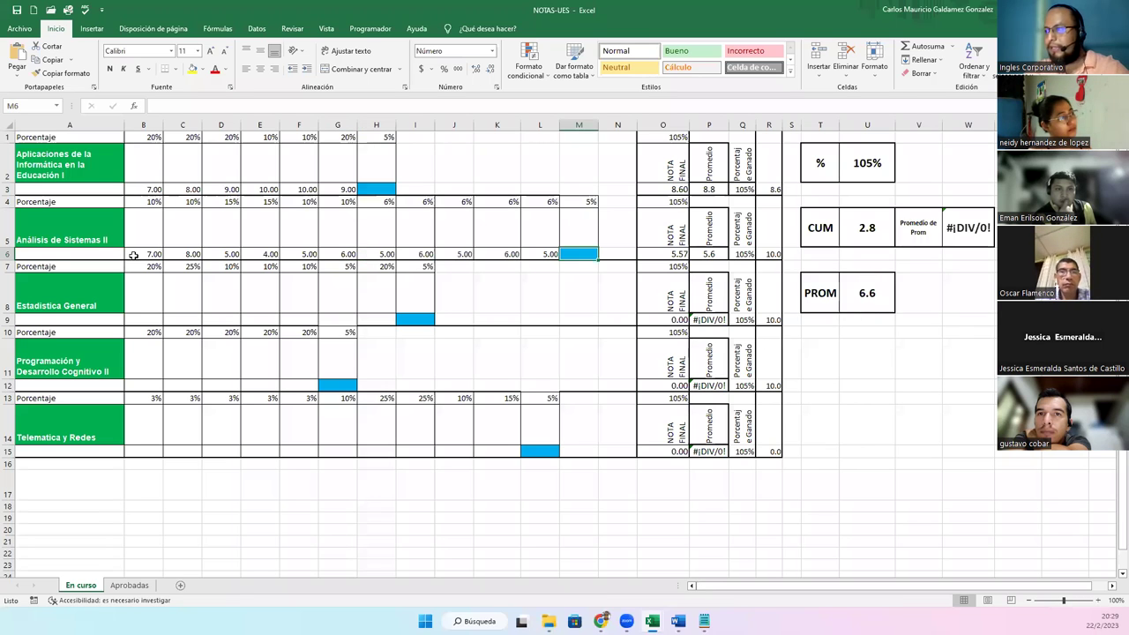
click(115, 587)
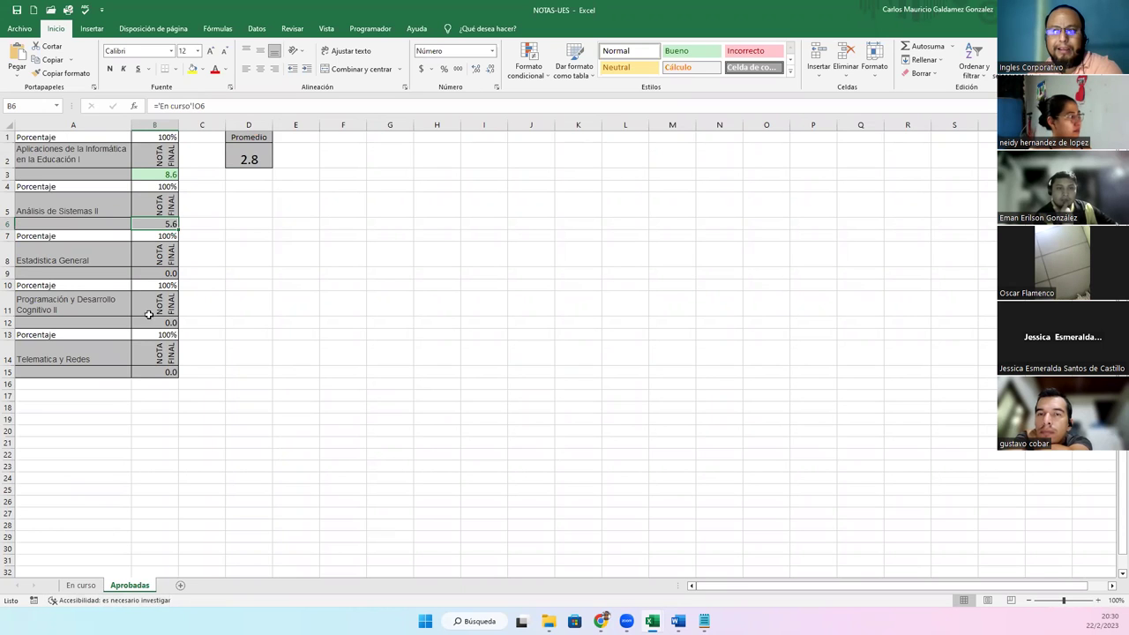
- Inspect the O6 NOTA FINAL formula and compare it against the Aprobadas sheet, ending on En curso
click(80, 585)
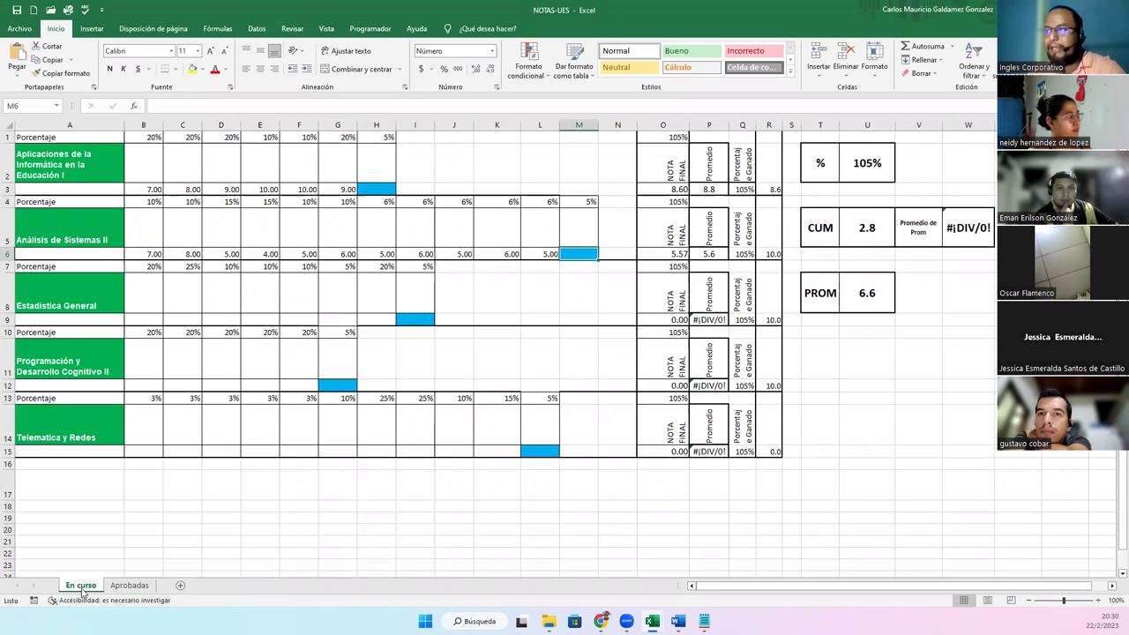
click(656, 250)
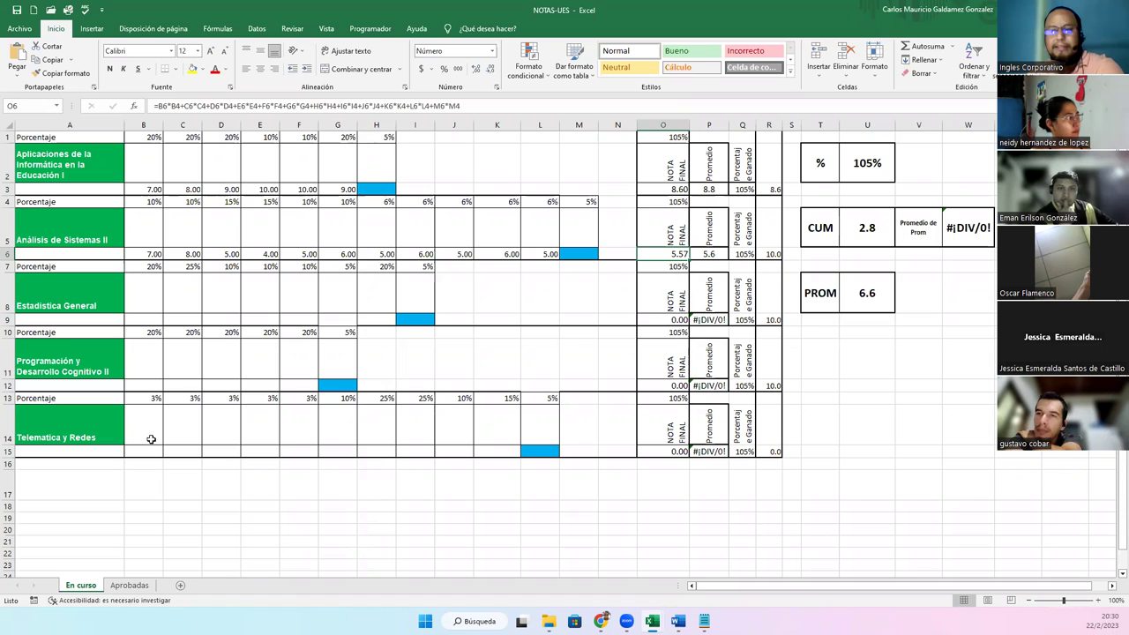
click(133, 586)
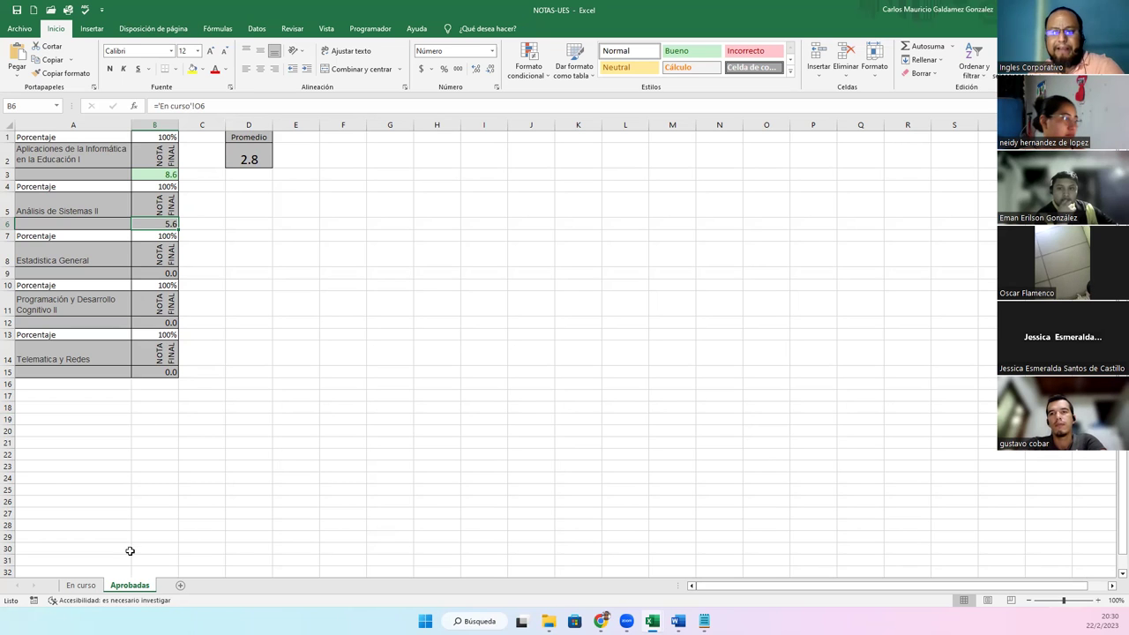
click(89, 588)
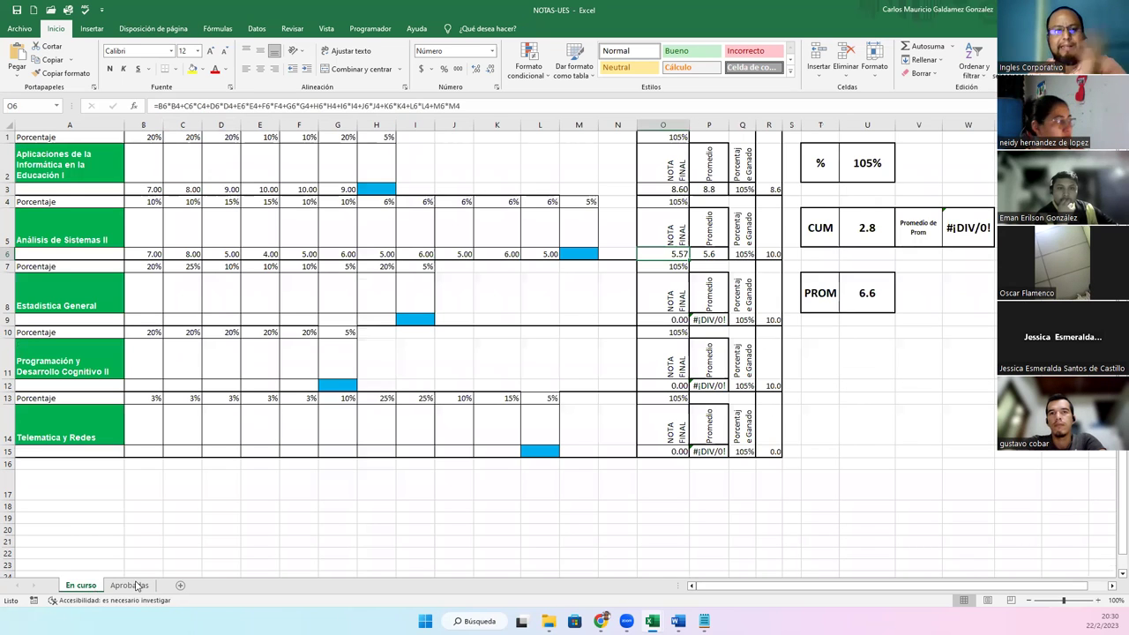
click(133, 586)
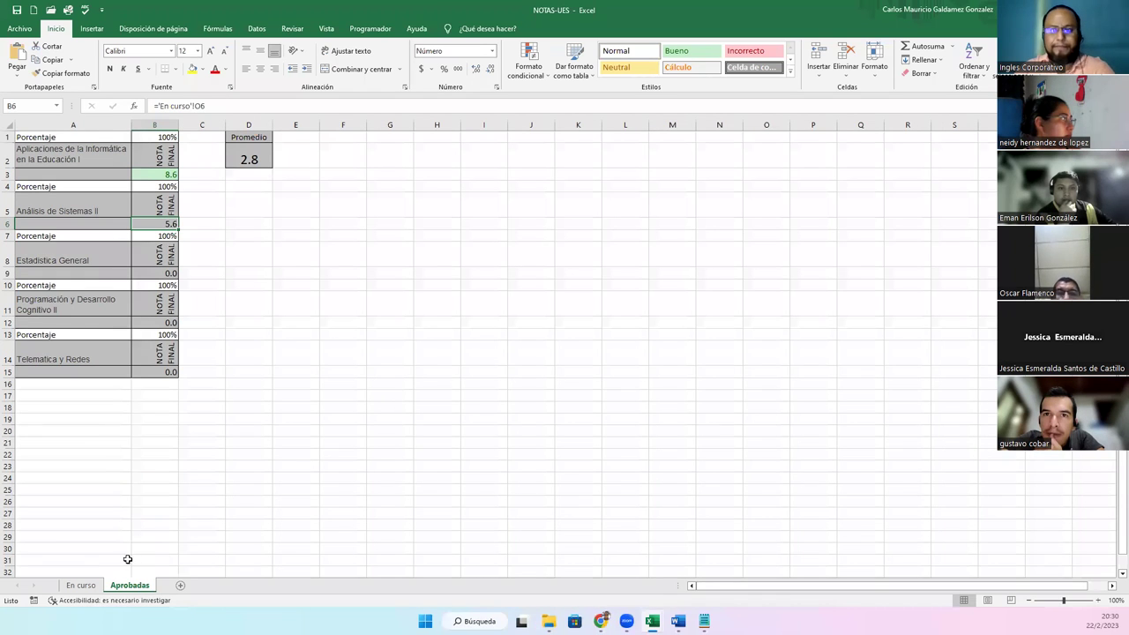
click(81, 585)
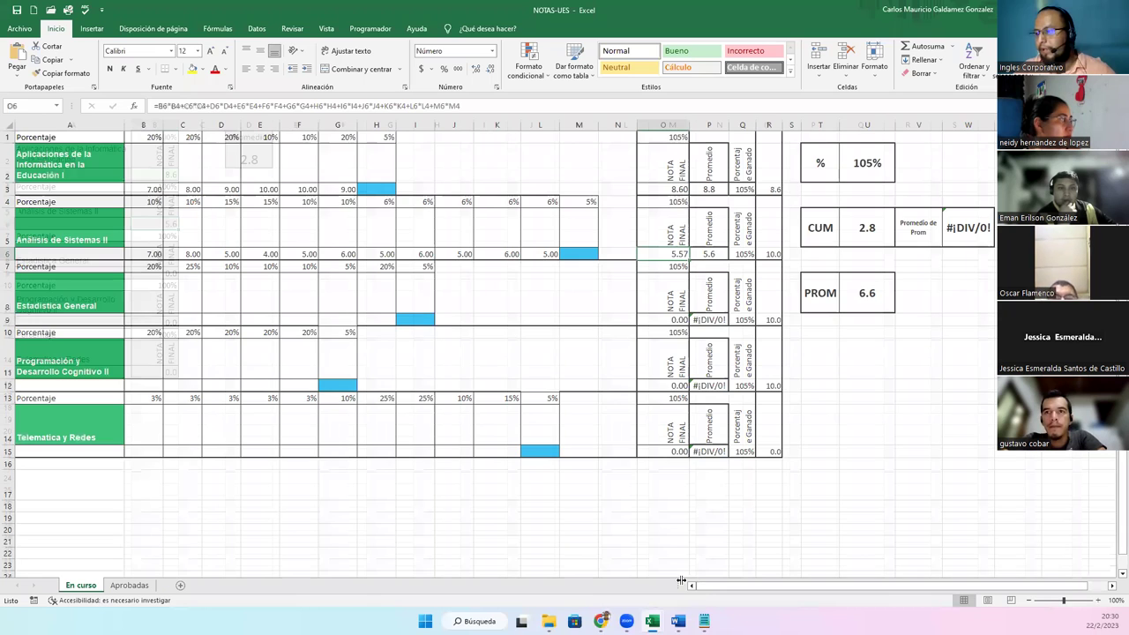
- Point out Análisis de Sistemas II, Estadistica General and Telematica y Redes, then close NOTAS-UES without saving
ctrl+scroll(697, 593, up, 1)
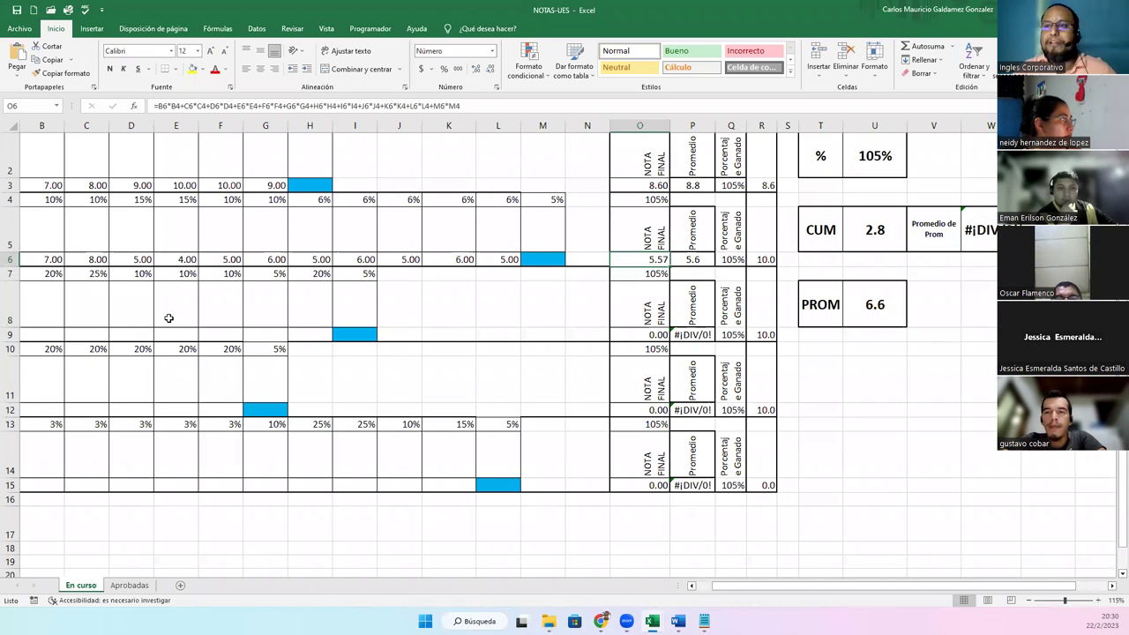
scroll(169, 317, up, 1)
scroll(169, 318, left, 1)
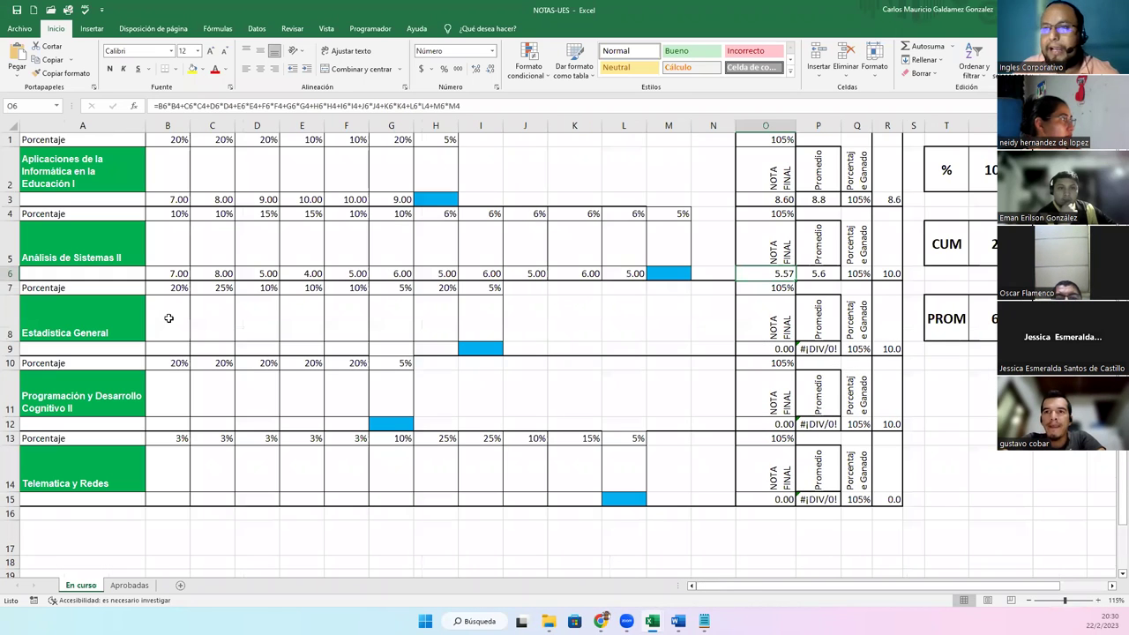
click(92, 242)
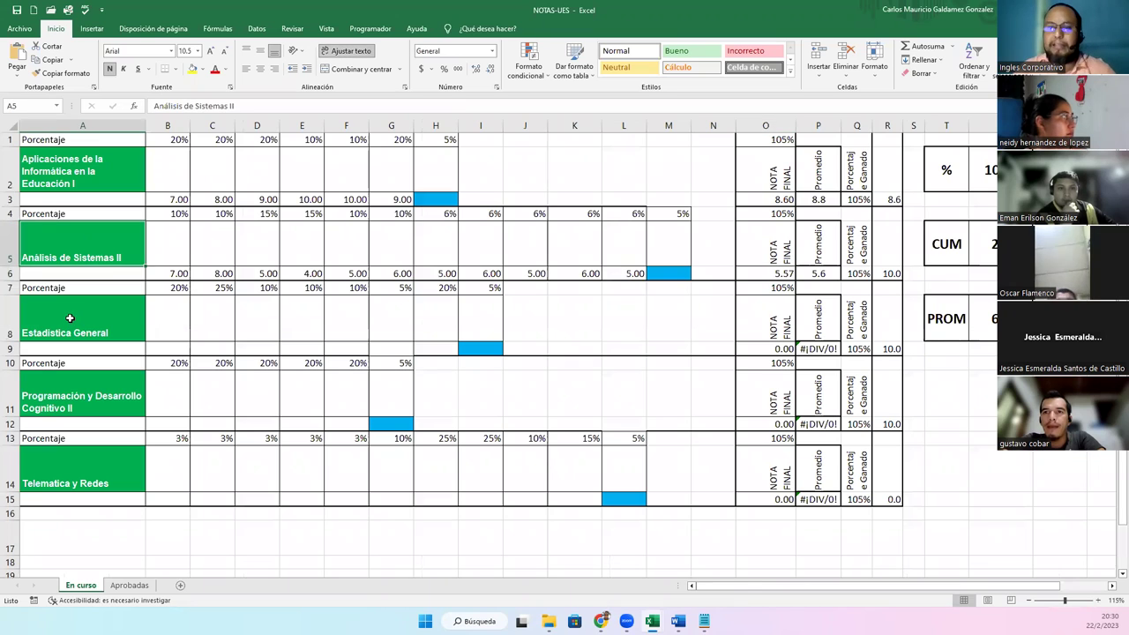
click(69, 317)
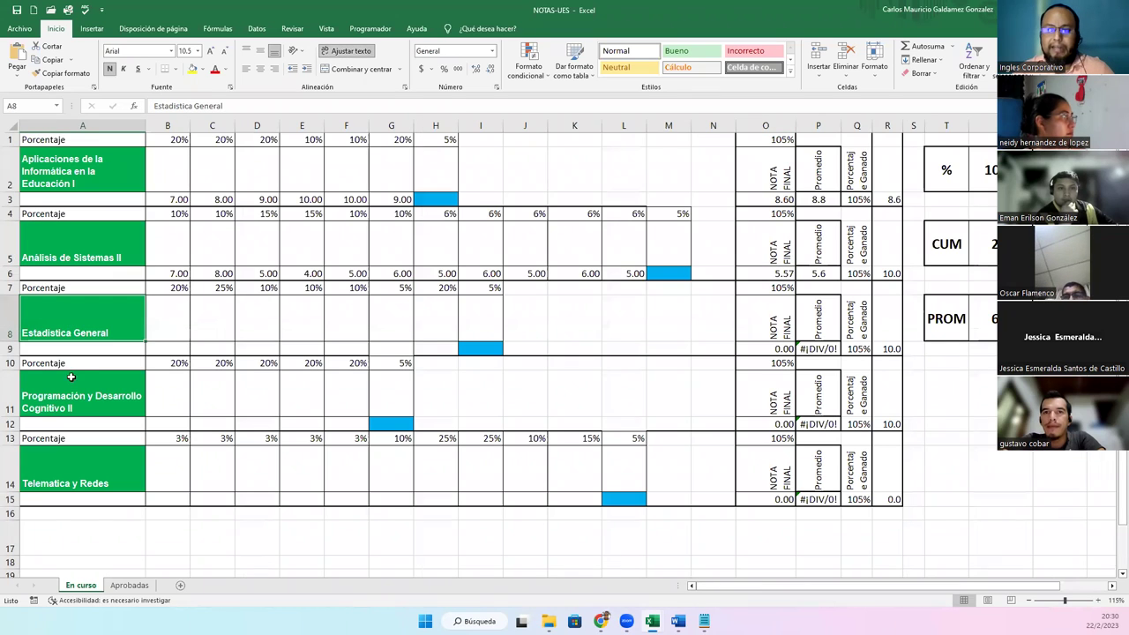
click(80, 484)
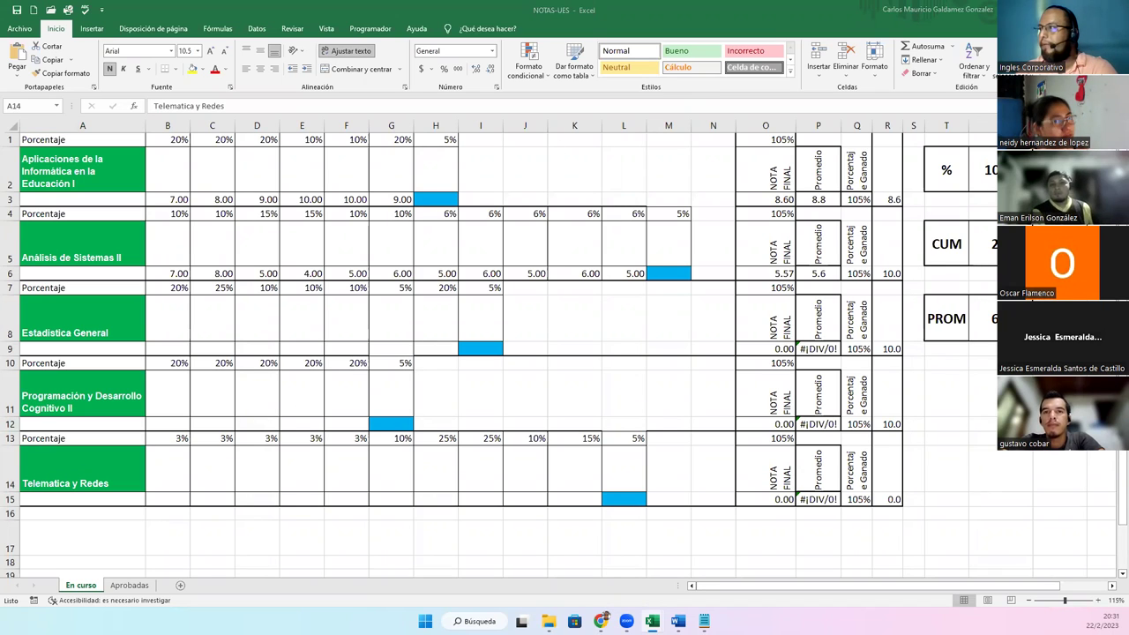
key(alt+F4)
click(561, 324)
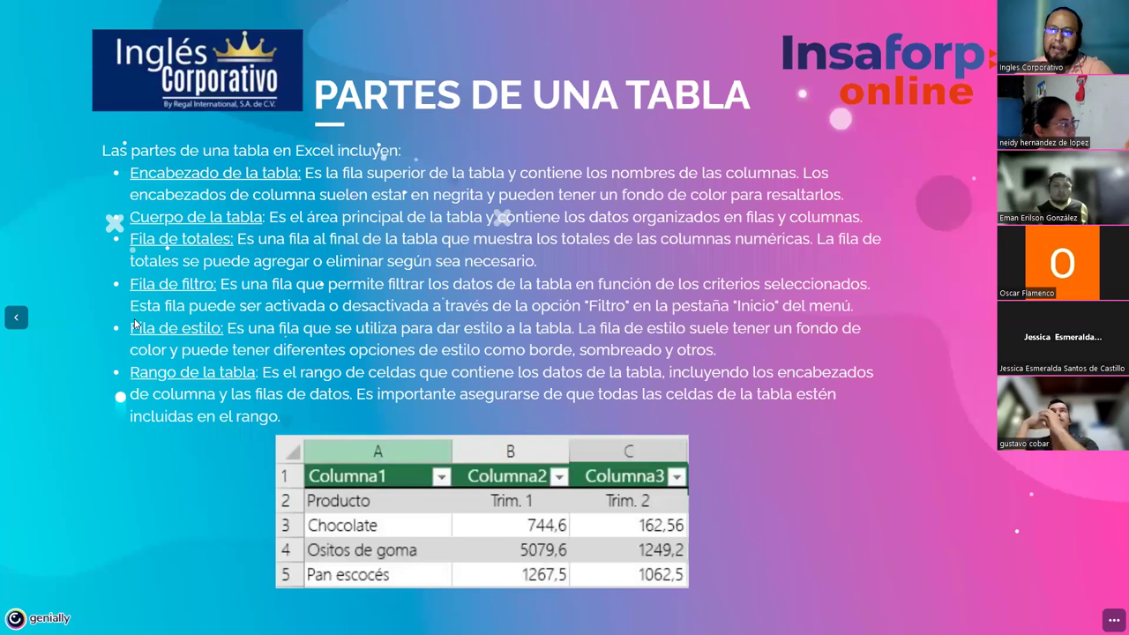
- Highlight the Fila de filtro label, deselect it, then highlight the Encabezado de la tabla bullet
triple_click(215, 298)
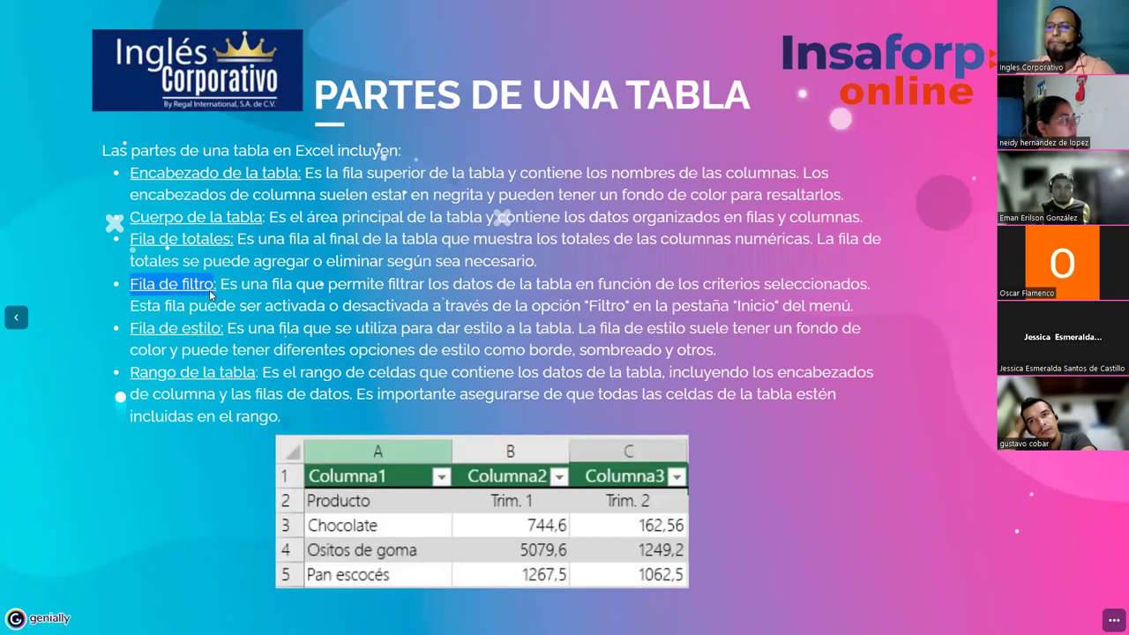
click(202, 206)
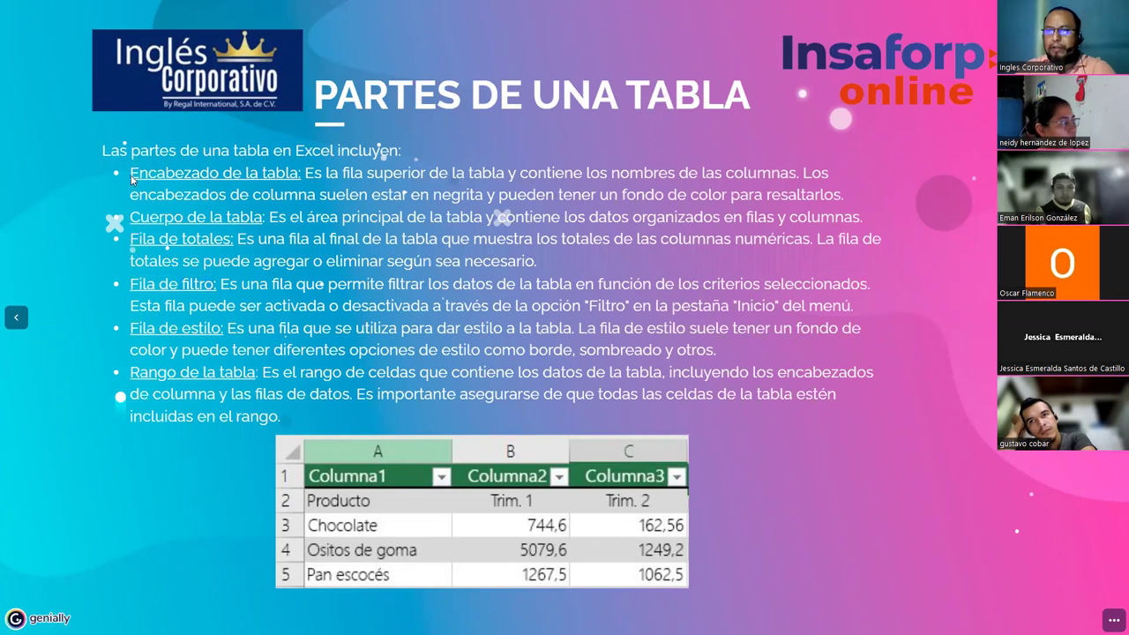
triple_click(859, 198)
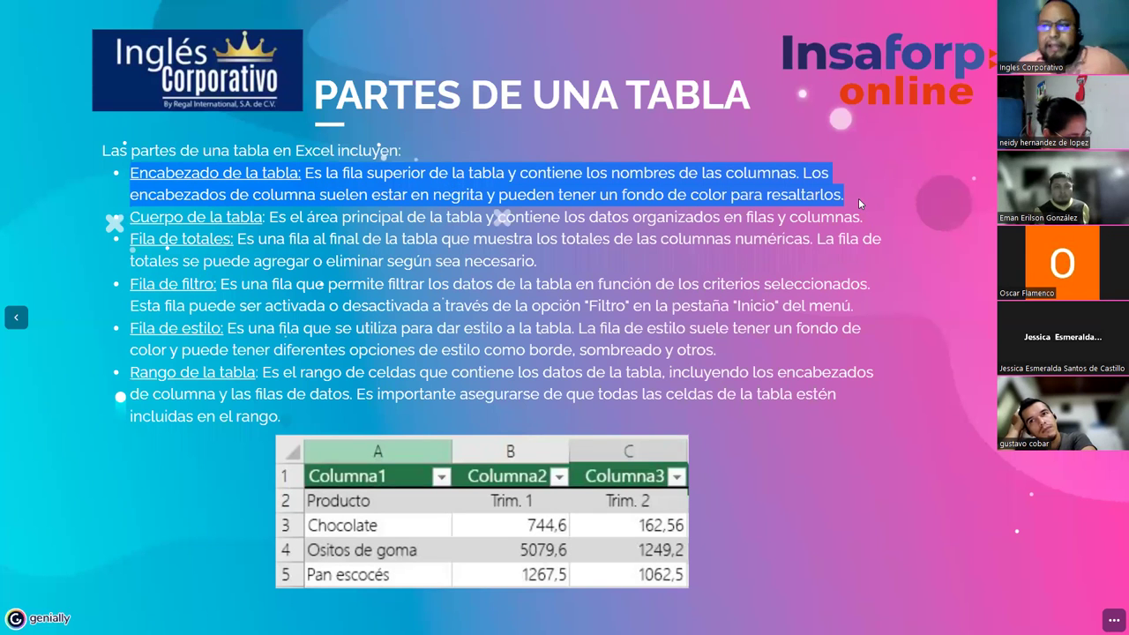
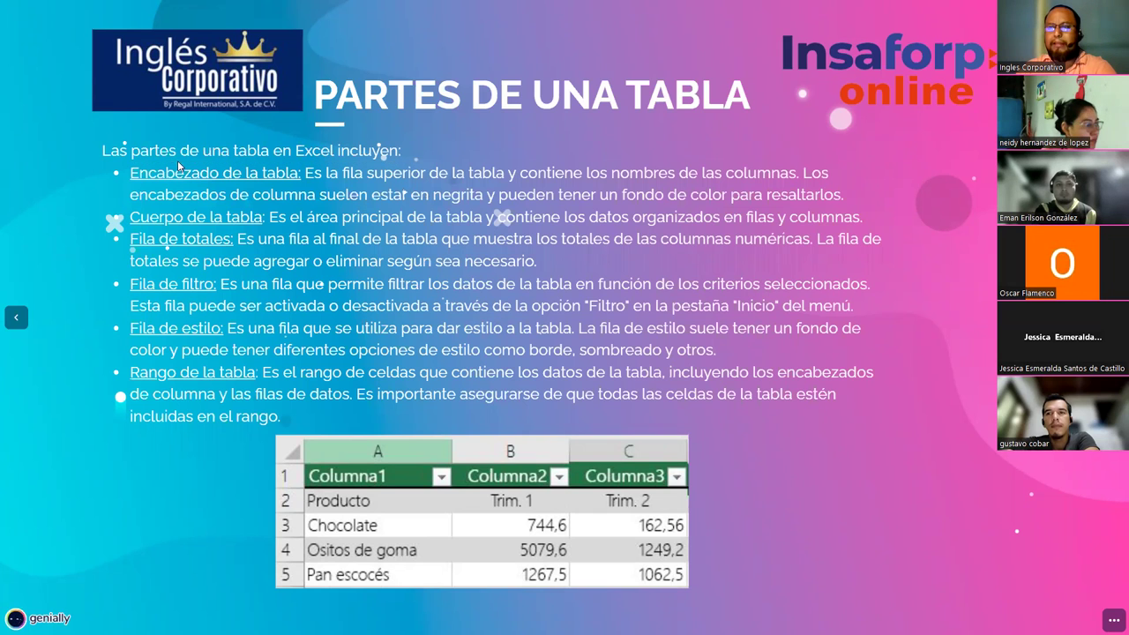
- Highlight the Encabezado de la tabla and Cuerpo de la tabla bullets on the slide
drag(132, 176, 849, 206)
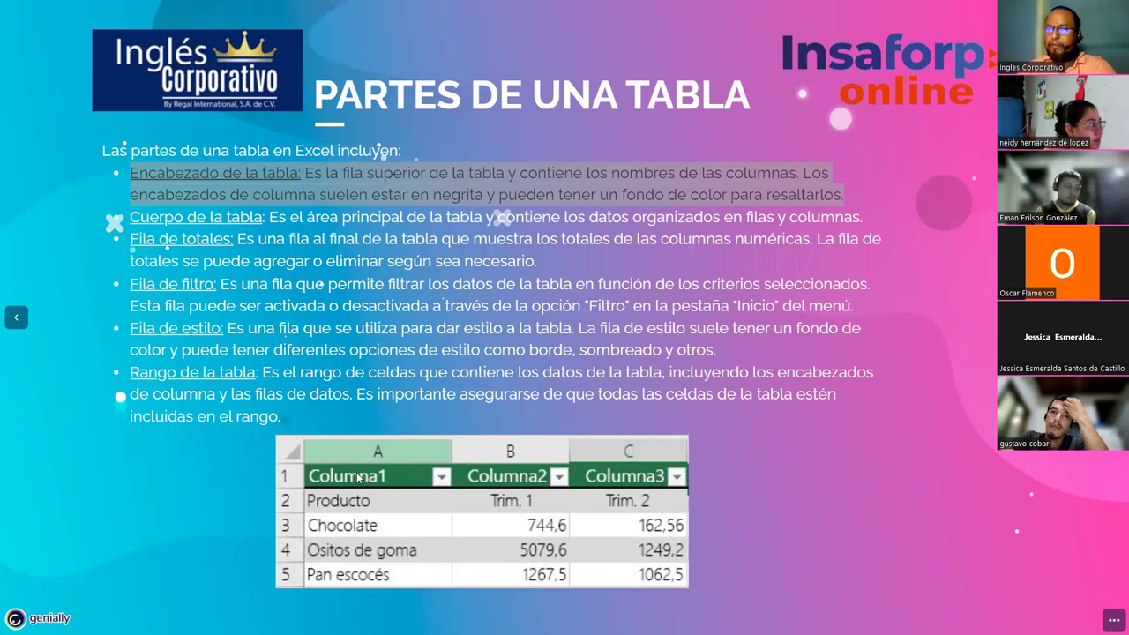
click(326, 490)
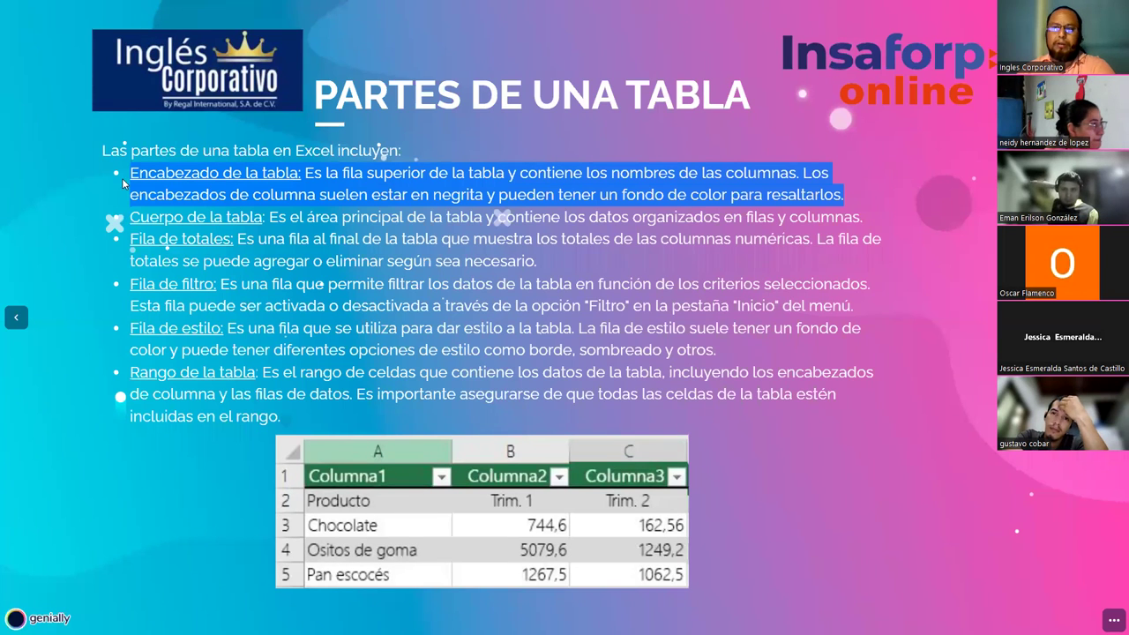
click(132, 225)
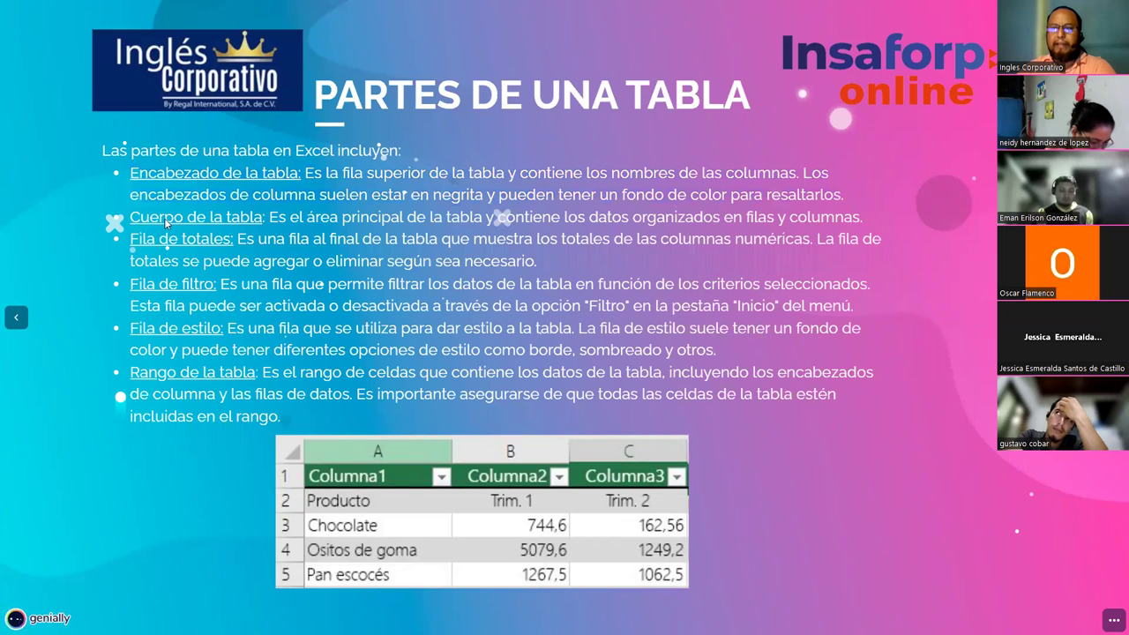
drag(164, 218, 873, 218)
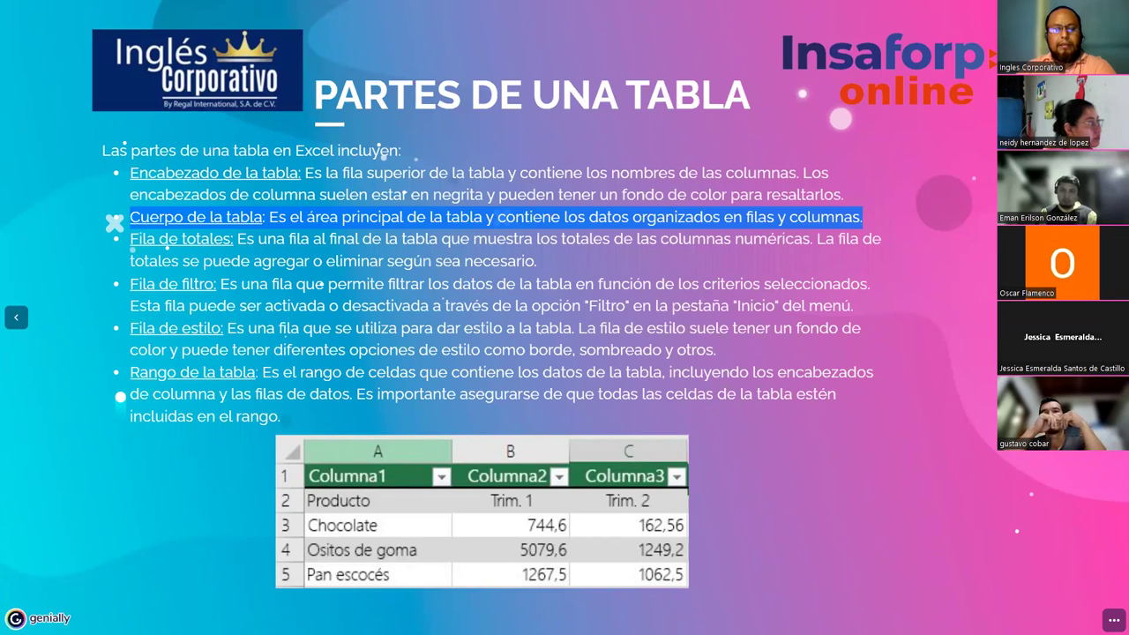
key(alt+Tab)
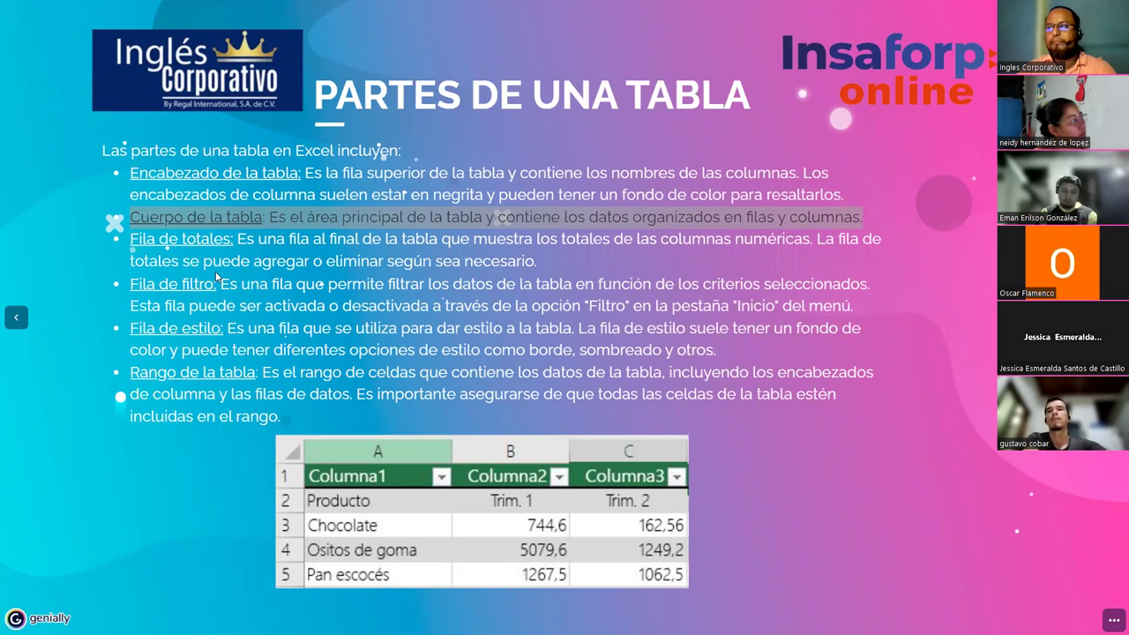
click(172, 263)
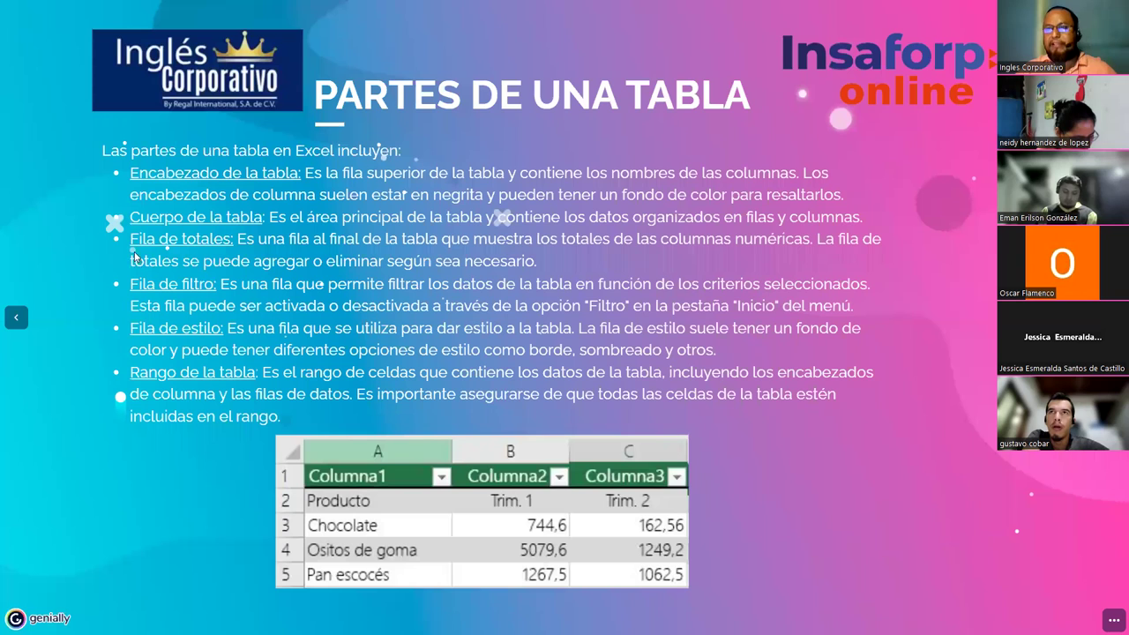
- Highlight the Fila de totales, Fila de filtro, Fila de estilo and Rango de la tabla bullets
drag(131, 240, 232, 240)
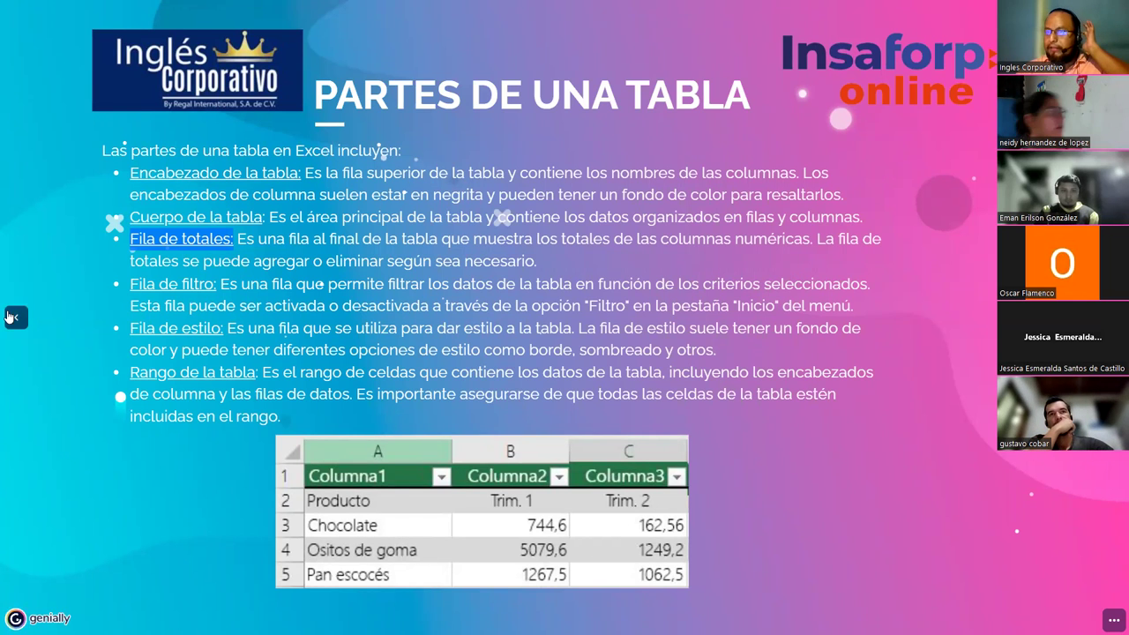
scroll(653, 450, up, 3)
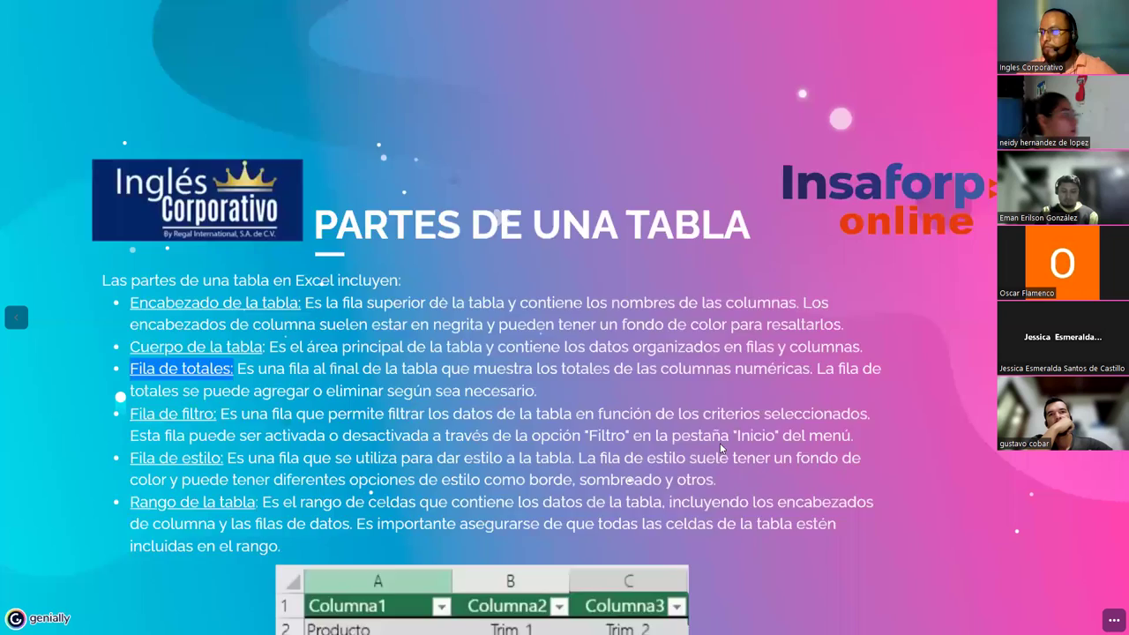
scroll(236, 334, down, 3)
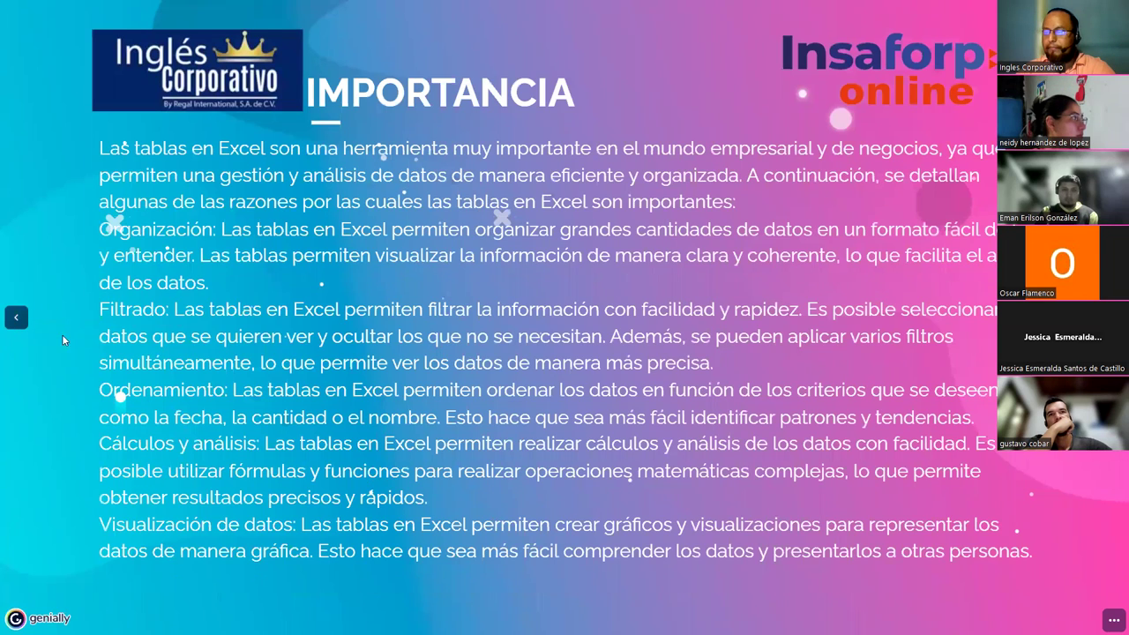
scroll(533, 401, up, 3)
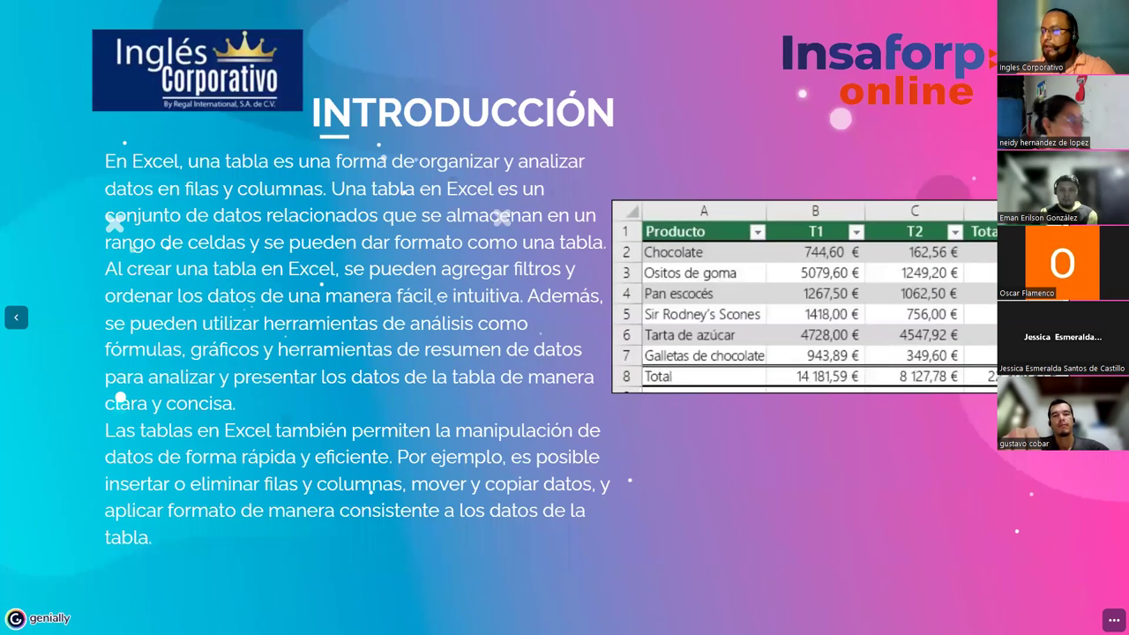
scroll(565, 318, down, 3)
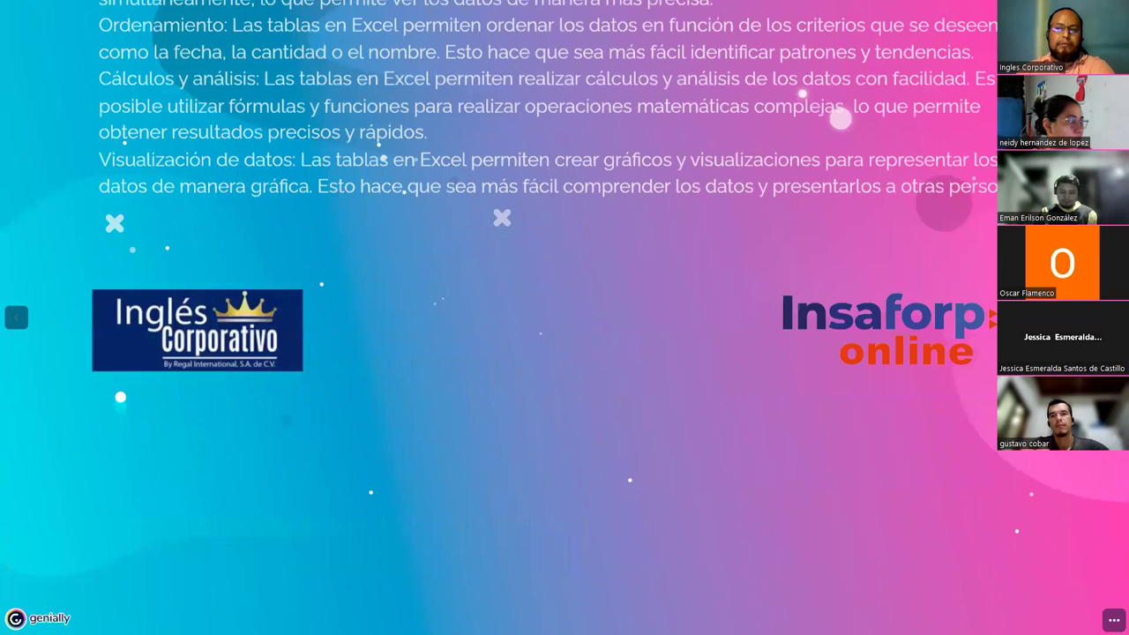
scroll(278, 337, down, 3)
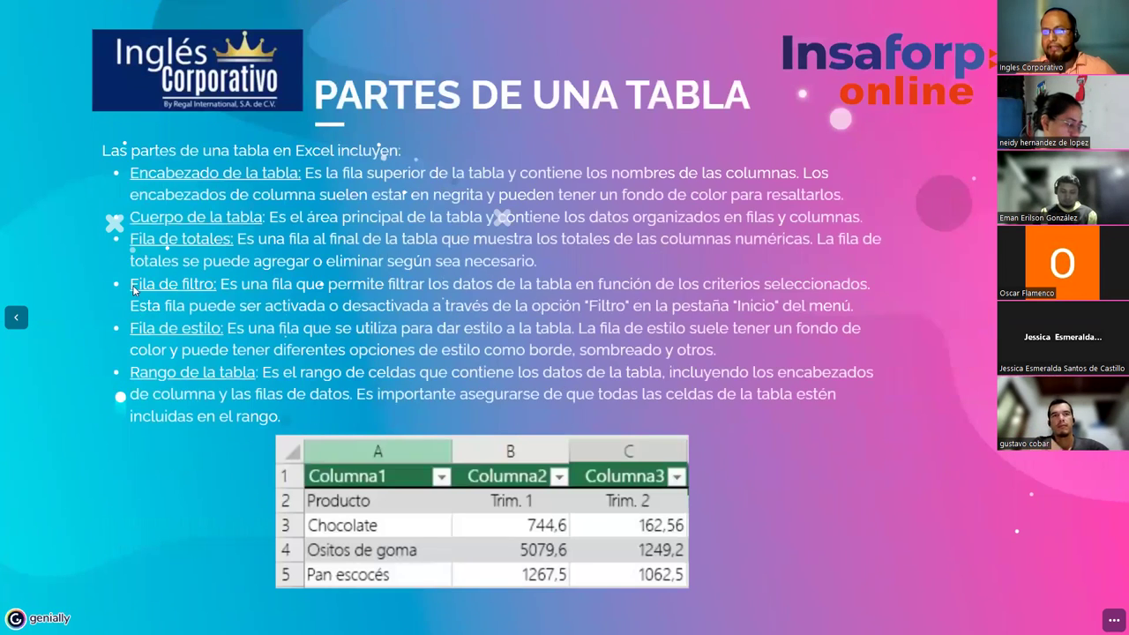
mouse_move(129, 284)
mouse_down()
mouse_move(873, 289)
mouse_move(854, 309)
mouse_up()
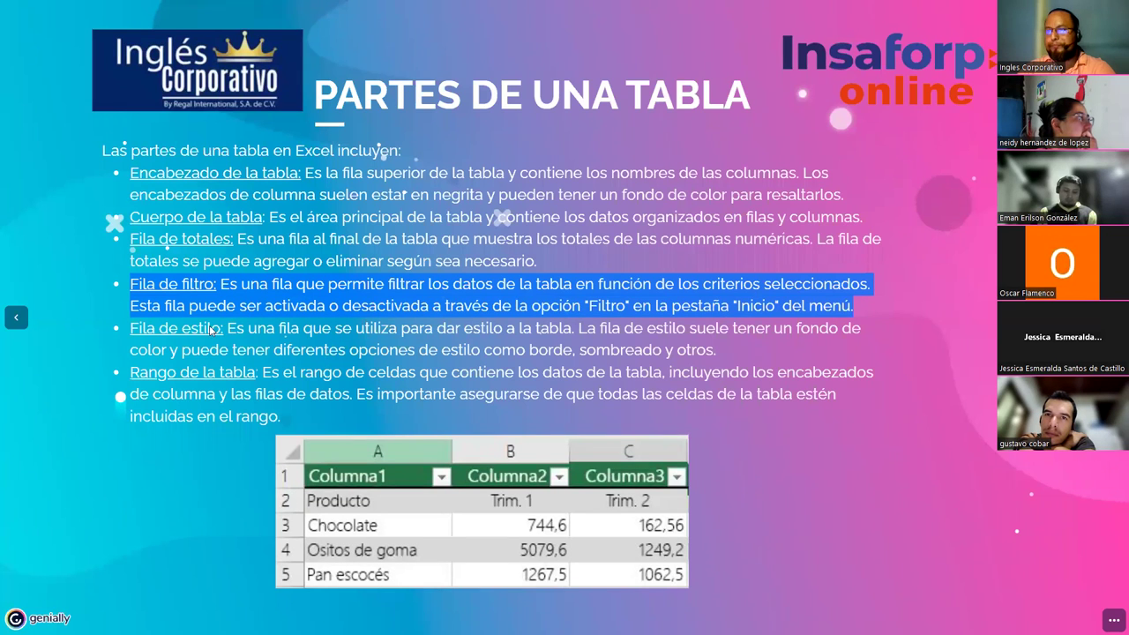
click(131, 329)
drag(138, 331, 715, 351)
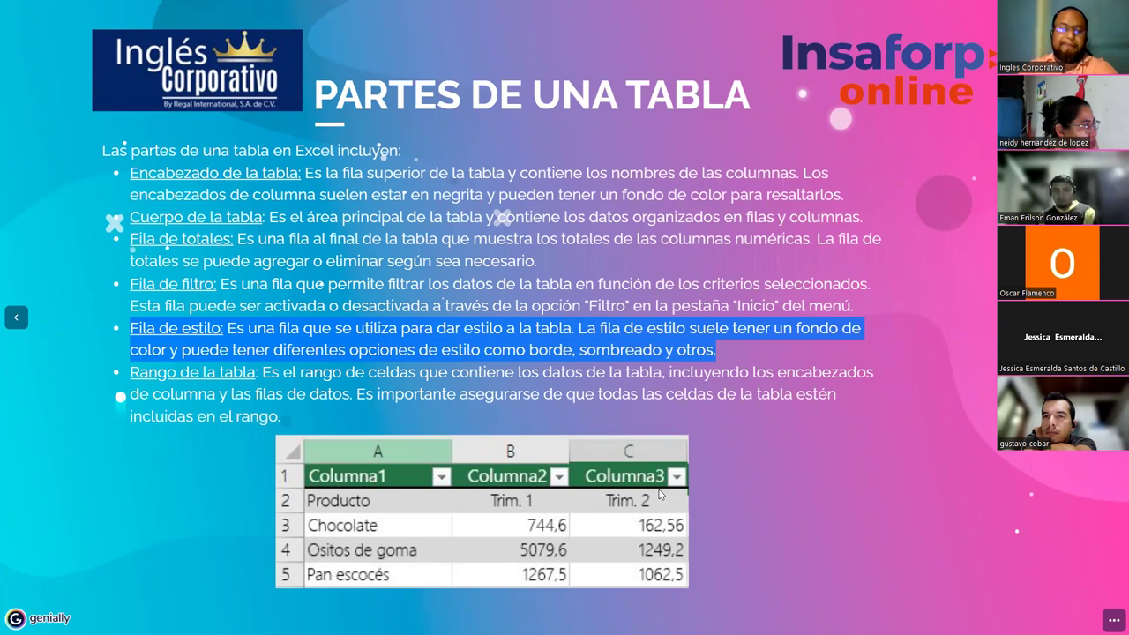
click(134, 386)
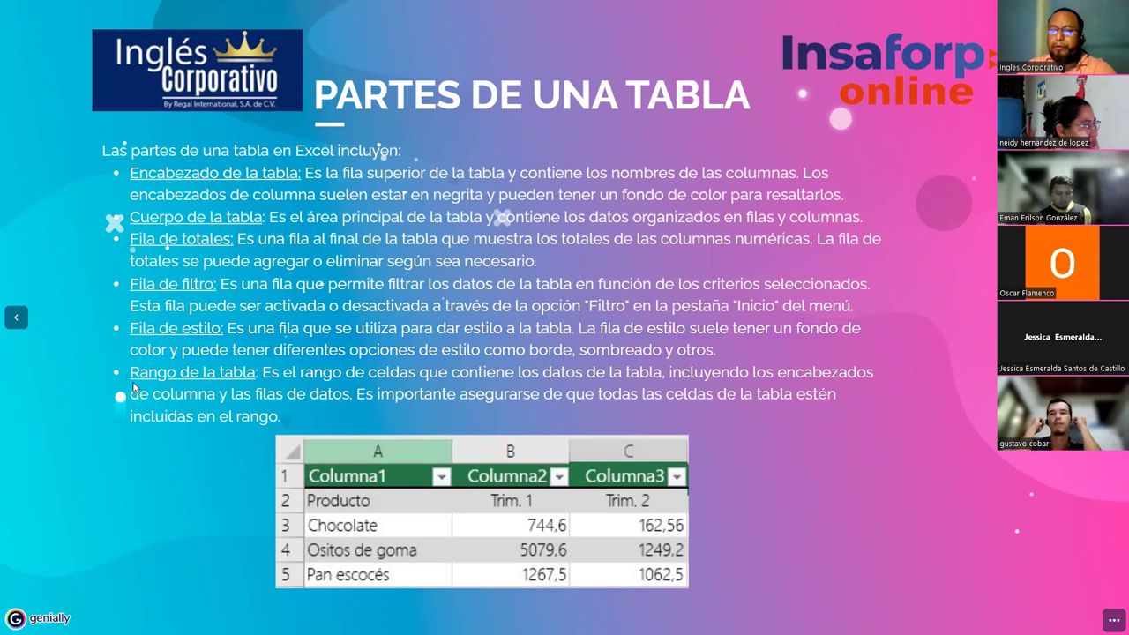
drag(135, 372, 287, 415)
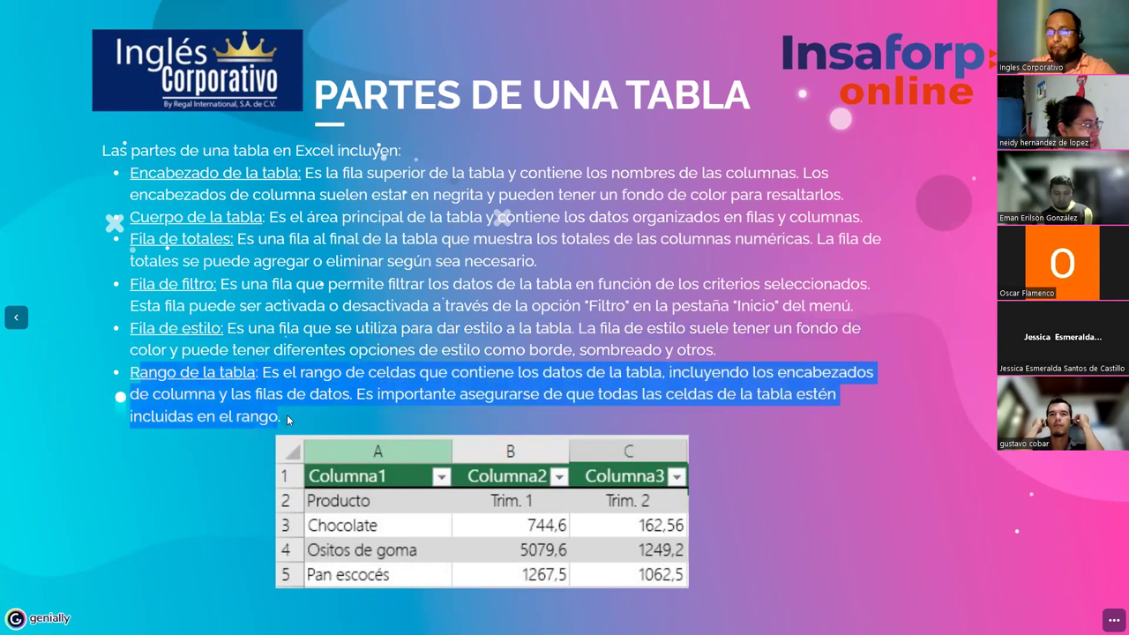
click(307, 402)
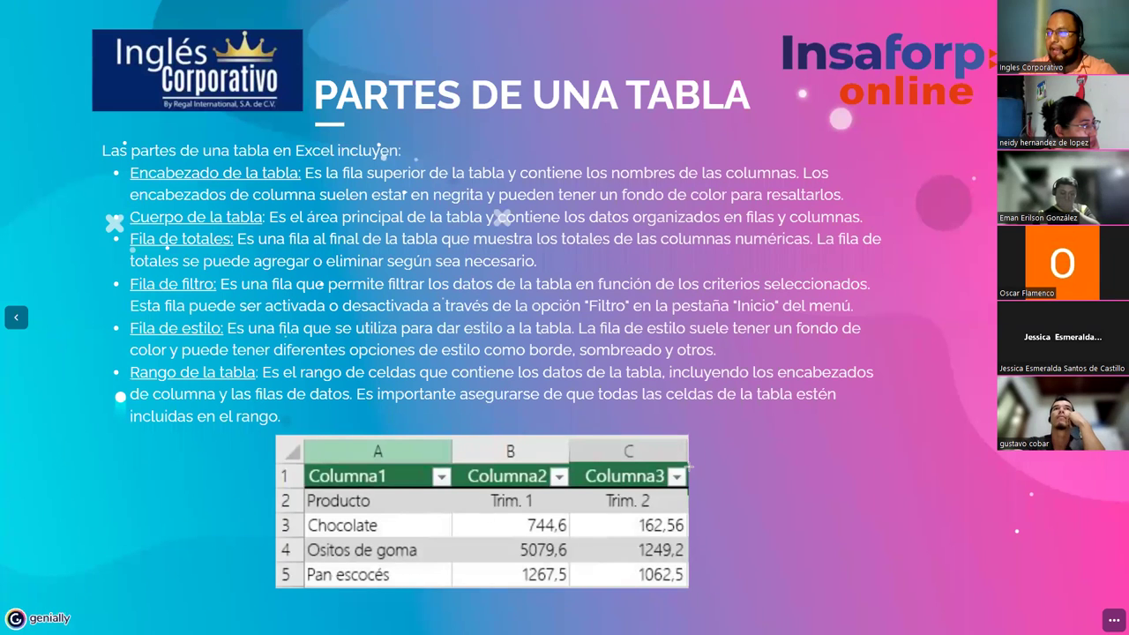
- Outline the table and the empty space beside it in red, then advance to Ejemplos de tabla
drag(729, 495, 782, 550)
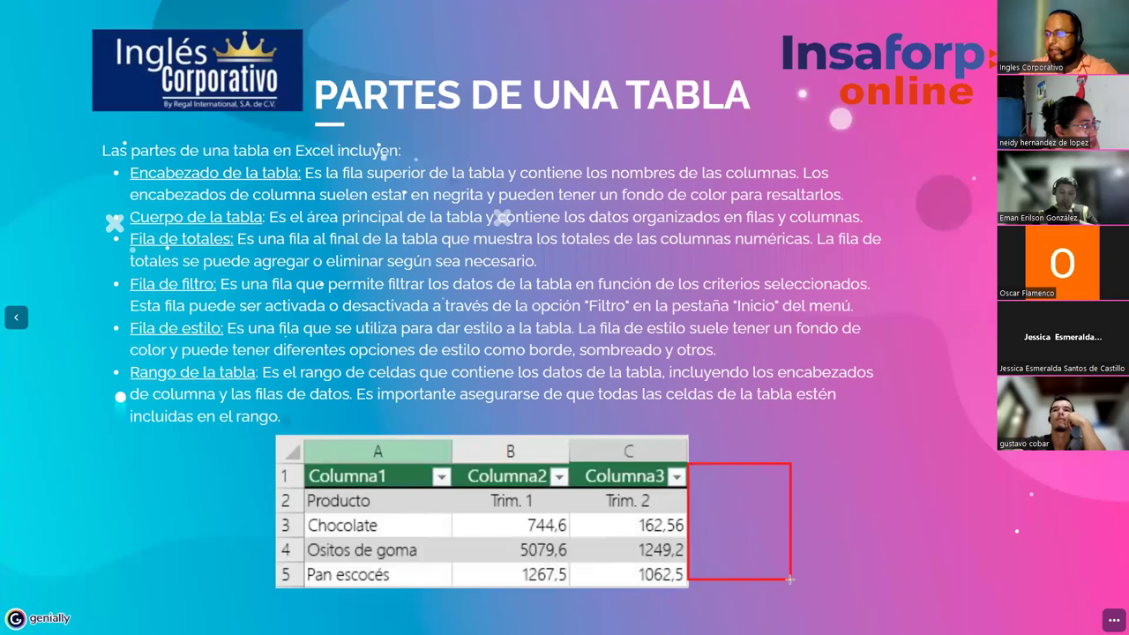
drag(799, 464, 894, 540)
drag(967, 580, 1001, 587)
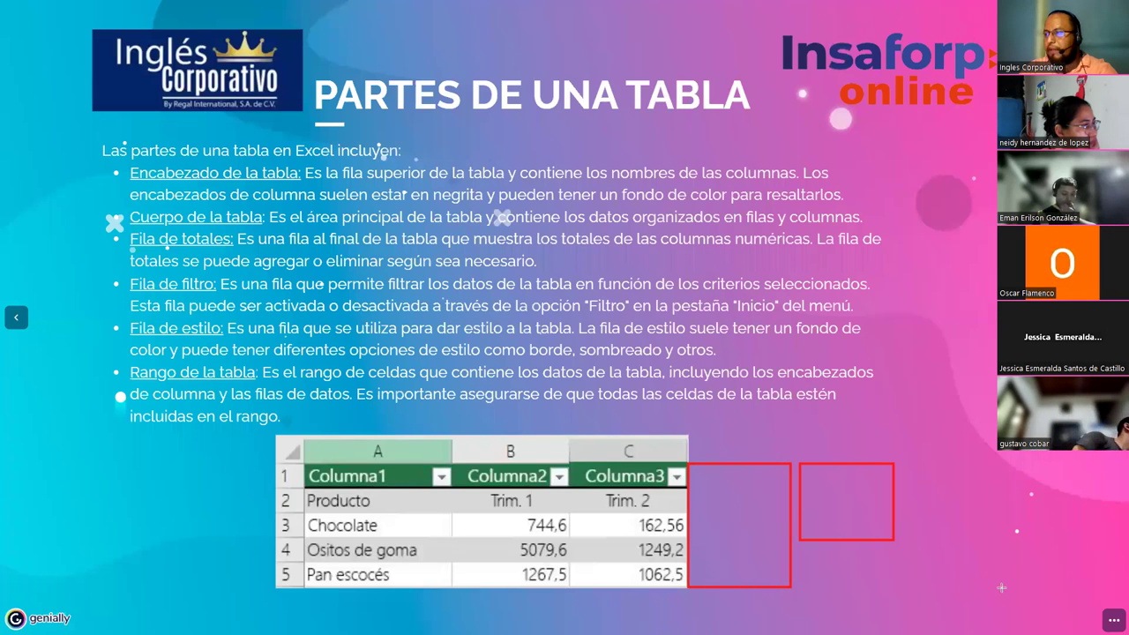
mouse_move(304, 464)
mouse_down()
mouse_move(992, 605)
mouse_move(1010, 596)
mouse_up()
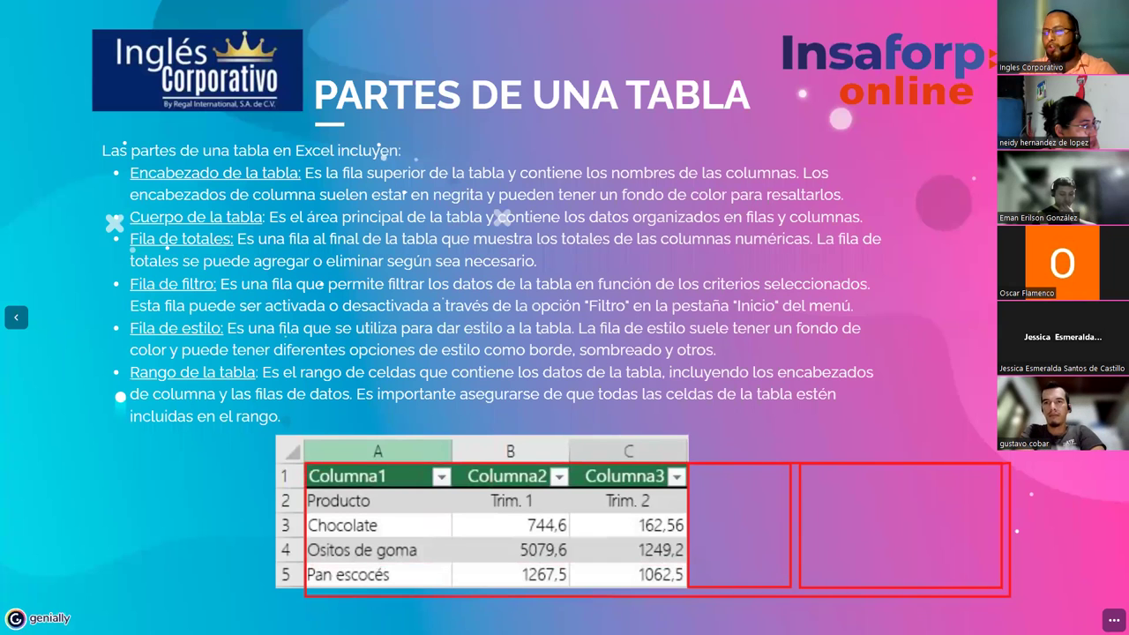
drag(726, 441, 747, 579)
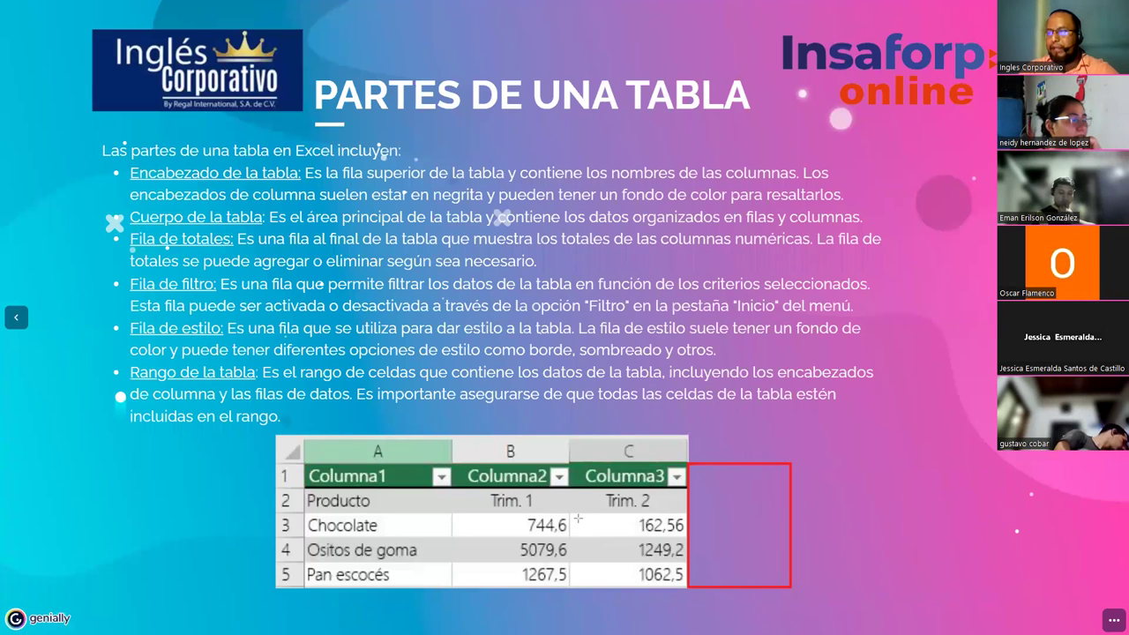
drag(690, 461, 952, 586)
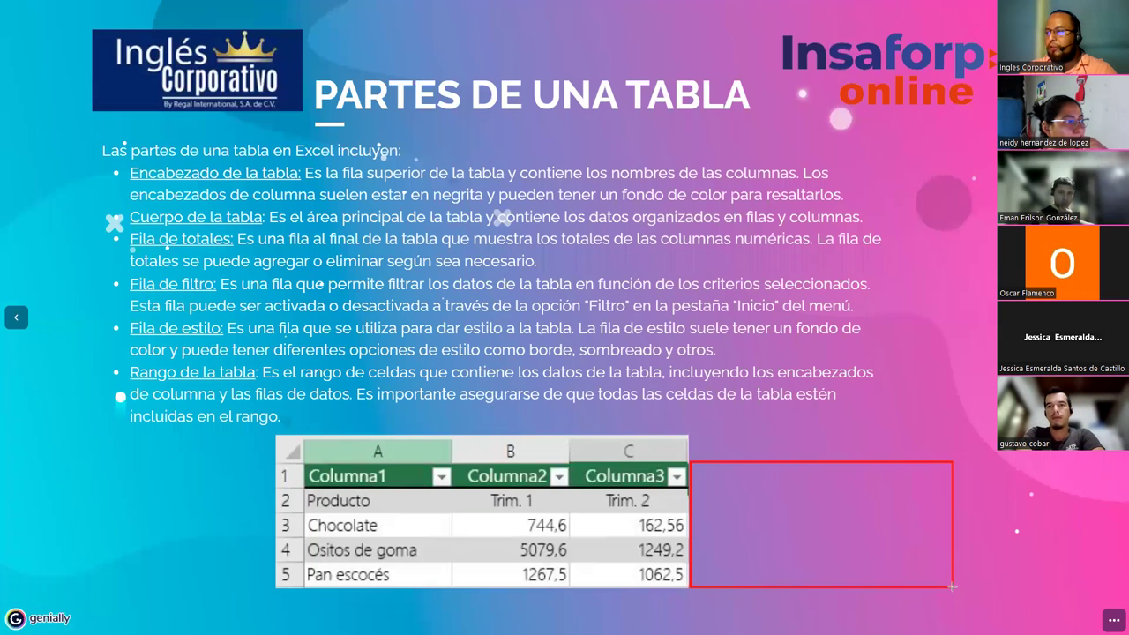
drag(300, 463, 358, 482)
drag(515, 510, 954, 593)
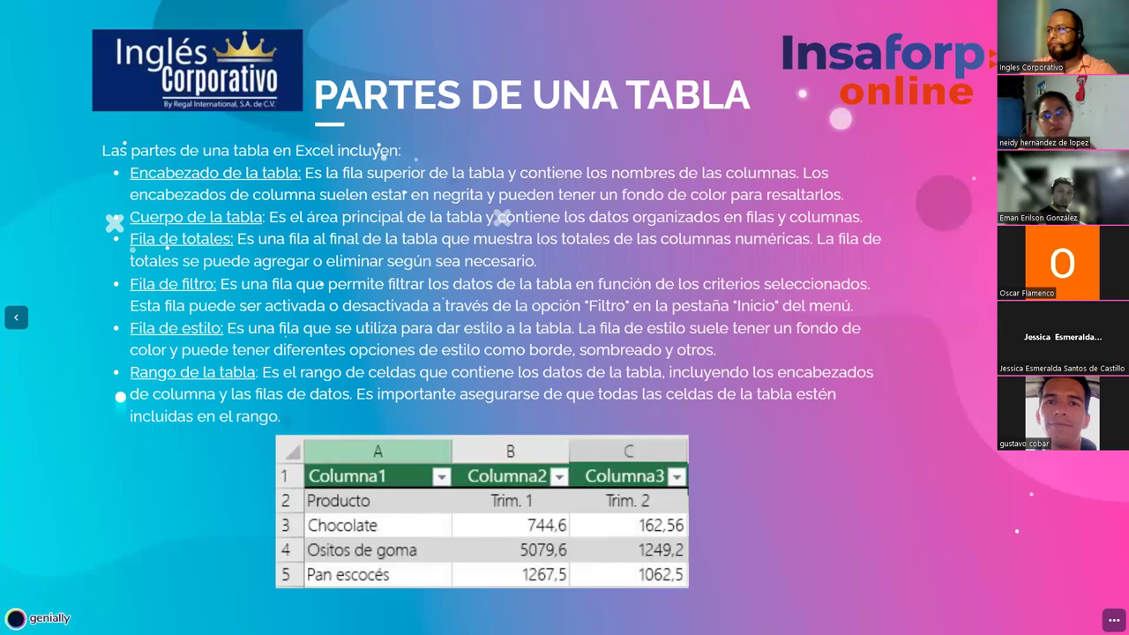
key(Right)
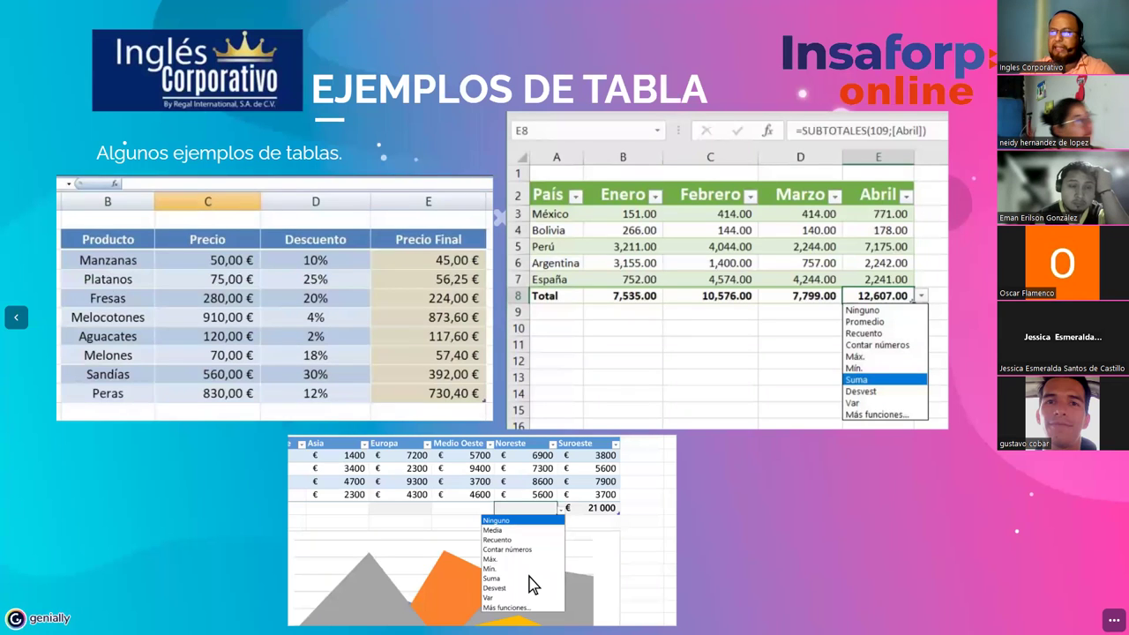
- Advance from the three table examples to the Pasos para crear Tabla en Excel slide
key(Right)
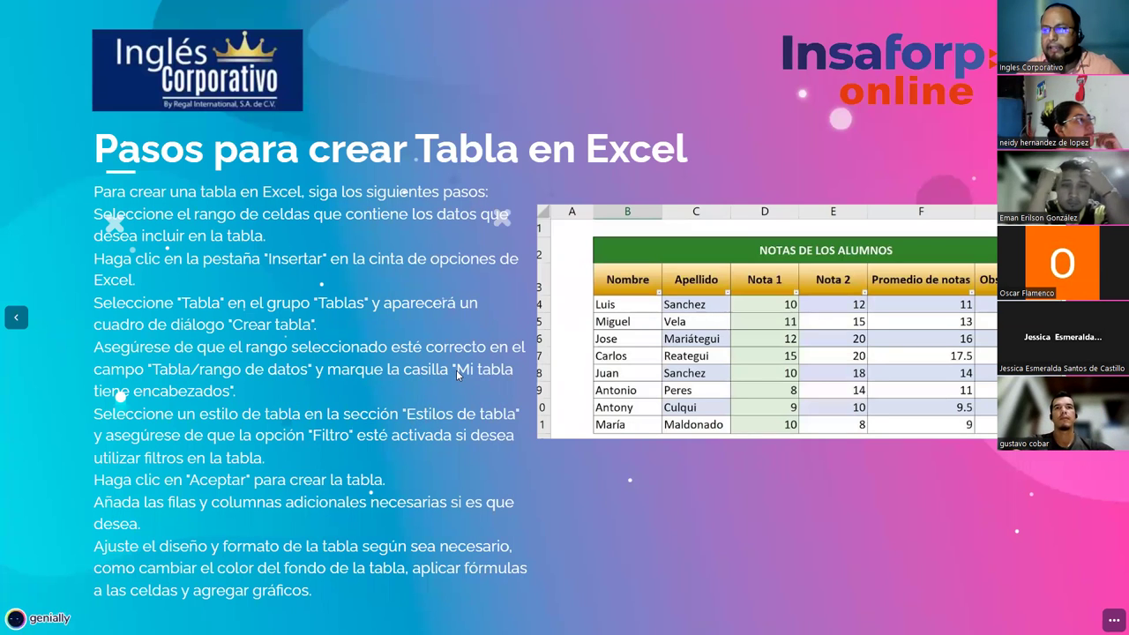
- Highlight 'Mi tabla tiene encabezados' and 'marque la casilla', then advance past the slide
drag(456, 374, 227, 392)
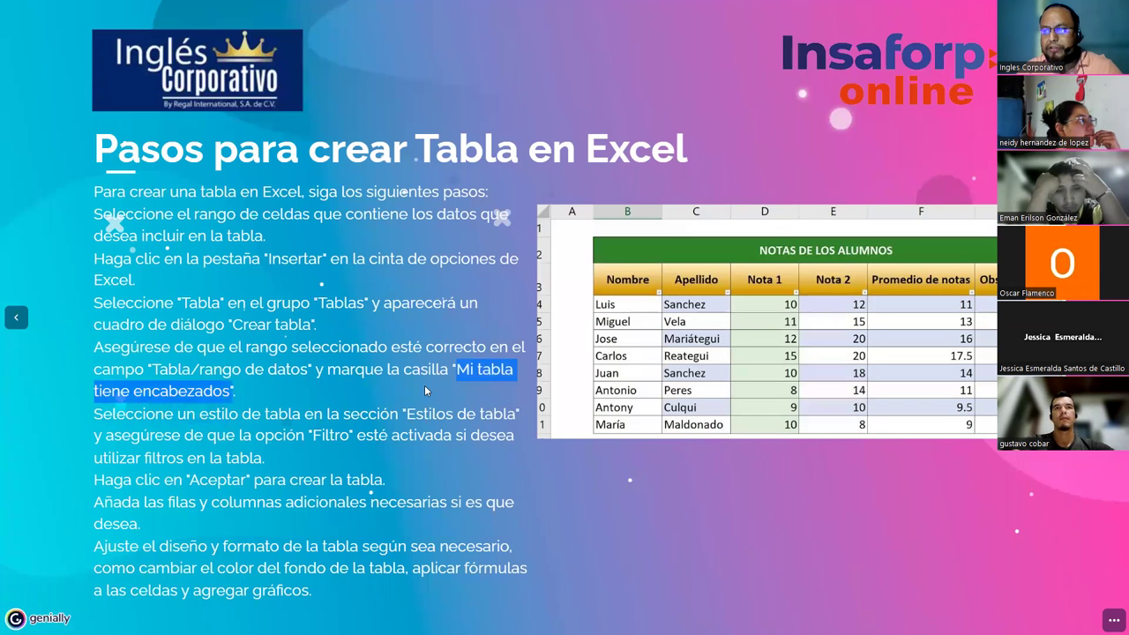
drag(326, 376, 463, 368)
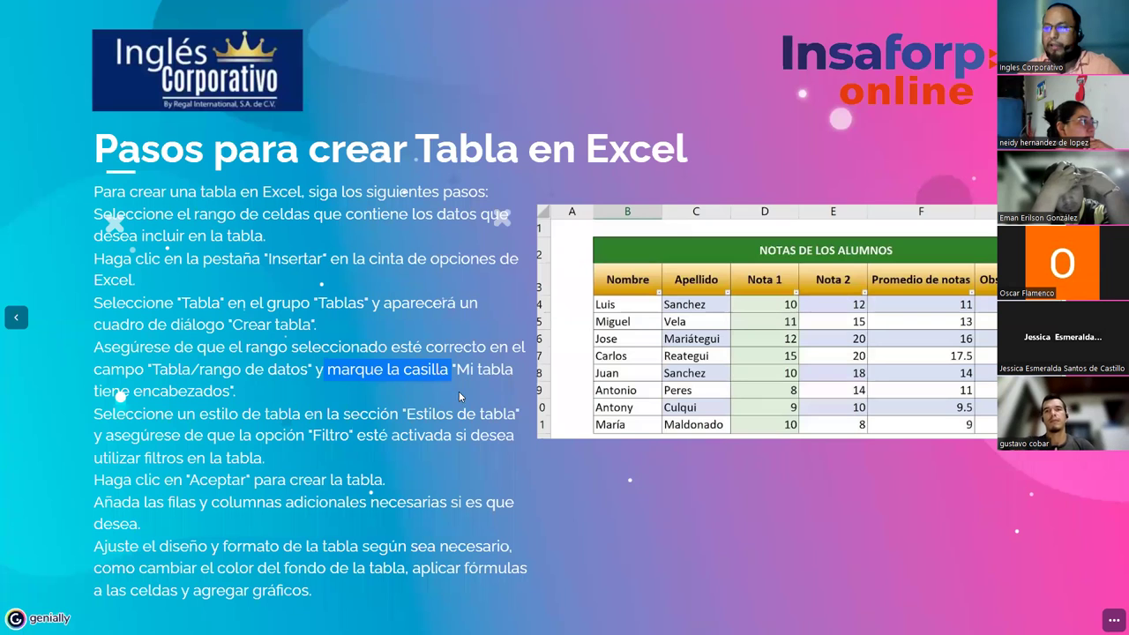
click(339, 353)
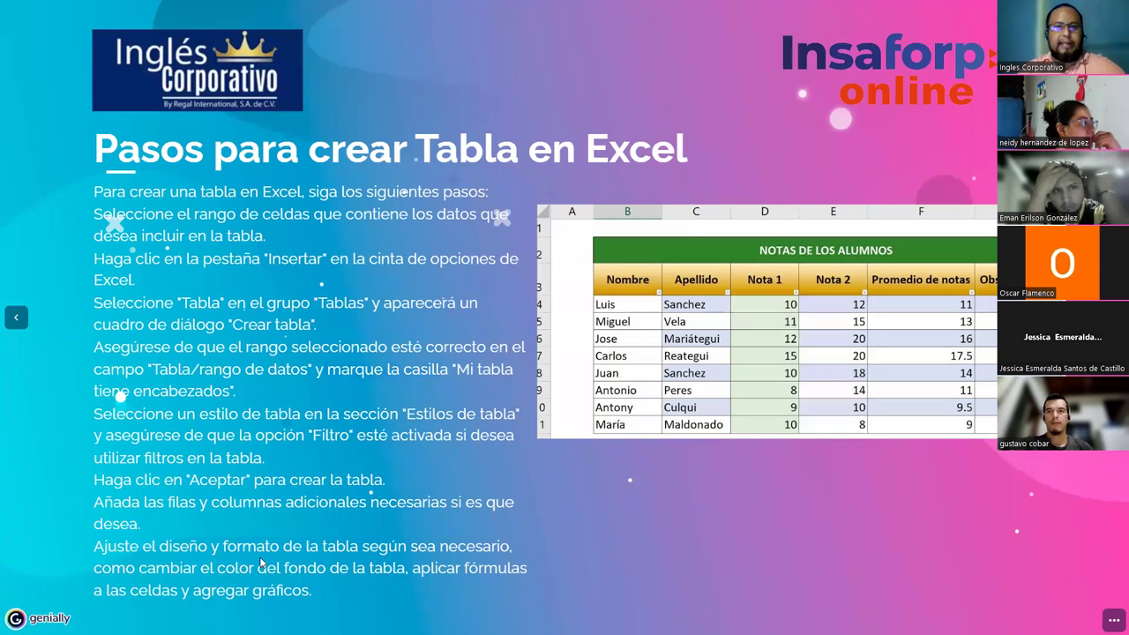
key(Right)
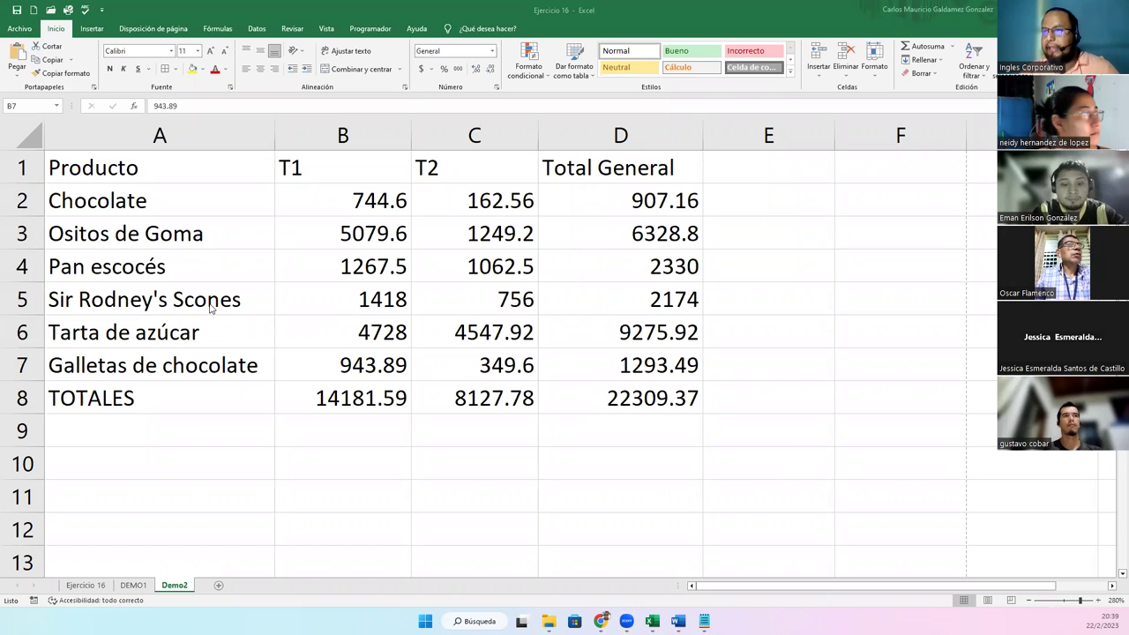
- Delete the TOTALES row 8 from the Demo2 product table
scroll(210, 303, down, 1)
scroll(216, 318, down, 5)
scroll(220, 326, up, 1)
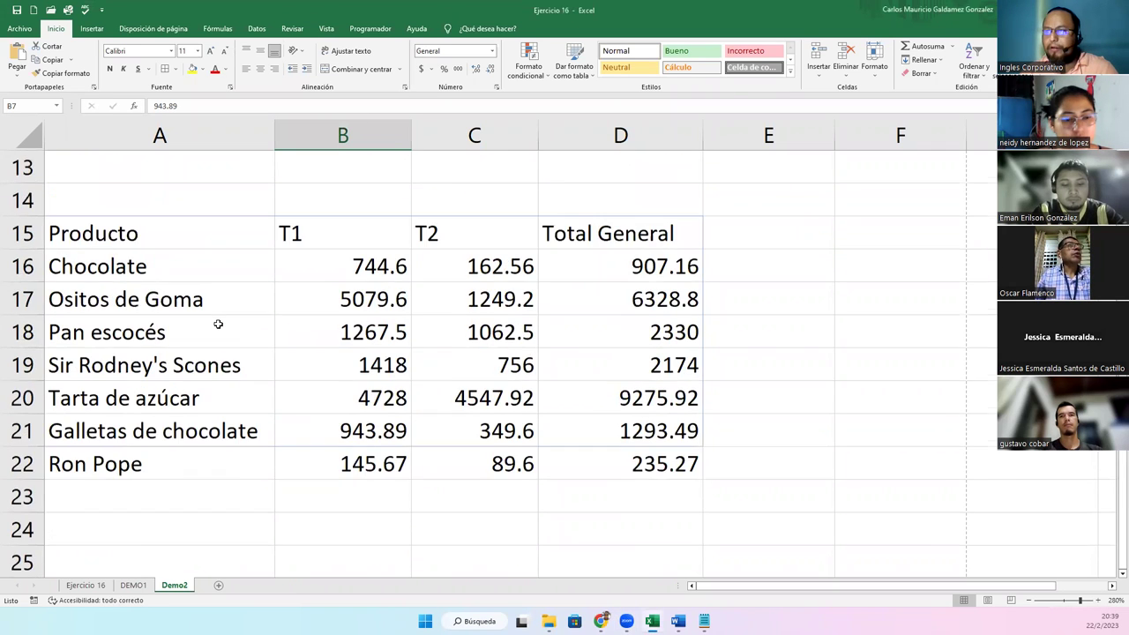
scroll(219, 325, up, 1)
scroll(218, 324, down, 1)
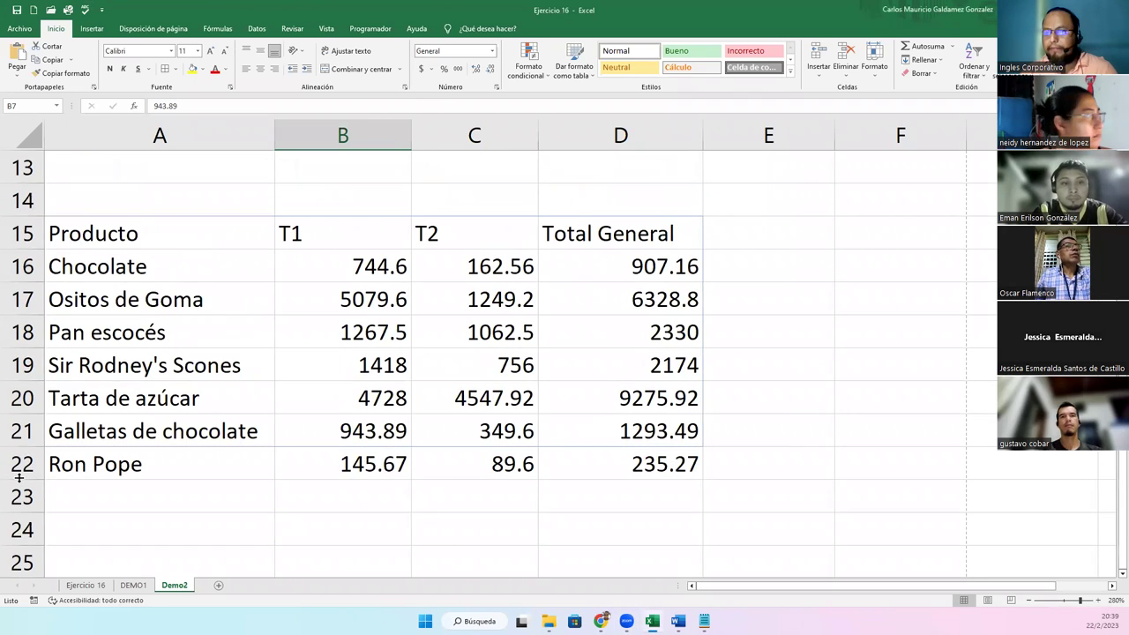
scroll(181, 447, up, 3)
scroll(177, 435, up, 1)
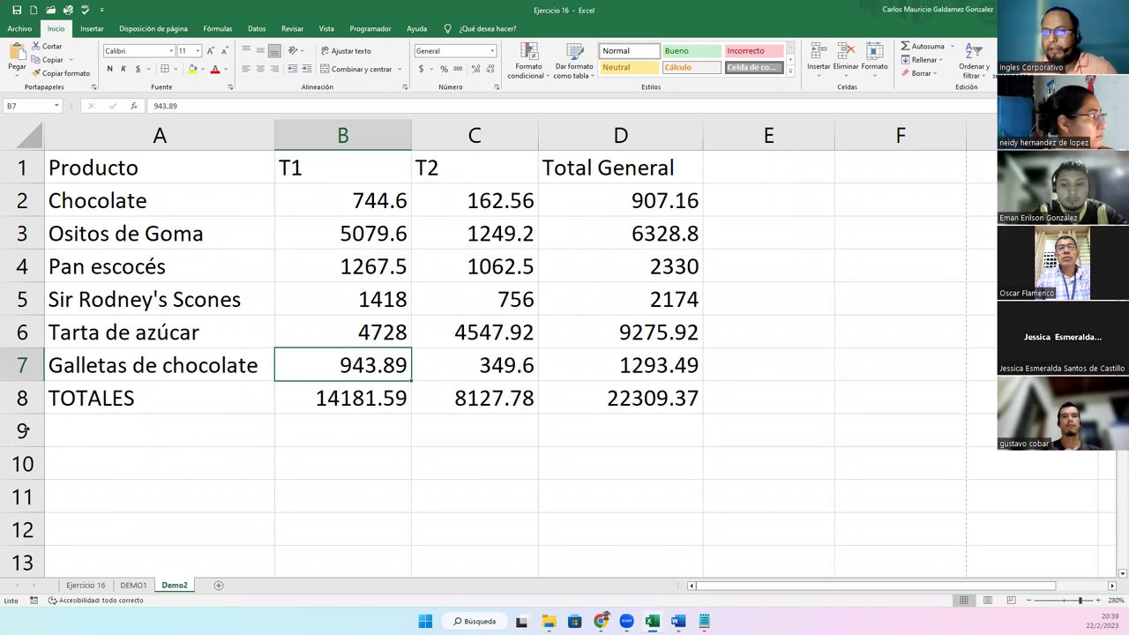
right_click(22, 398)
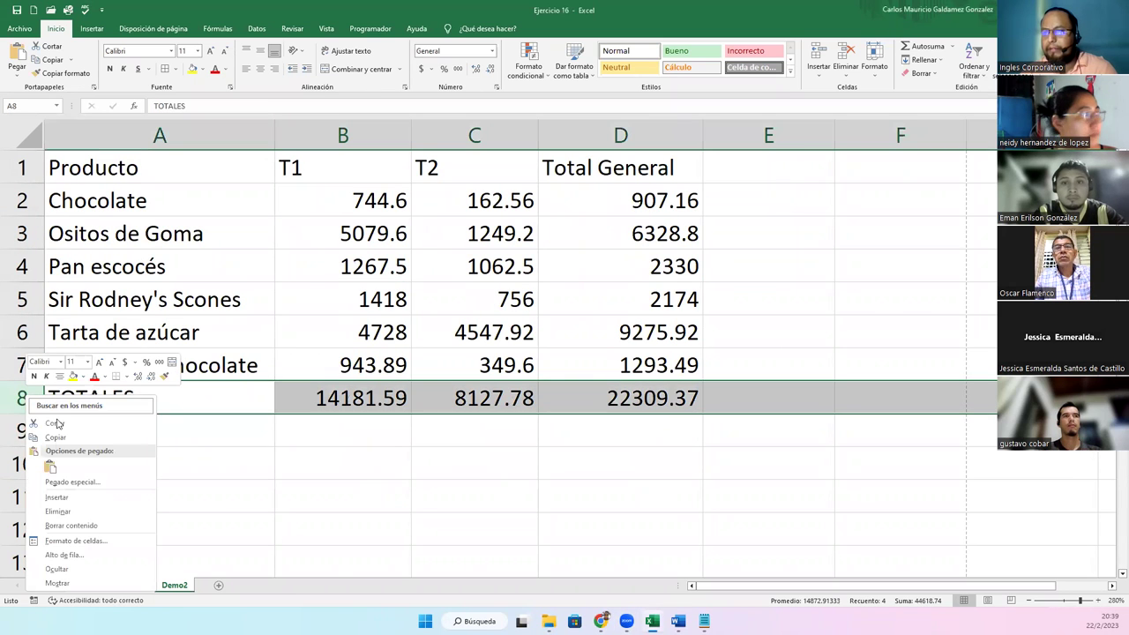
click(62, 508)
scroll(61, 508, down, 3)
scroll(62, 508, down, 1)
click(23, 431)
right_click(23, 431)
click(59, 351)
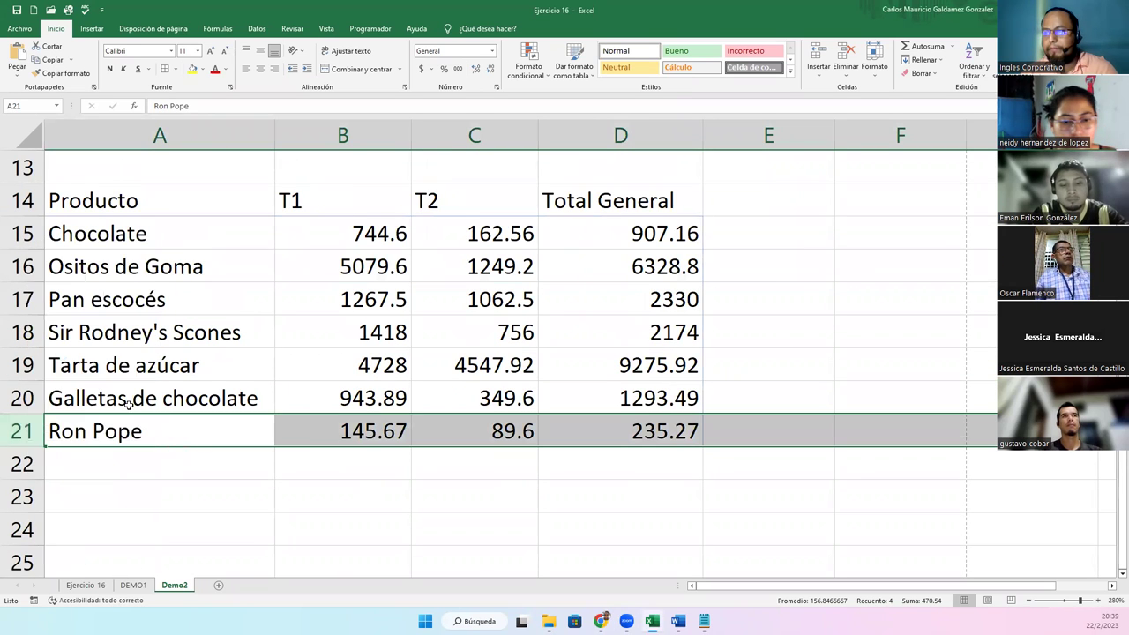
scroll(269, 438, up, 4)
click(173, 311)
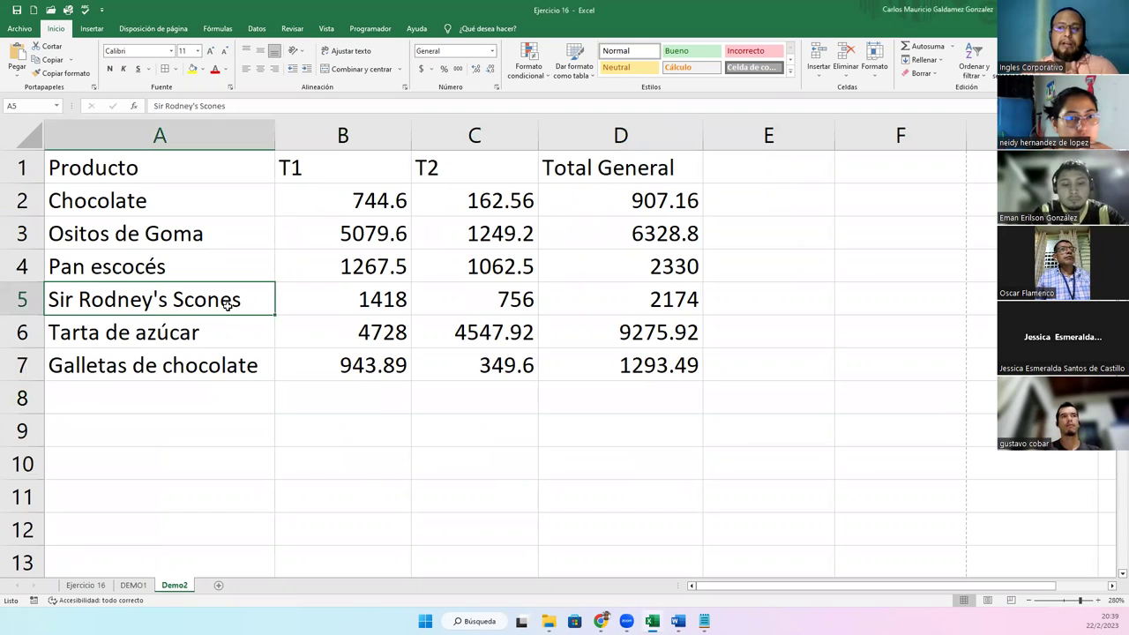
- Review the Producto, T1, T2 and Total General columns and the D2 formula =B2+C2
drag(227, 163, 585, 361)
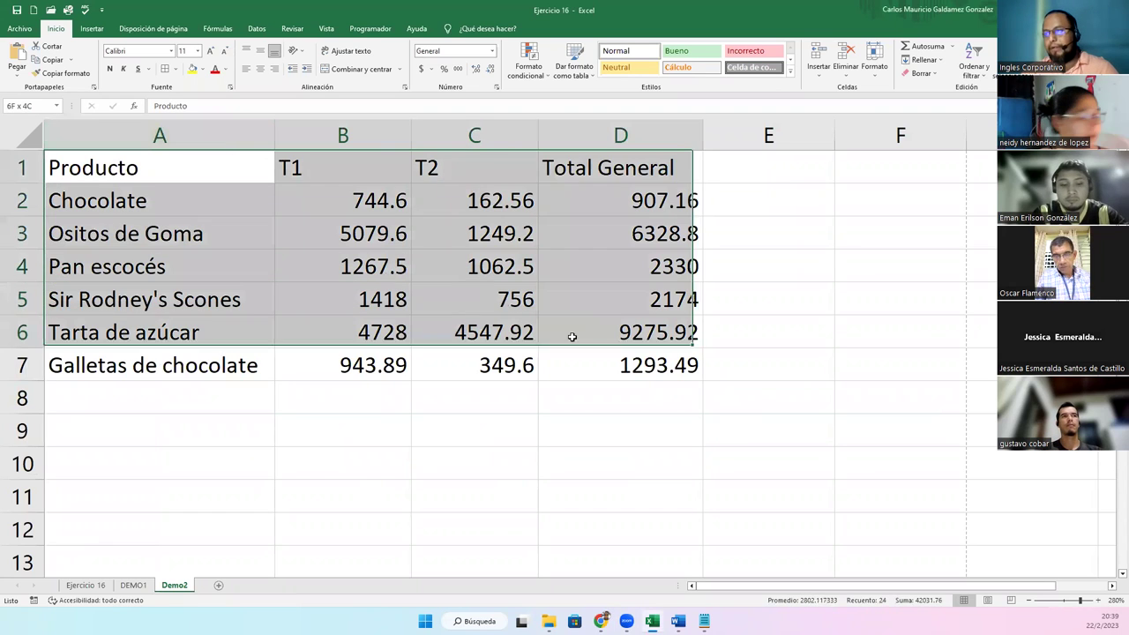
click(263, 300)
click(149, 167)
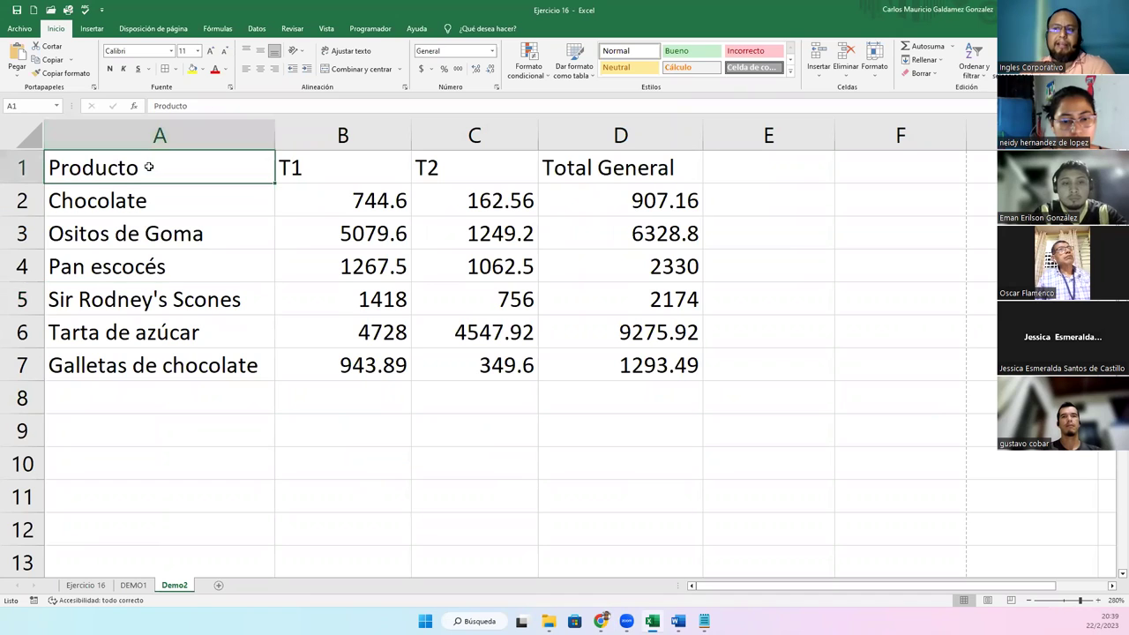
click(350, 166)
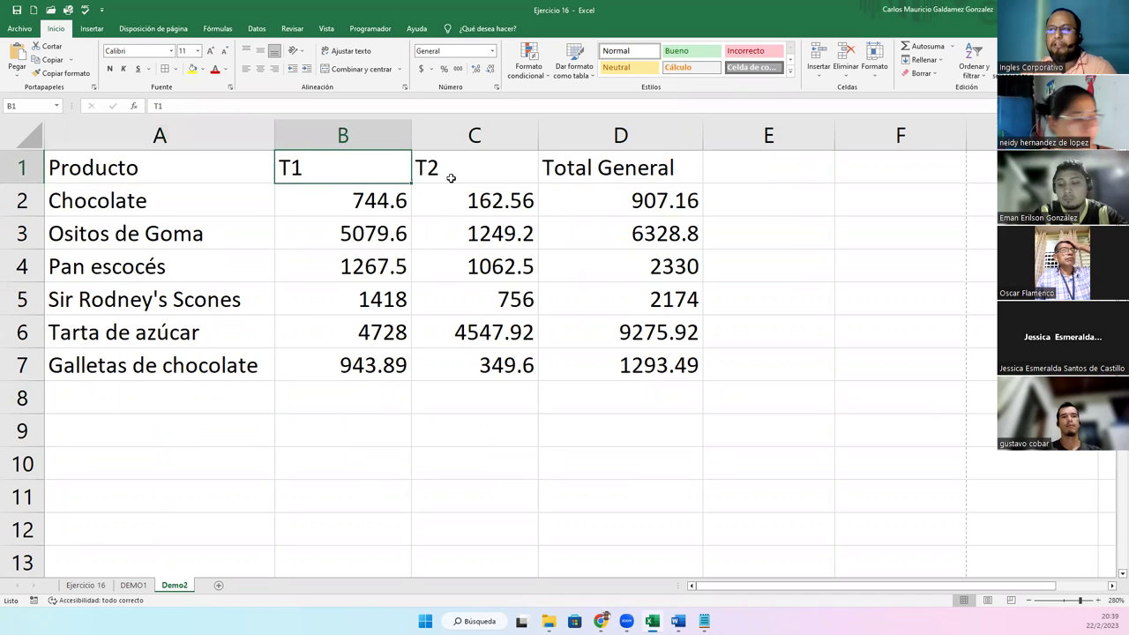
click(454, 175)
click(637, 172)
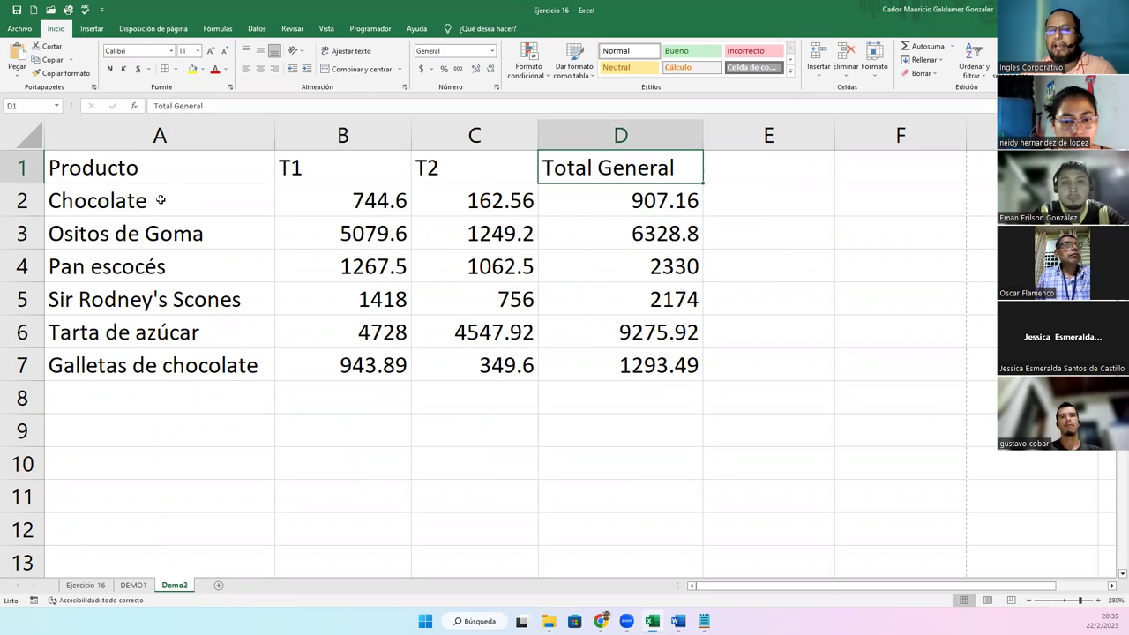
drag(161, 200, 199, 374)
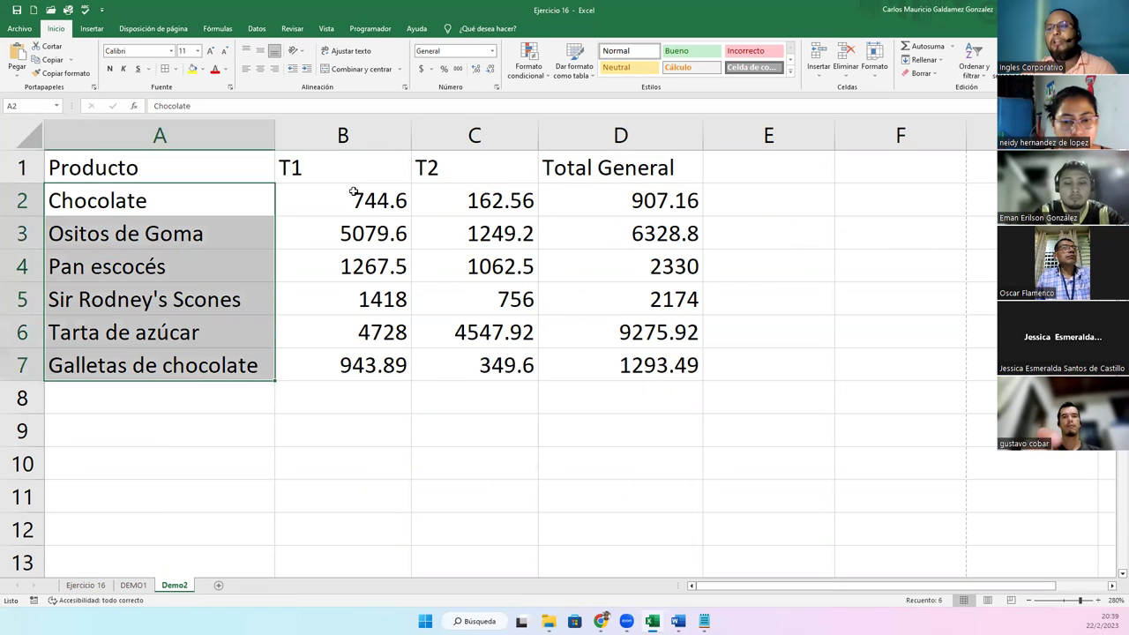
drag(327, 202, 338, 365)
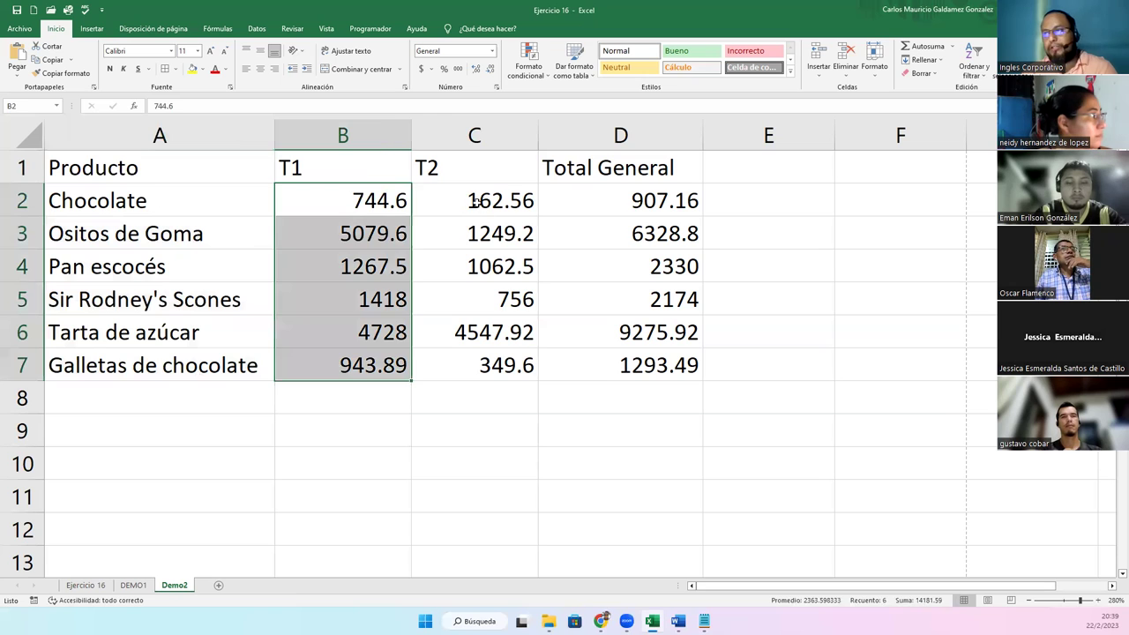
drag(475, 202, 503, 365)
drag(597, 199, 616, 354)
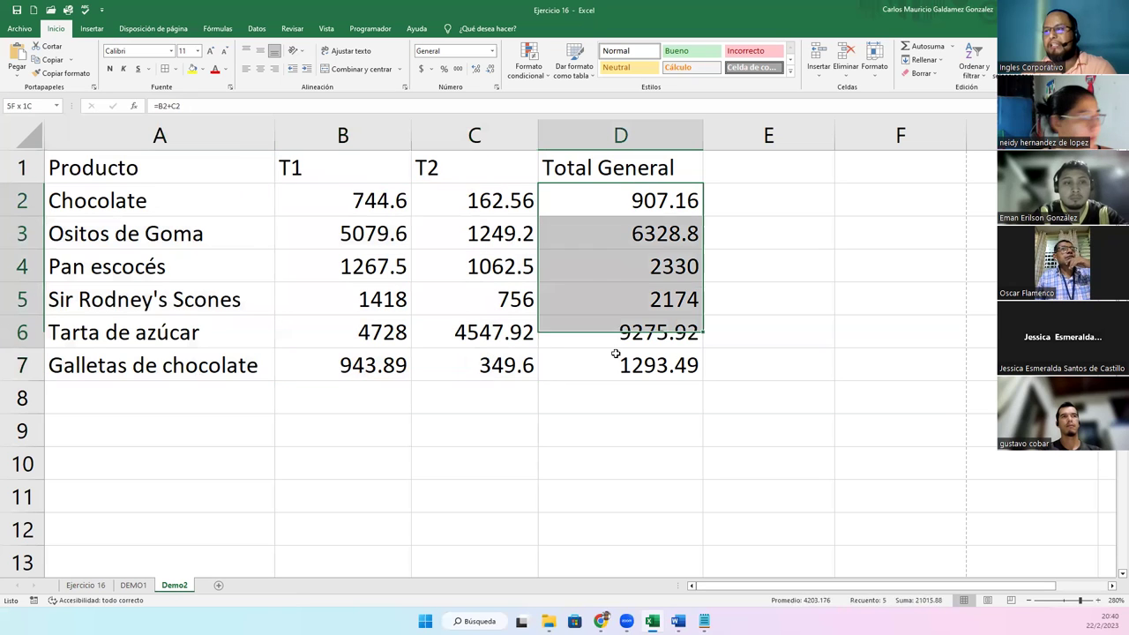
click(579, 201)
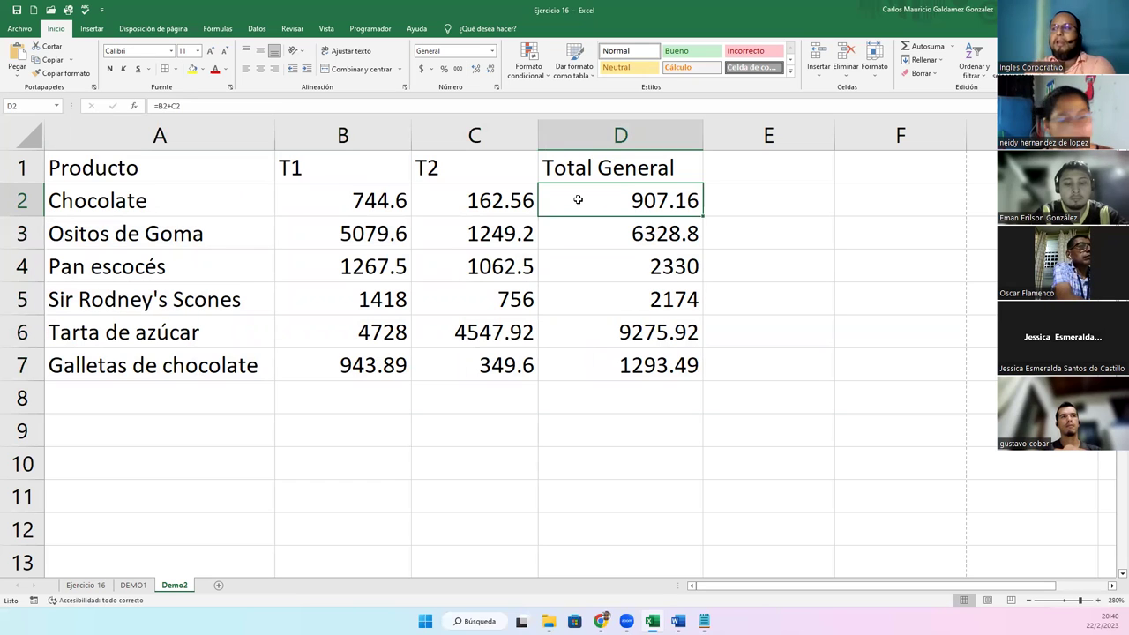
drag(336, 197, 469, 205)
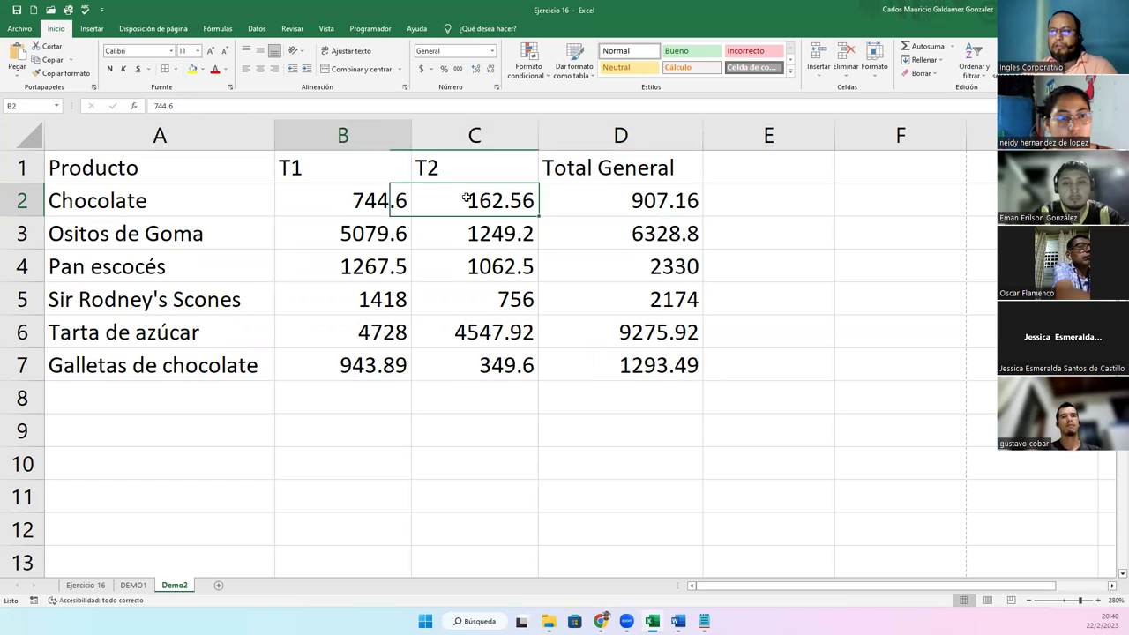
click(602, 200)
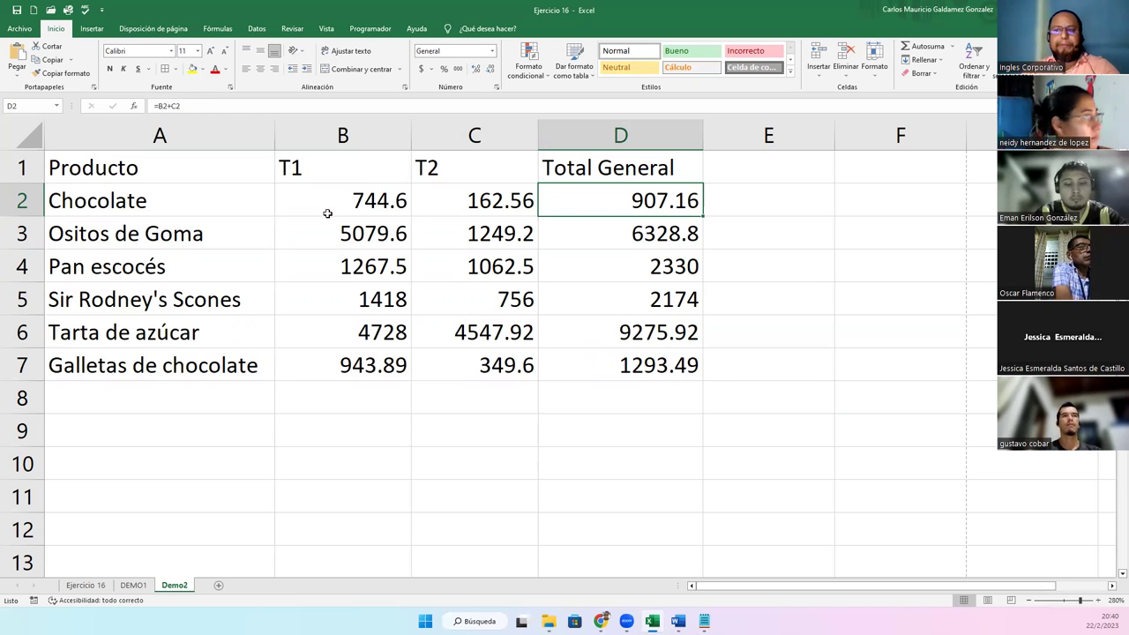
- Apply Contabilidad (accounting) number format to the figures in B2:D7
drag(369, 206, 615, 361)
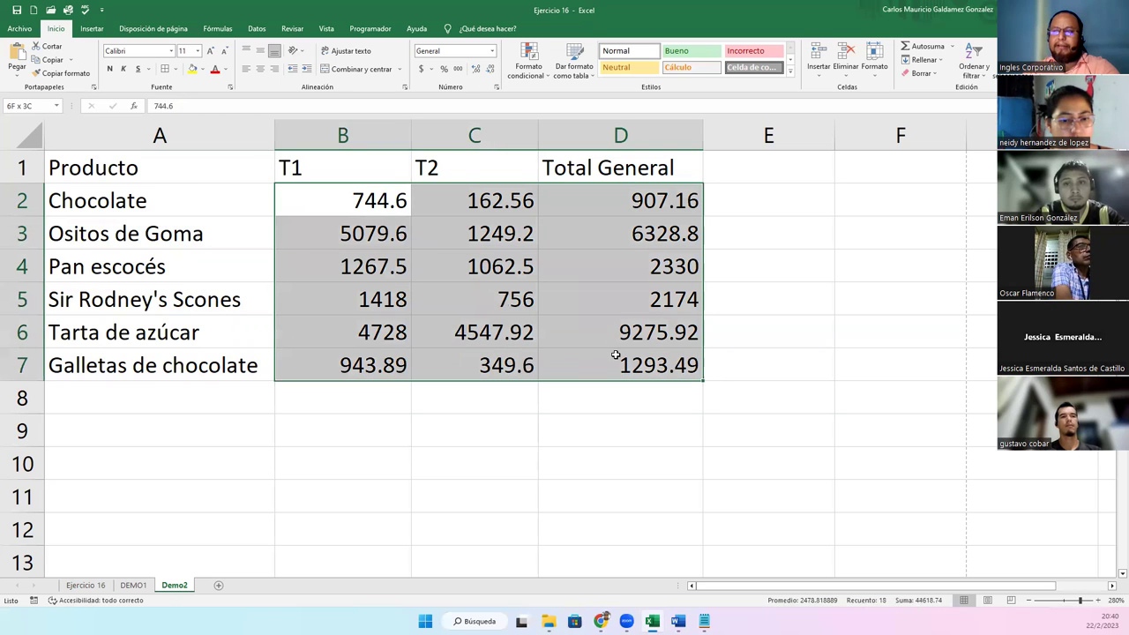
click(494, 51)
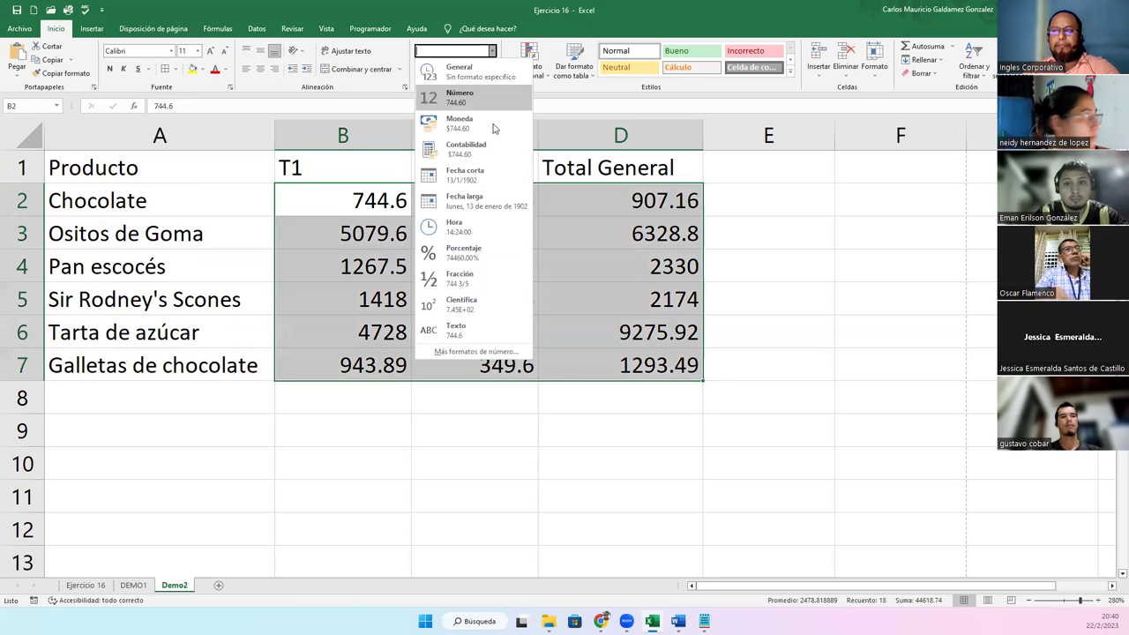
click(486, 155)
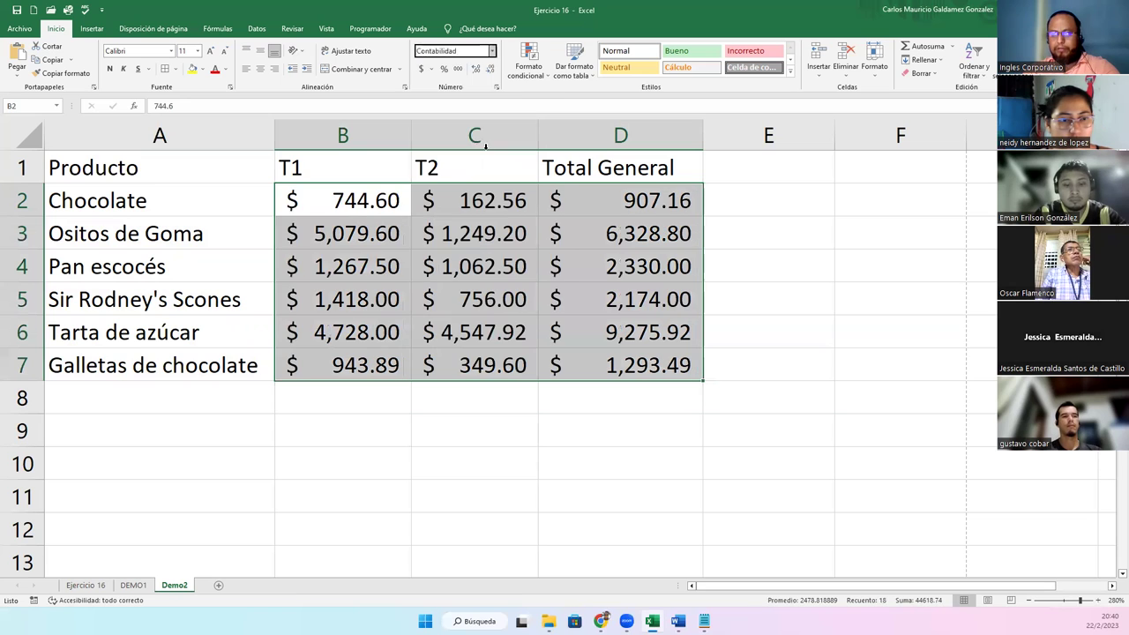
click(401, 270)
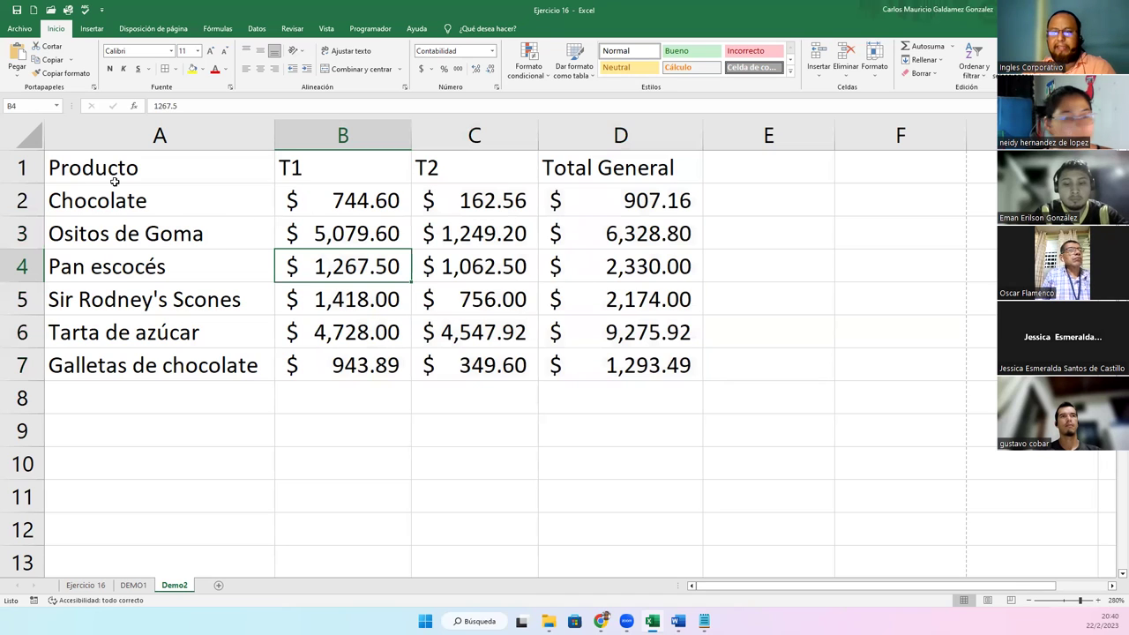
- Put Todos los bordes (all borders) on the table range A1:D7
drag(90, 165, 575, 360)
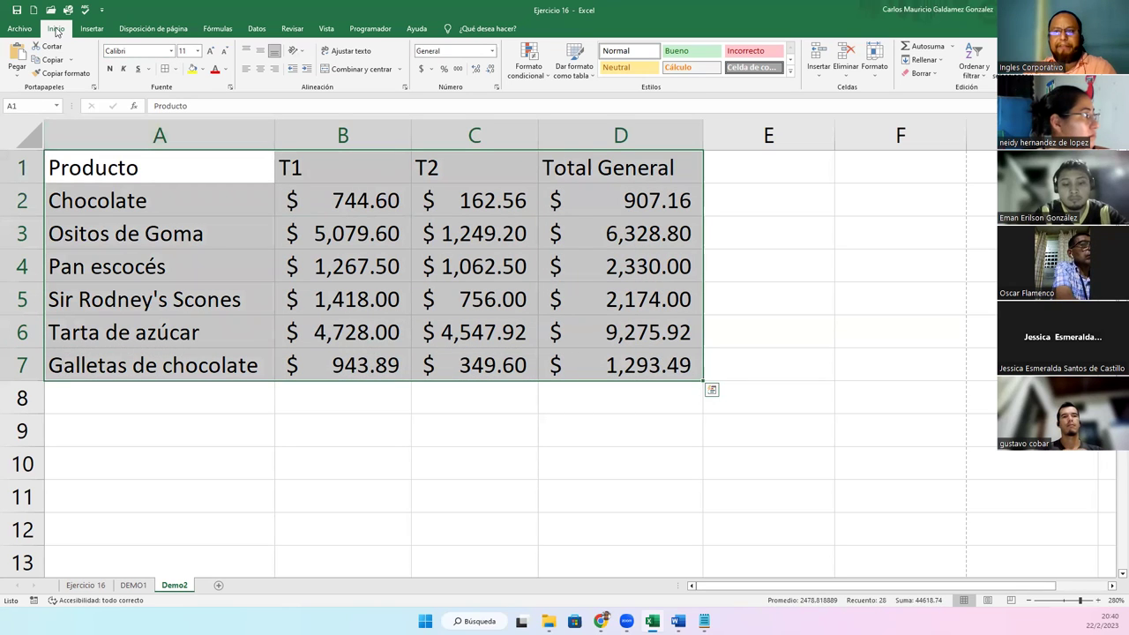
click(179, 69)
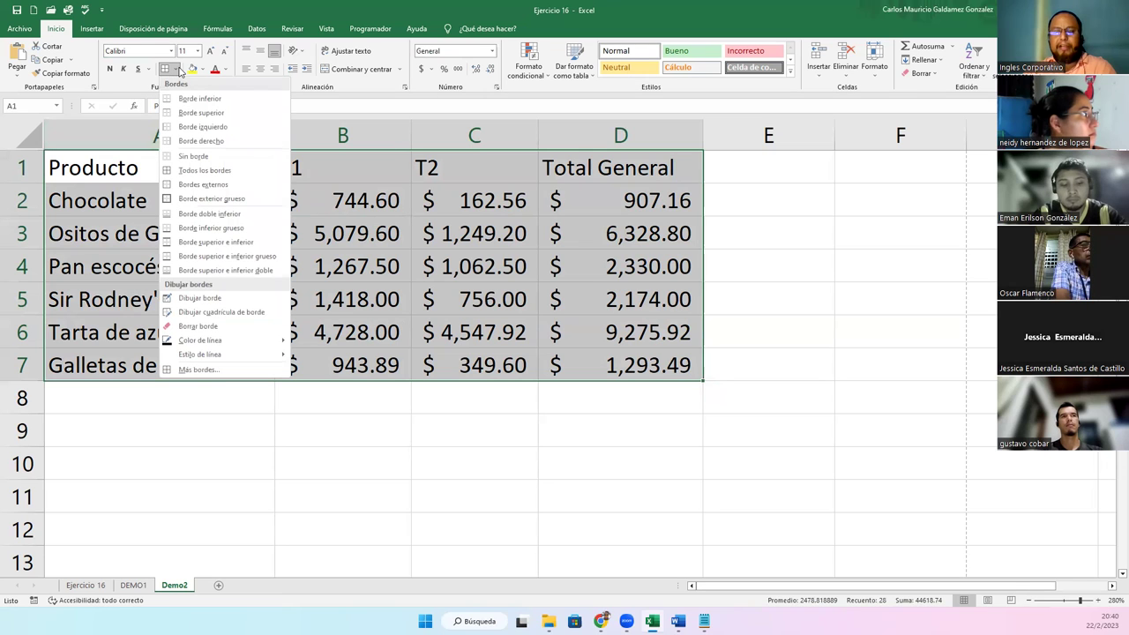
click(226, 170)
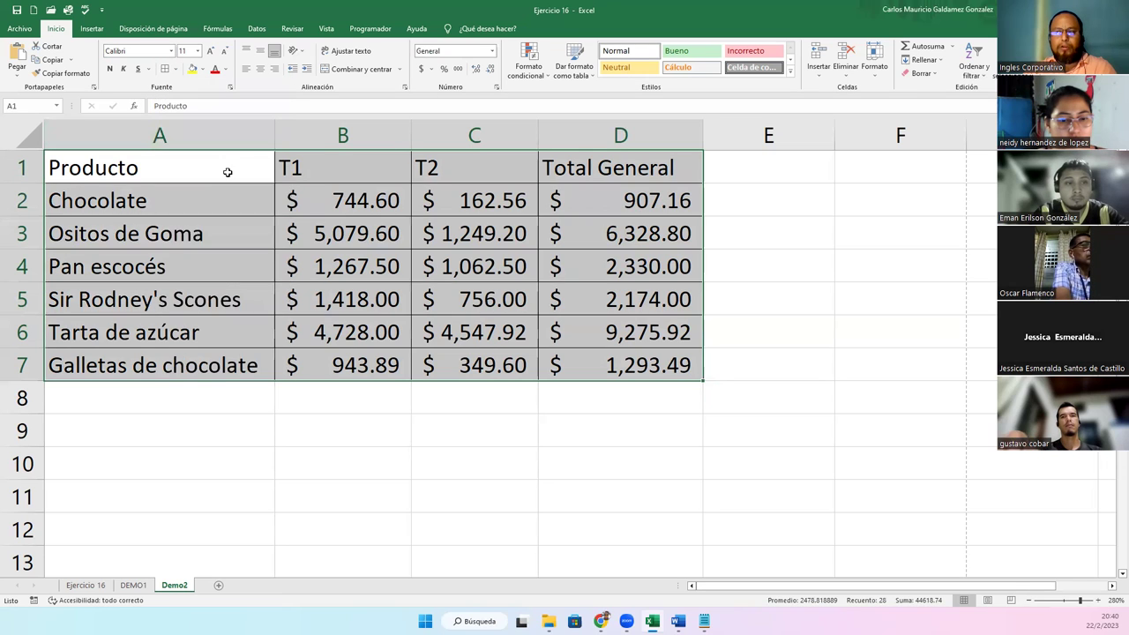
click(385, 300)
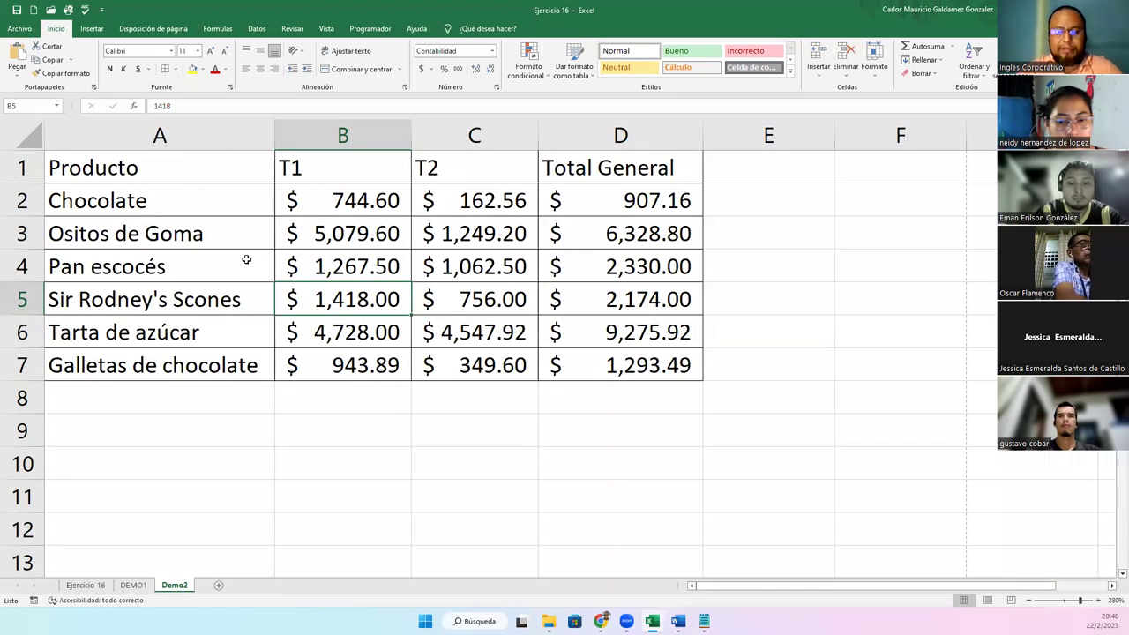
- Check the Demo2 sheet in print preview, toggling Zoom to Page, then return to the worksheet
key(ctrl+p)
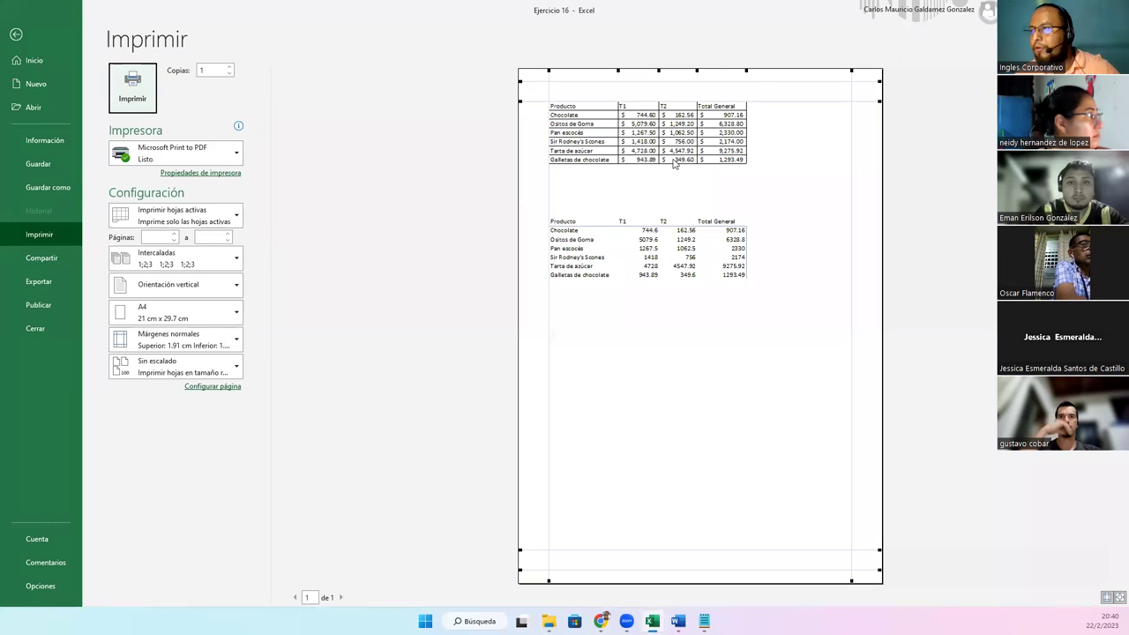
click(654, 163)
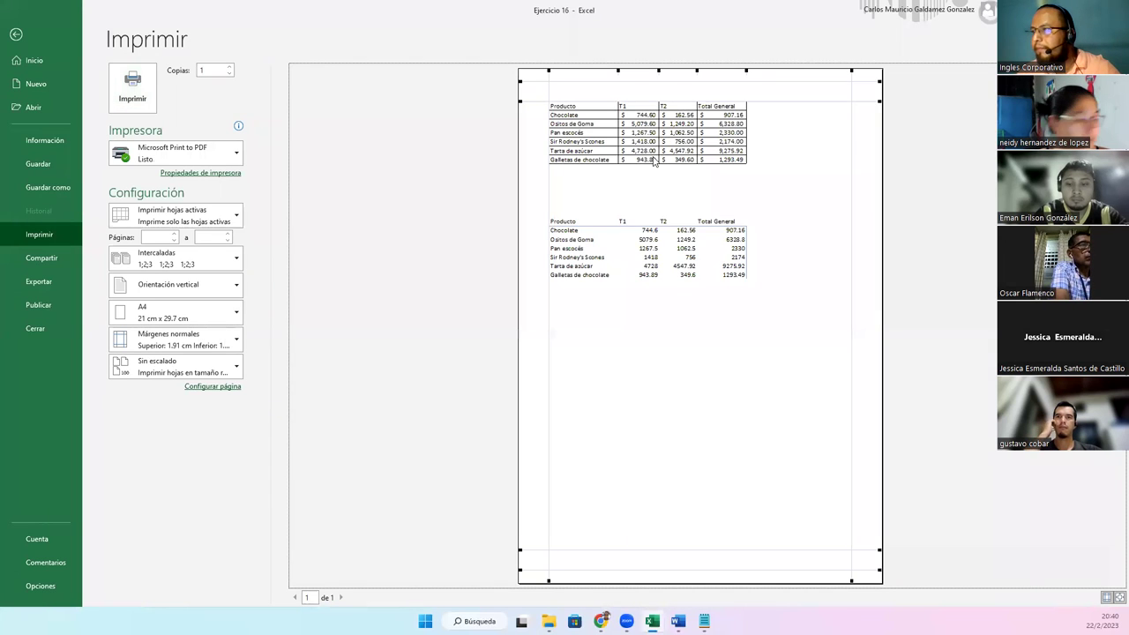
click(731, 332)
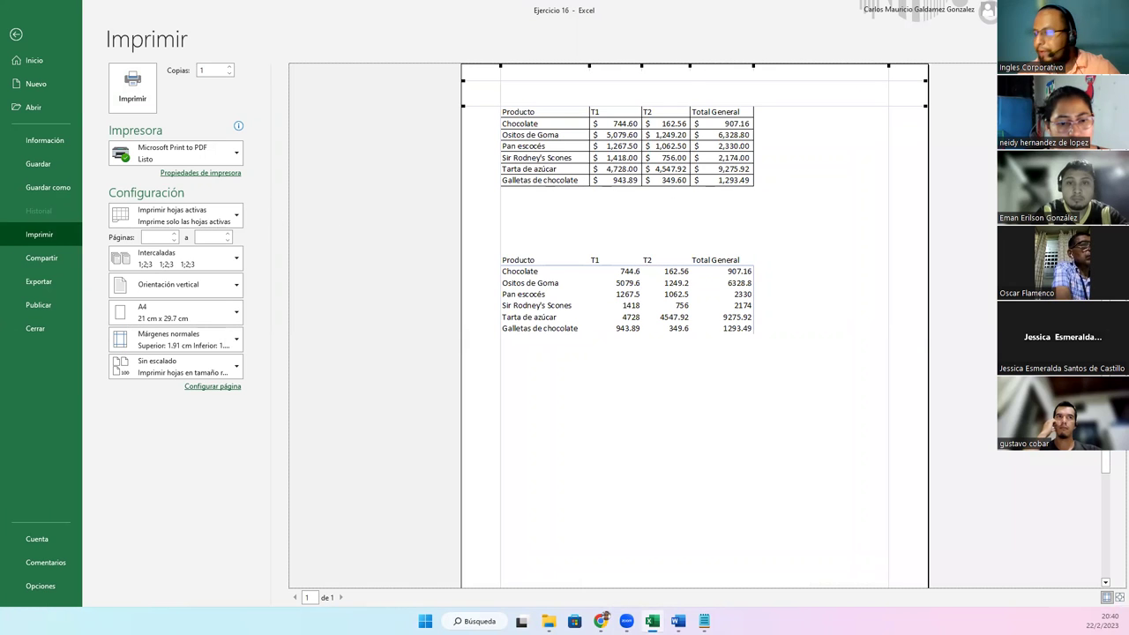
click(1113, 600)
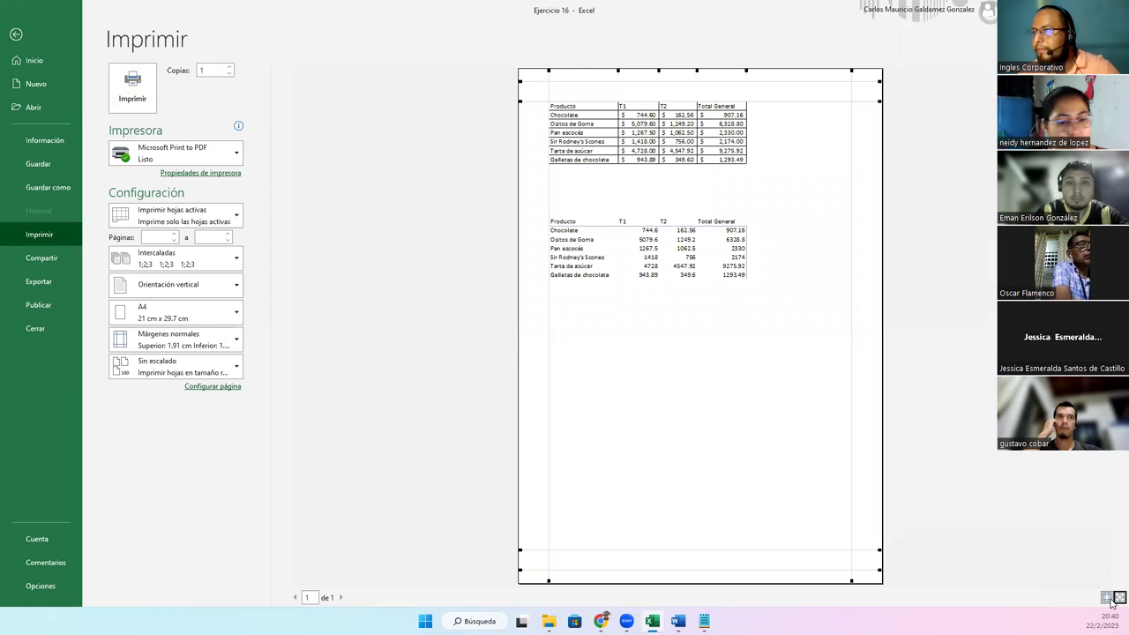
click(1114, 601)
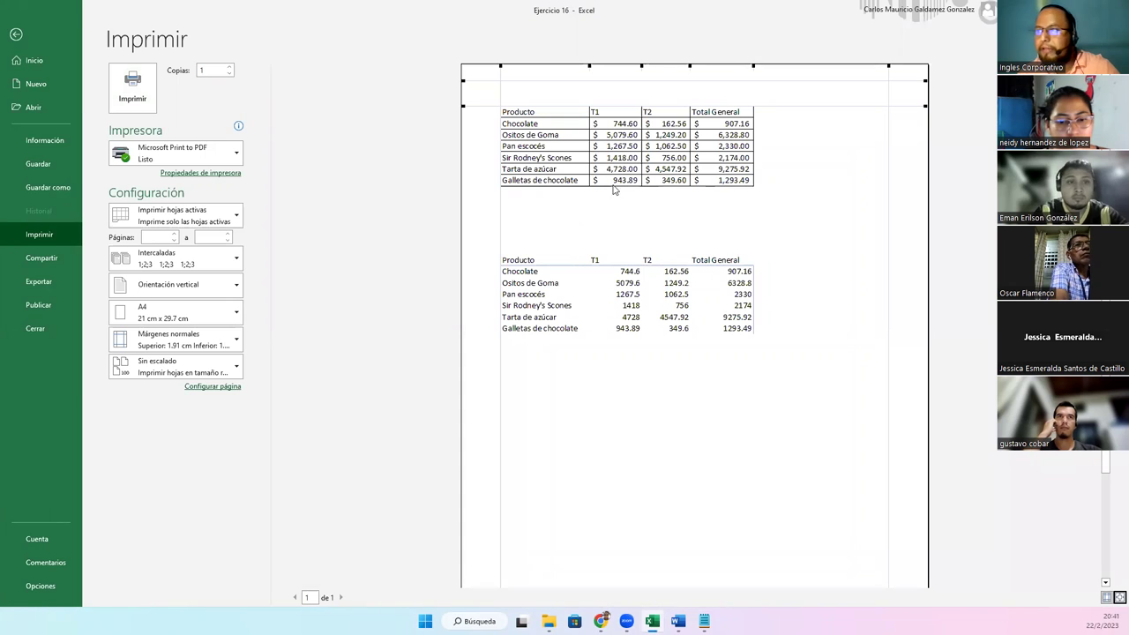
key(Escape)
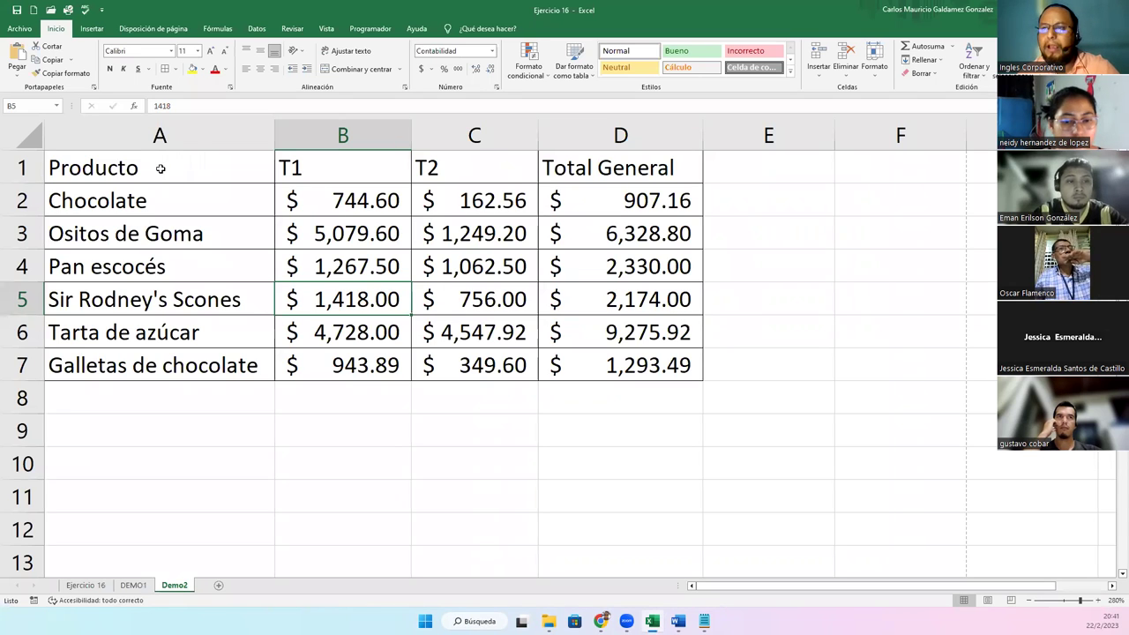
- Make the header row A1:D1 and product names A2:A7 bold and centred
drag(161, 168, 617, 168)
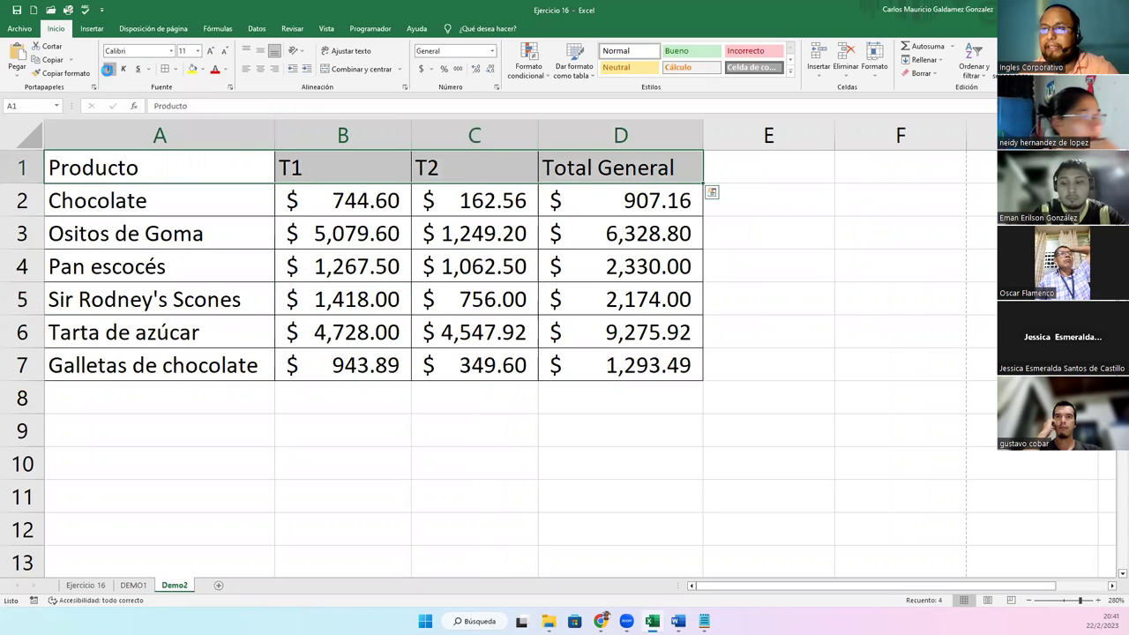
click(109, 68)
click(260, 68)
drag(132, 200, 132, 366)
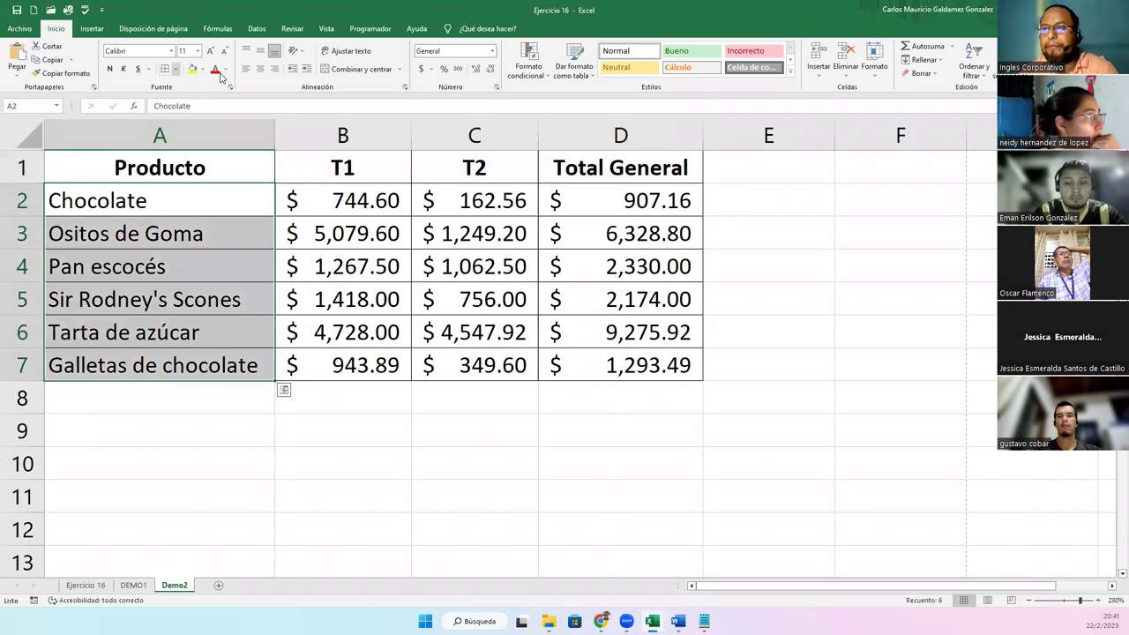
click(259, 70)
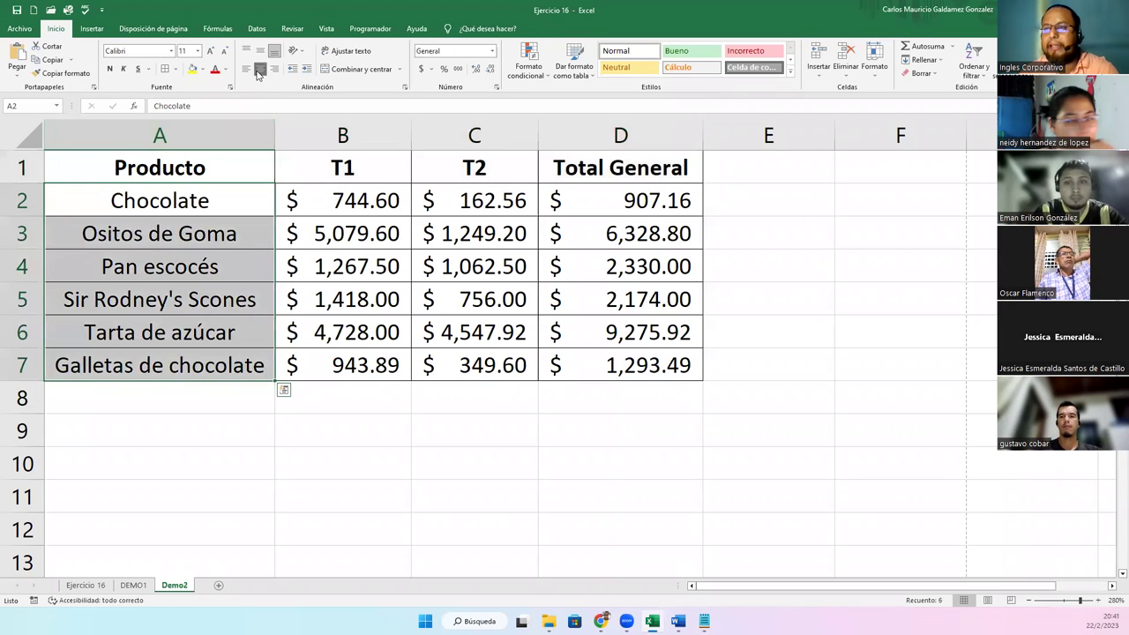
click(109, 69)
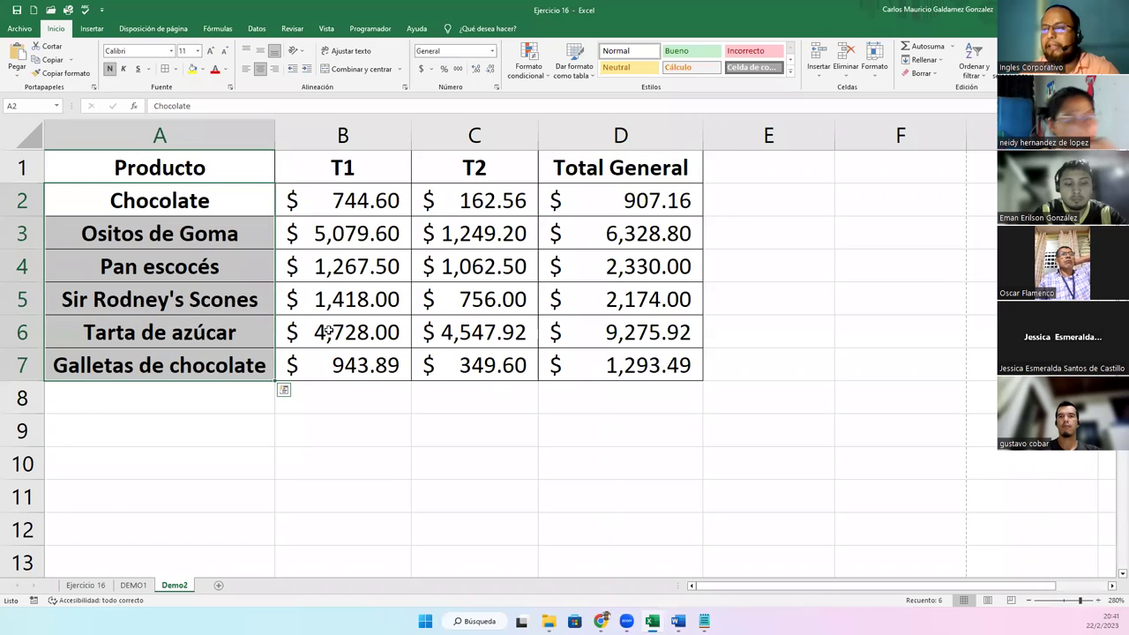
- Apply the green Bueno style to B2:C7 and the yellow Neutral style to D2:D7
drag(295, 200, 459, 364)
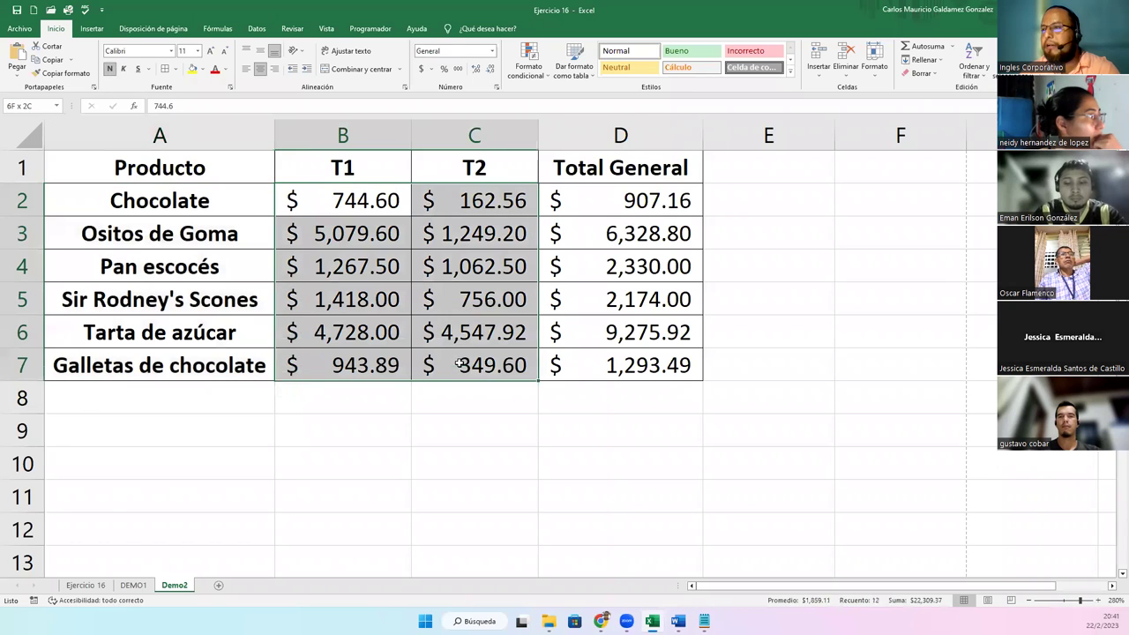
click(677, 50)
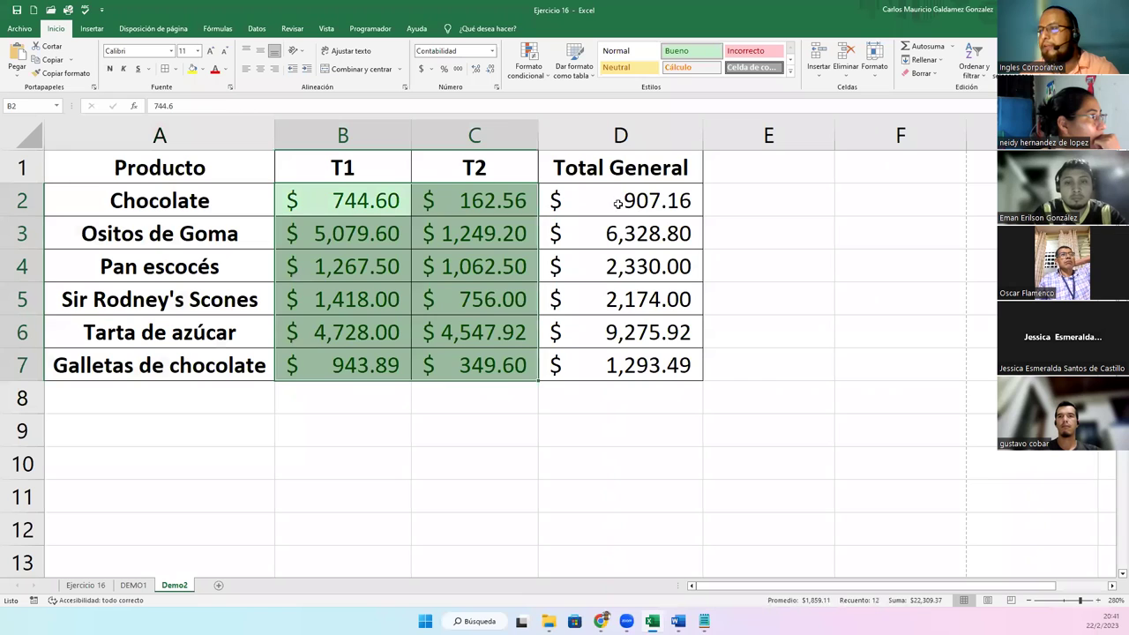
drag(618, 203, 692, 369)
click(641, 67)
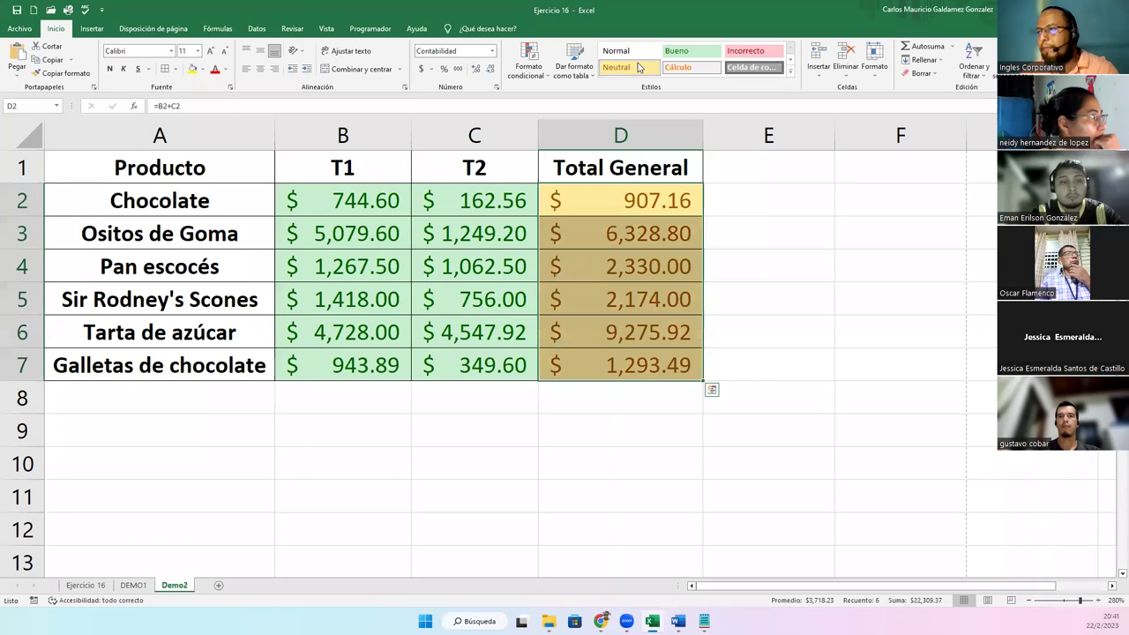
click(456, 315)
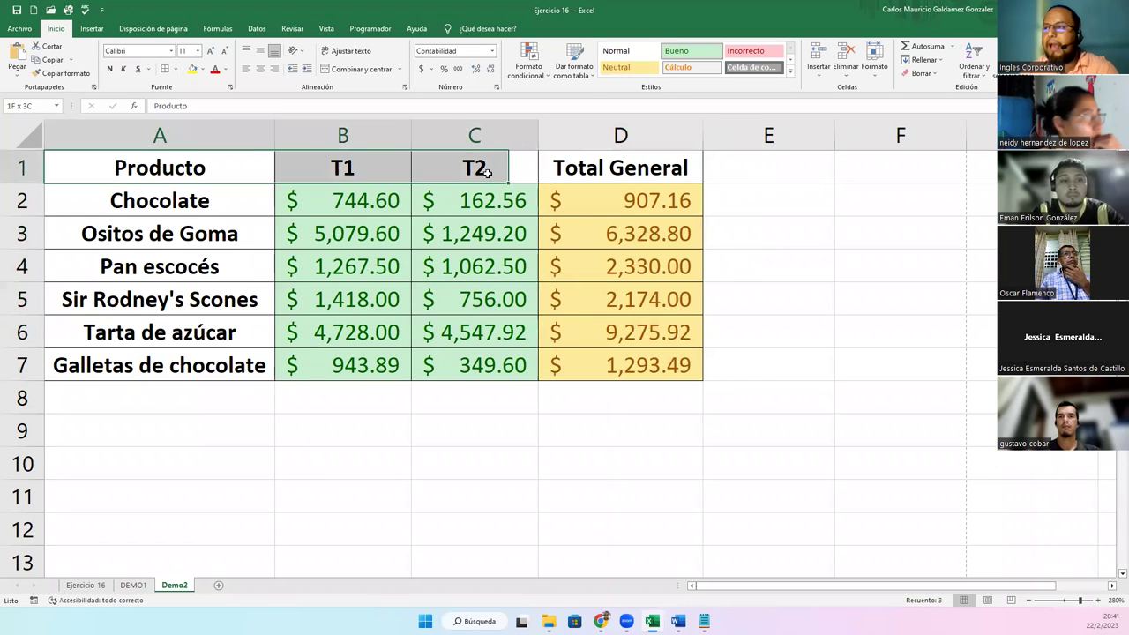
- Set Bahnschrift SemiLight SemiCondensed font on the headers A1:D1 and the figures B2:D7
drag(112, 168, 599, 168)
click(172, 51)
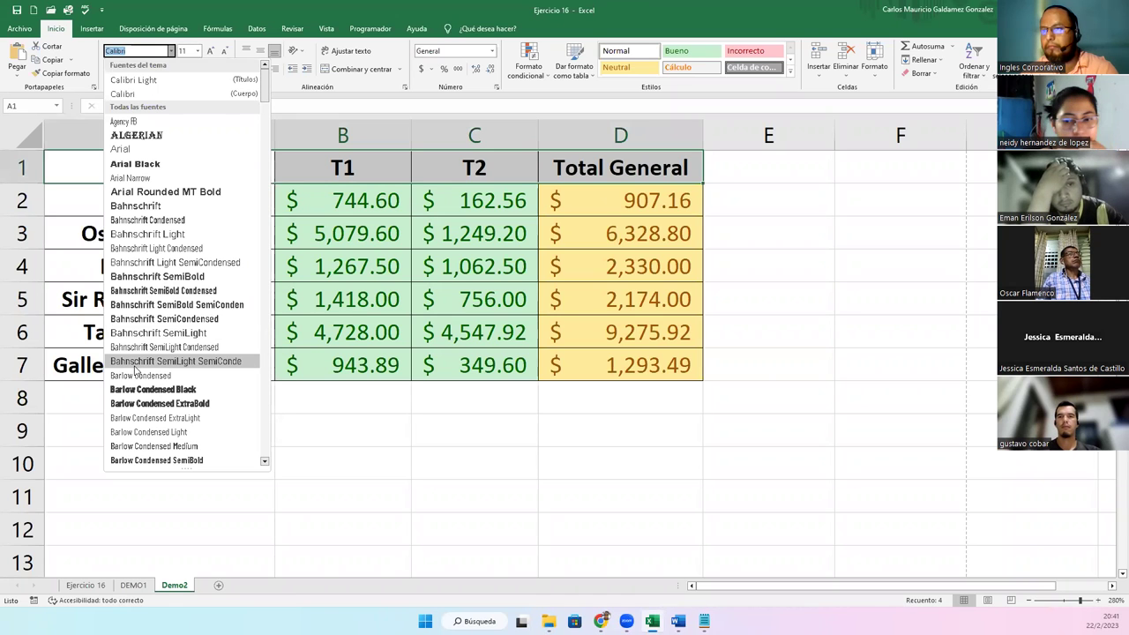
click(135, 363)
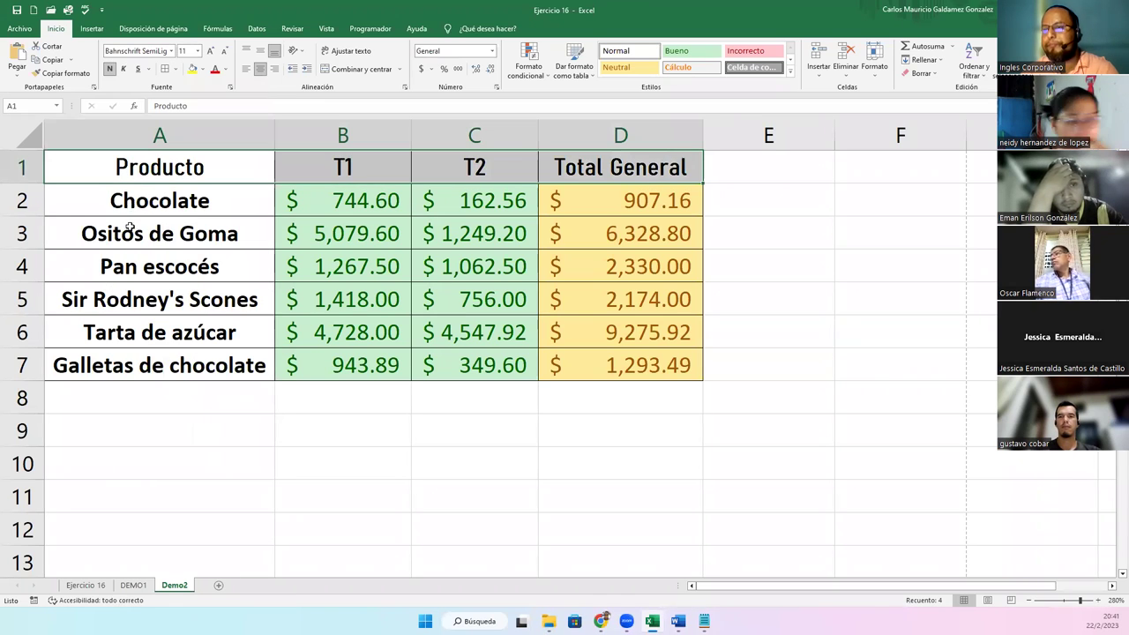
drag(130, 228, 132, 365)
click(297, 197)
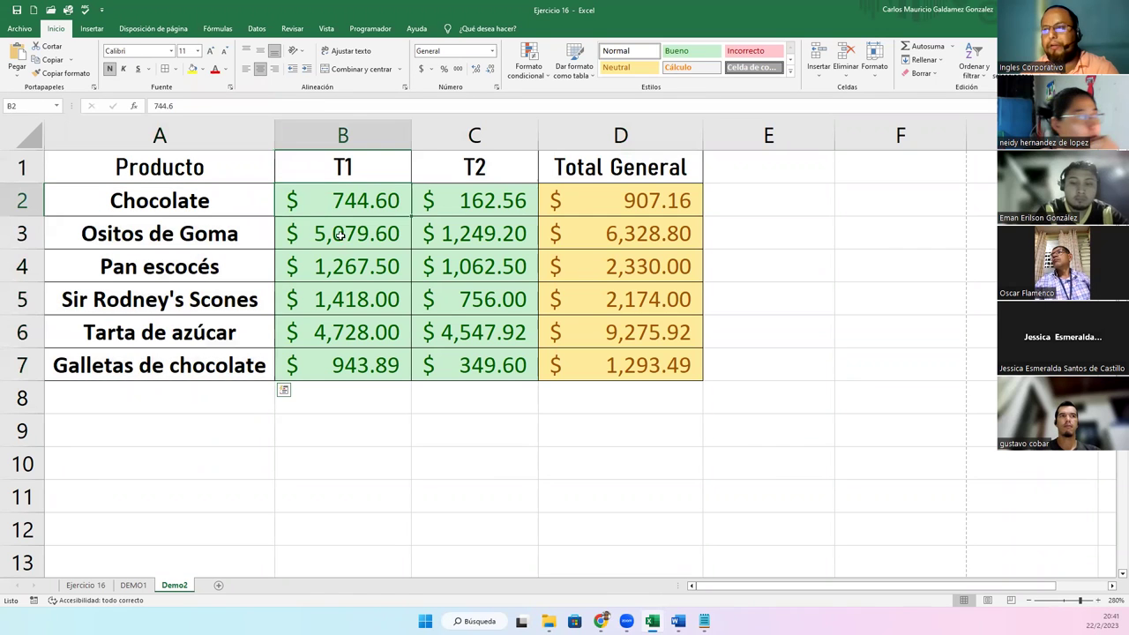
drag(339, 235, 585, 365)
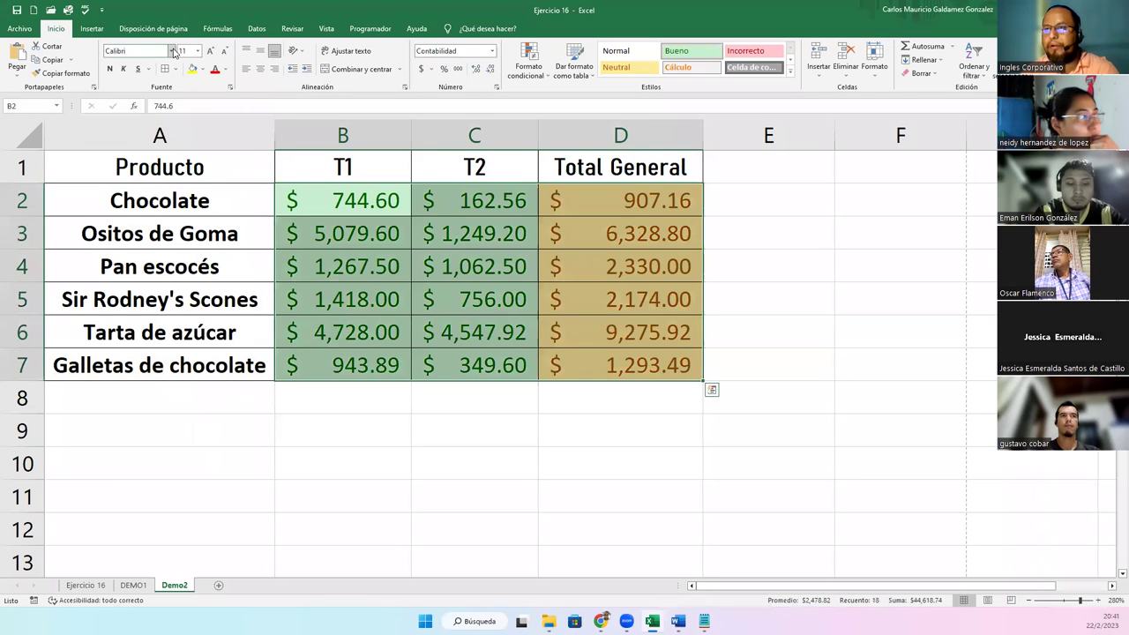
click(172, 51)
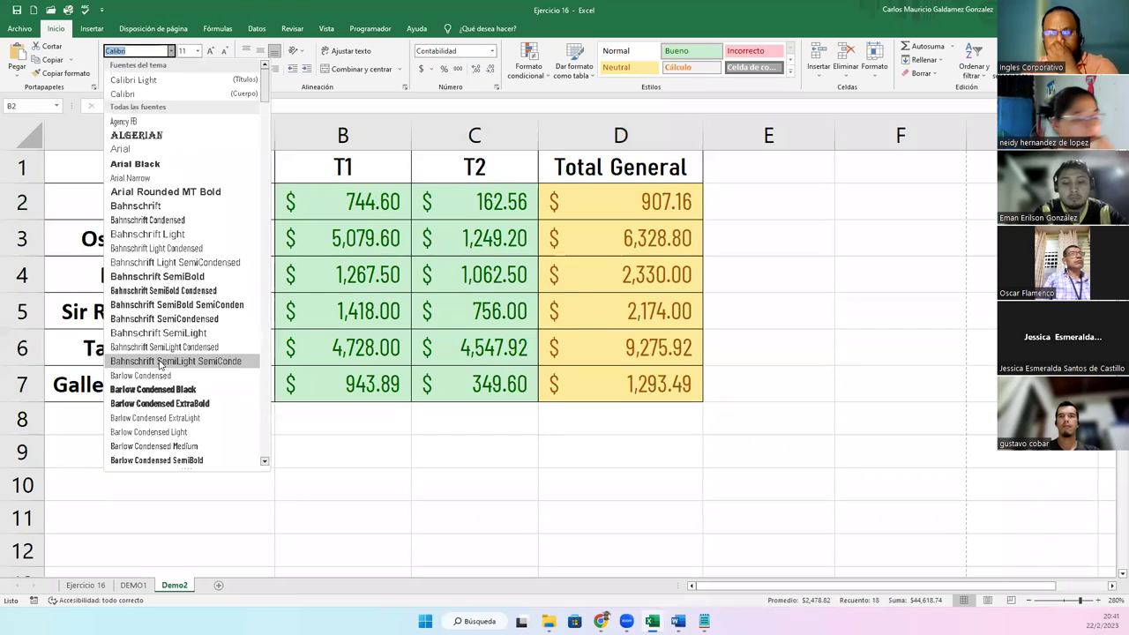
click(161, 361)
click(342, 251)
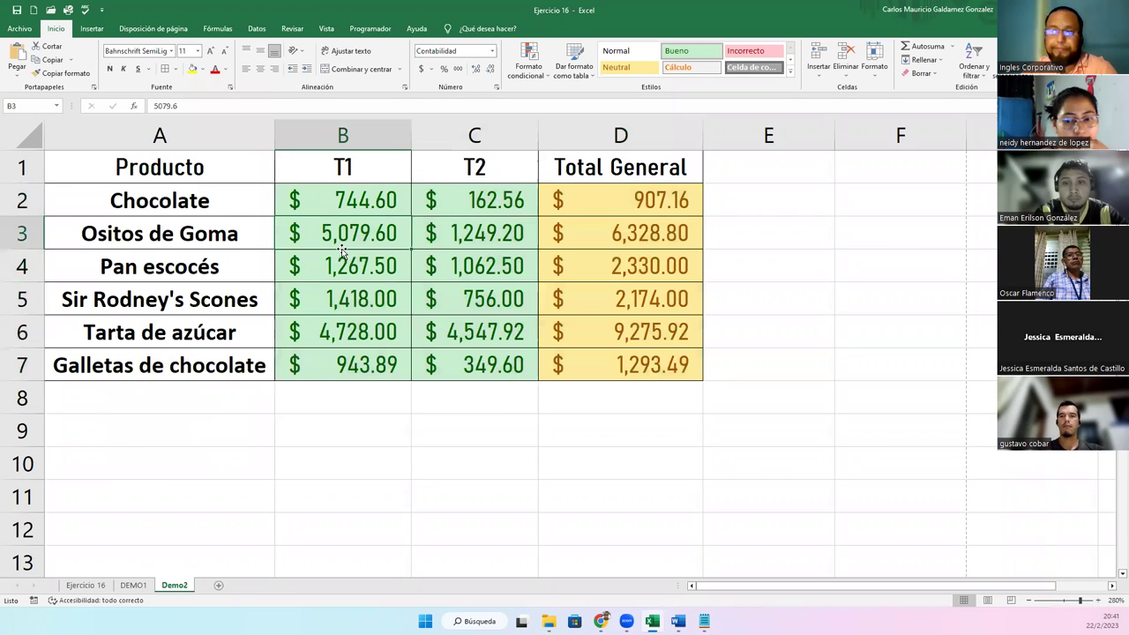
- Browse the table styles and cell styles for A1:D7 without applying any
drag(124, 168, 600, 373)
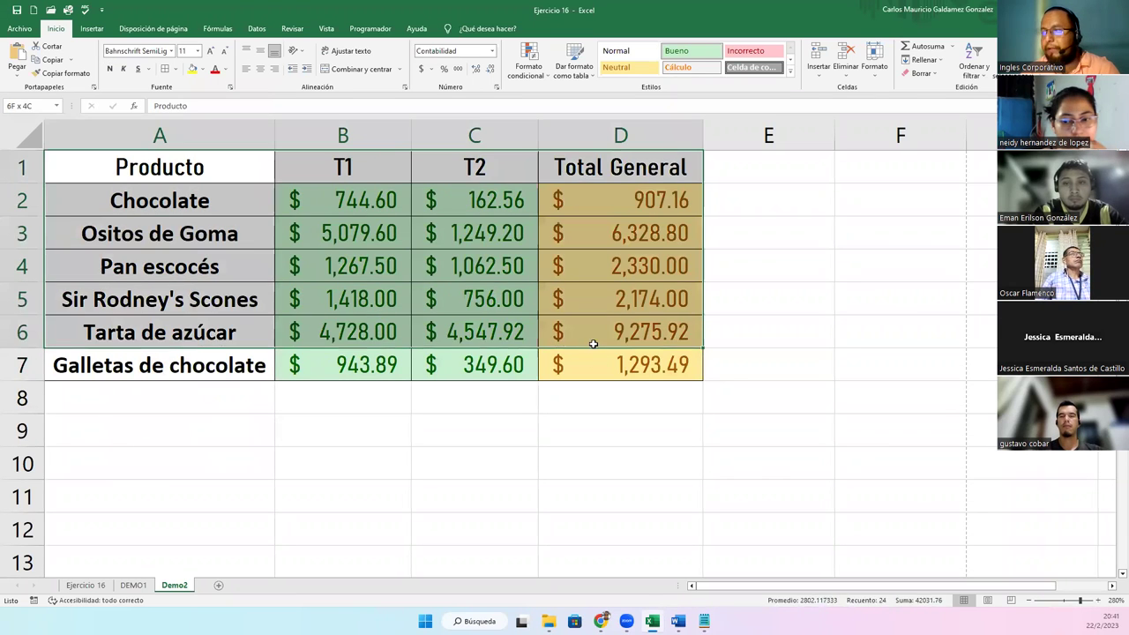
click(570, 74)
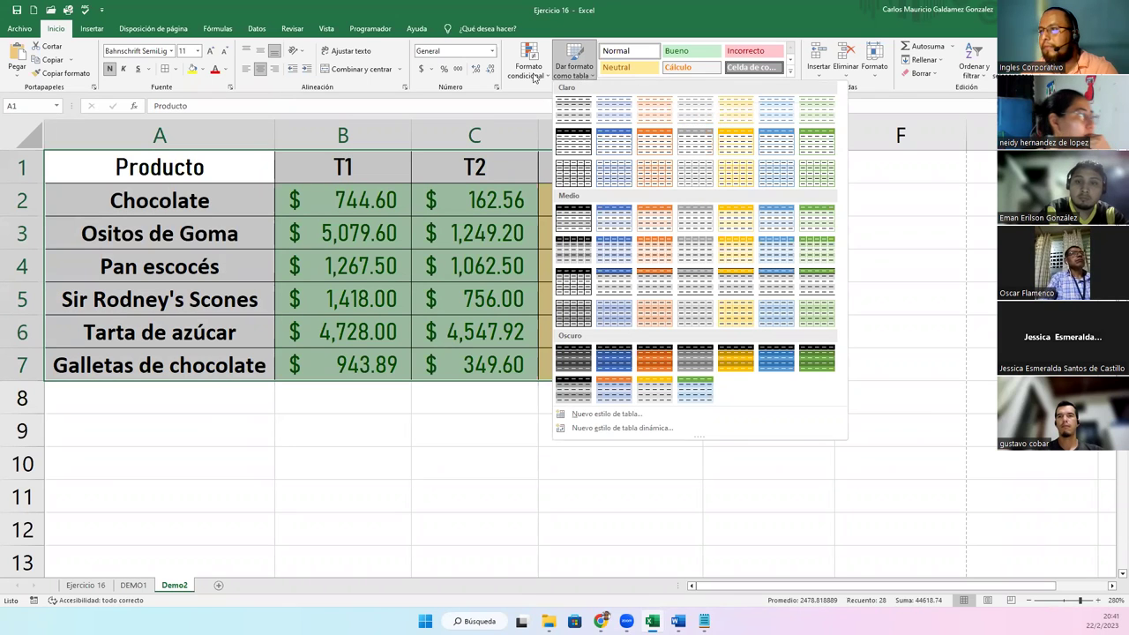
click(589, 81)
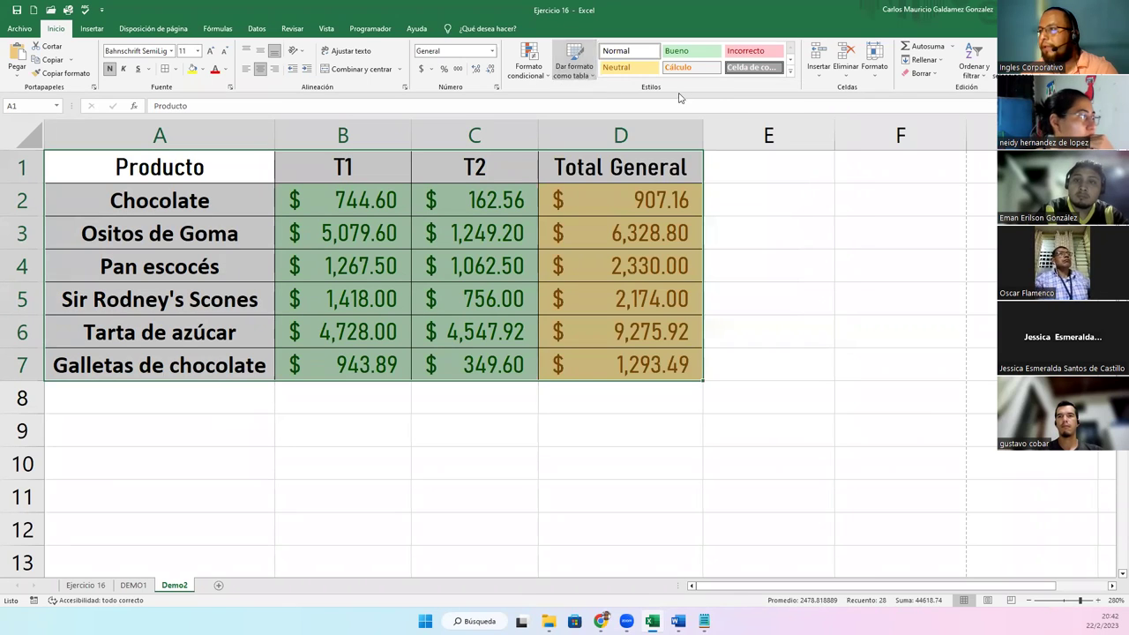
click(790, 74)
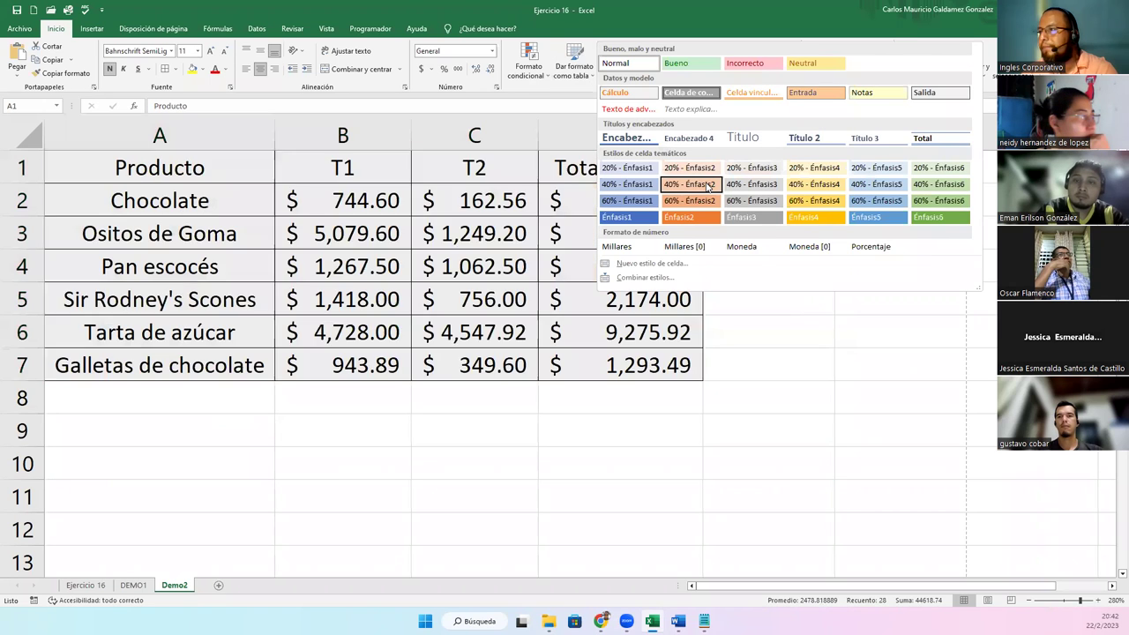
click(433, 17)
click(176, 289)
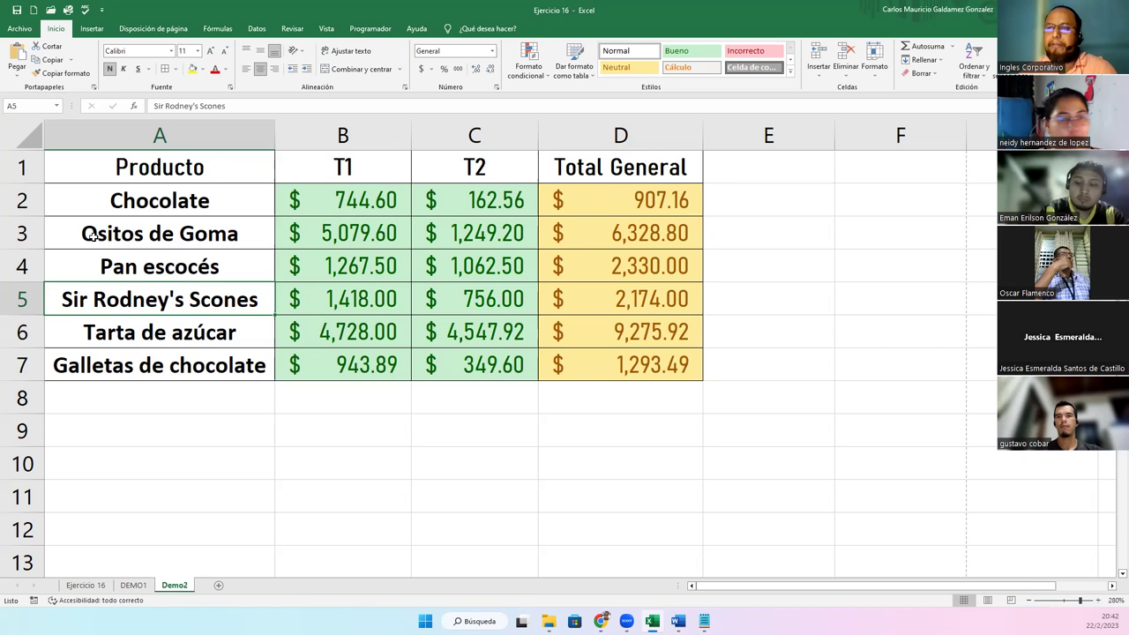
- Give headers A1:D1 a light blue fill and product names A2:A7 a light orange fill
drag(123, 169, 565, 173)
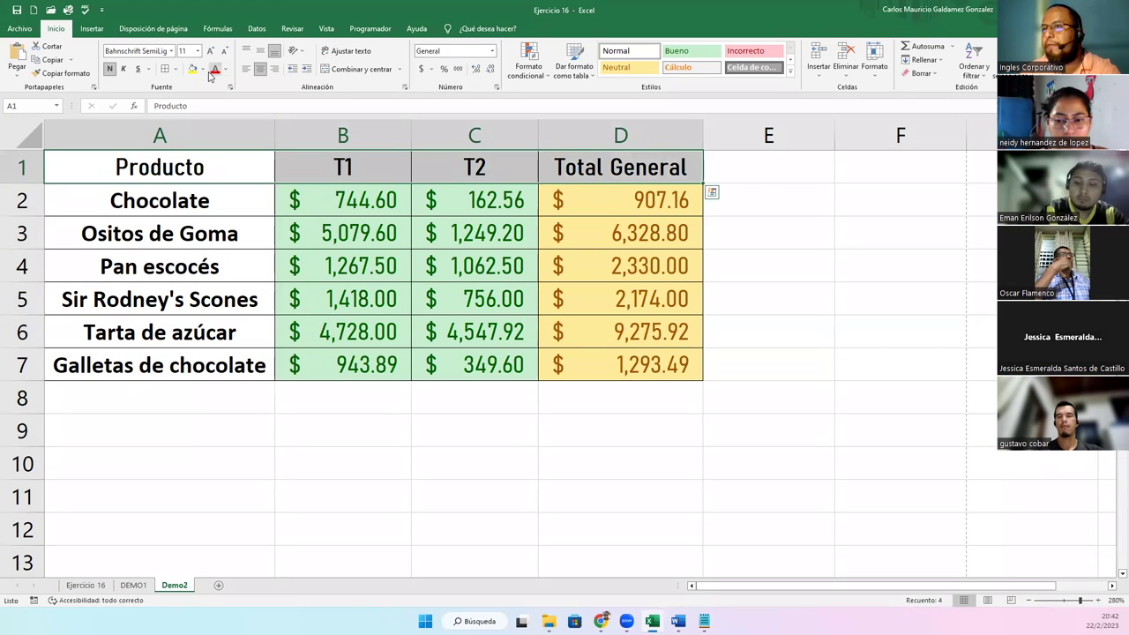
click(202, 69)
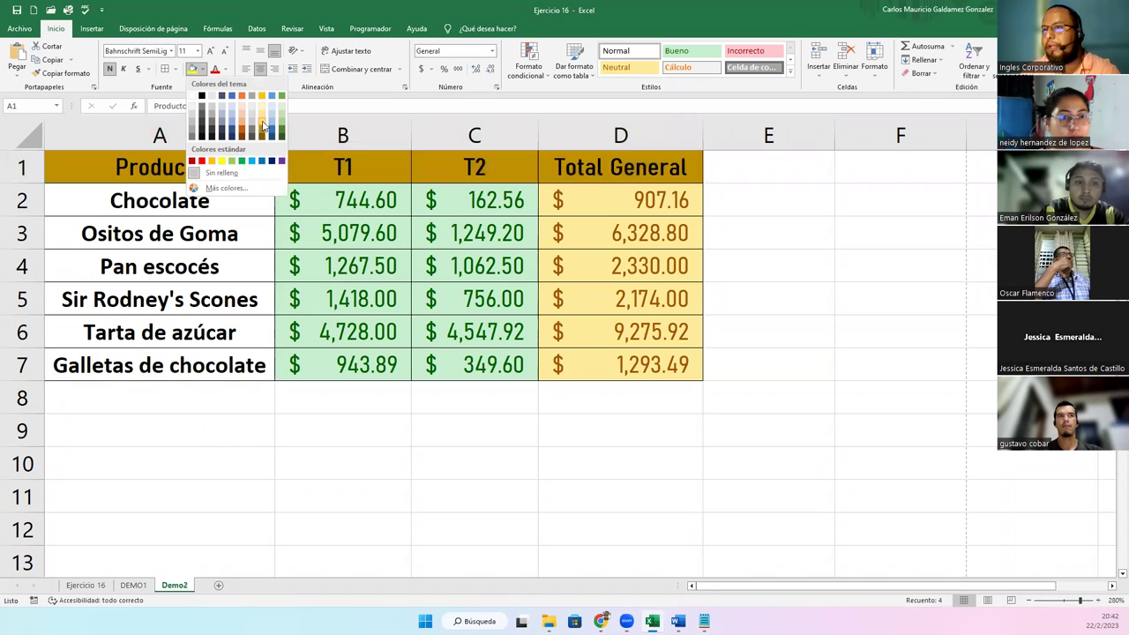
click(232, 112)
drag(193, 189, 201, 362)
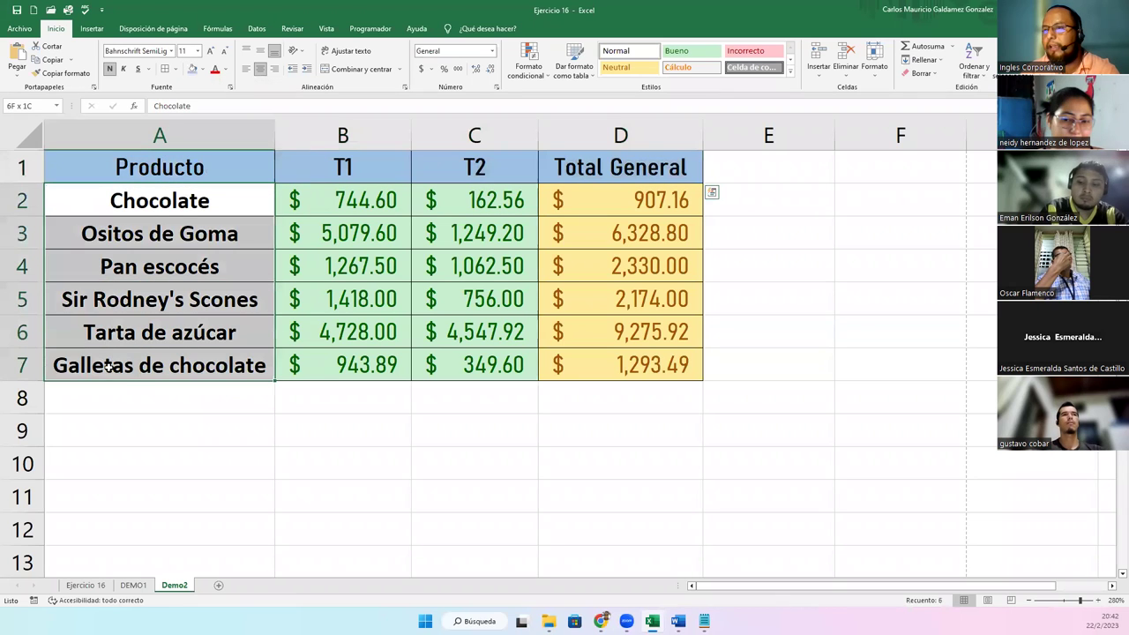
click(202, 69)
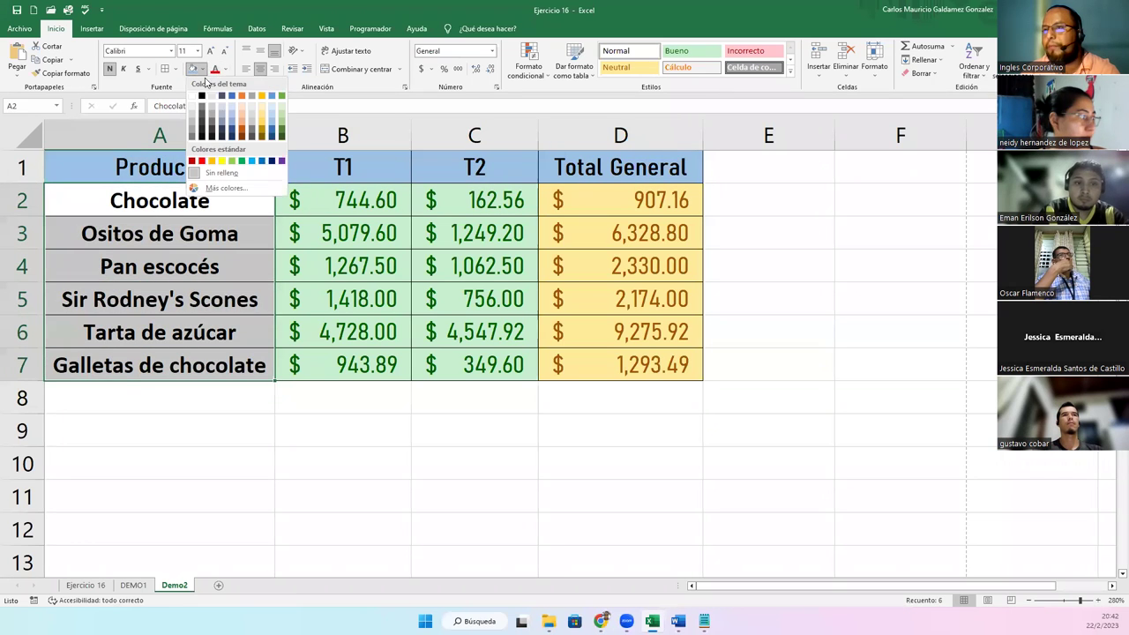
click(240, 118)
click(223, 258)
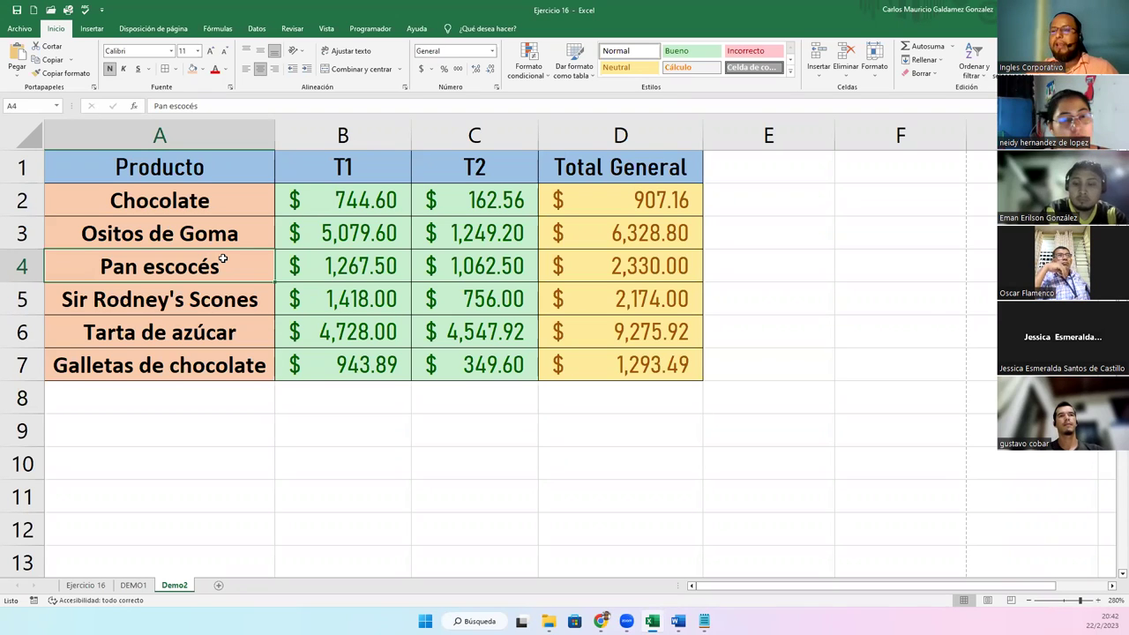
- Enter the label 'Subtotales' in cell A8
click(87, 379)
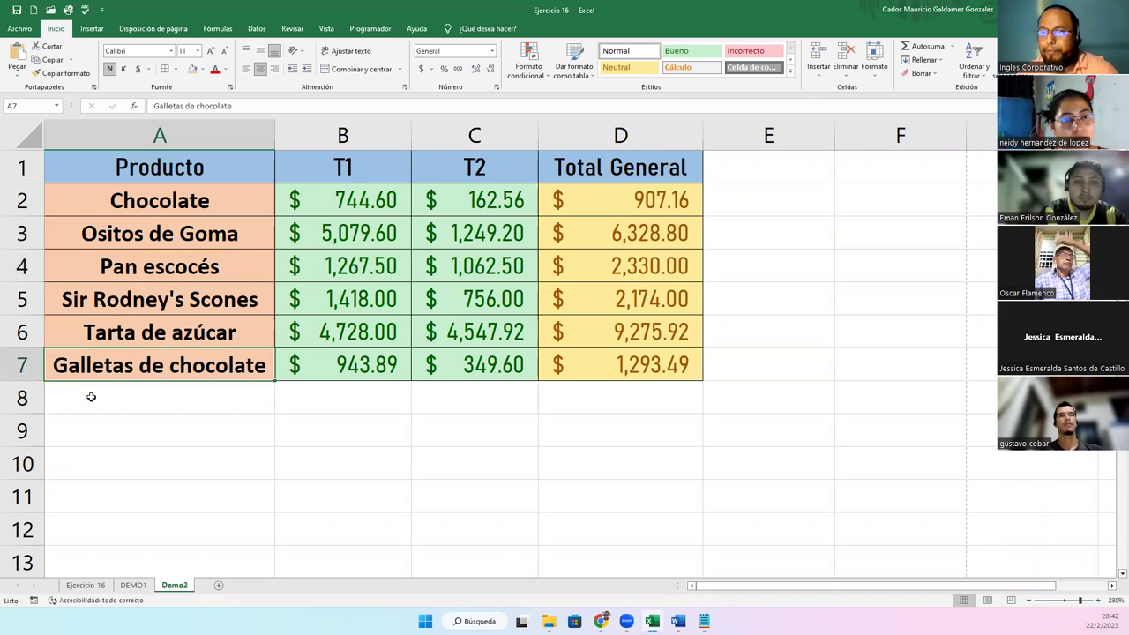
click(110, 411)
text(Subtotle)
key(BackSpace)
key(BackSpace)
key(BackSpace)
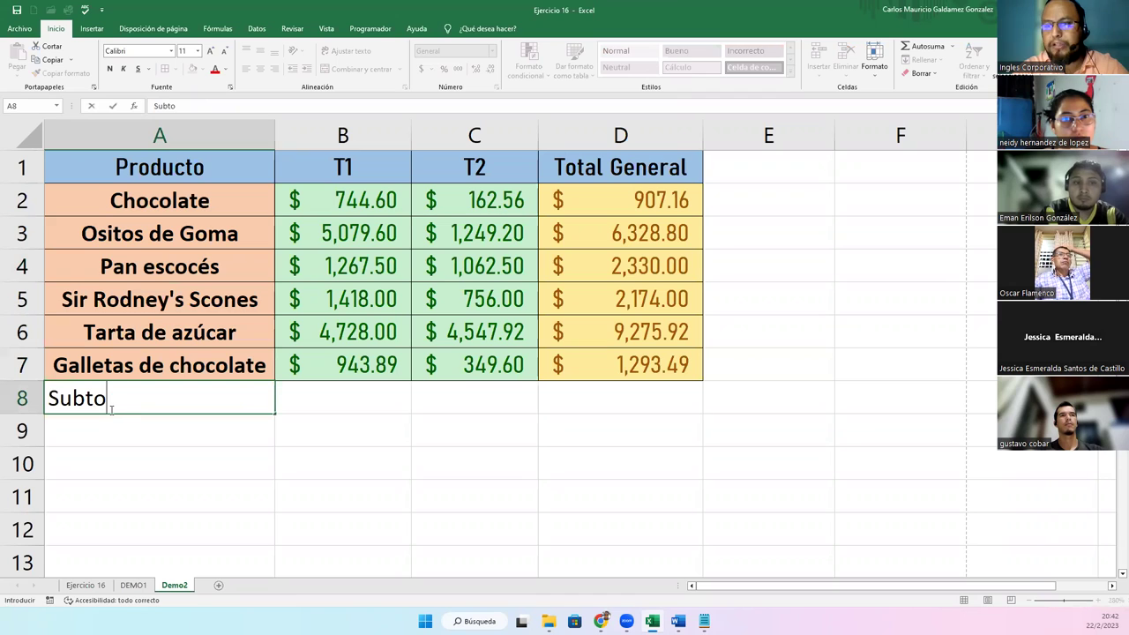
text(tales)
key(Tab)
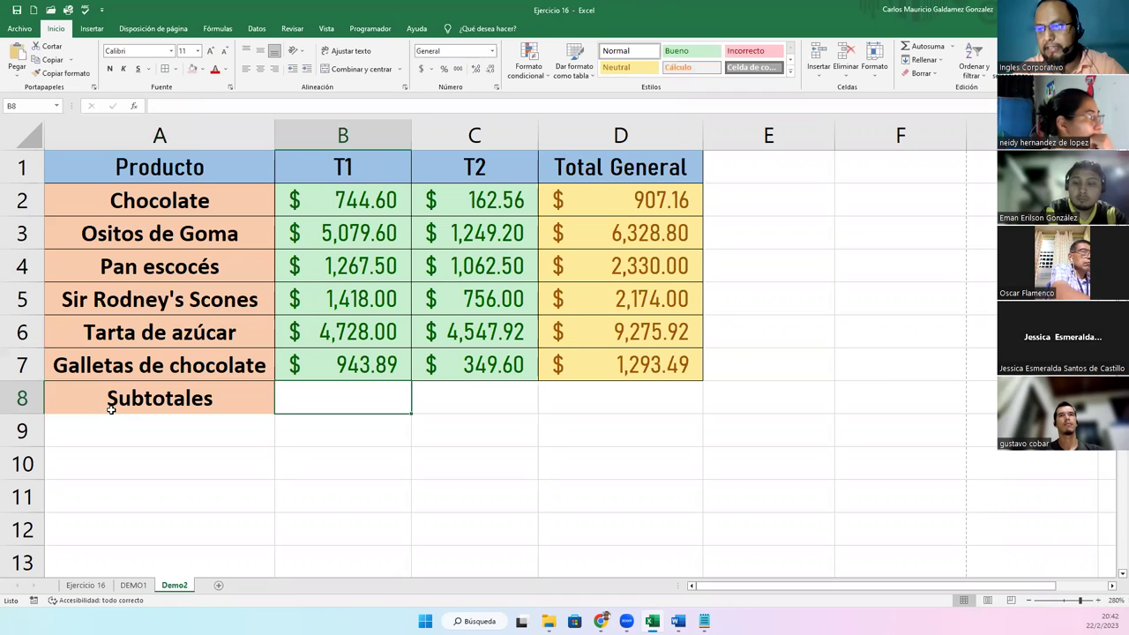
- AutoSum T1, T2 and Total General into B8, C8 and D8 (14,181.59, 8,127.78, 22,309.37)
click(911, 46)
key(Return)
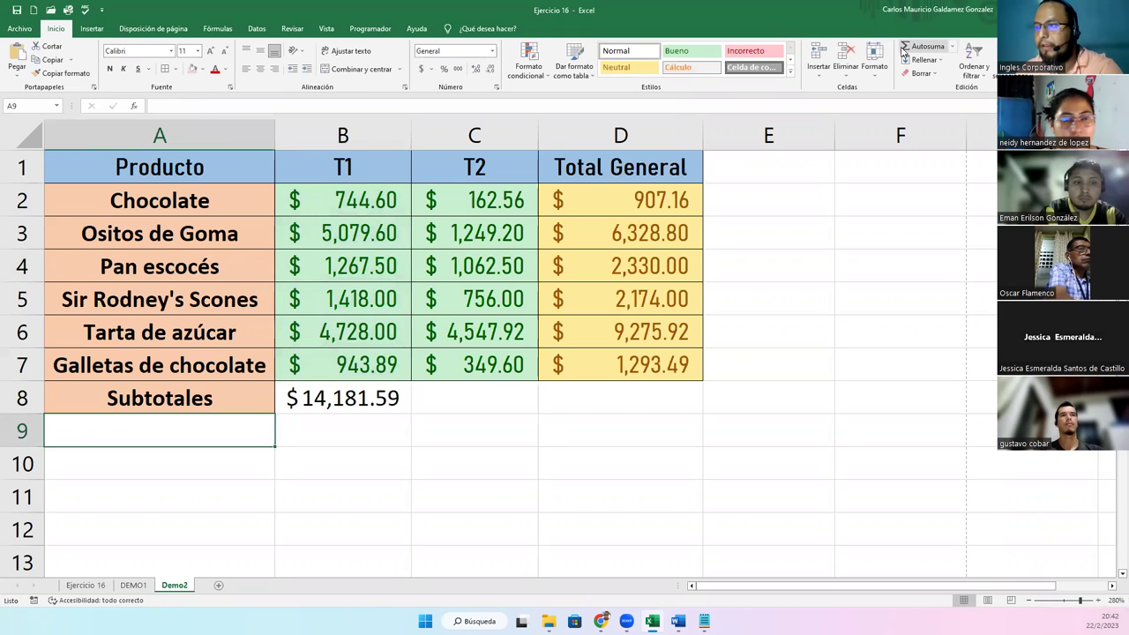
key(Up)
key(Right)
key(Right)
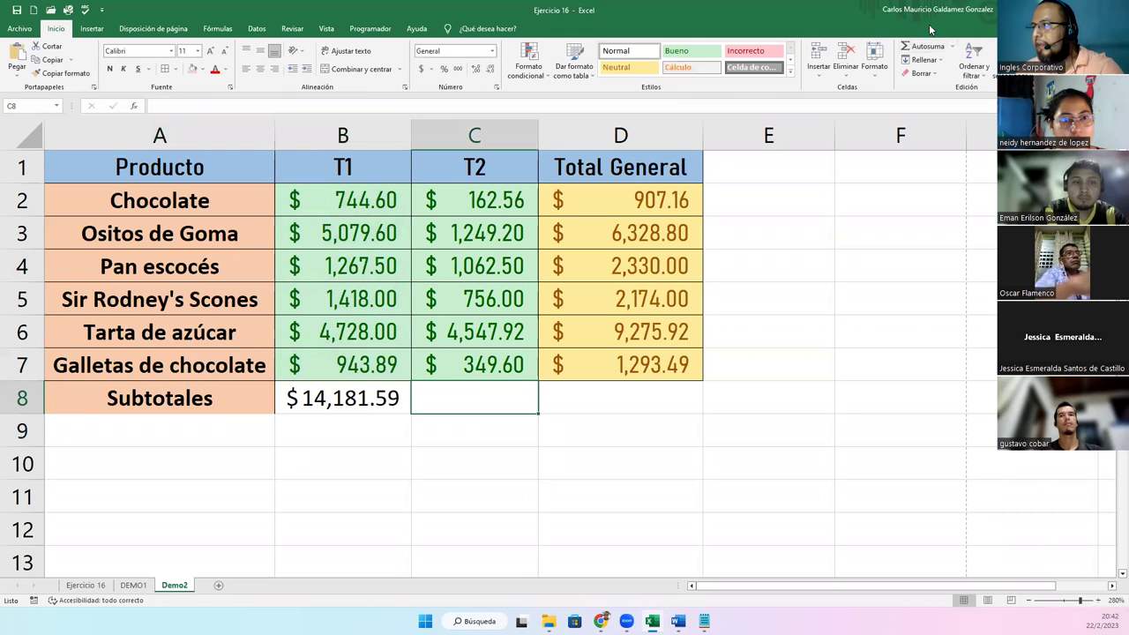
click(926, 47)
key(Return)
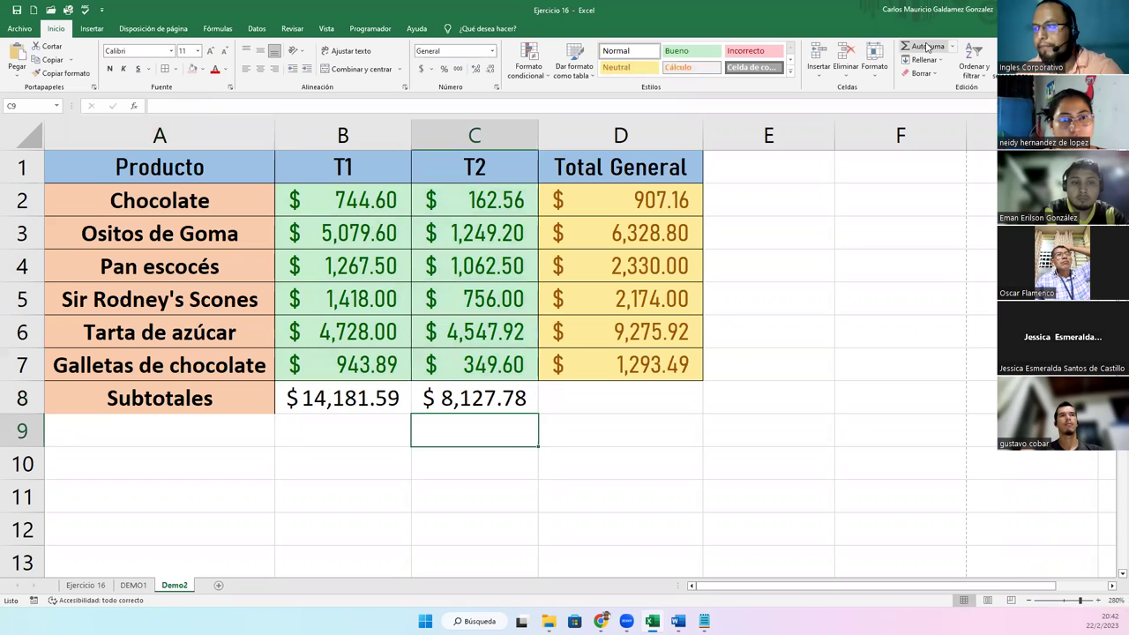
key(Right)
key(Up)
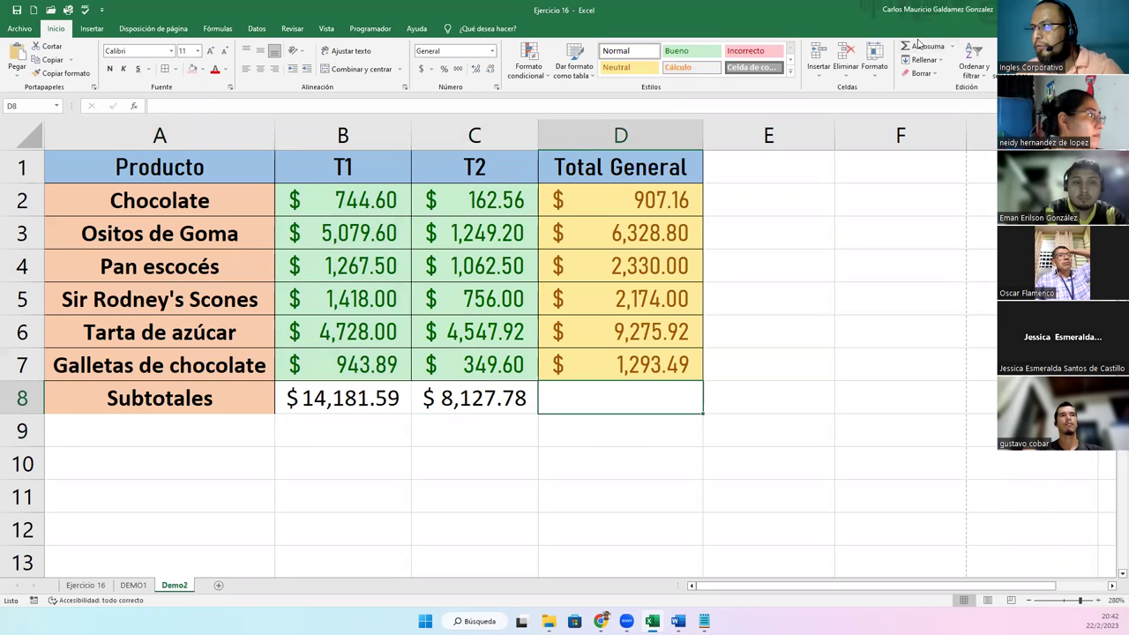
click(919, 44)
key(Return)
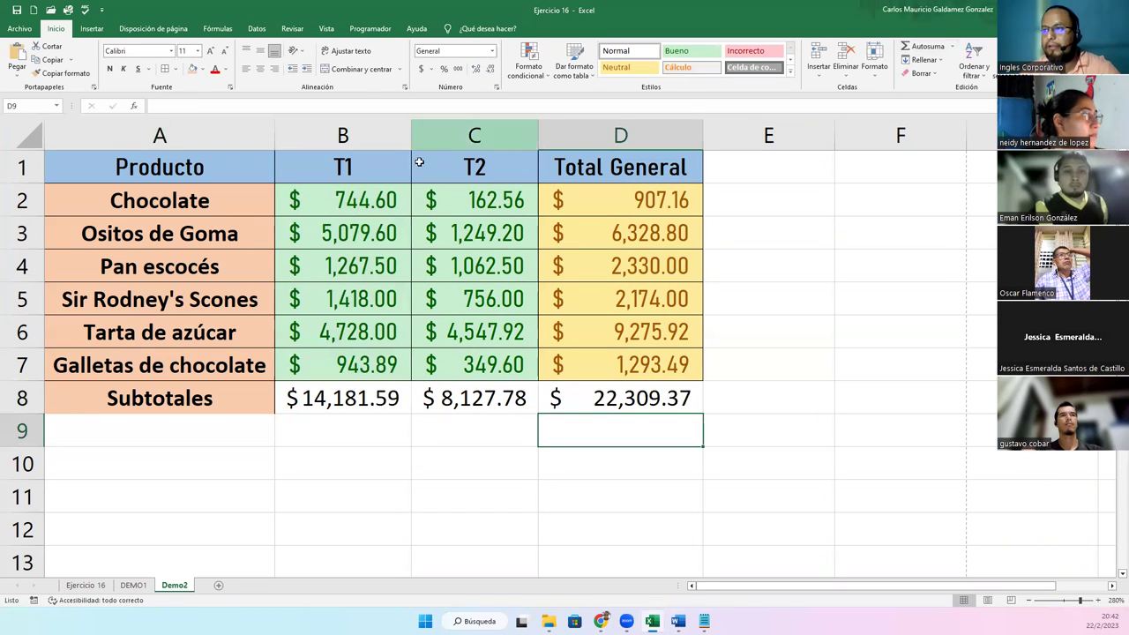
- Apply the green Bueno cell style to the subtotals in B8:D8
click(393, 214)
drag(393, 214, 671, 366)
drag(353, 398, 653, 397)
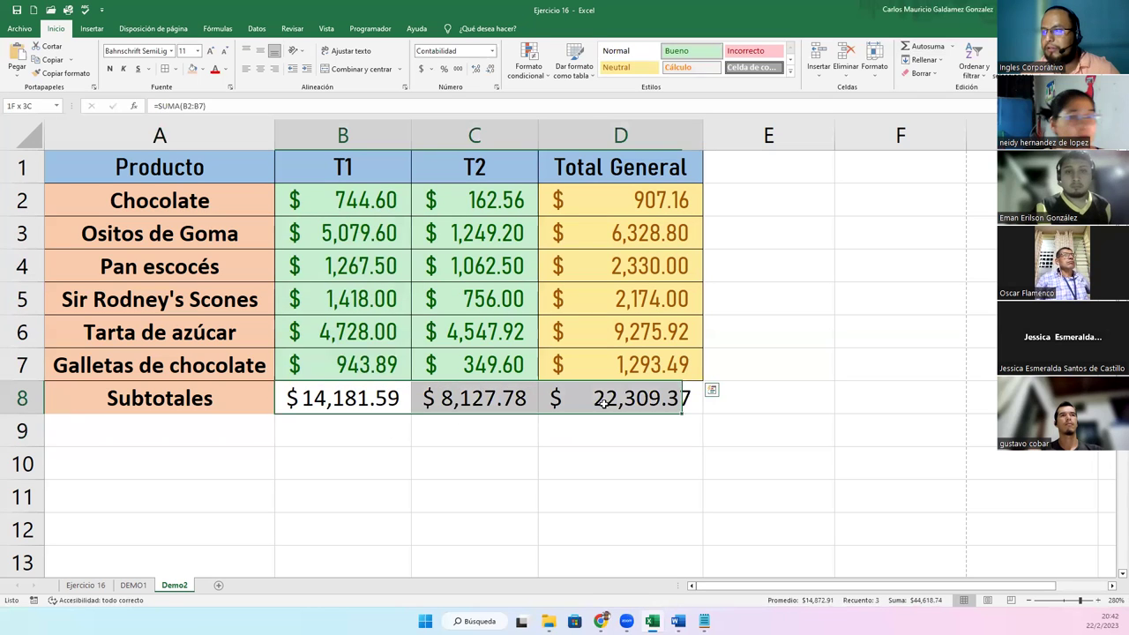
click(677, 50)
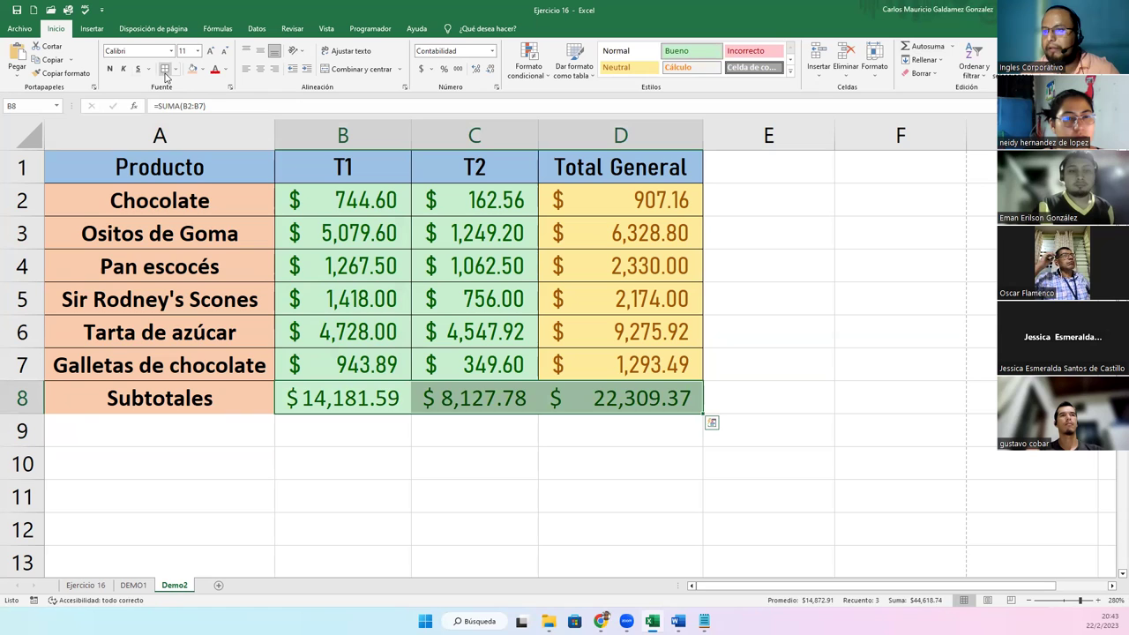
click(273, 314)
click(219, 403)
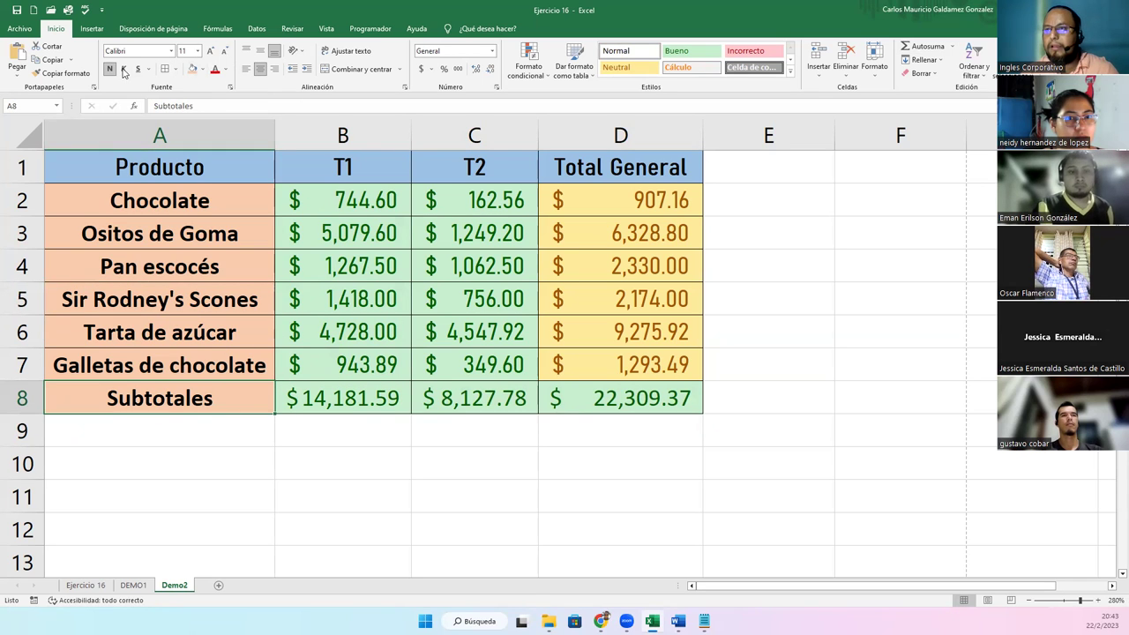
- Remove bold from the product names A2:A7 and check the B8 subtotal formula
drag(128, 198, 132, 362)
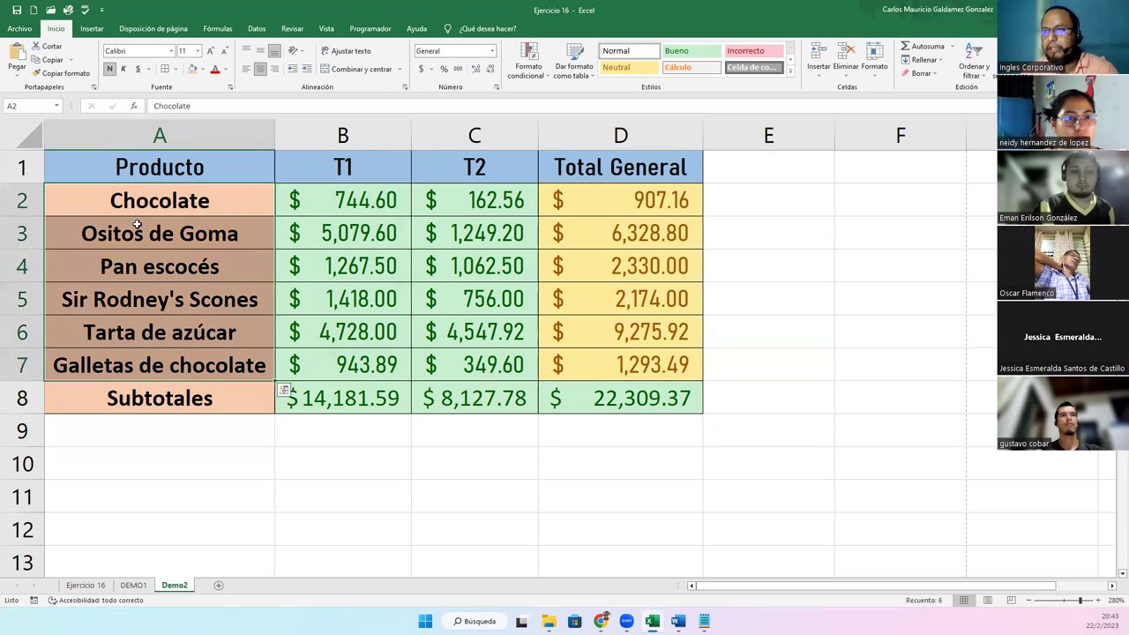
click(113, 71)
click(205, 410)
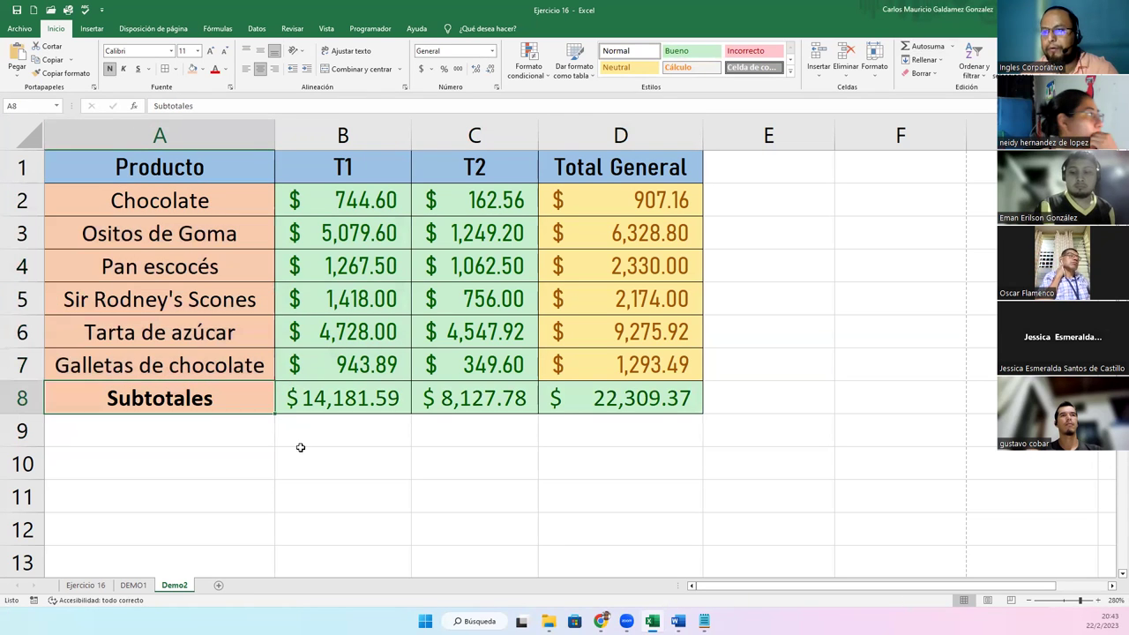
click(353, 401)
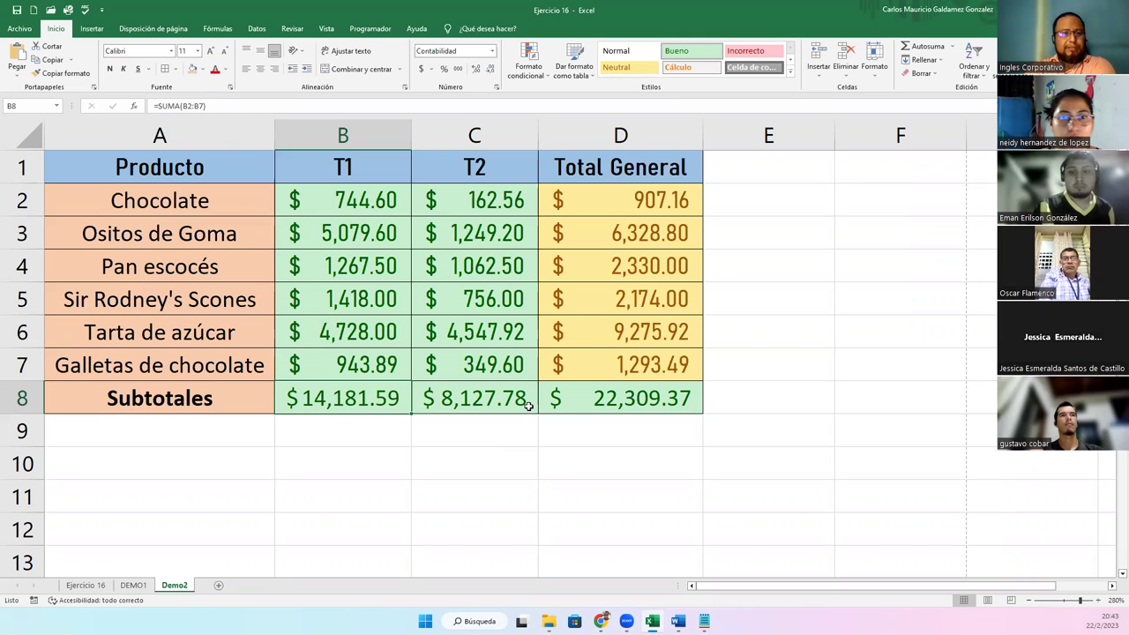
drag(162, 159, 603, 398)
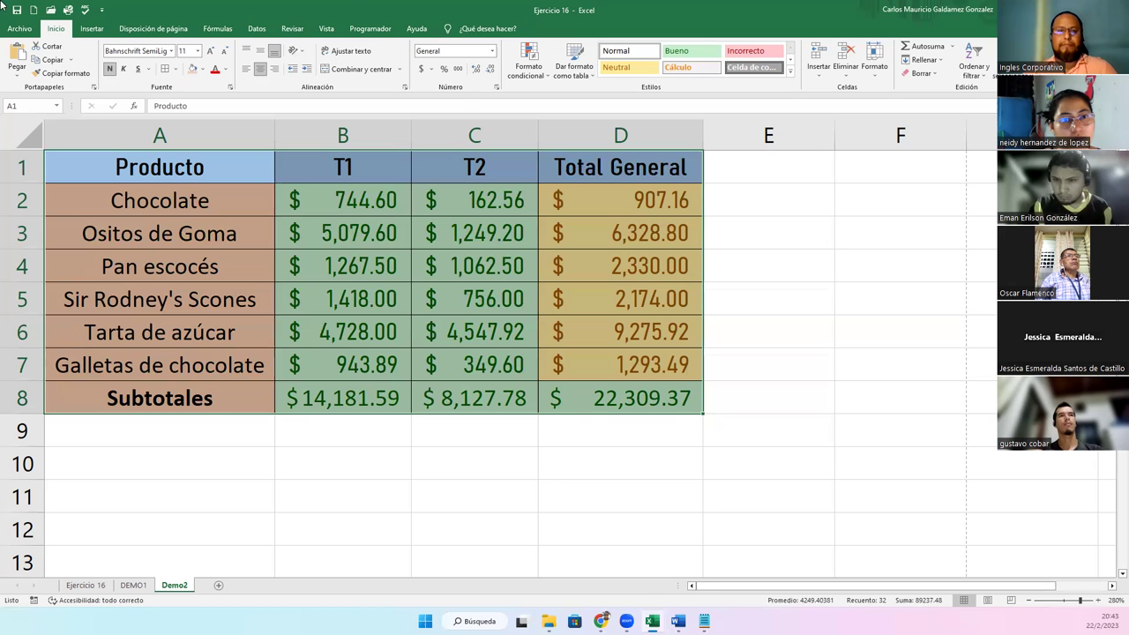
click(160, 166)
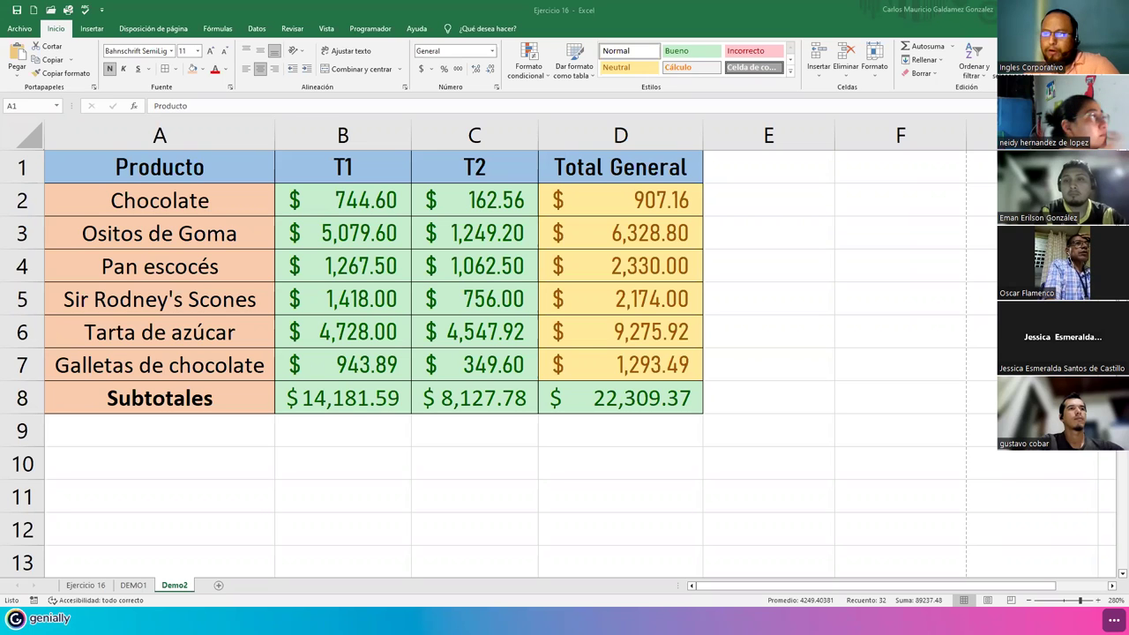
- Scroll down to the plain product table in A14:D20 and select cell B18
scroll(350, 310, down, 4)
scroll(353, 315, up, 1)
scroll(352, 315, up, 3)
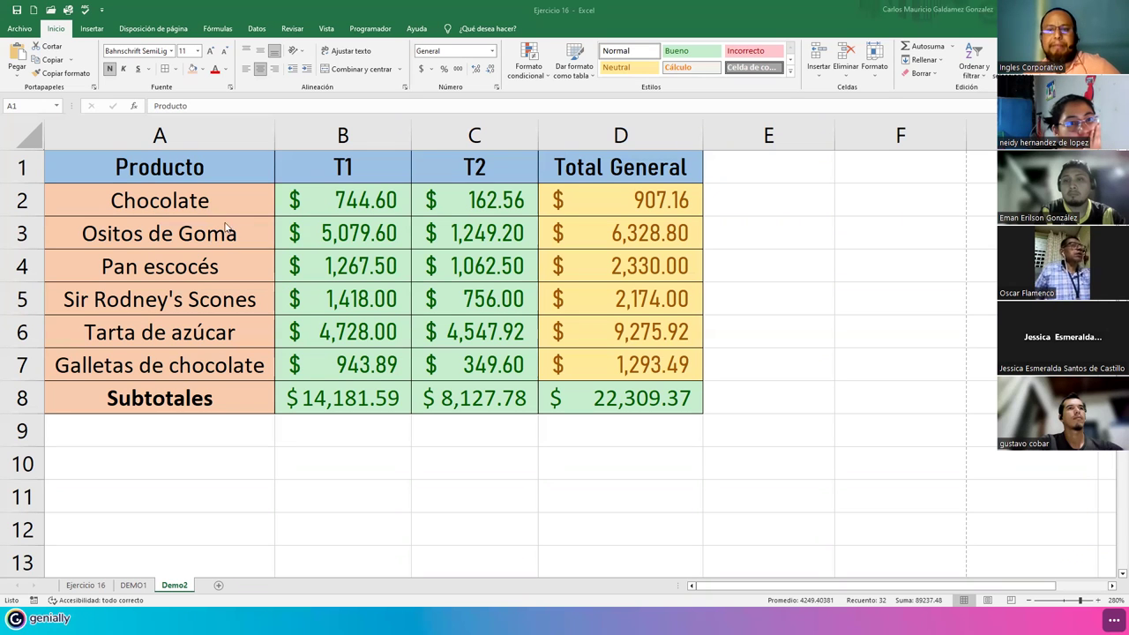
scroll(264, 309, down, 2)
scroll(273, 321, down, 2)
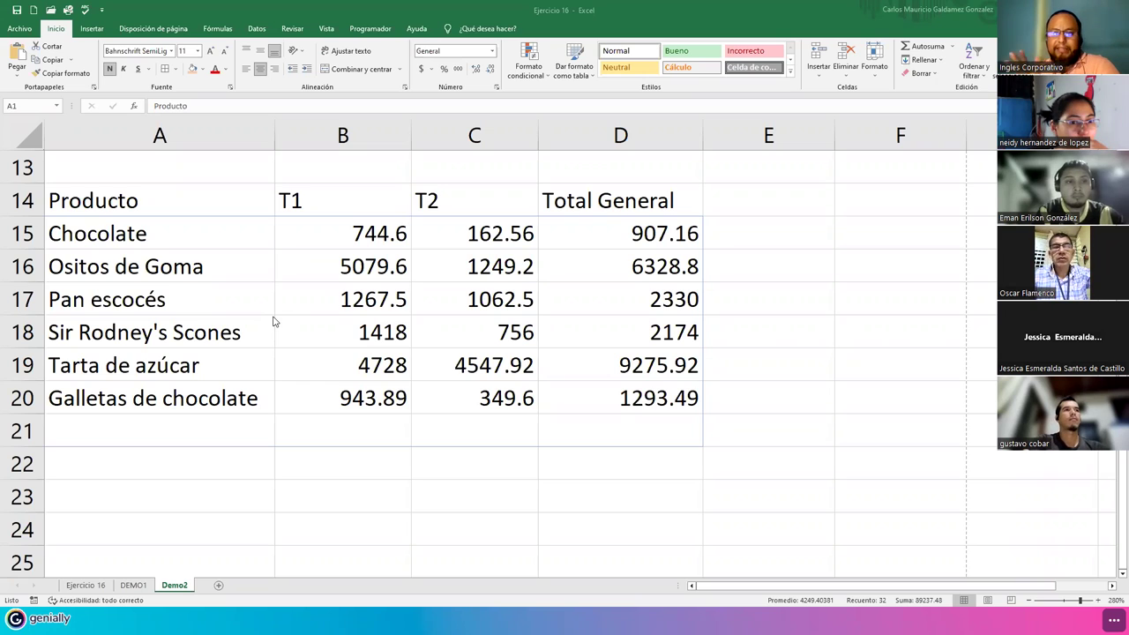
click(371, 326)
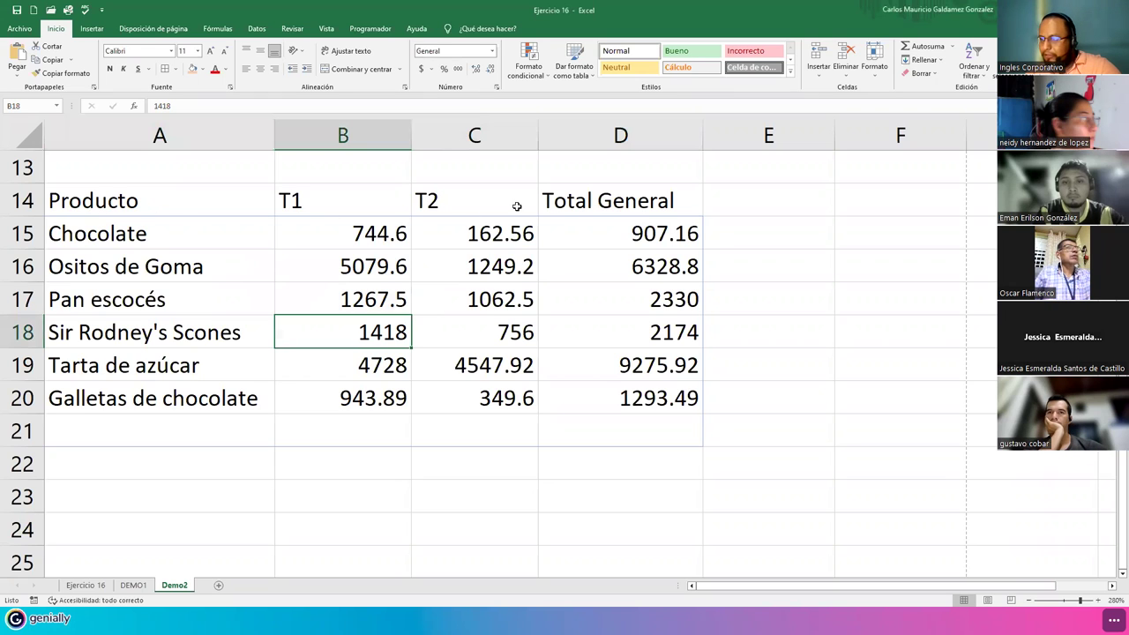
- Create a table from $A$14:$D$20 with 'La tabla tiene encabezados' checked
click(92, 28)
click(108, 62)
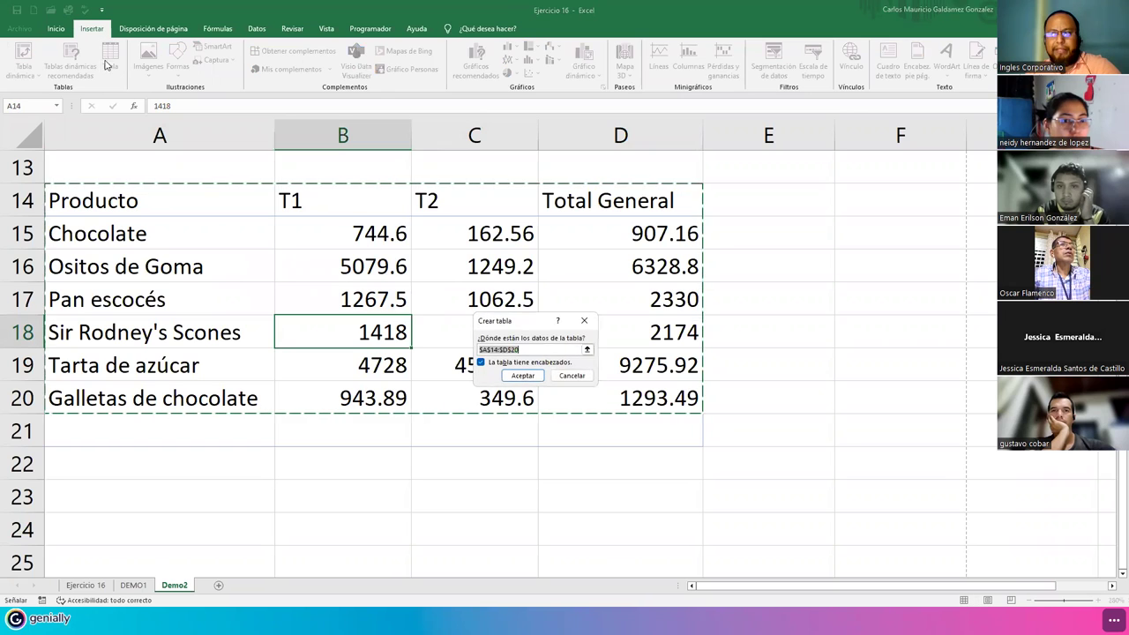
drag(511, 322, 356, 229)
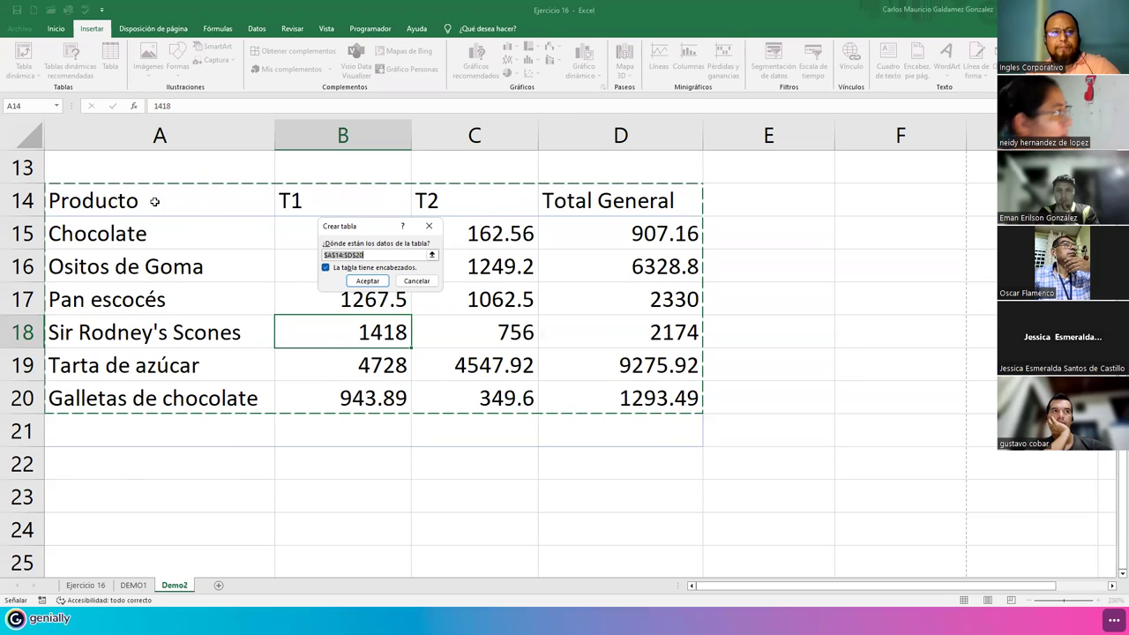
click(326, 268)
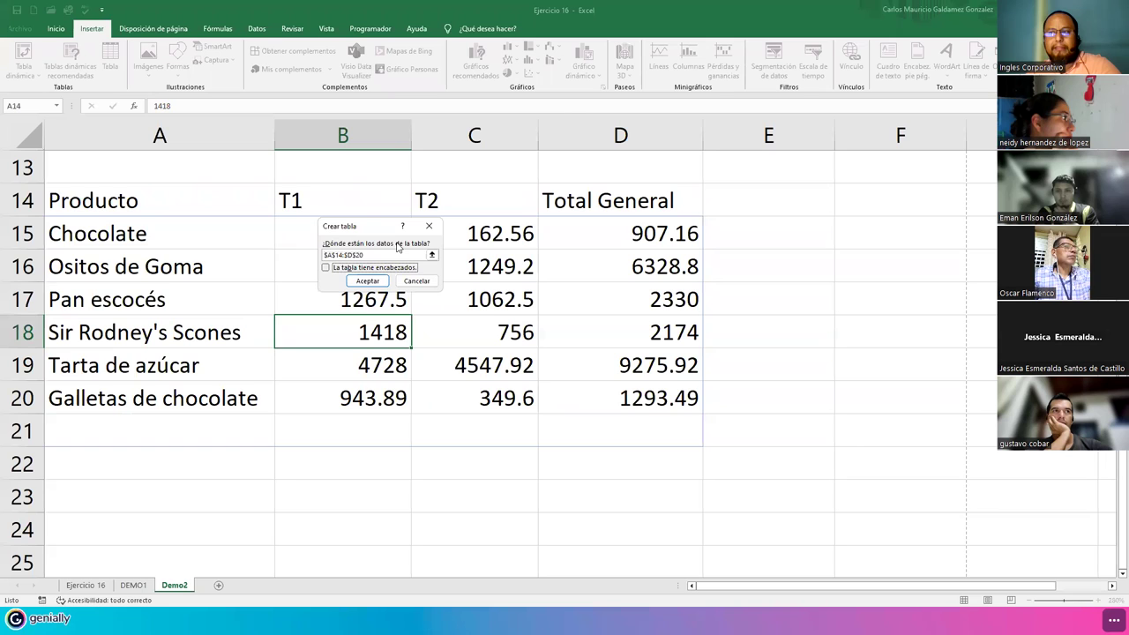
click(324, 268)
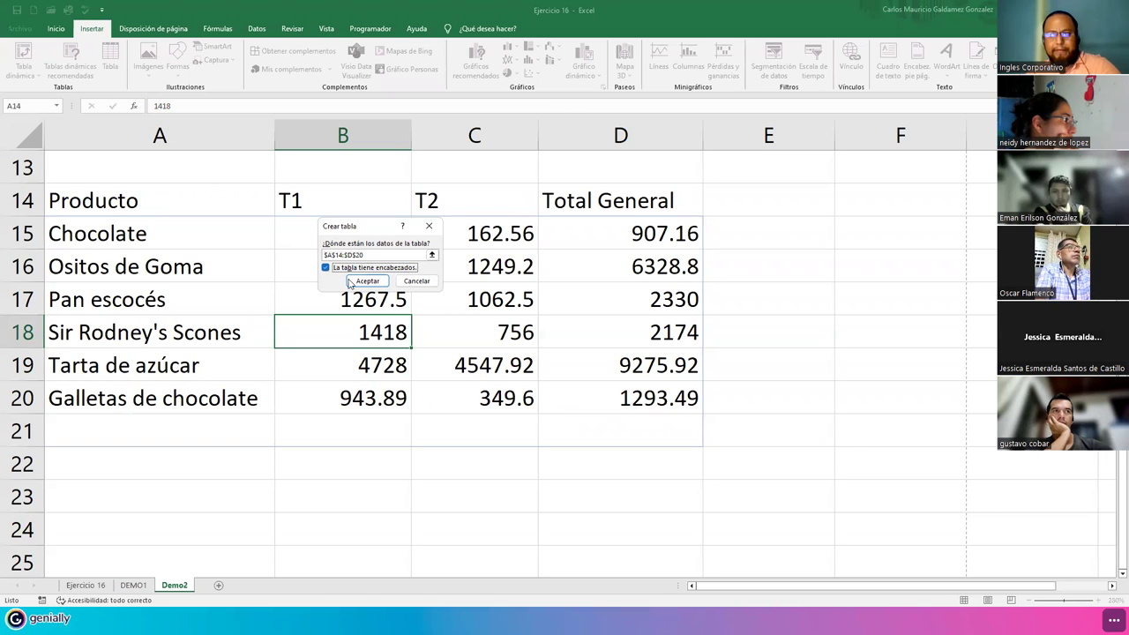
click(375, 254)
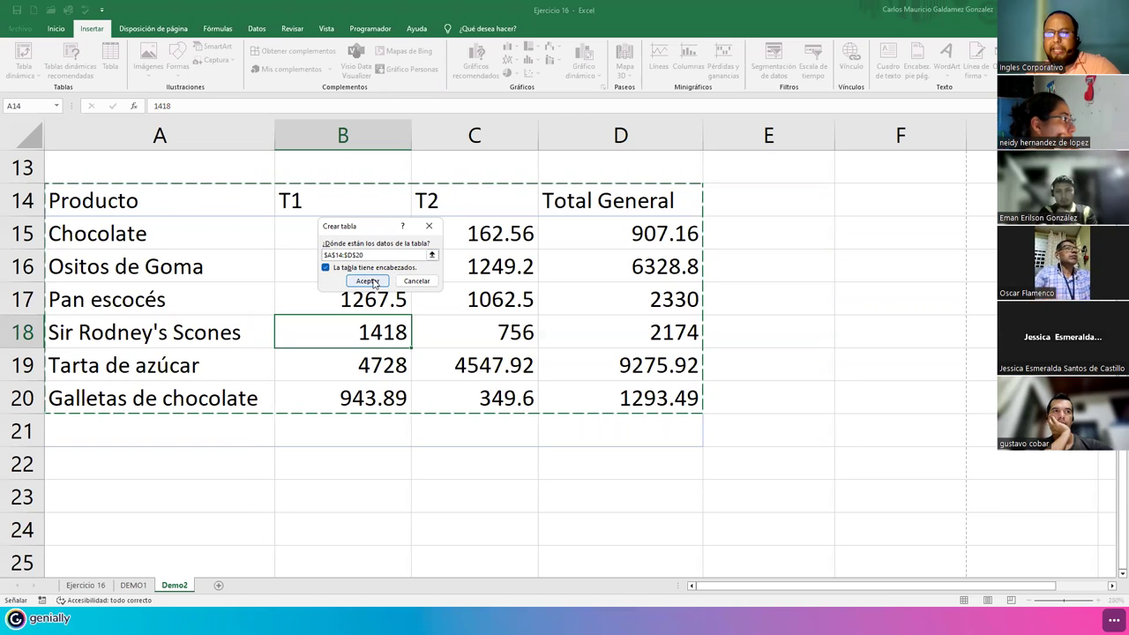
click(371, 282)
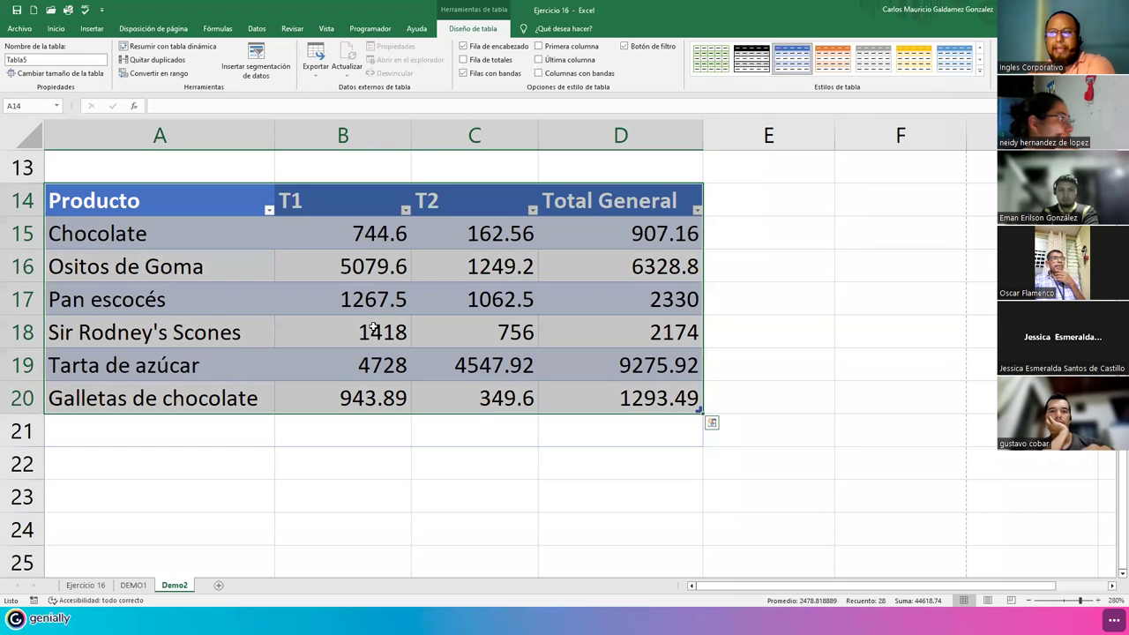
- Select parts of the new product table and scroll back to it at row 14
click(374, 326)
drag(132, 201, 595, 400)
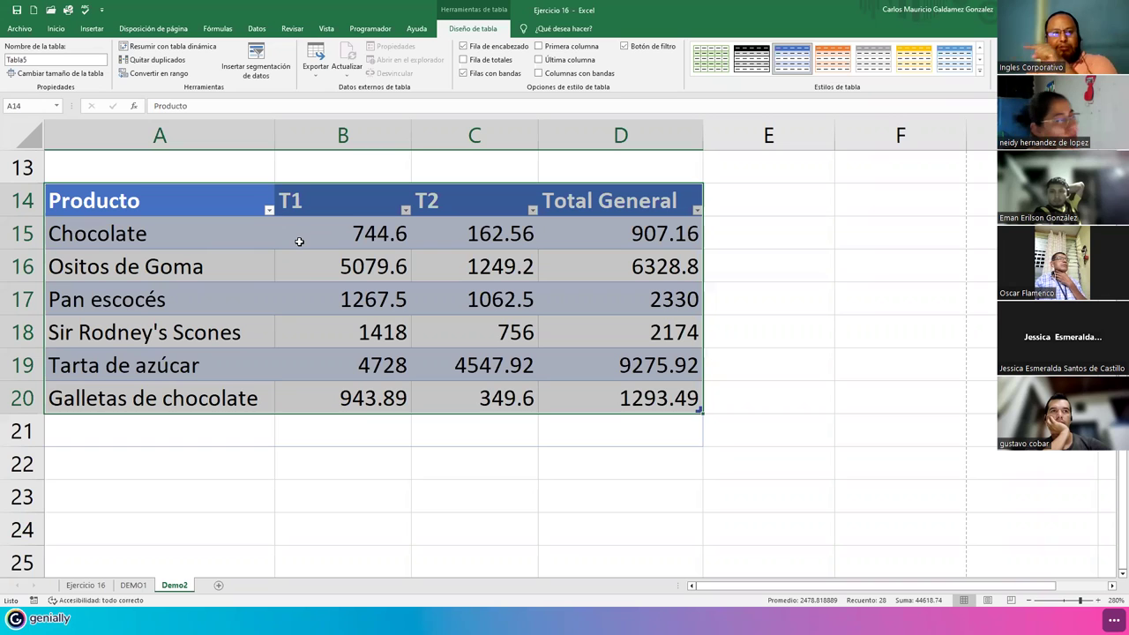
mouse_move(299, 240)
mouse_down()
mouse_move(475, 308)
mouse_move(620, 392)
mouse_up()
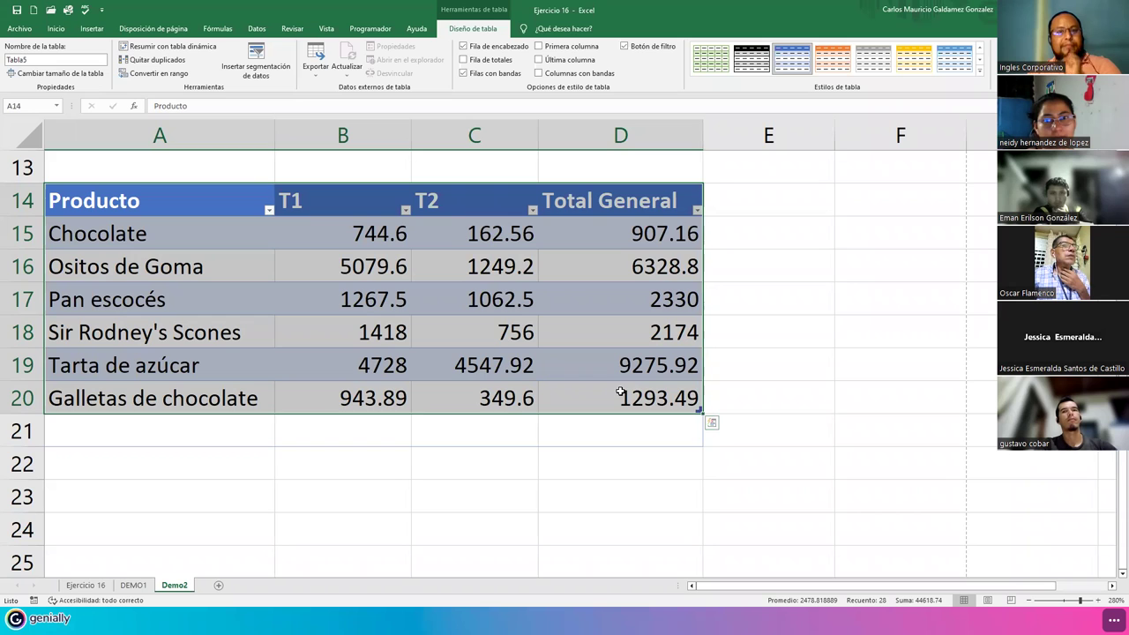
scroll(529, 368, up, 3)
scroll(255, 265, up, 1)
click(239, 268)
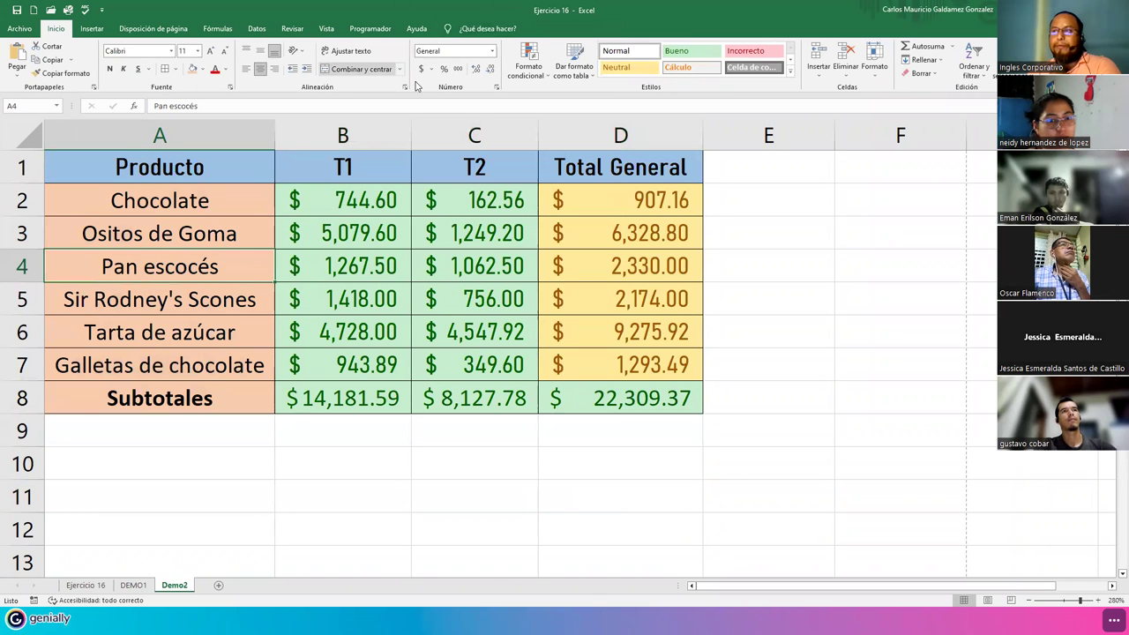
scroll(372, 319, down, 2)
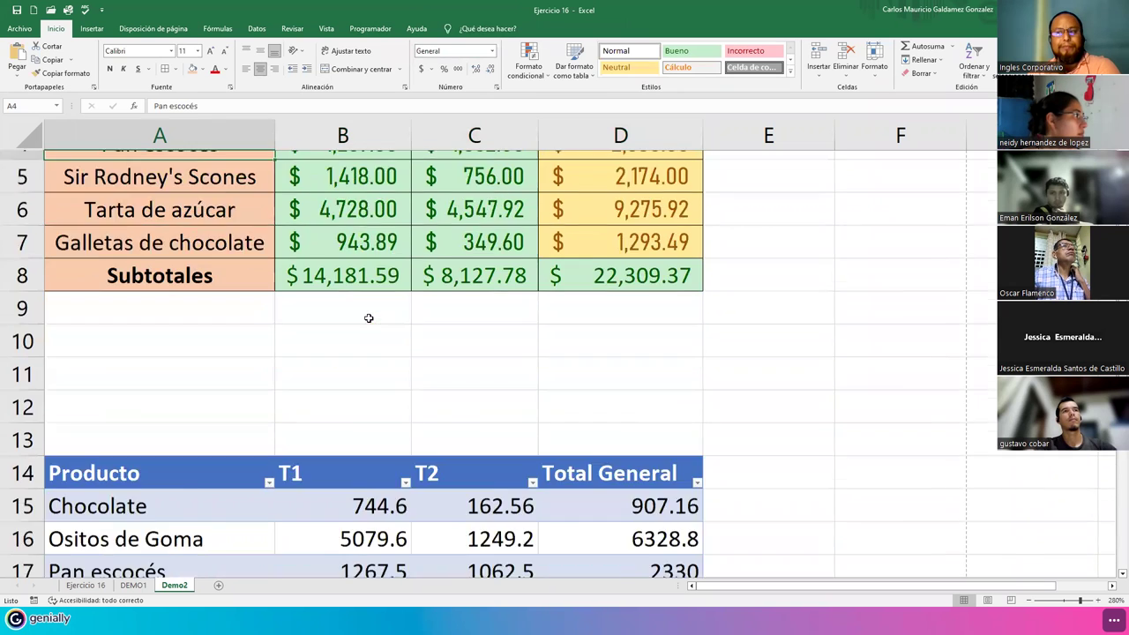
scroll(368, 317, down, 2)
- Show the Diseño de tabla options for the product table Tabla5
click(284, 317)
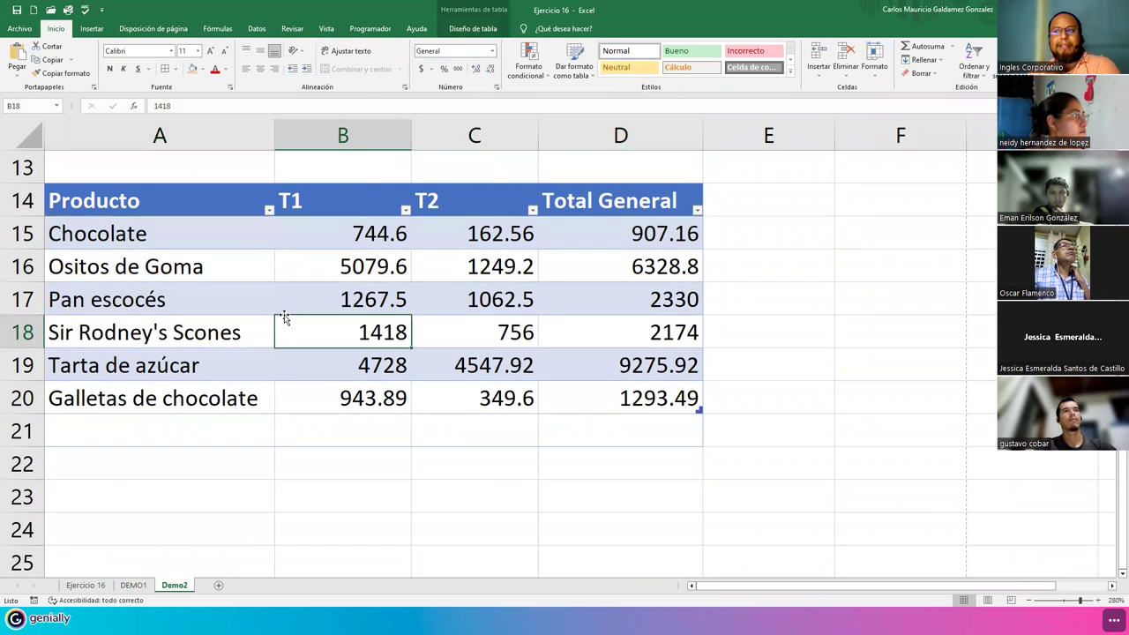
click(474, 27)
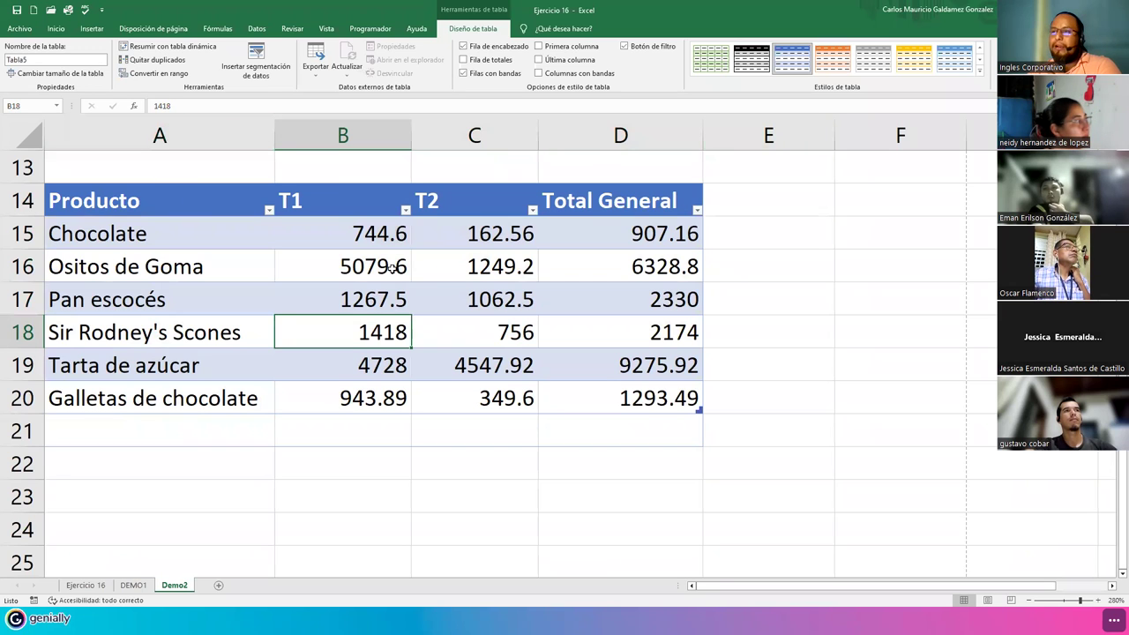
click(346, 299)
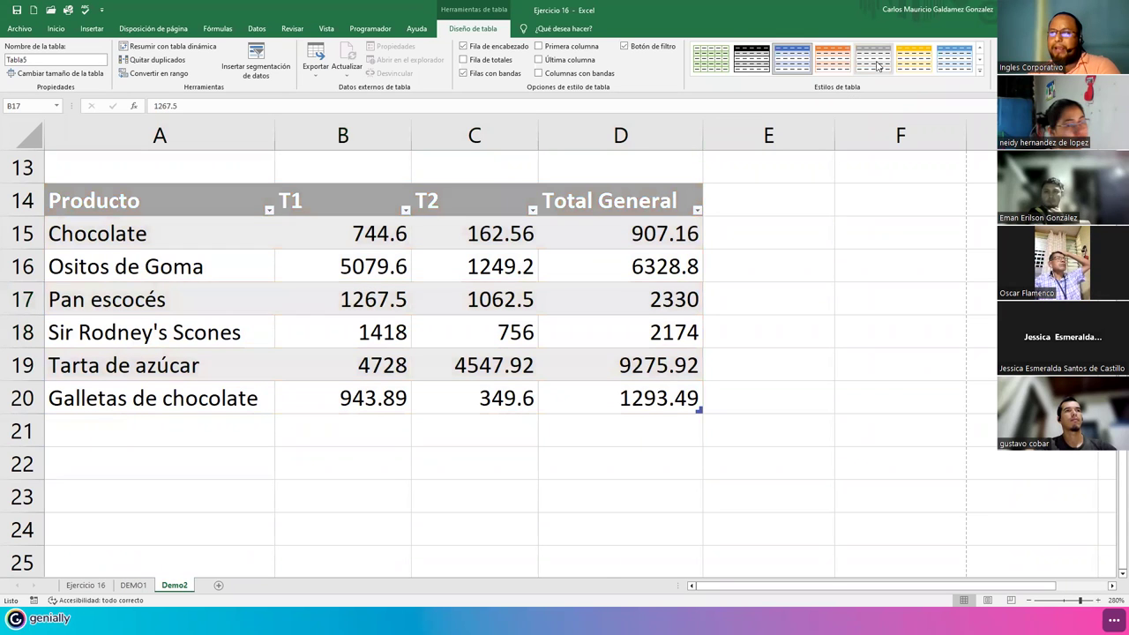
- Try orange and gold table styles, then apply the dark blue banded style with black header
click(980, 77)
key(Escape)
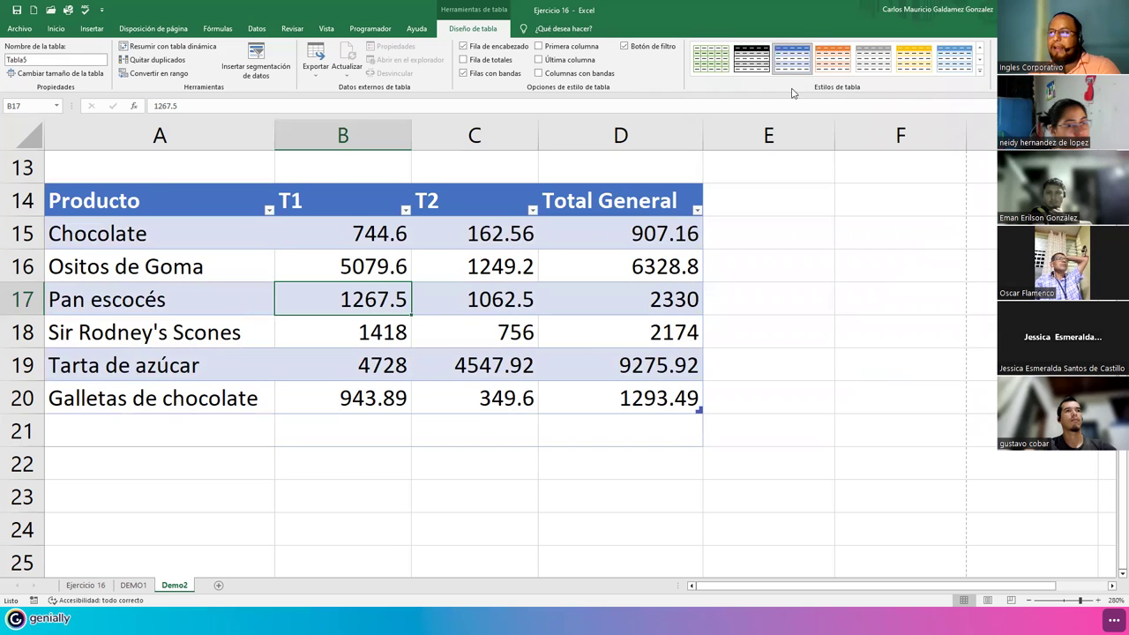
click(980, 78)
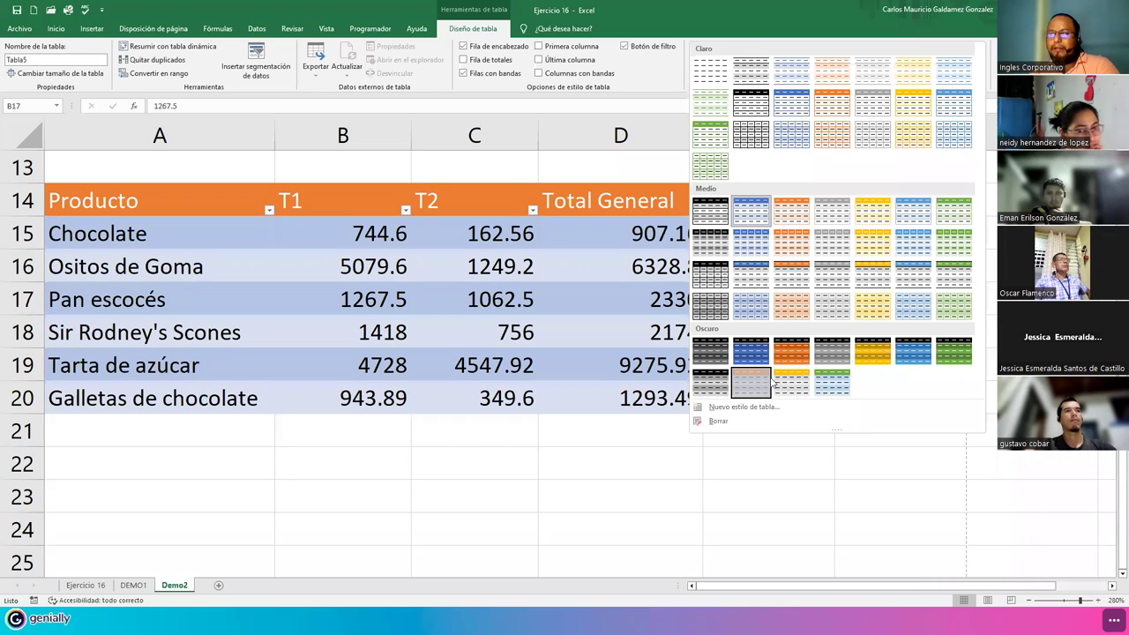
click(792, 353)
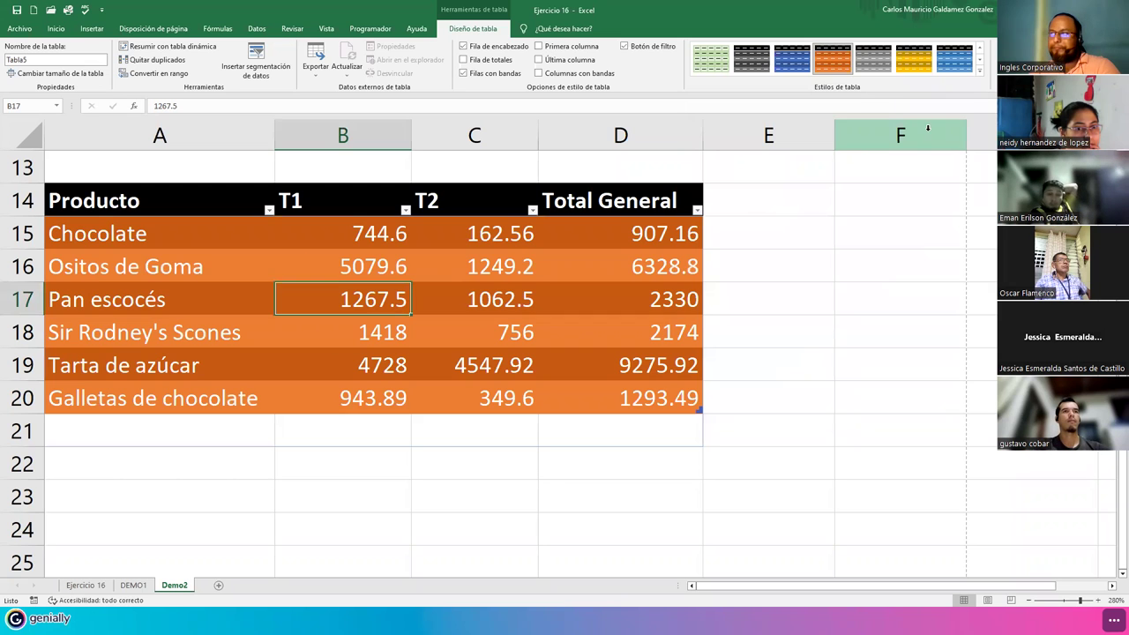
click(914, 59)
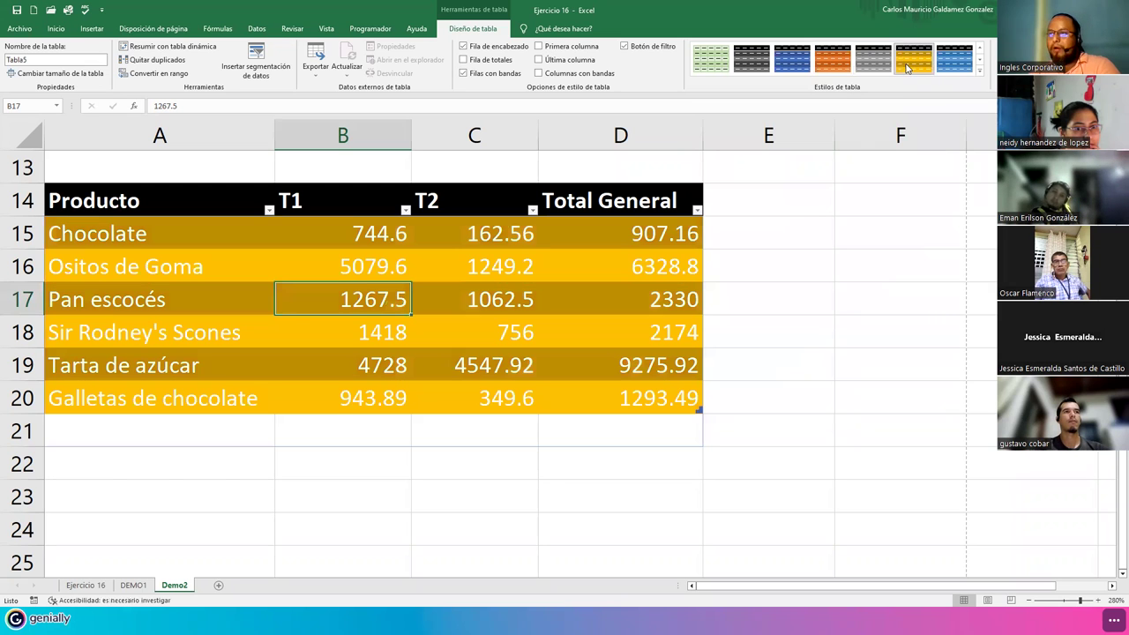
click(216, 335)
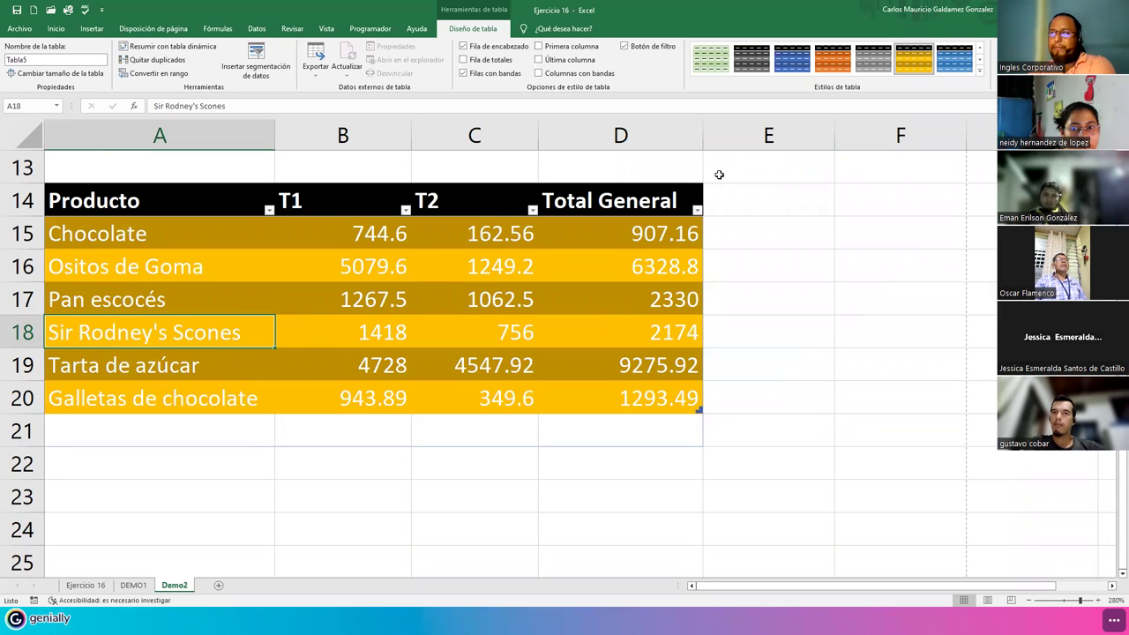
click(804, 60)
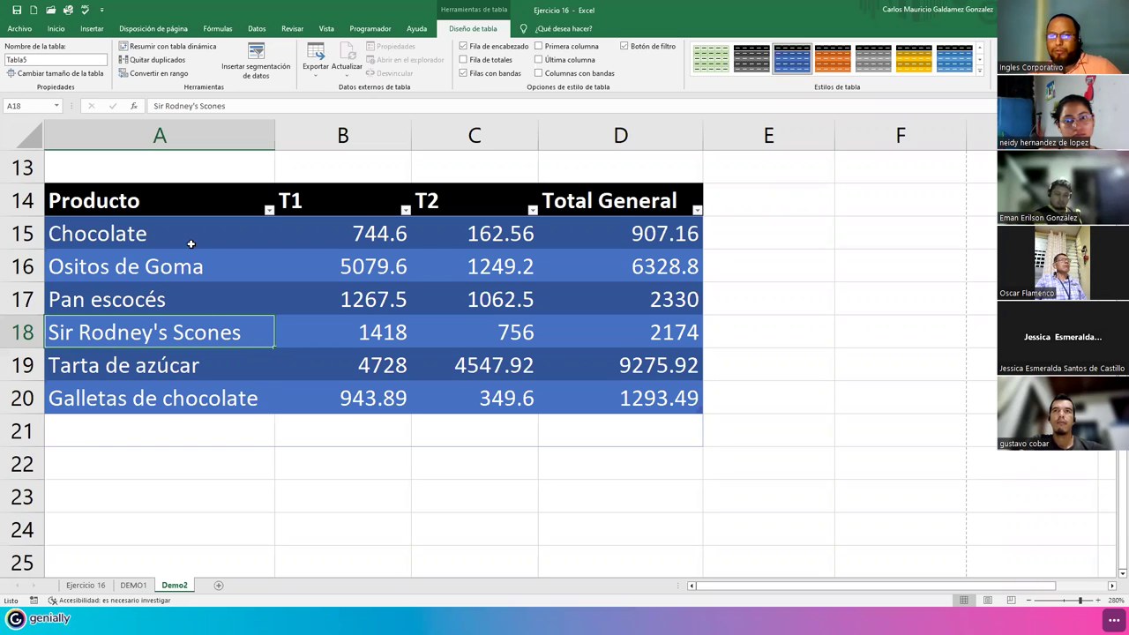
drag(139, 200, 645, 399)
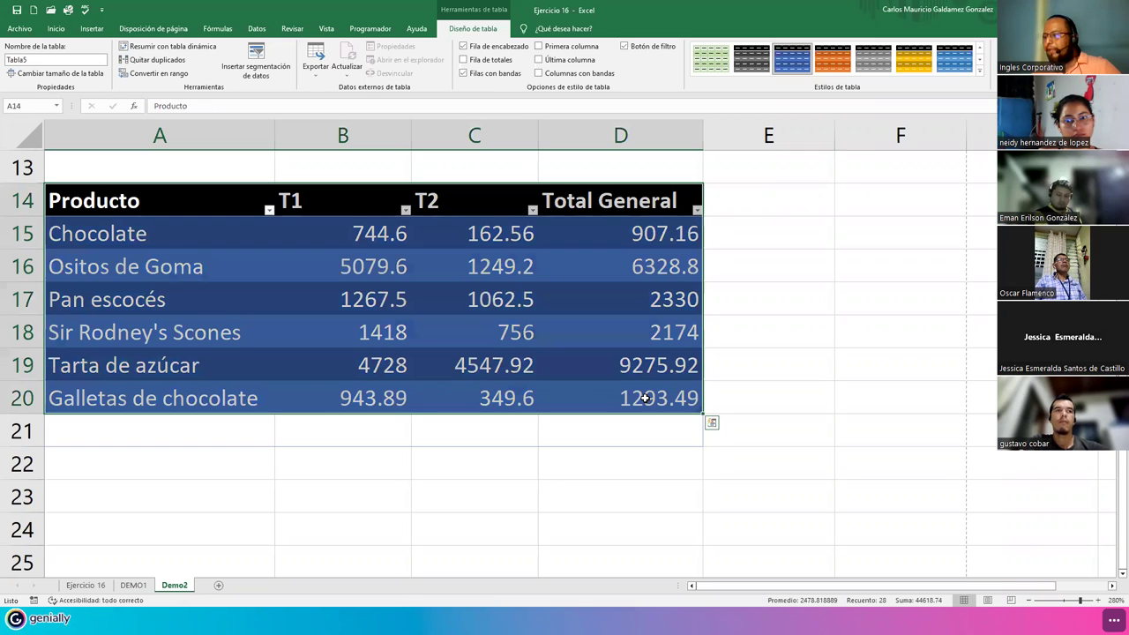
- Apply the Contabilidad (accounting) number format to the values in B15:D20
click(459, 334)
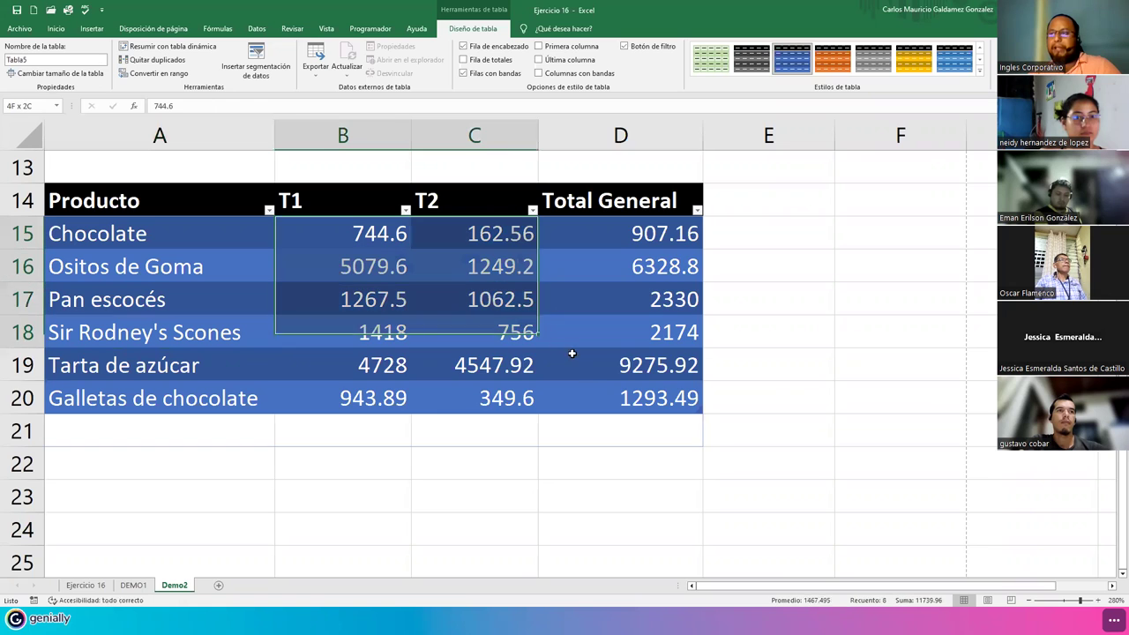
drag(308, 231, 693, 398)
click(55, 28)
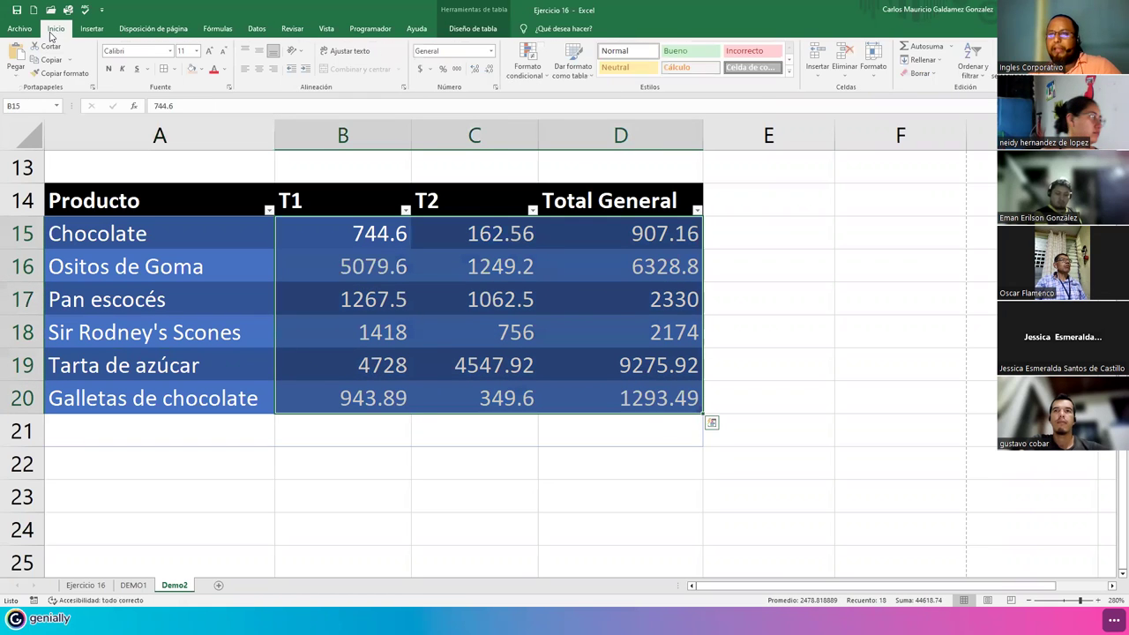
click(492, 51)
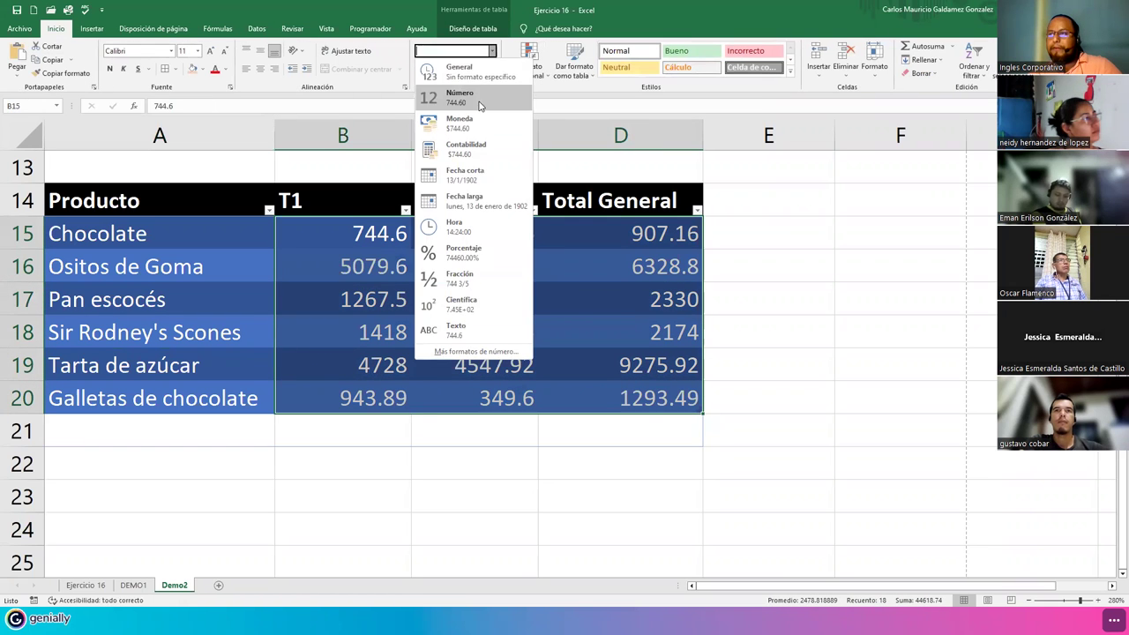
click(442, 168)
click(529, 331)
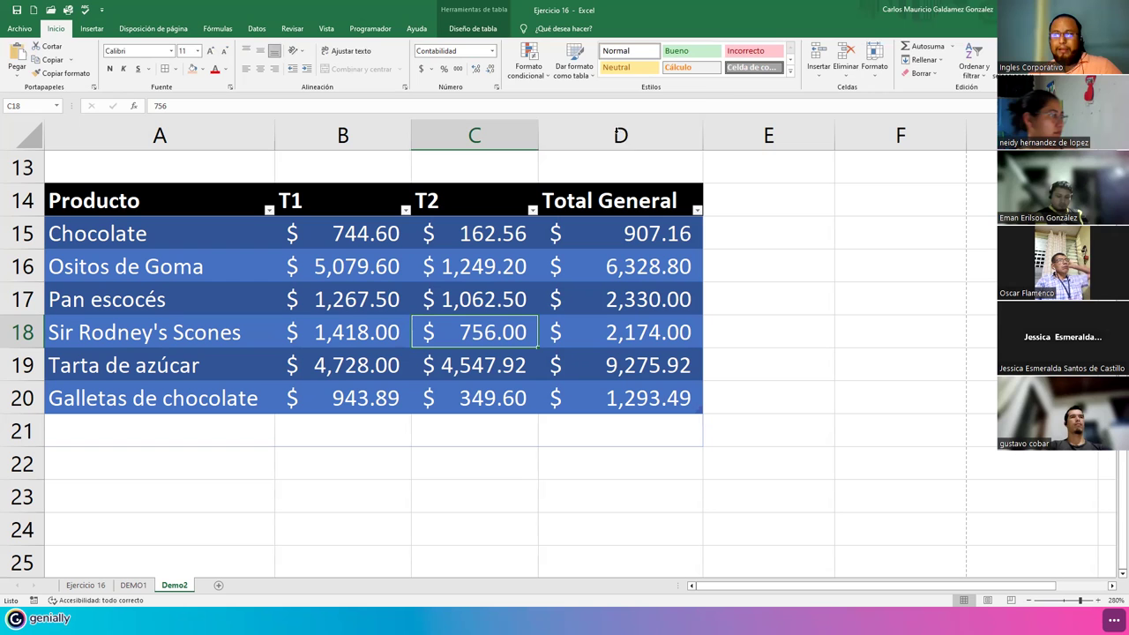
- Preview orange and gray table styles, keeping the dark blue banded style
click(473, 29)
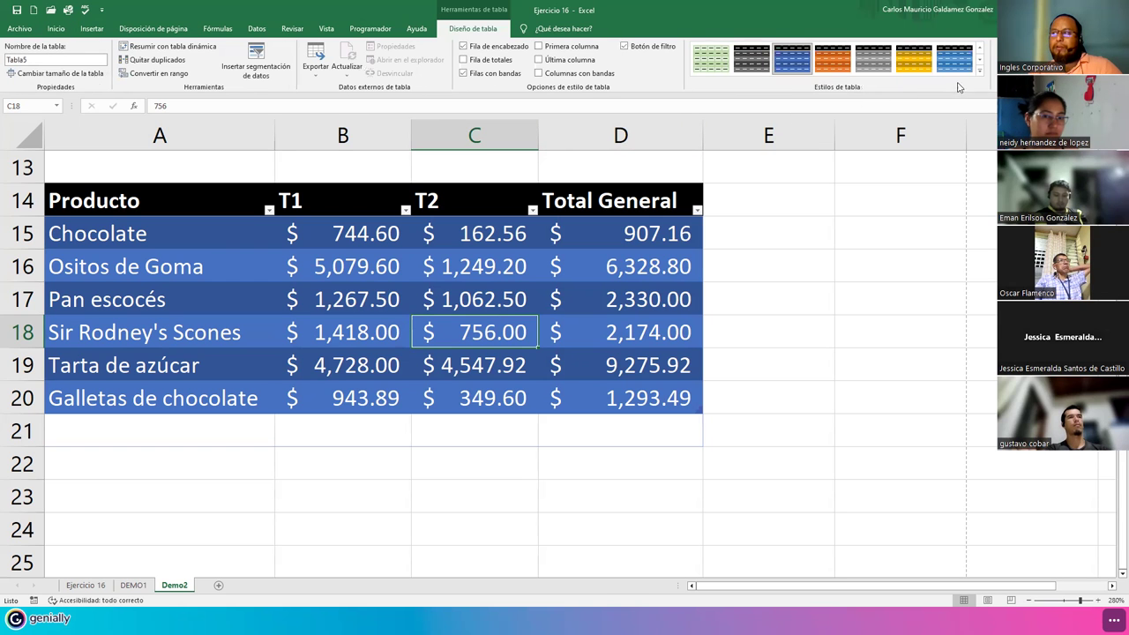
click(920, 67)
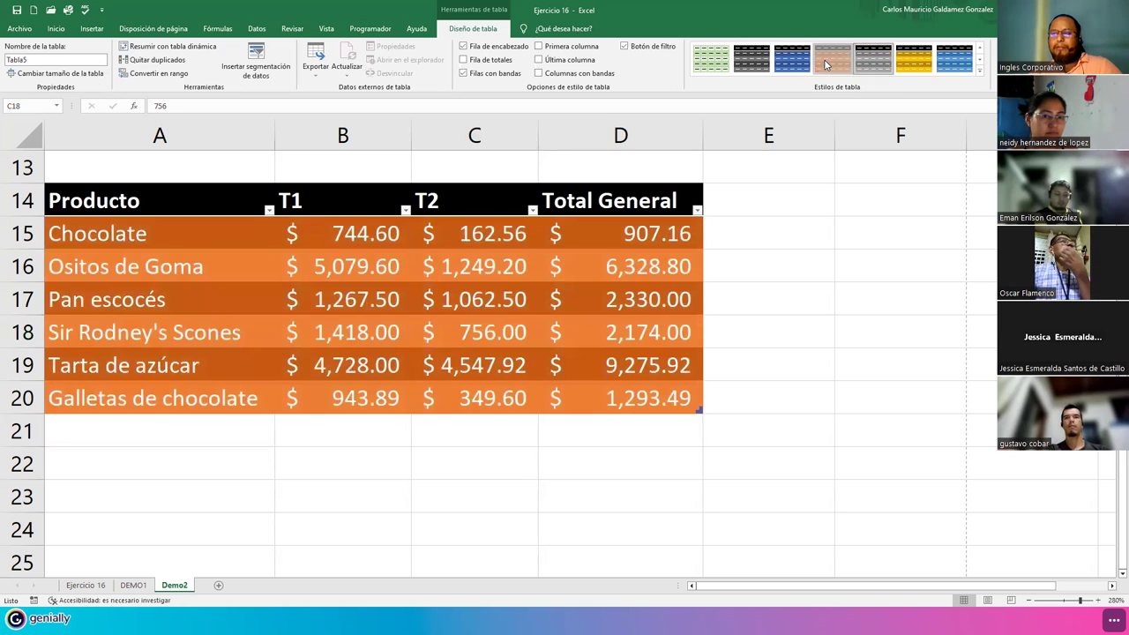
click(792, 58)
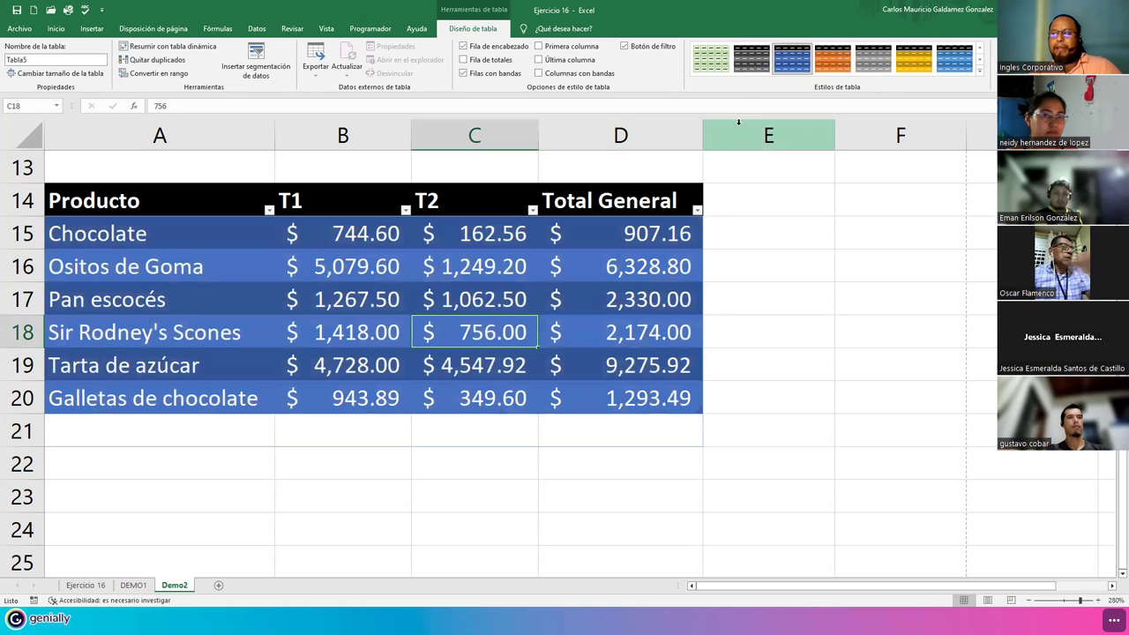
click(752, 58)
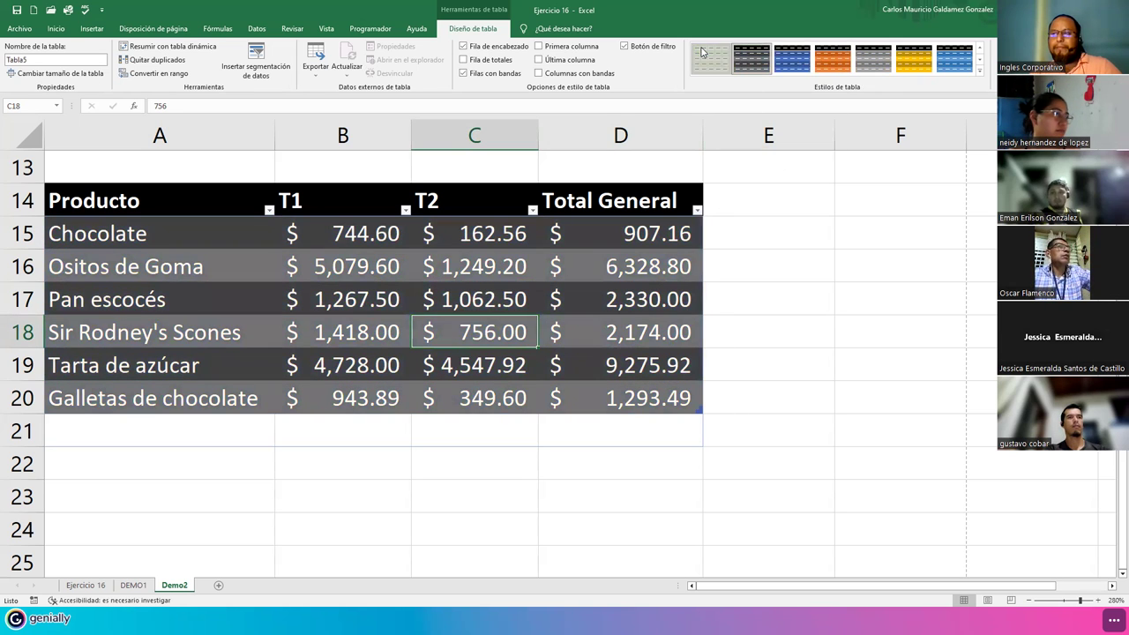
click(702, 53)
click(752, 59)
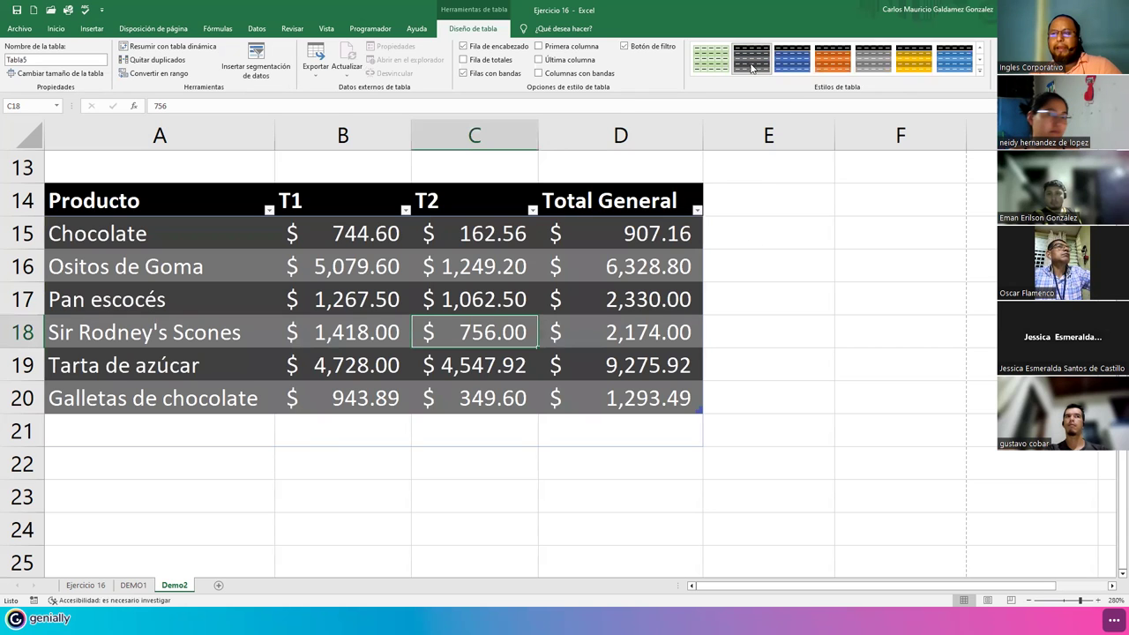
click(786, 69)
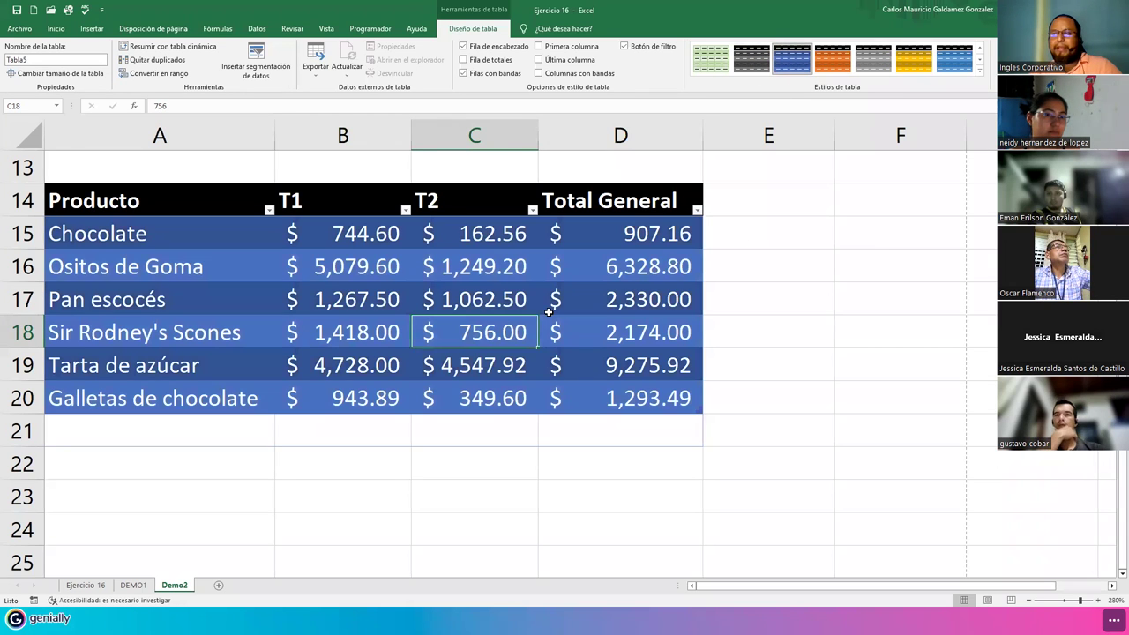
click(549, 312)
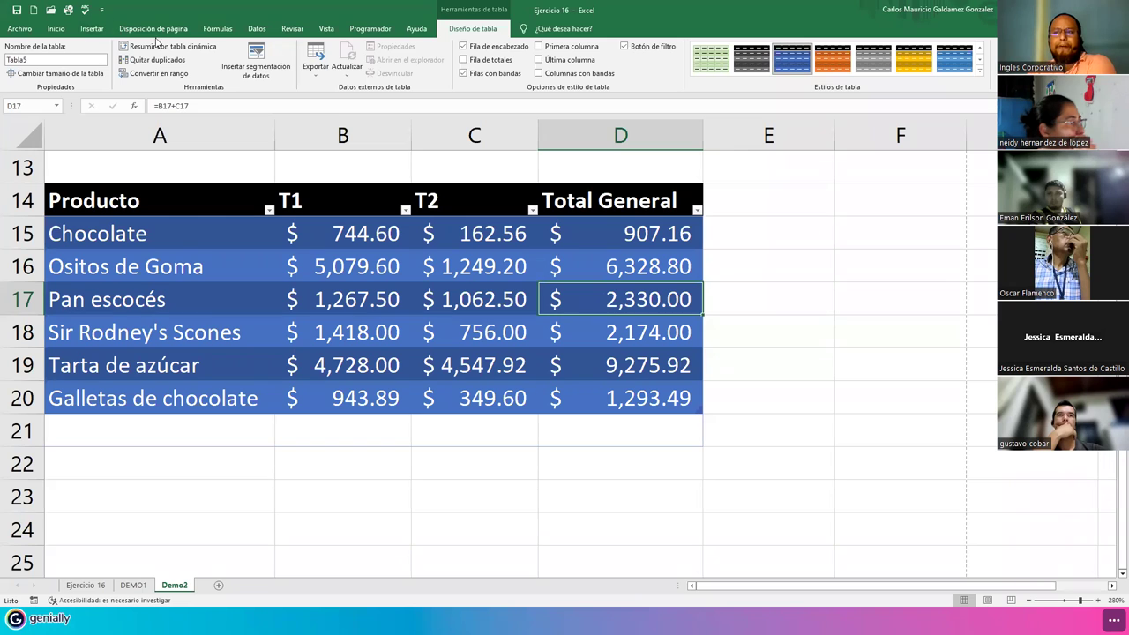
- Review the defined names in Fórmulas > Administrador de nombres
click(217, 28)
click(415, 64)
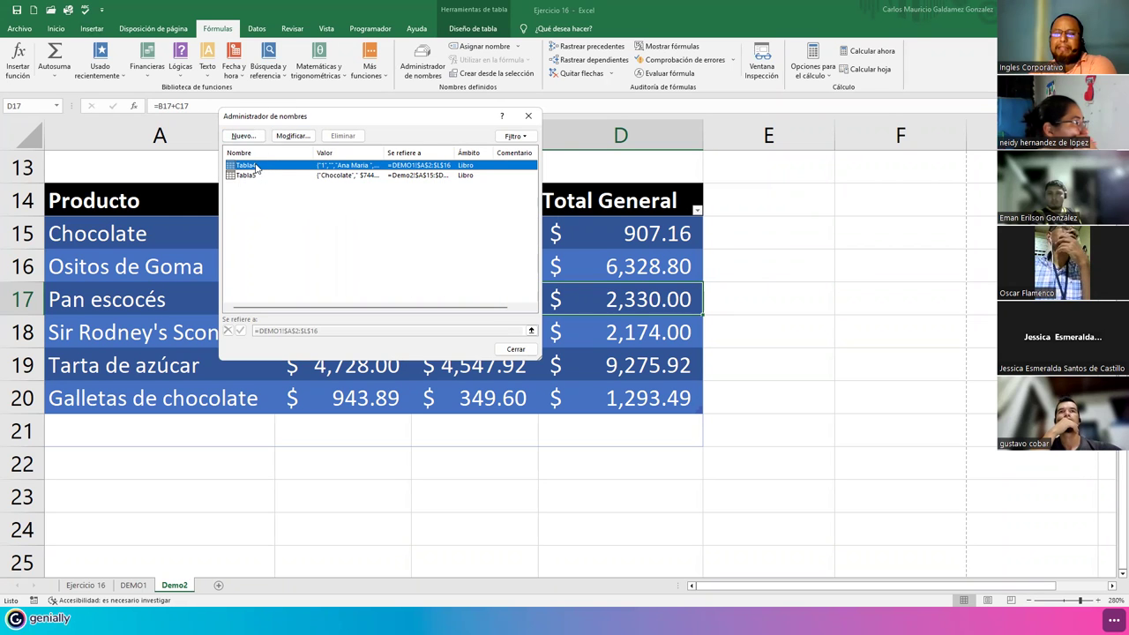
click(529, 116)
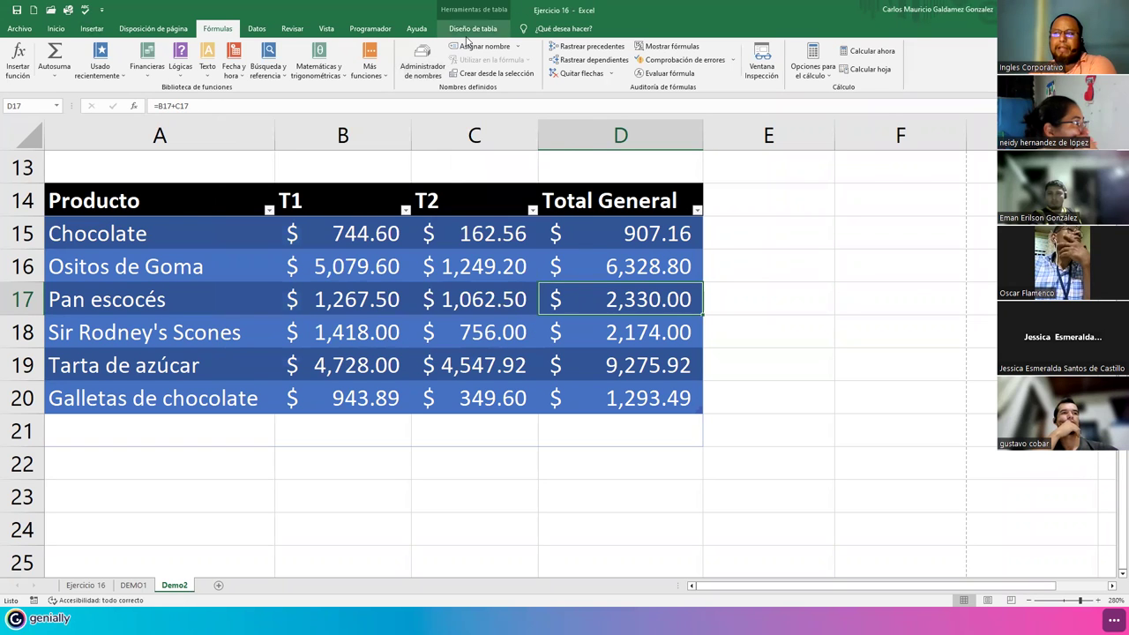
- Rename the table Tabla5 to MiTablaProductos in Nombre de la tabla
click(468, 33)
click(55, 59)
text(MiTablaProduc)
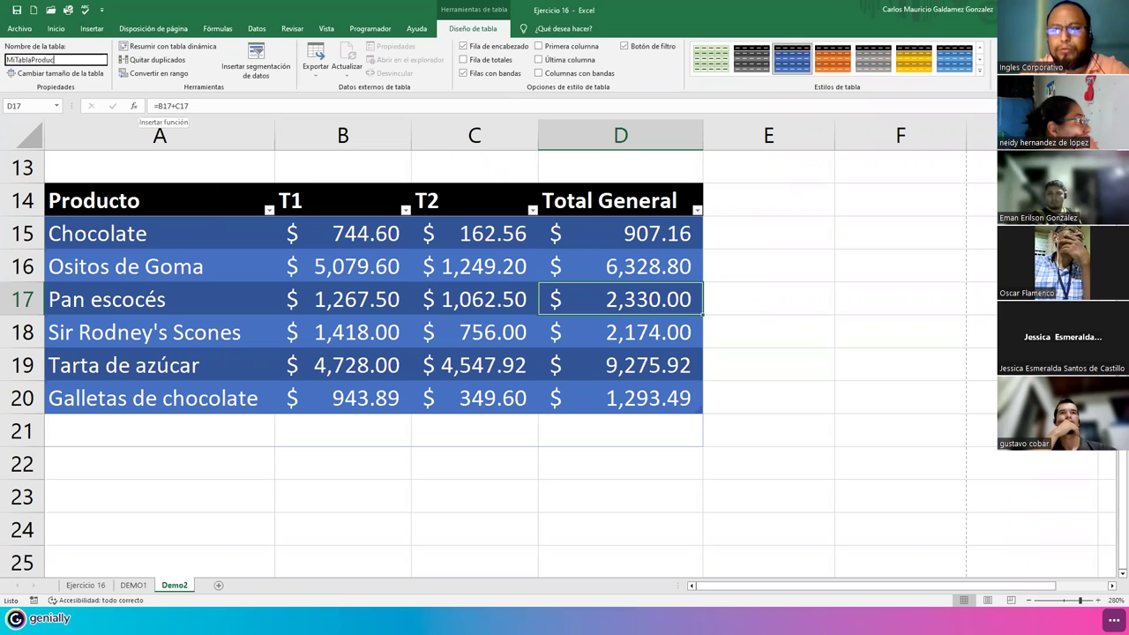
text(tos)
key(Return)
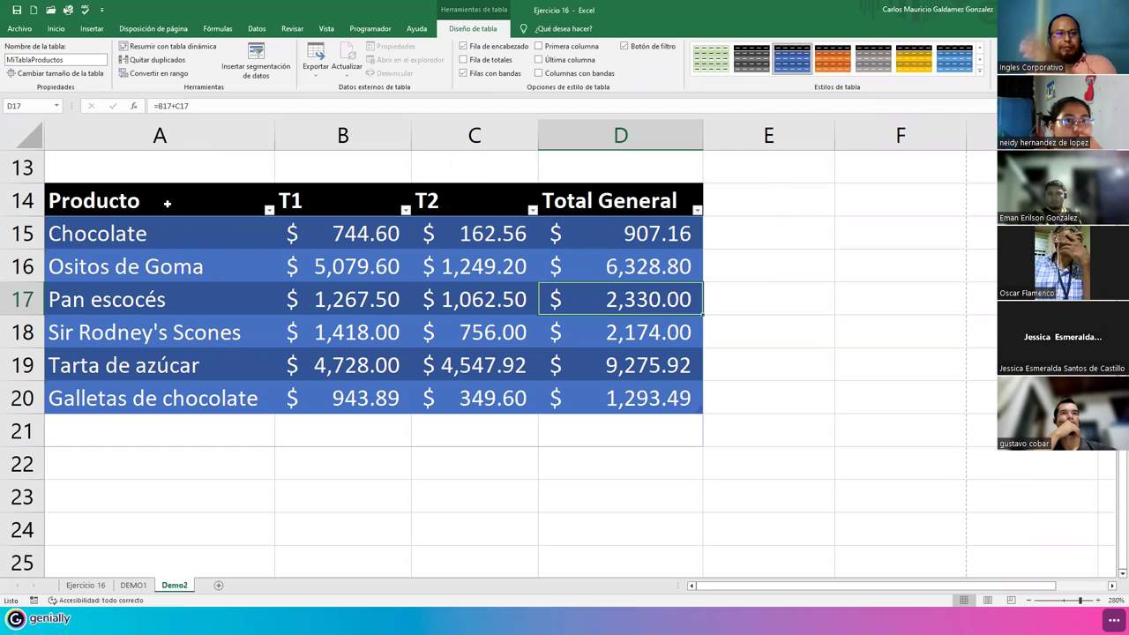
drag(167, 203, 594, 387)
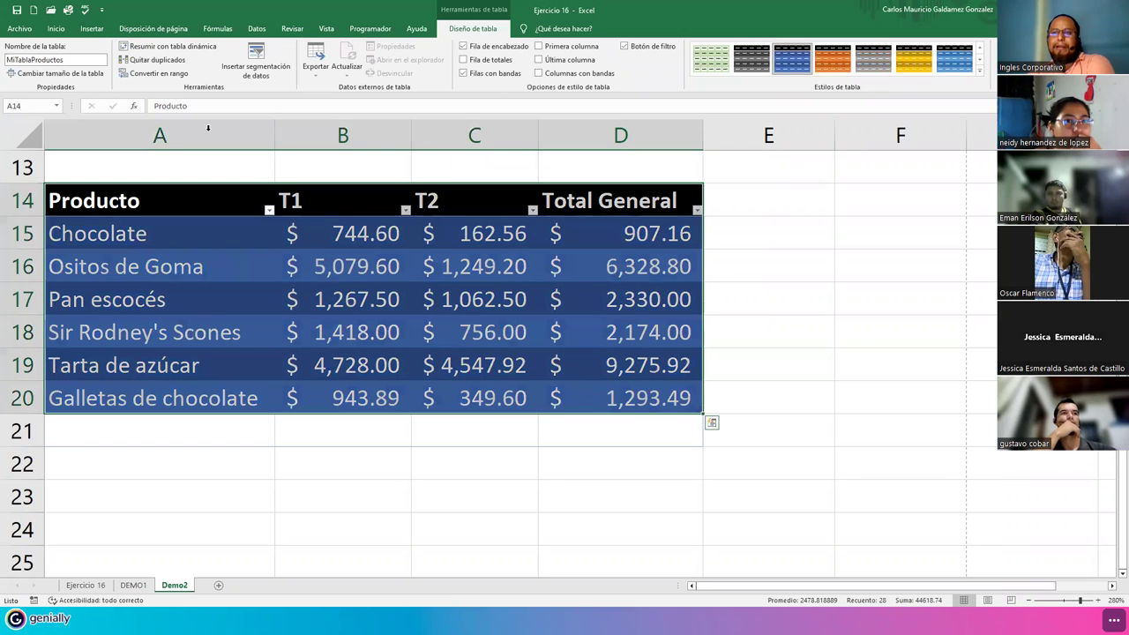
- Verify the MiTablaProductos rename in the Name Manager, then close it
click(329, 308)
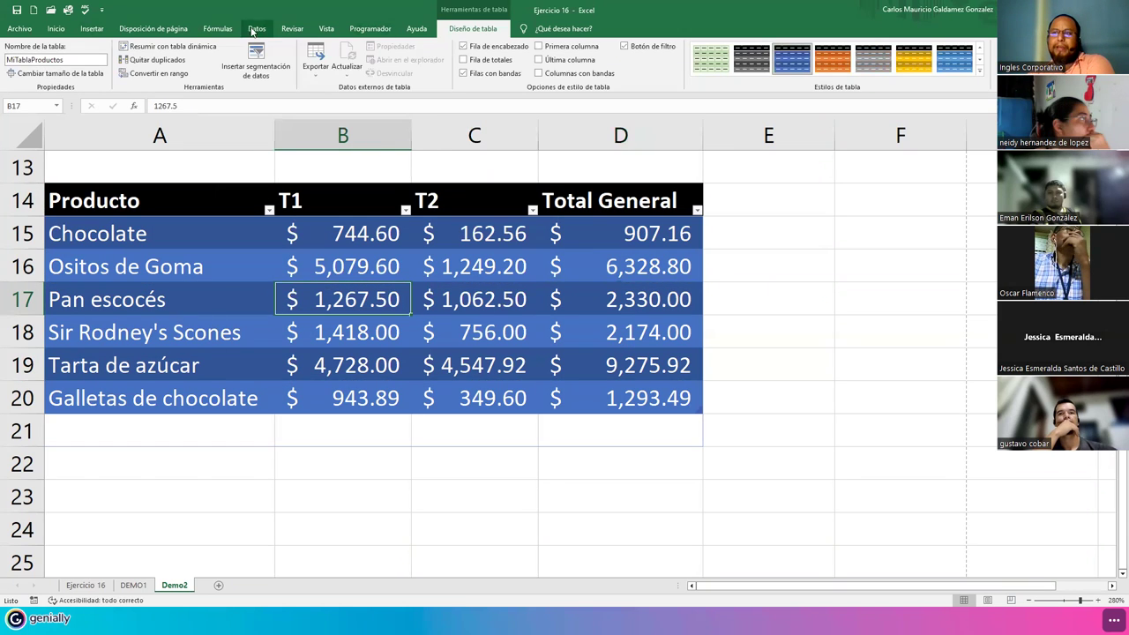
click(219, 28)
click(421, 69)
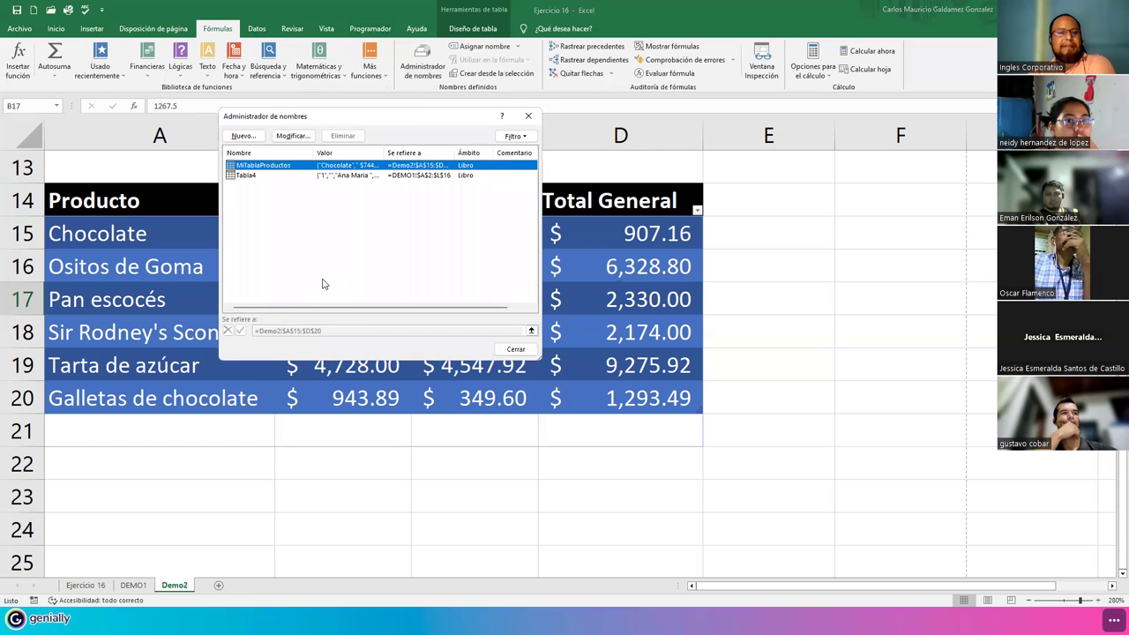
click(515, 348)
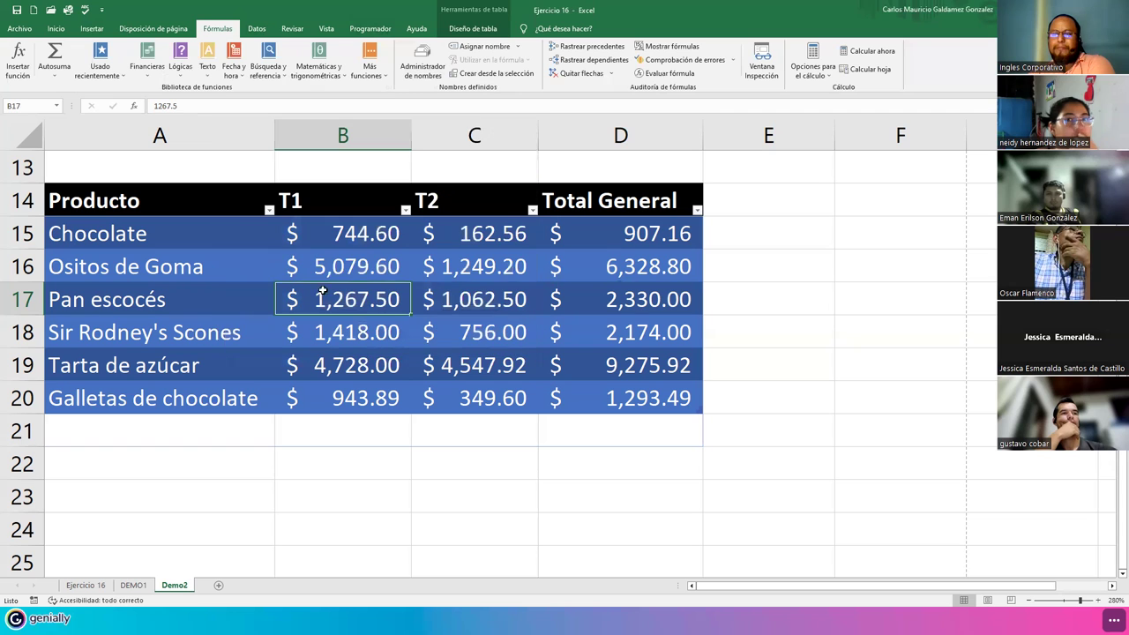
- Select the product table A14:D20 and show its Diseño de tabla style options
drag(120, 196, 605, 398)
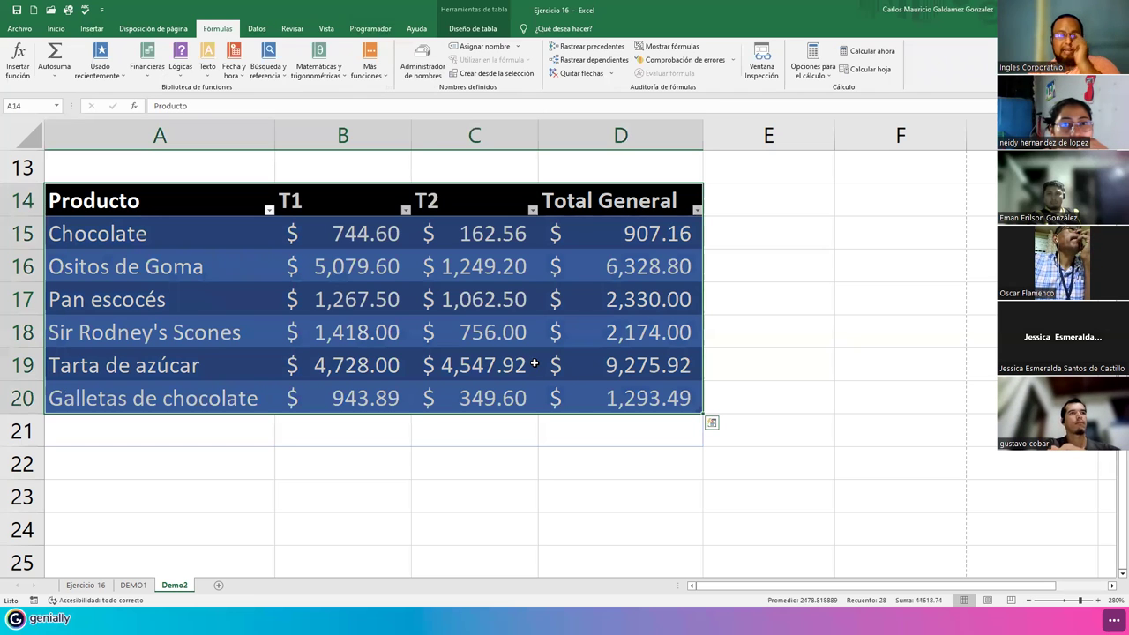
click(372, 280)
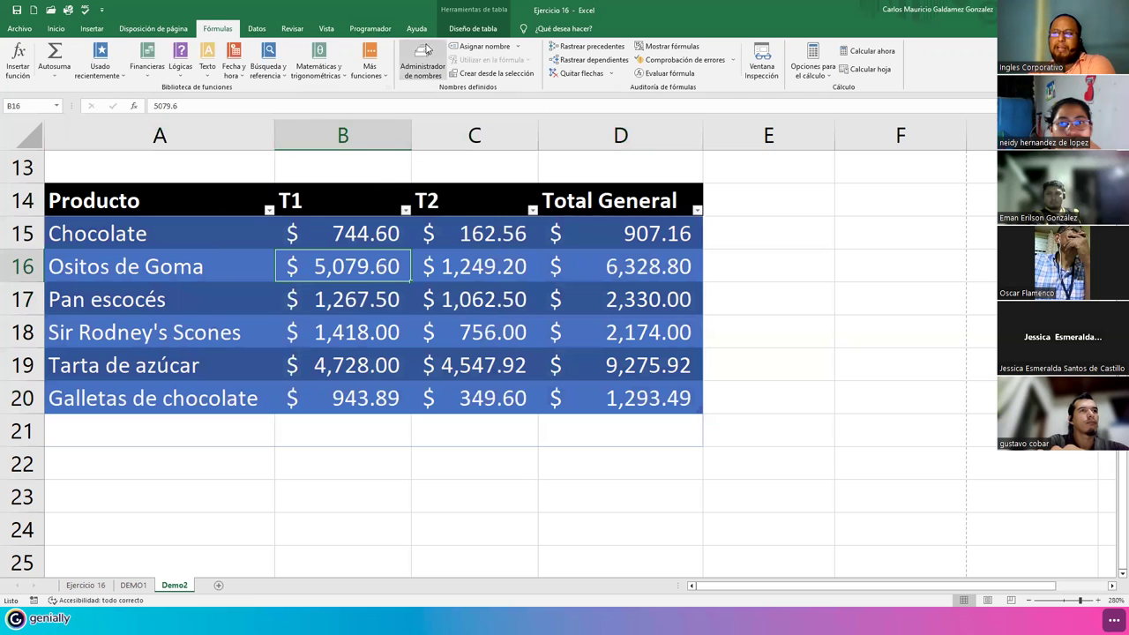
click(473, 28)
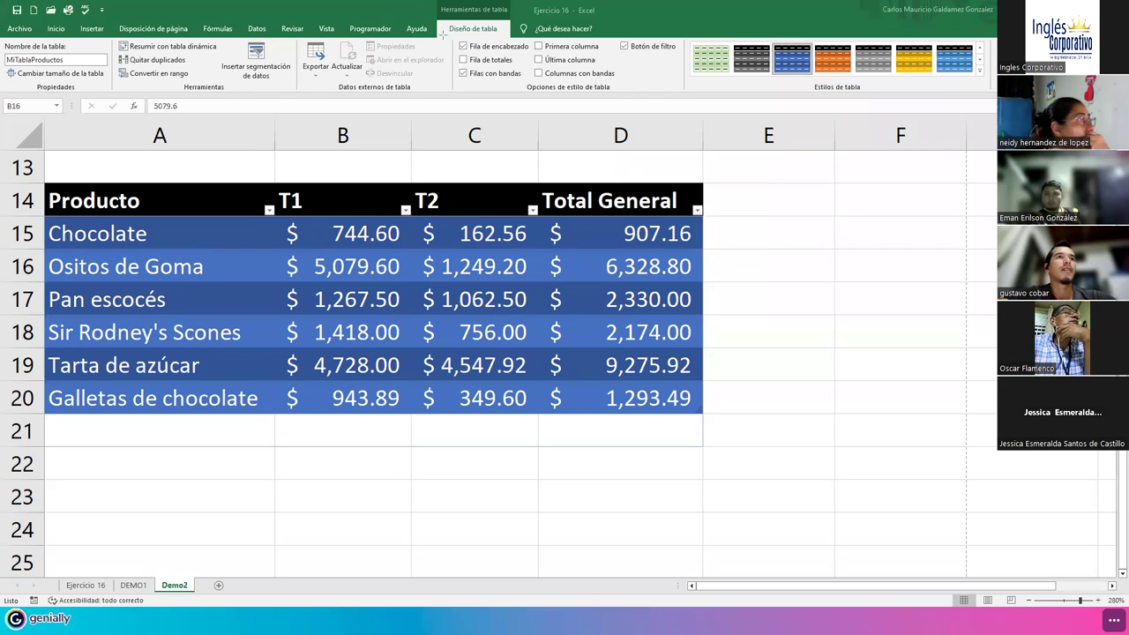
drag(450, 37, 686, 91)
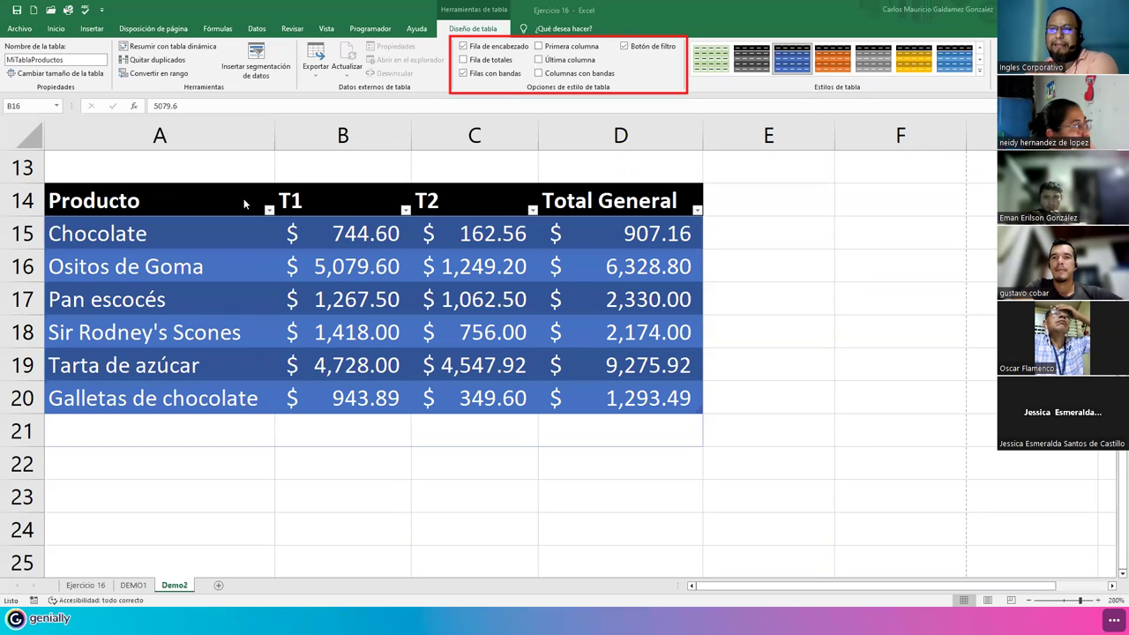
click(351, 269)
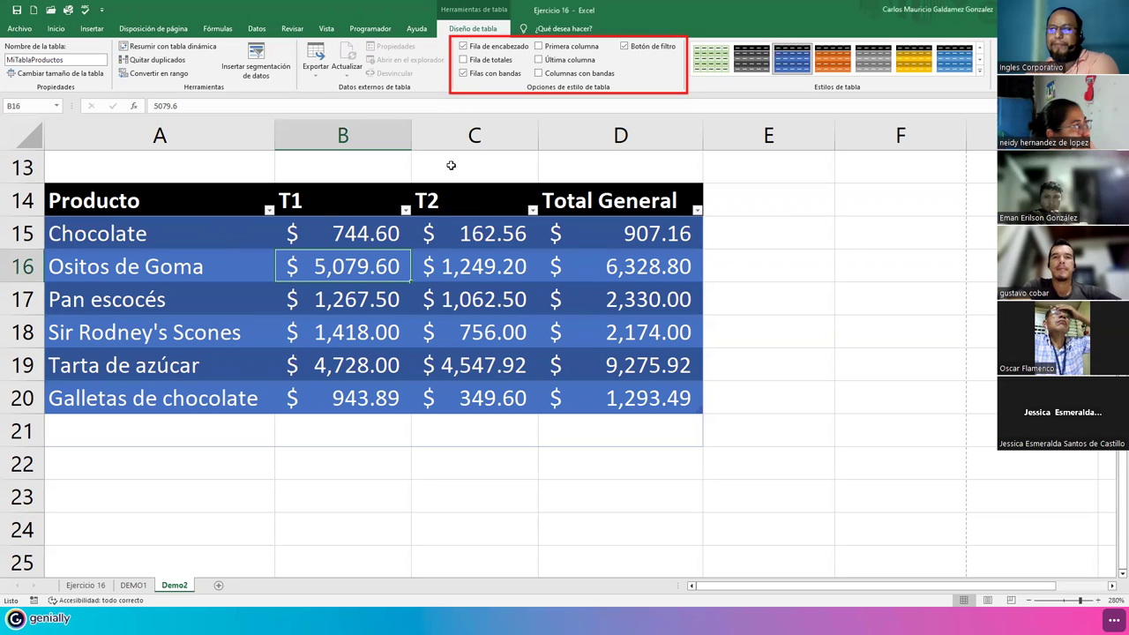
click(463, 47)
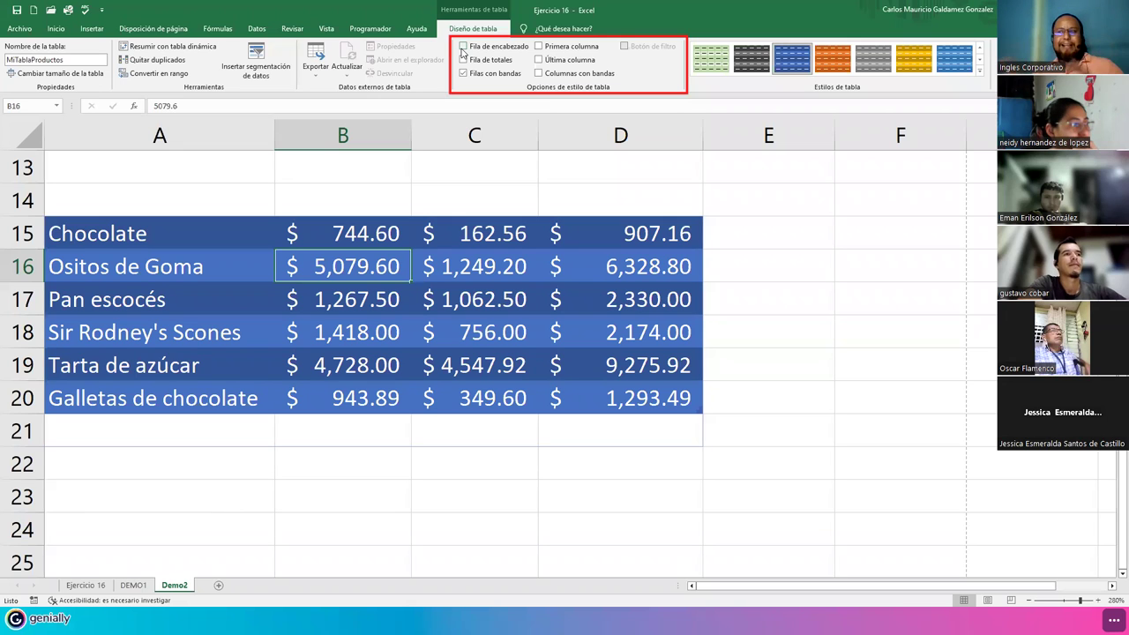
click(462, 49)
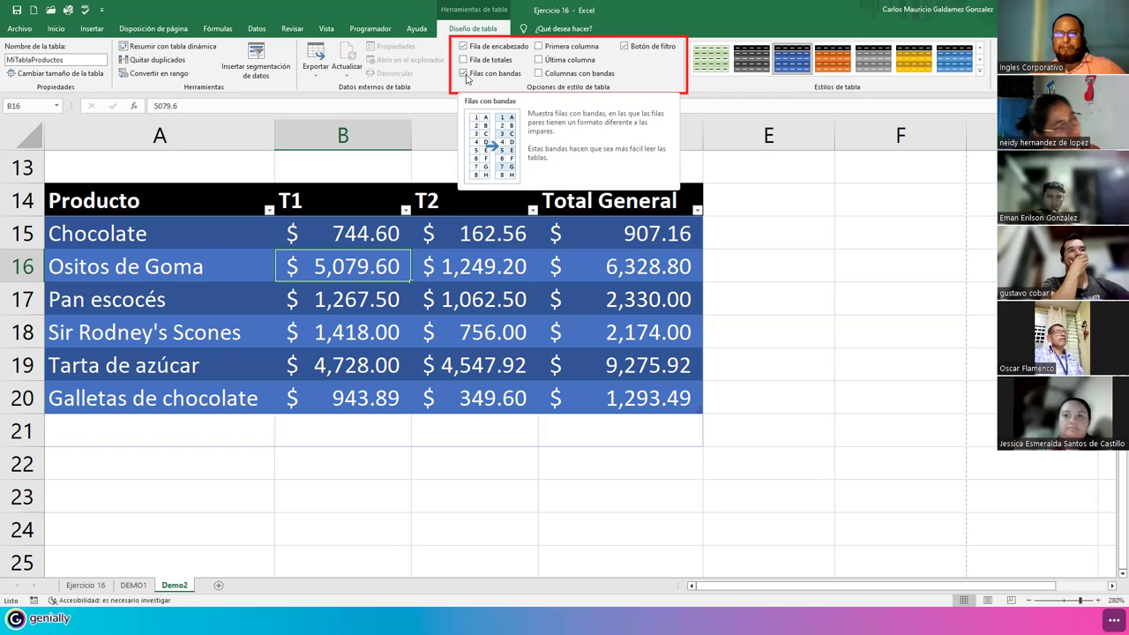
click(465, 76)
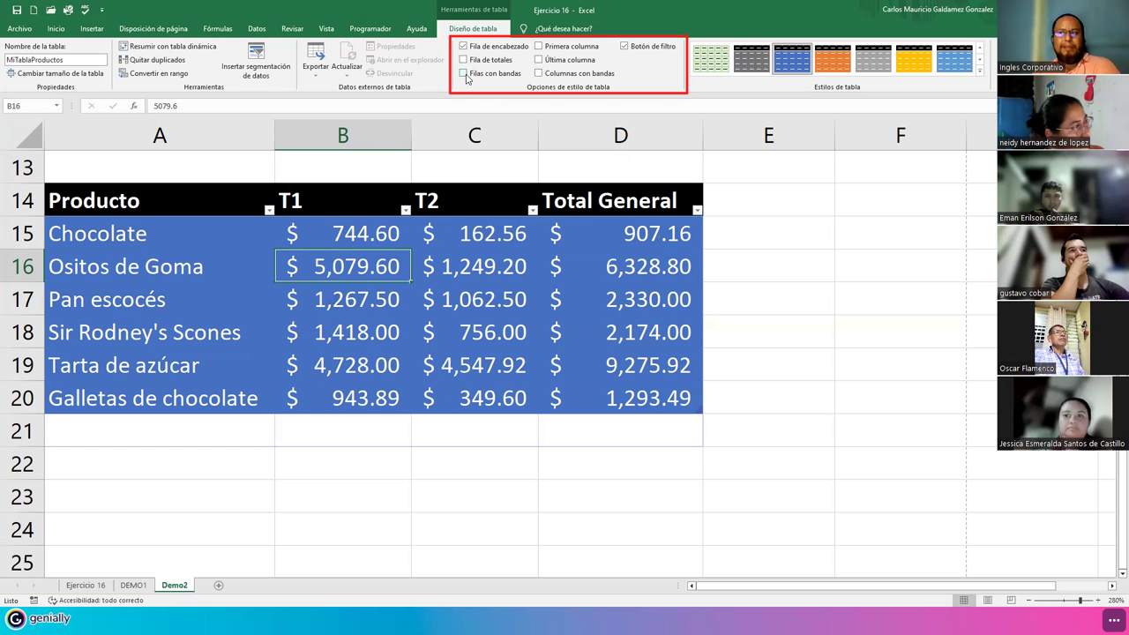
click(465, 75)
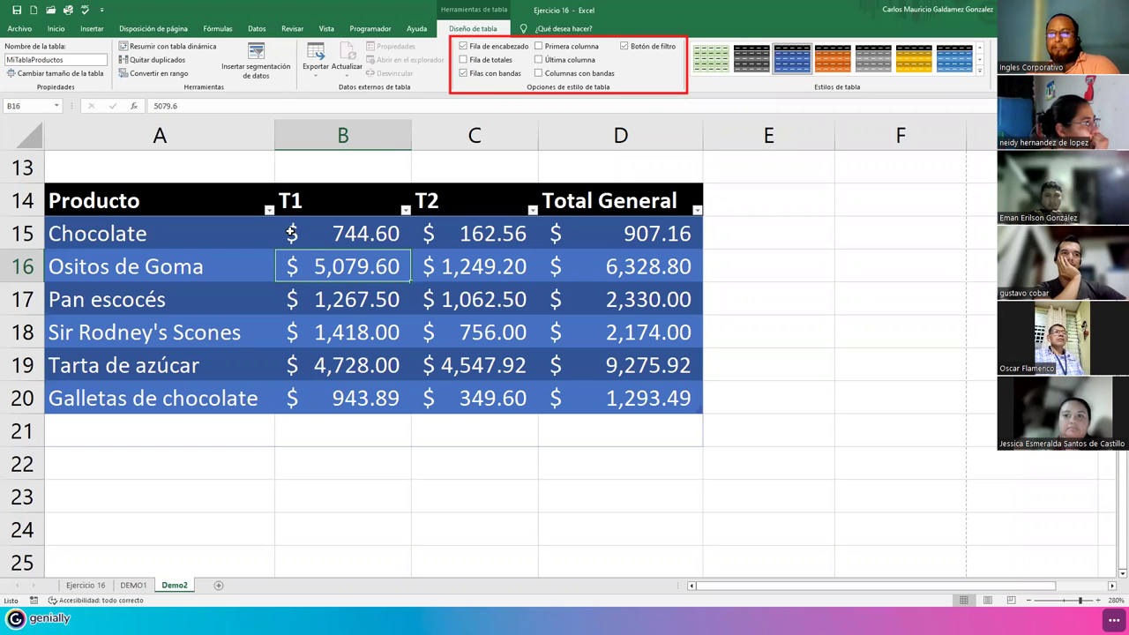
click(228, 206)
click(365, 194)
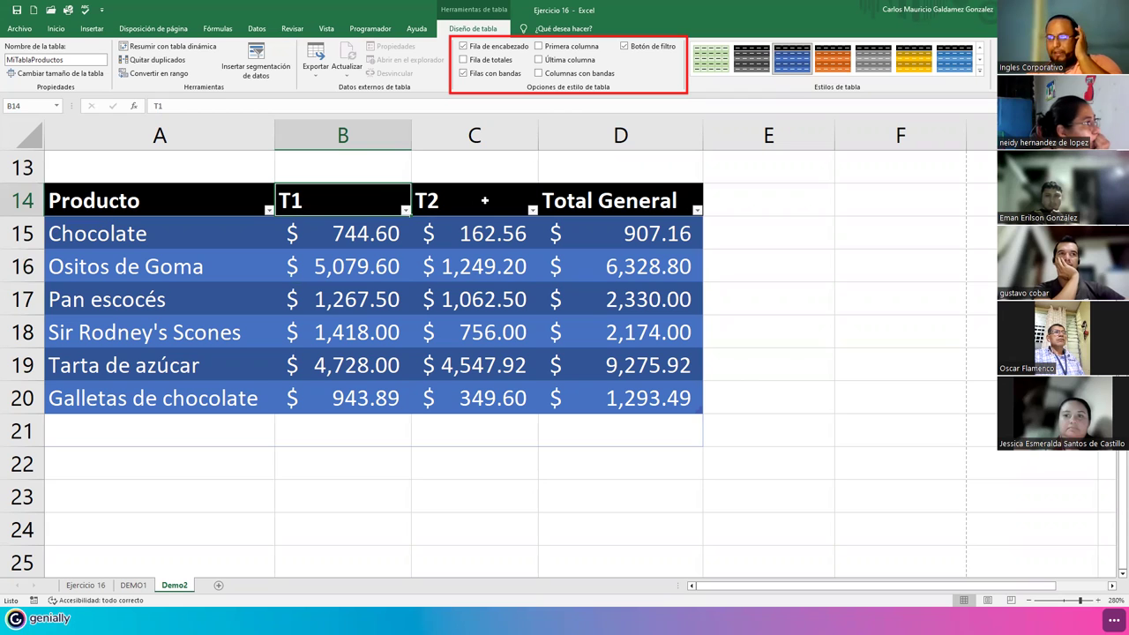
click(485, 202)
click(590, 199)
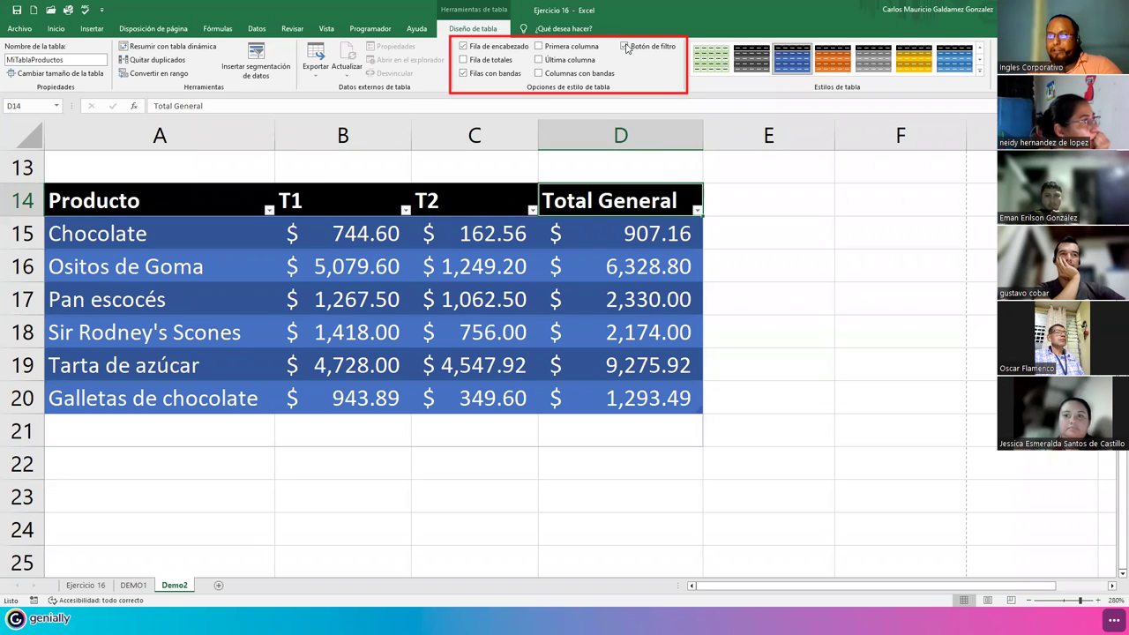
click(624, 46)
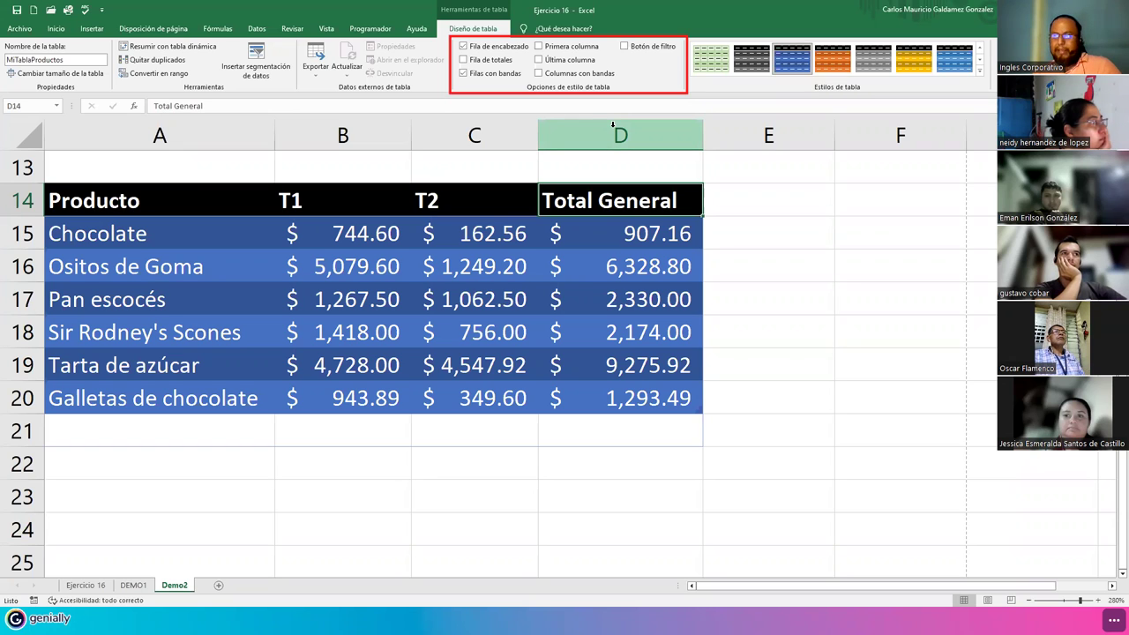
click(624, 47)
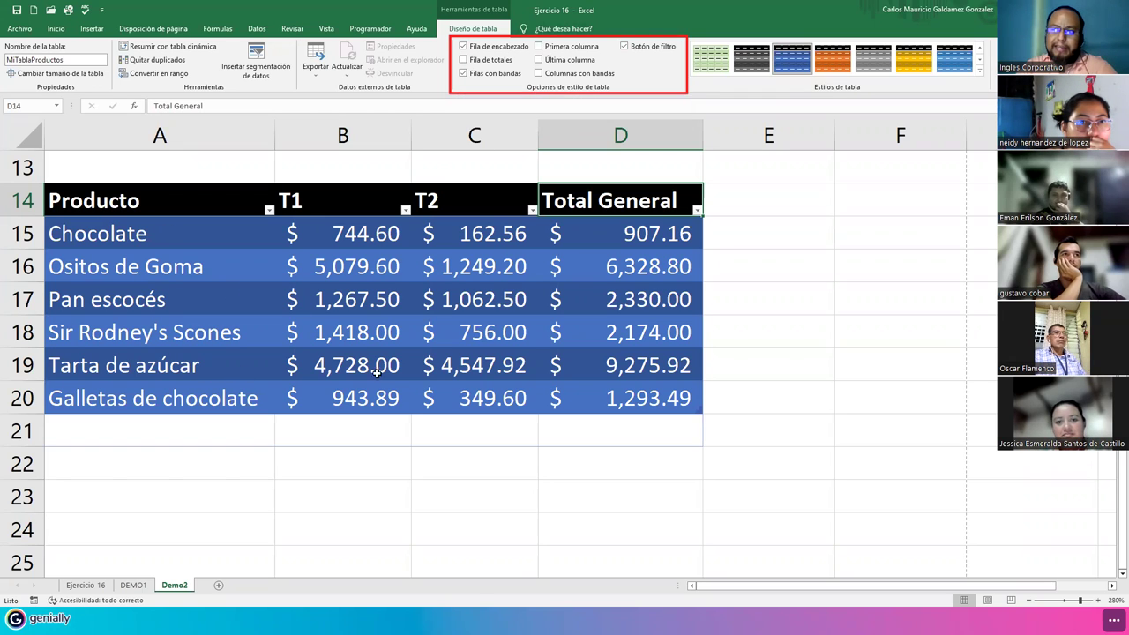
click(544, 50)
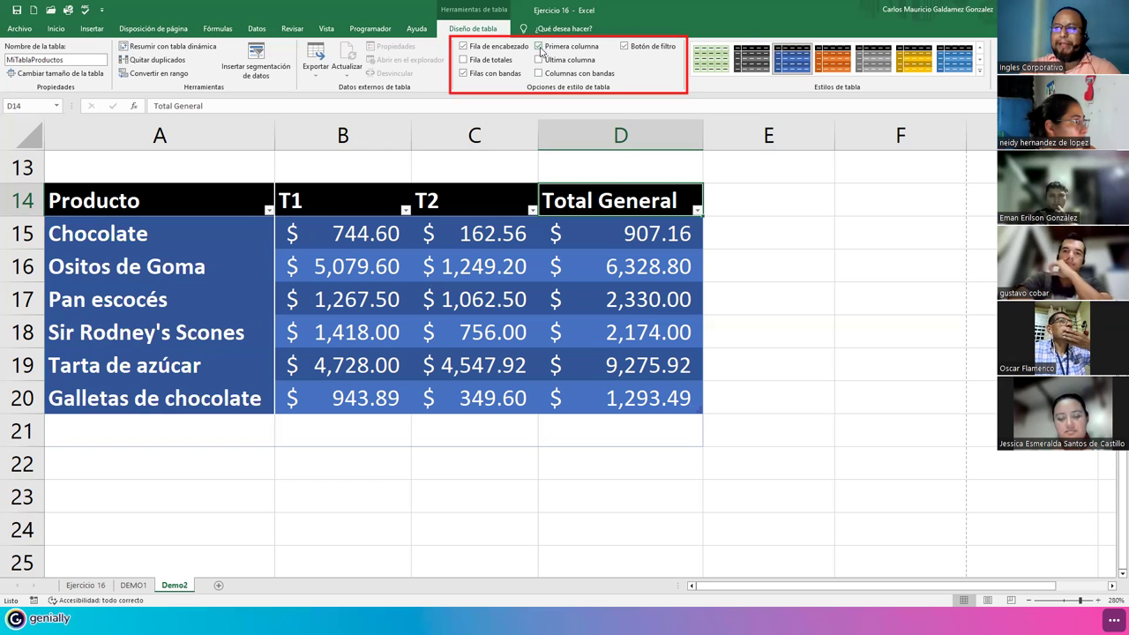
click(540, 48)
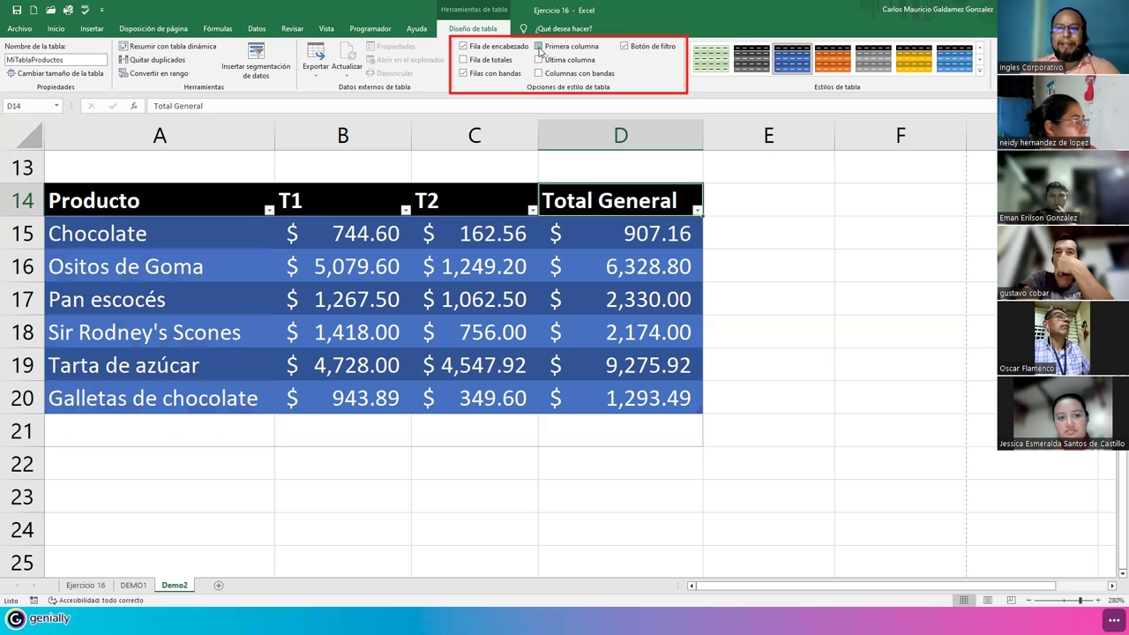
click(540, 48)
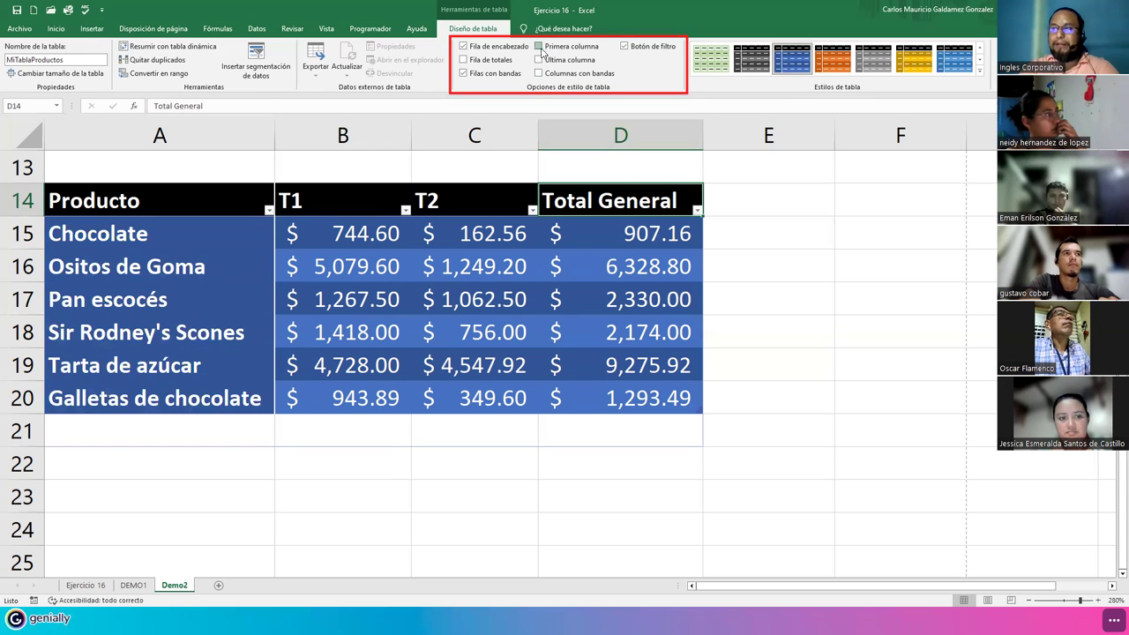
click(540, 47)
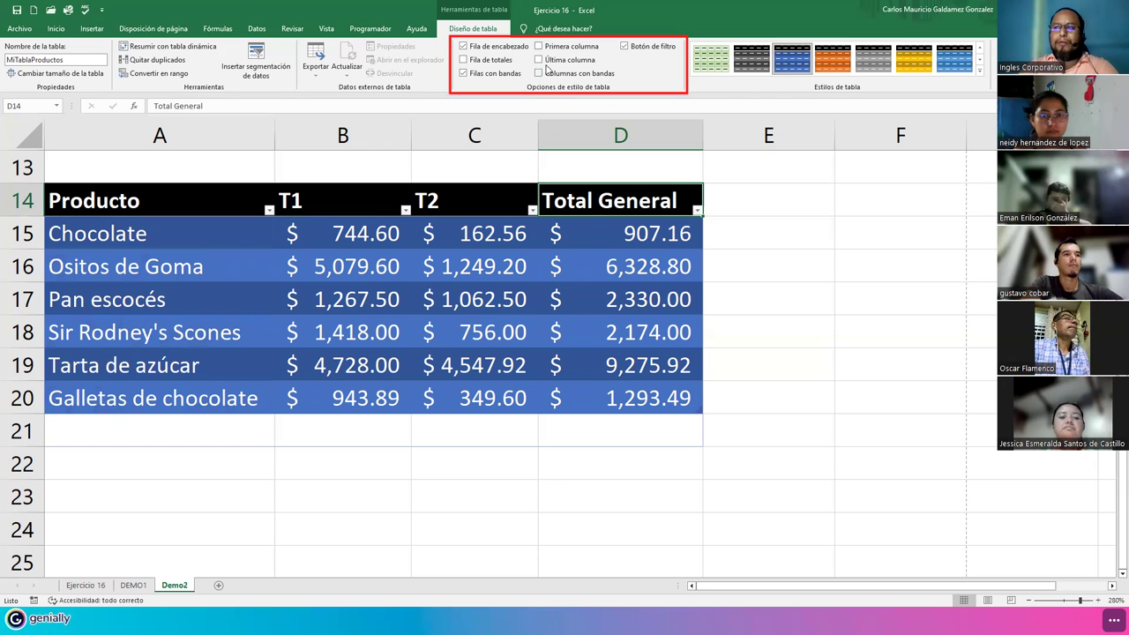
click(539, 60)
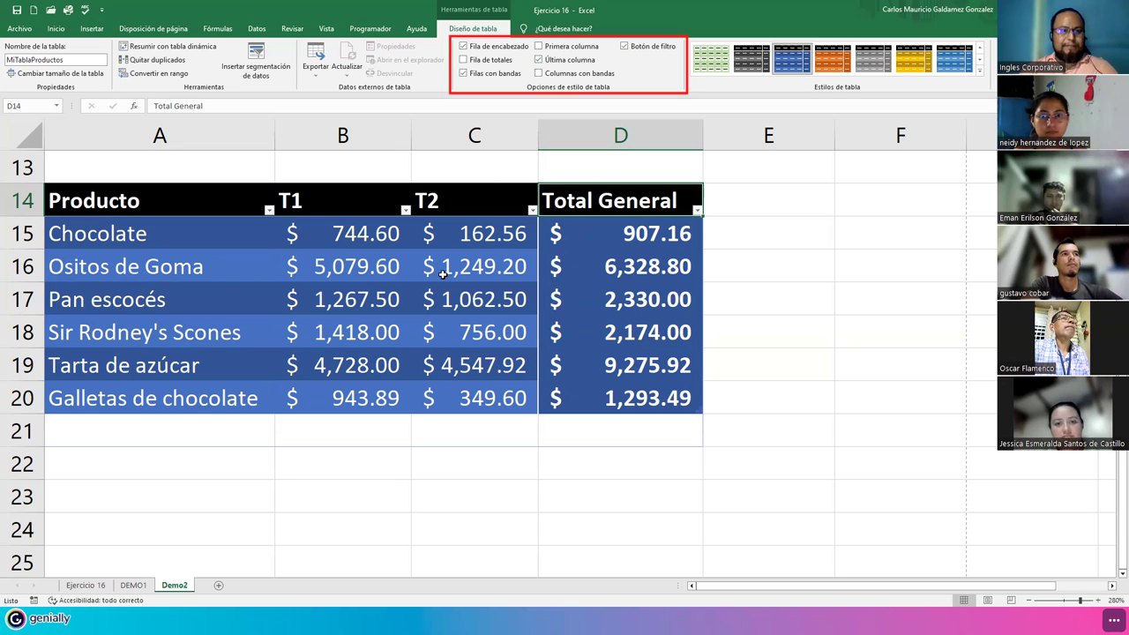
click(539, 59)
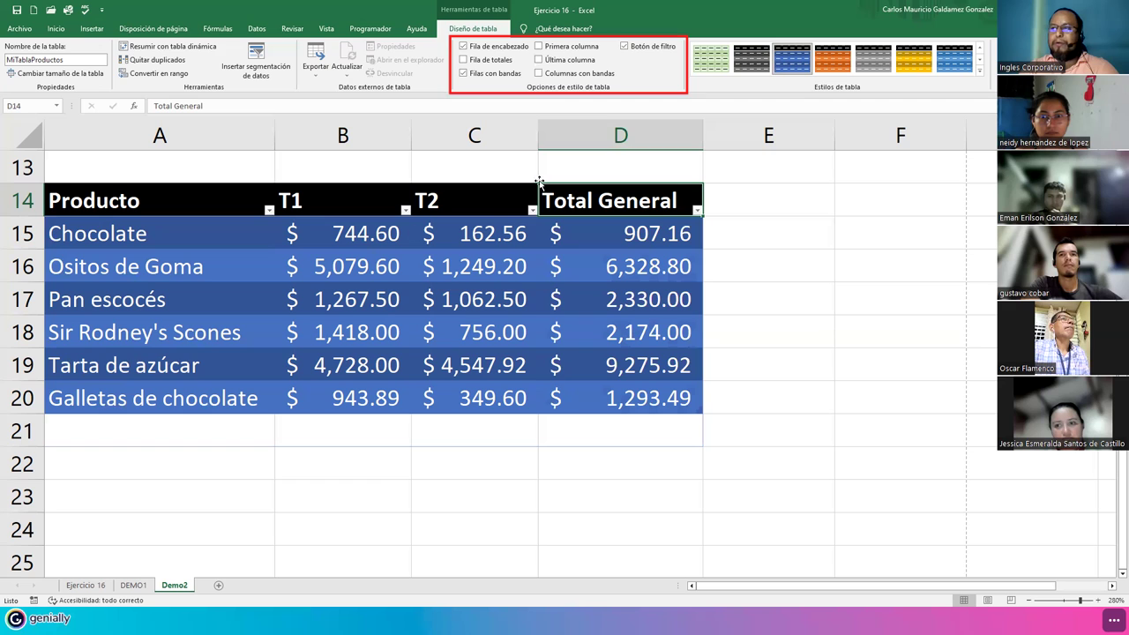
click(539, 74)
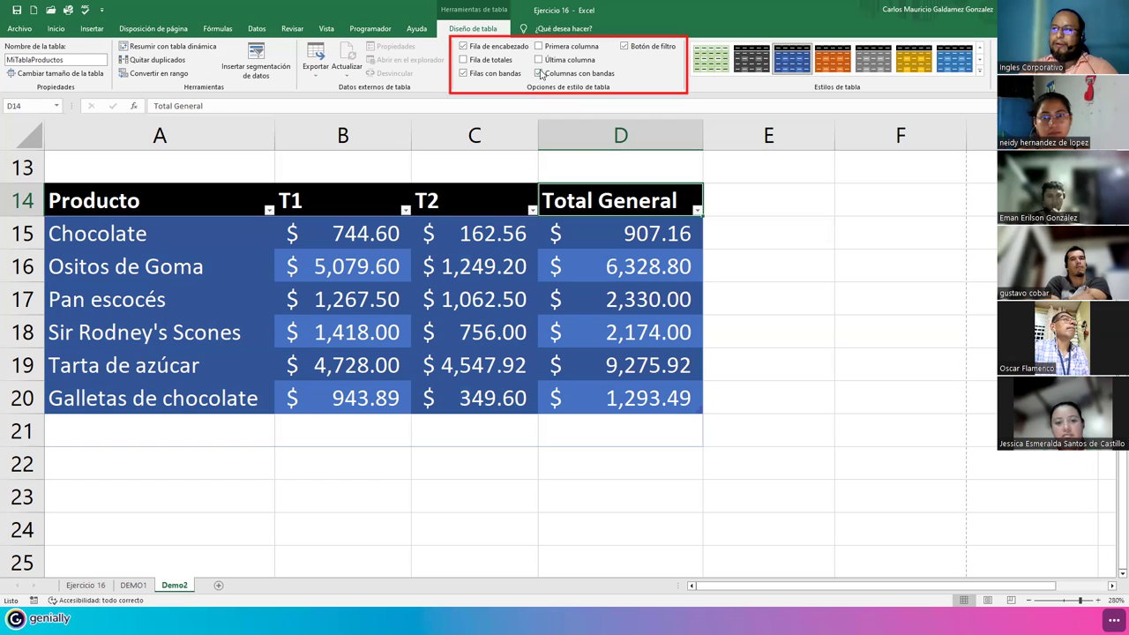
click(540, 73)
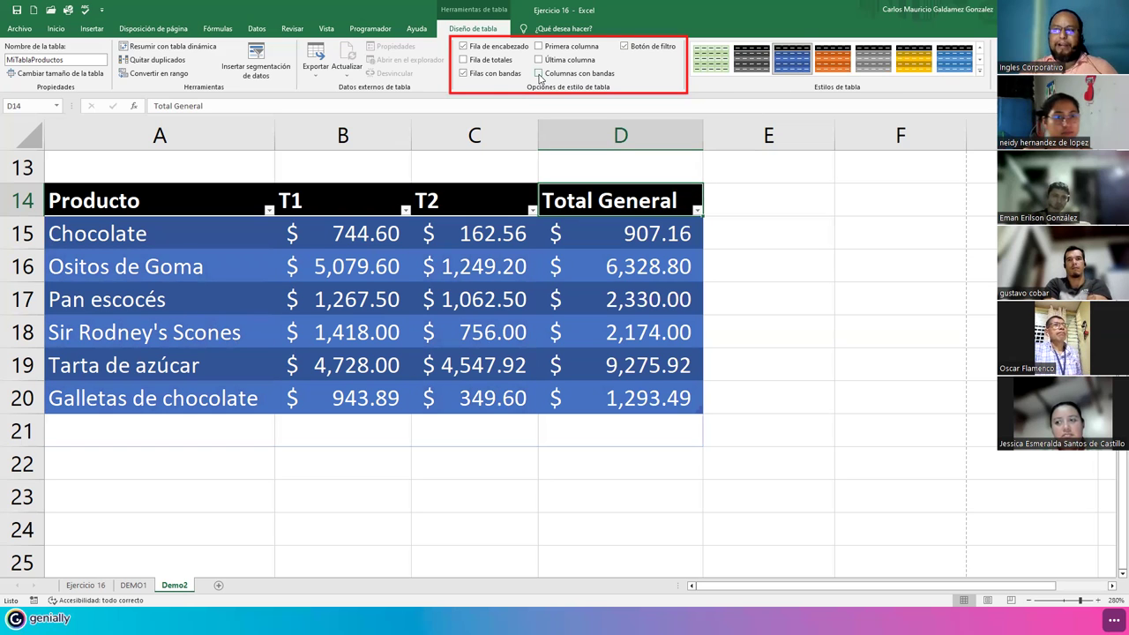
click(490, 74)
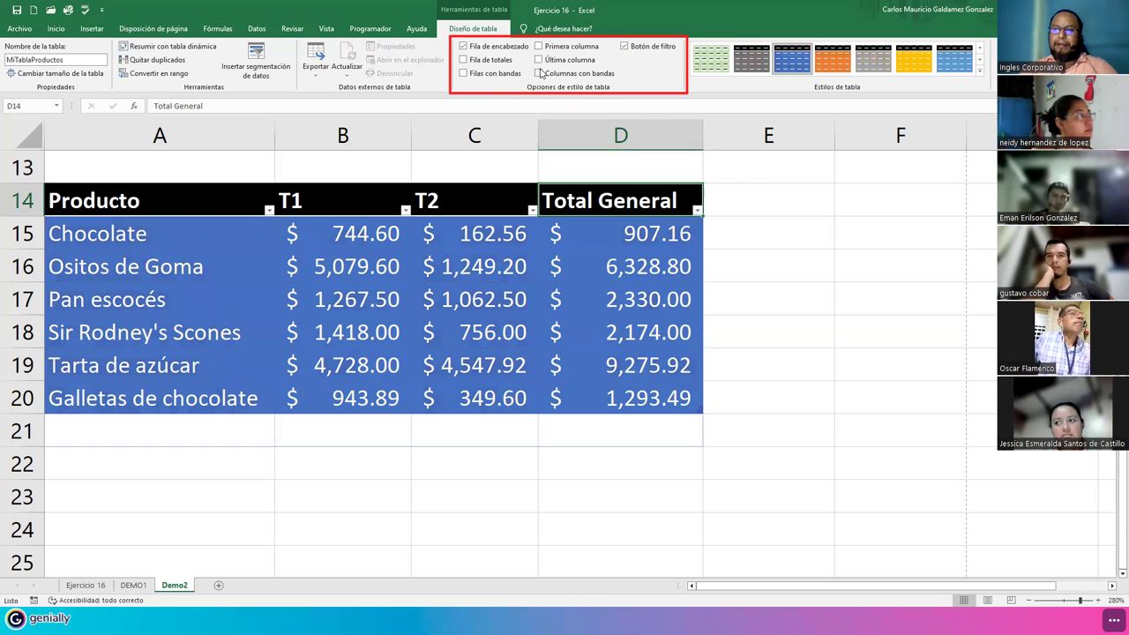
click(540, 73)
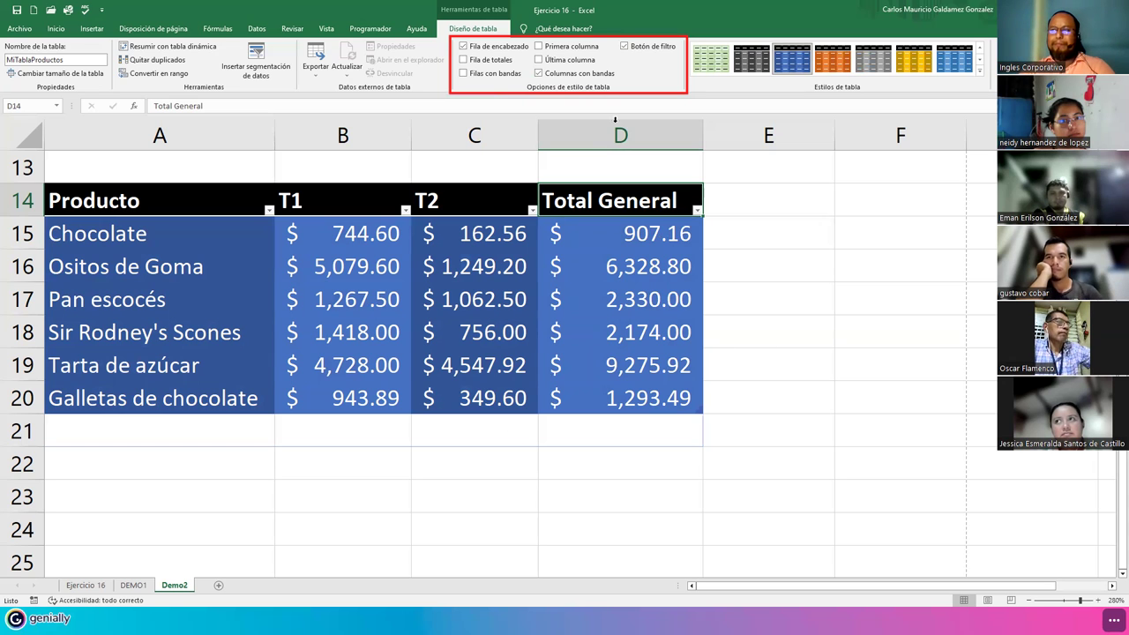
click(483, 74)
click(543, 75)
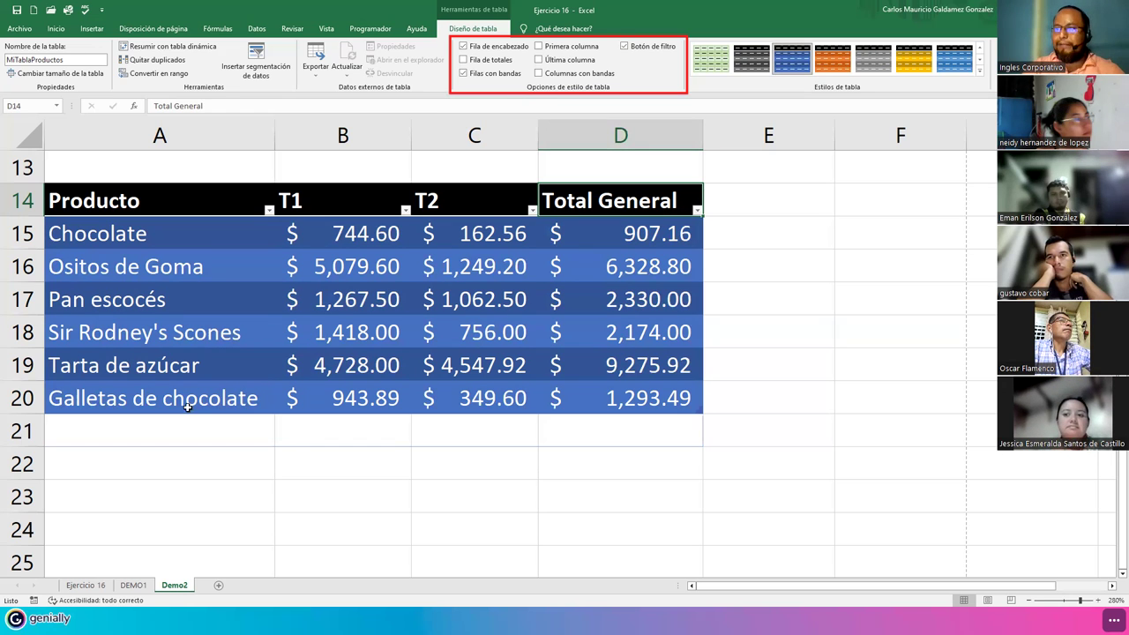
- Add a Total row and inspect the SUBTOTALES formula in D21
click(465, 60)
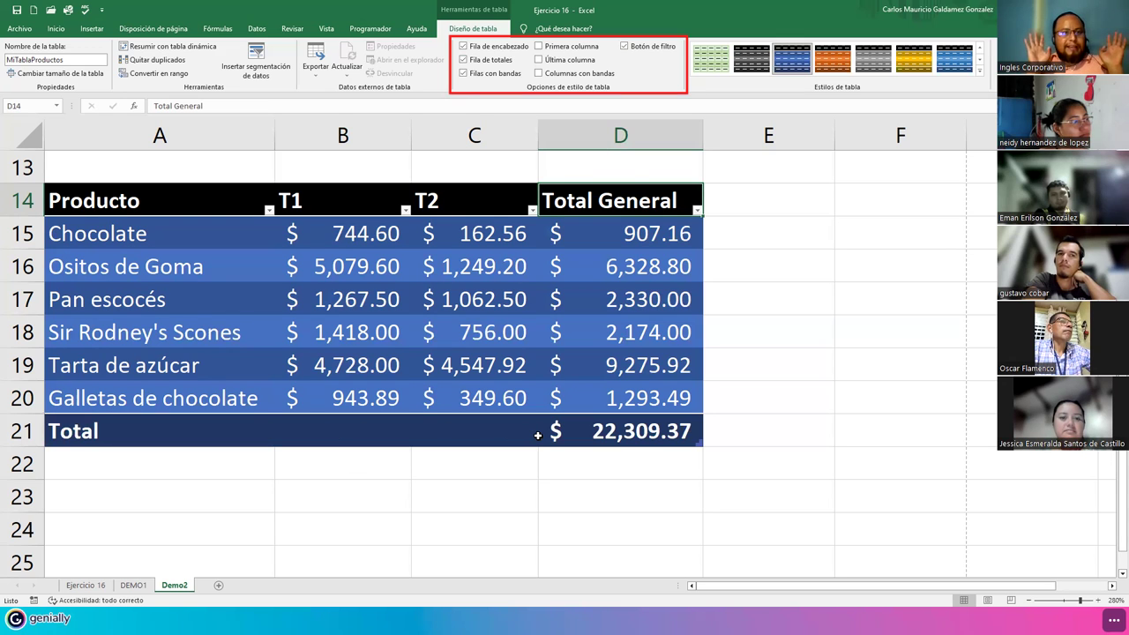
click(615, 436)
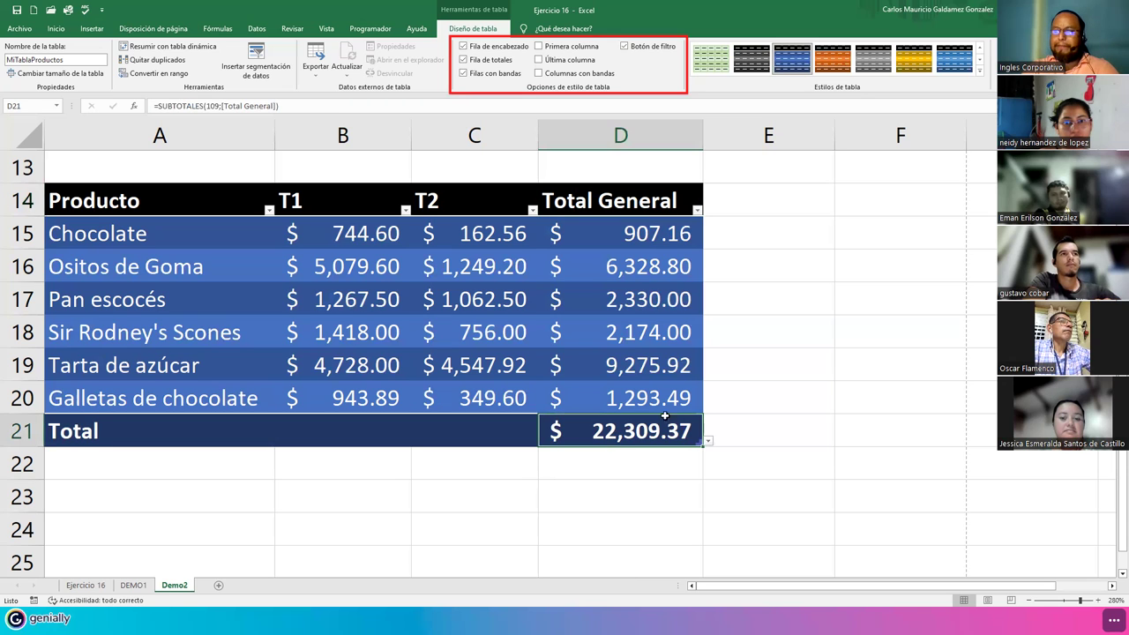
click(222, 108)
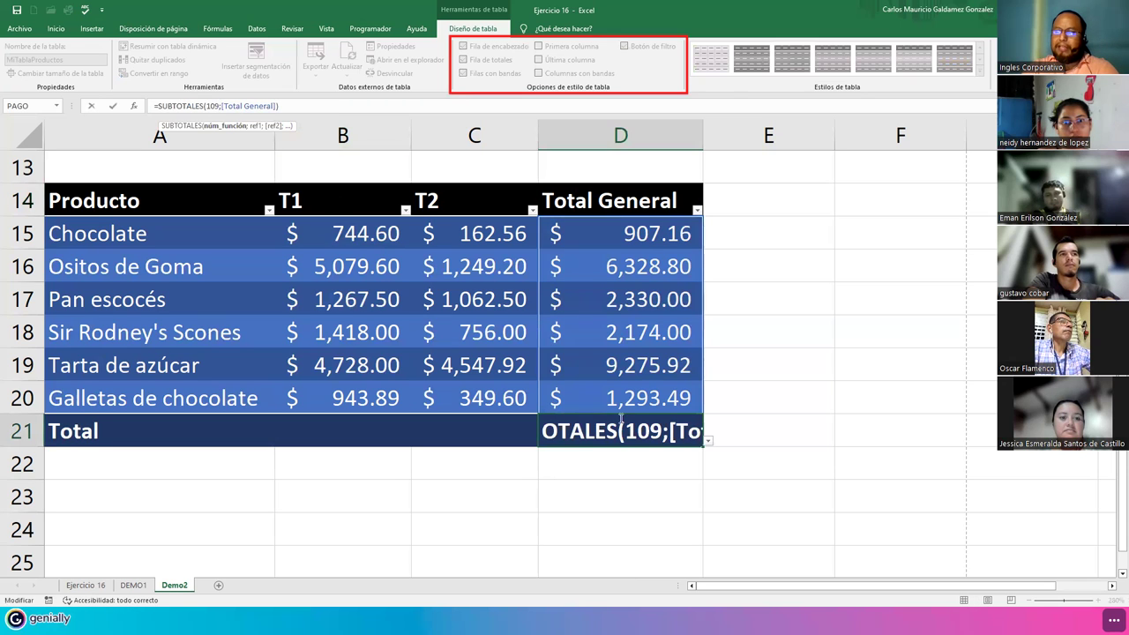
double_click(637, 429)
key(Return)
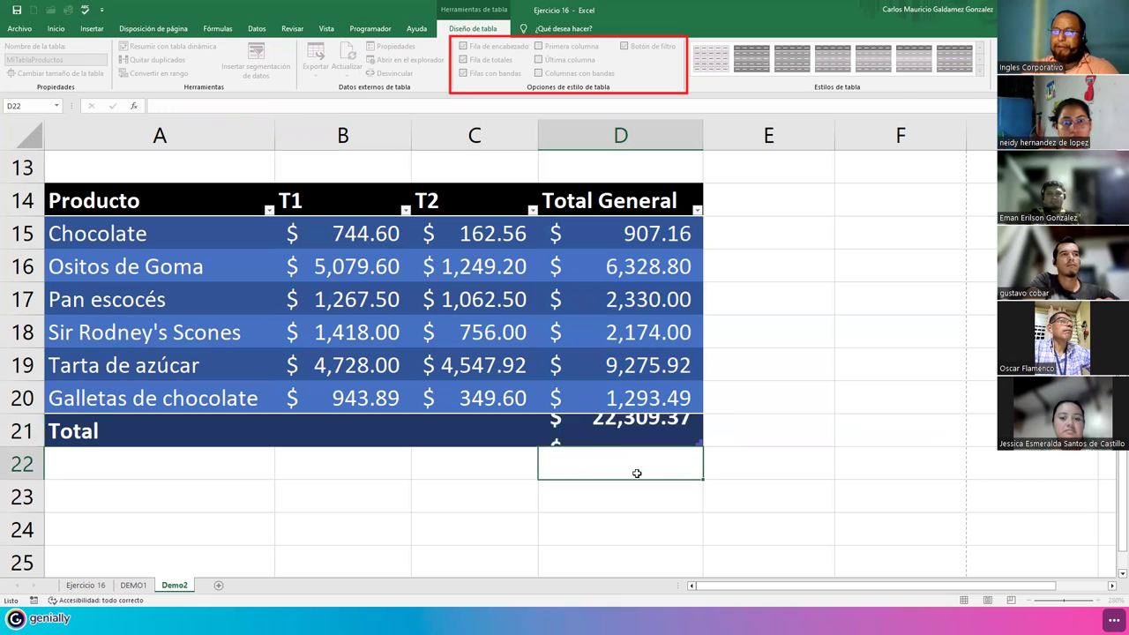
- Try minimum, maximum, average, count and numeric count totals in D21, checking each result
click(698, 441)
click(709, 441)
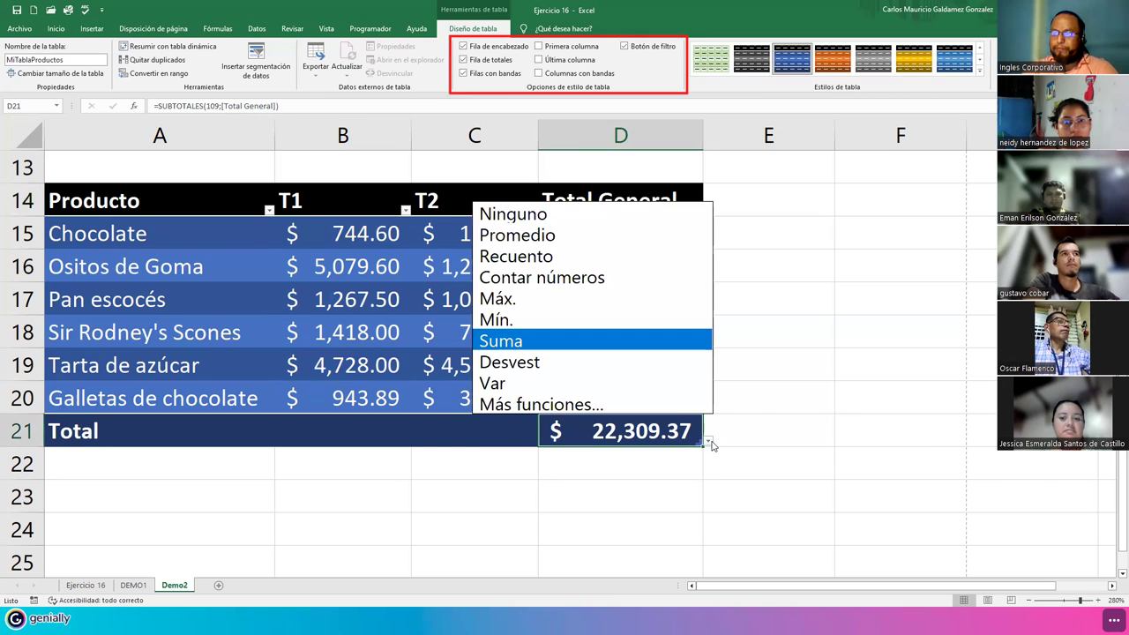
click(549, 322)
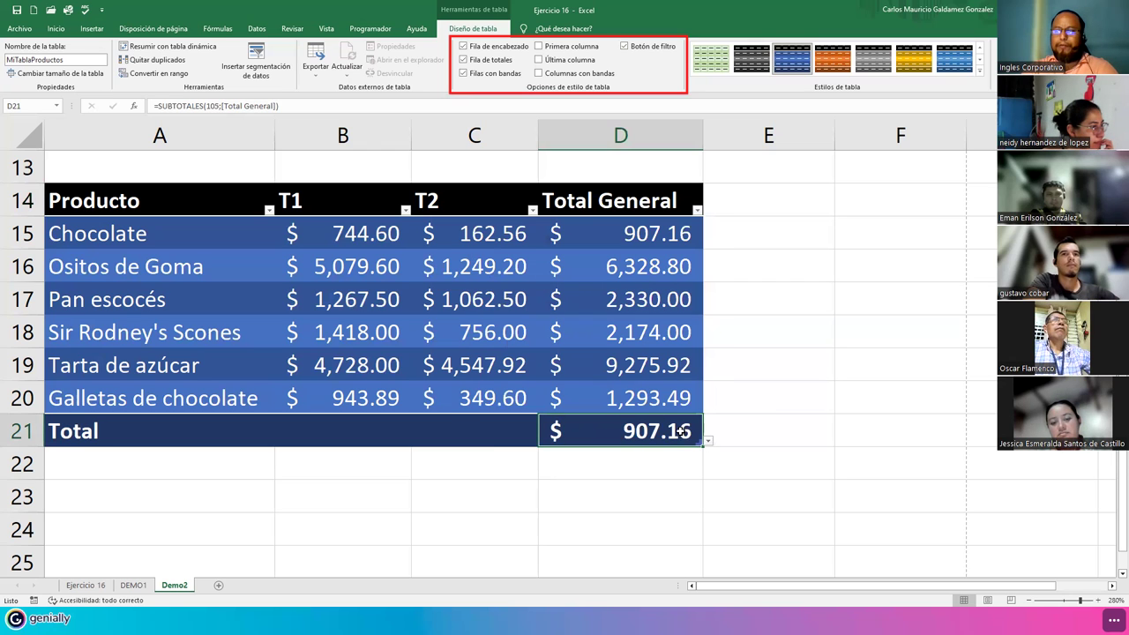
click(708, 441)
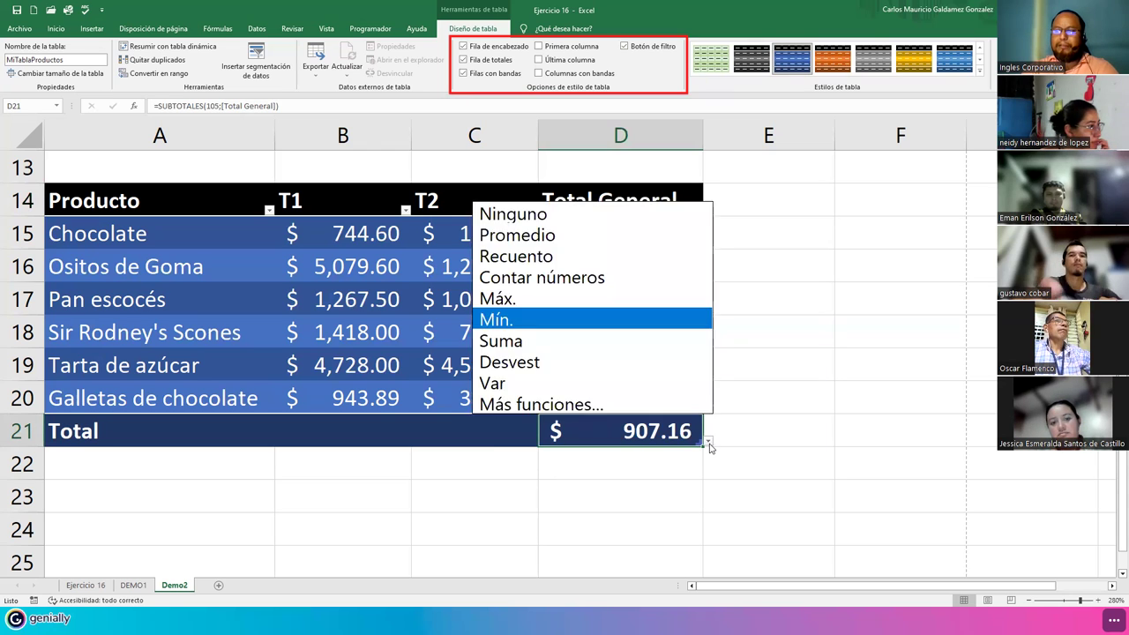
click(538, 299)
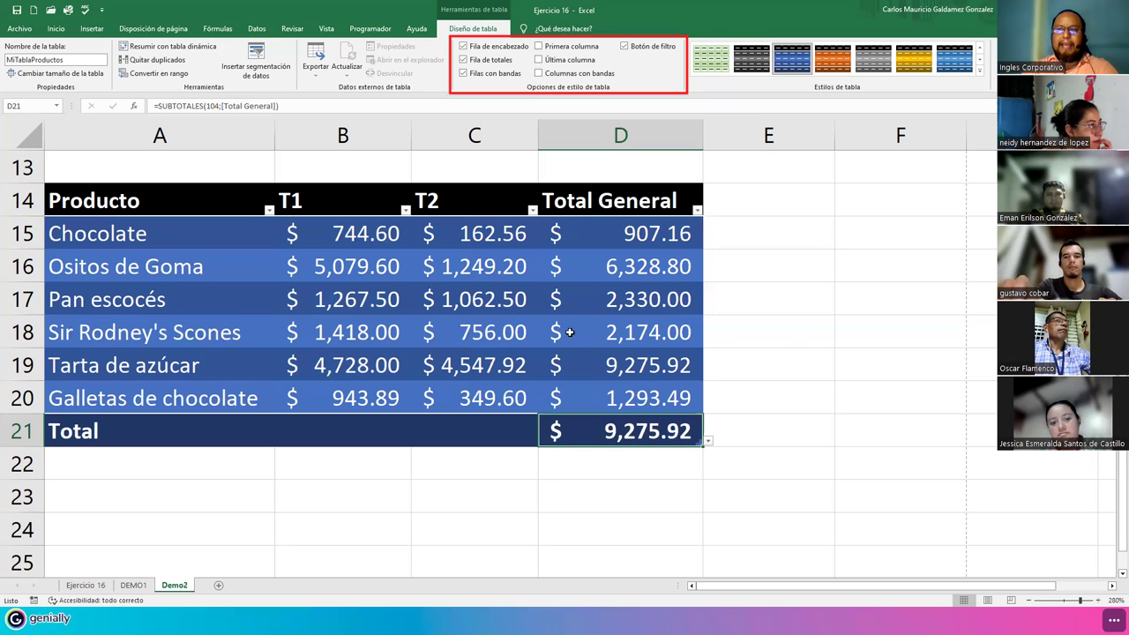
click(709, 441)
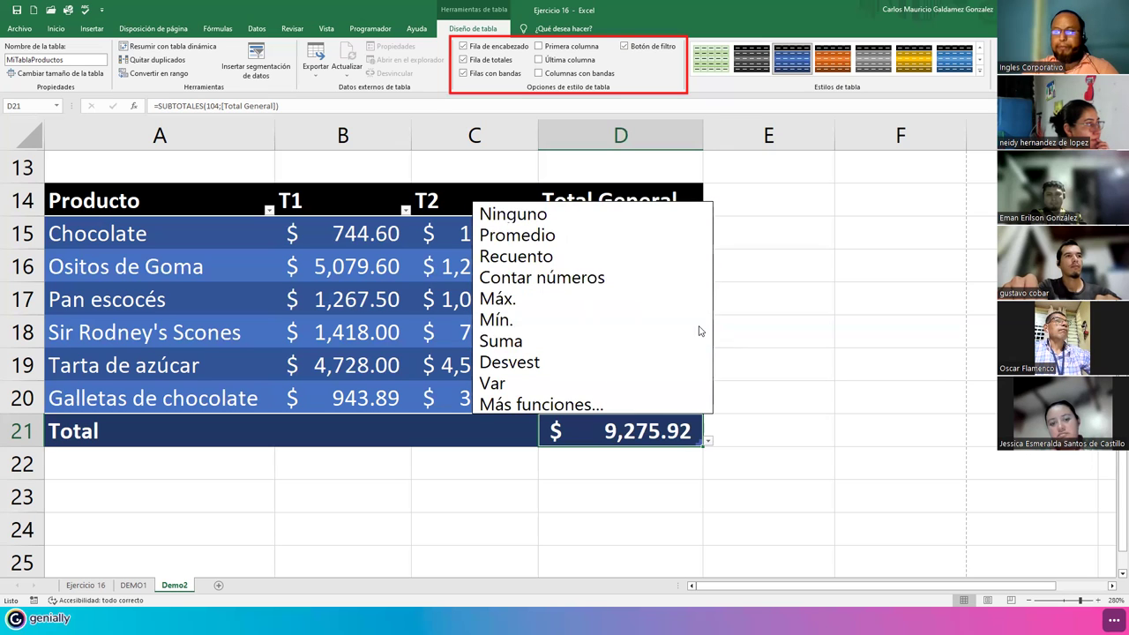
click(520, 235)
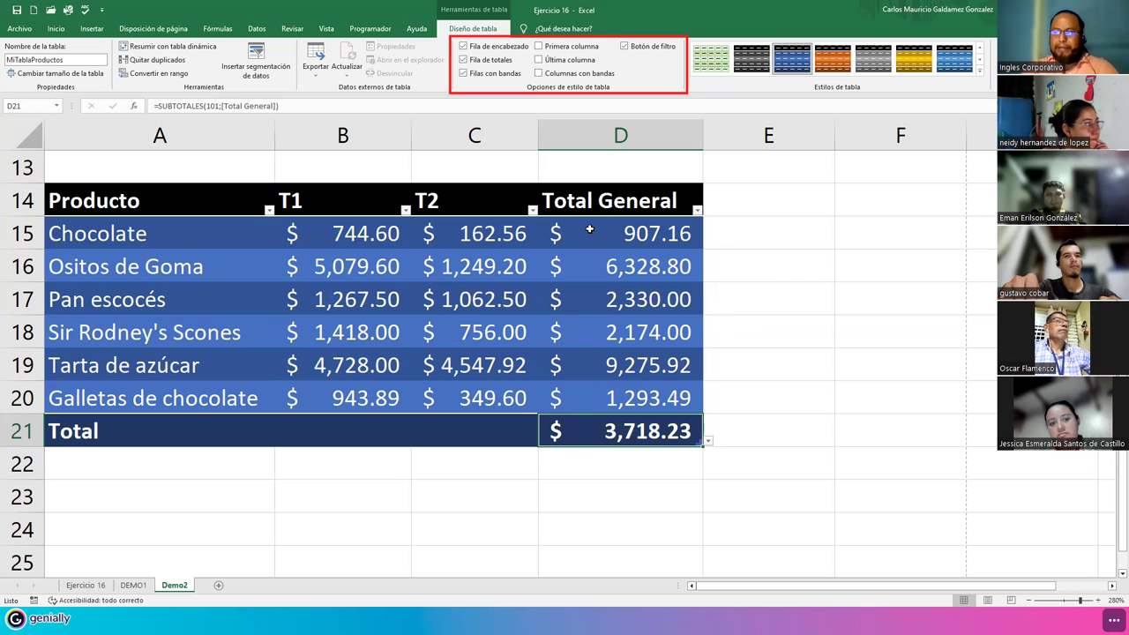
drag(589, 229, 601, 402)
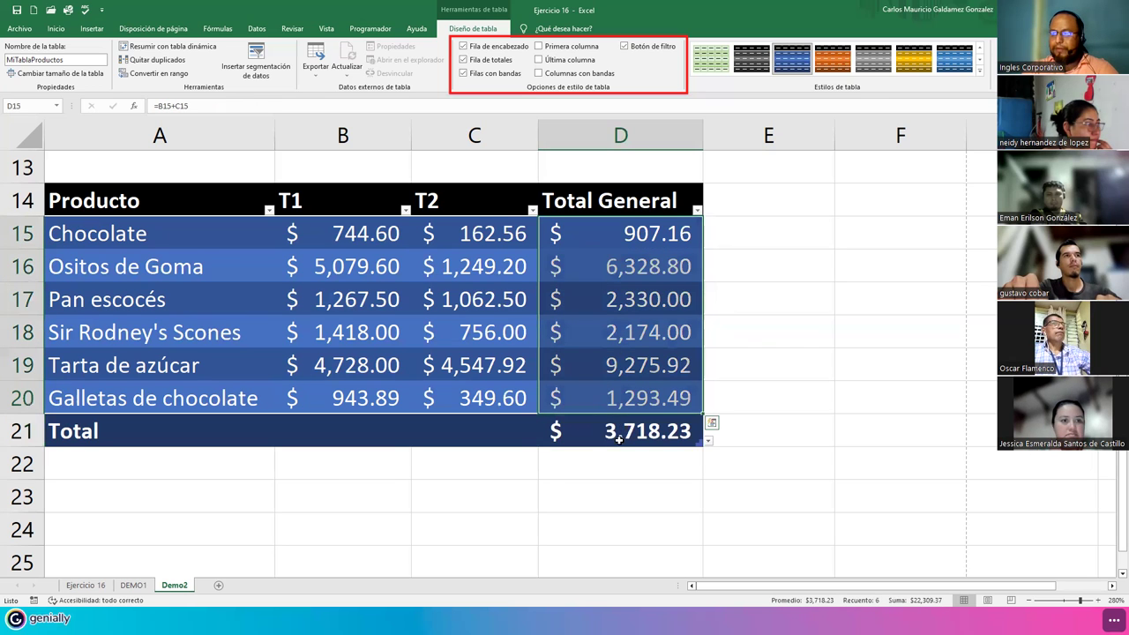
click(677, 441)
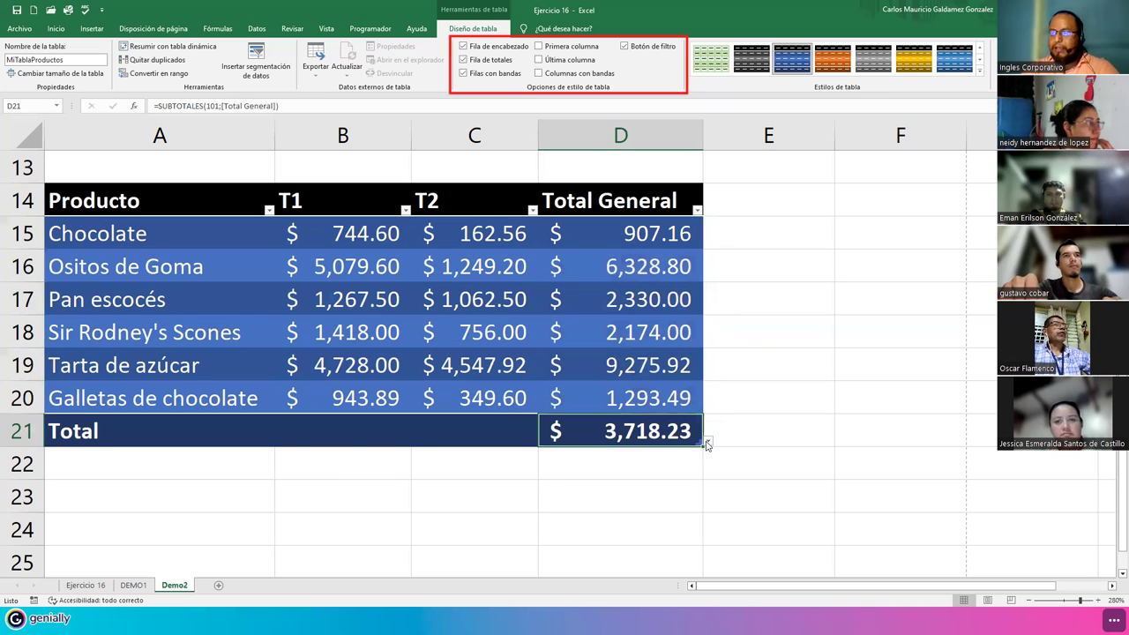
click(708, 441)
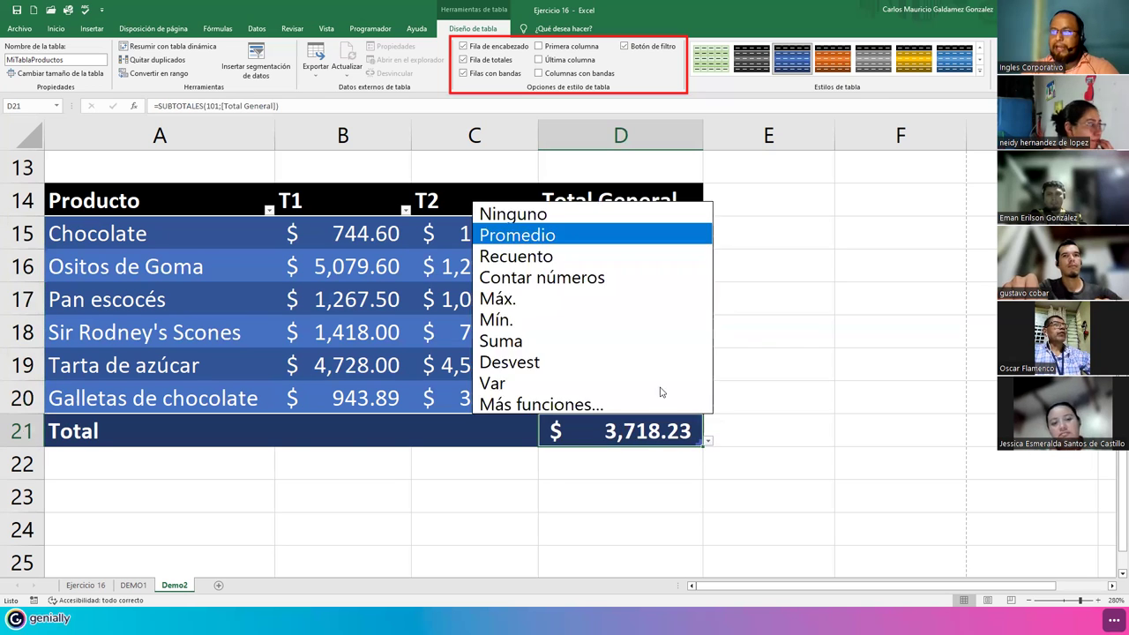
click(520, 256)
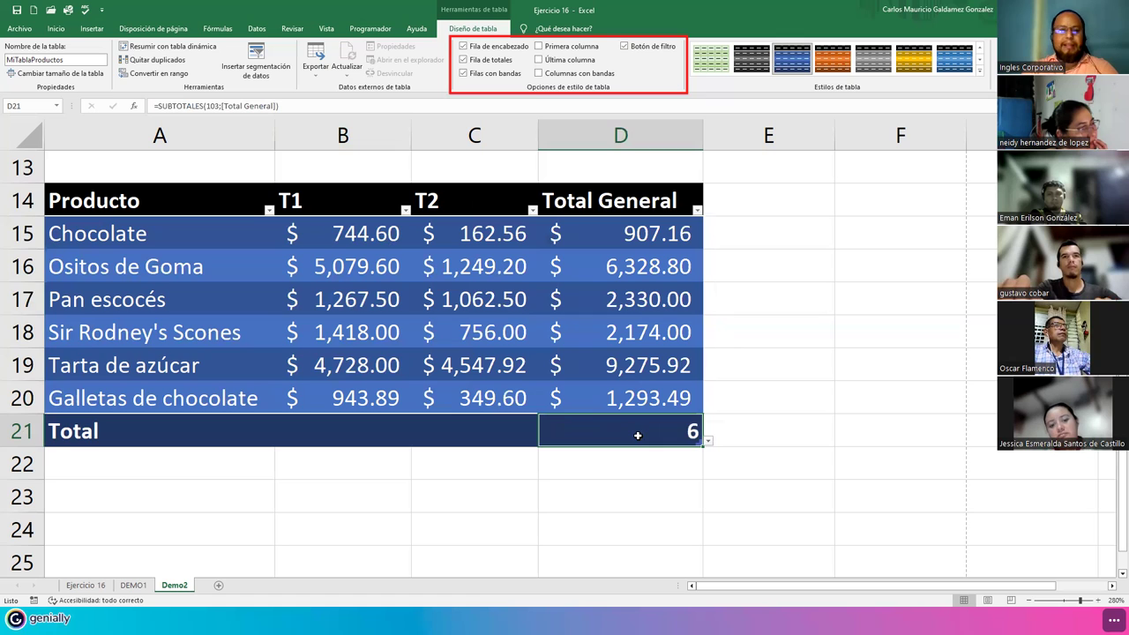
drag(597, 229, 625, 396)
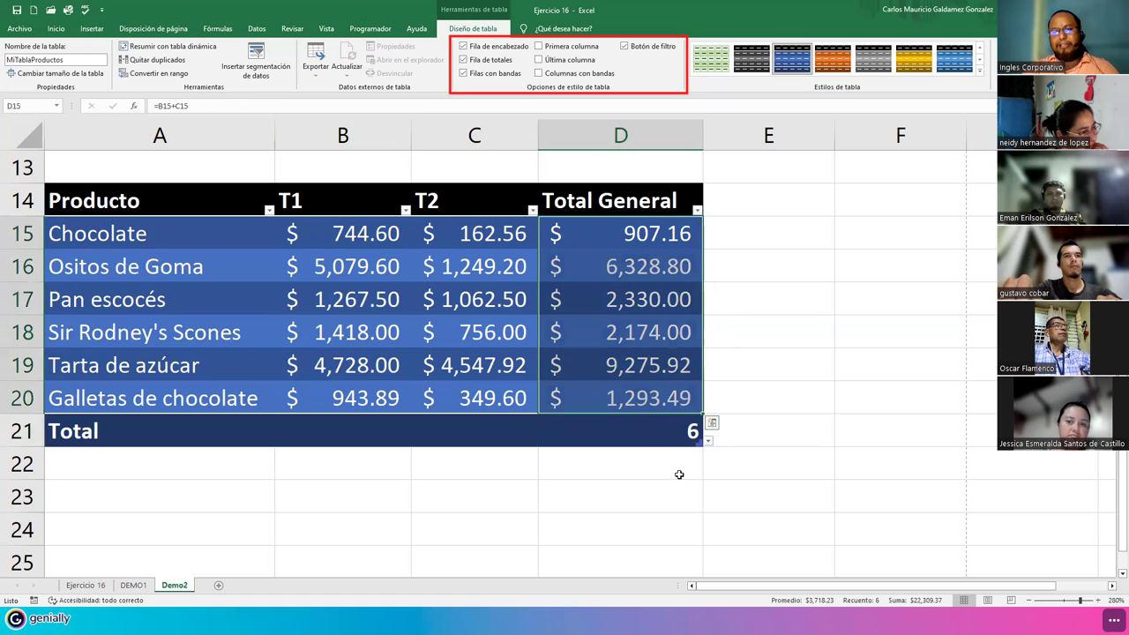
click(708, 442)
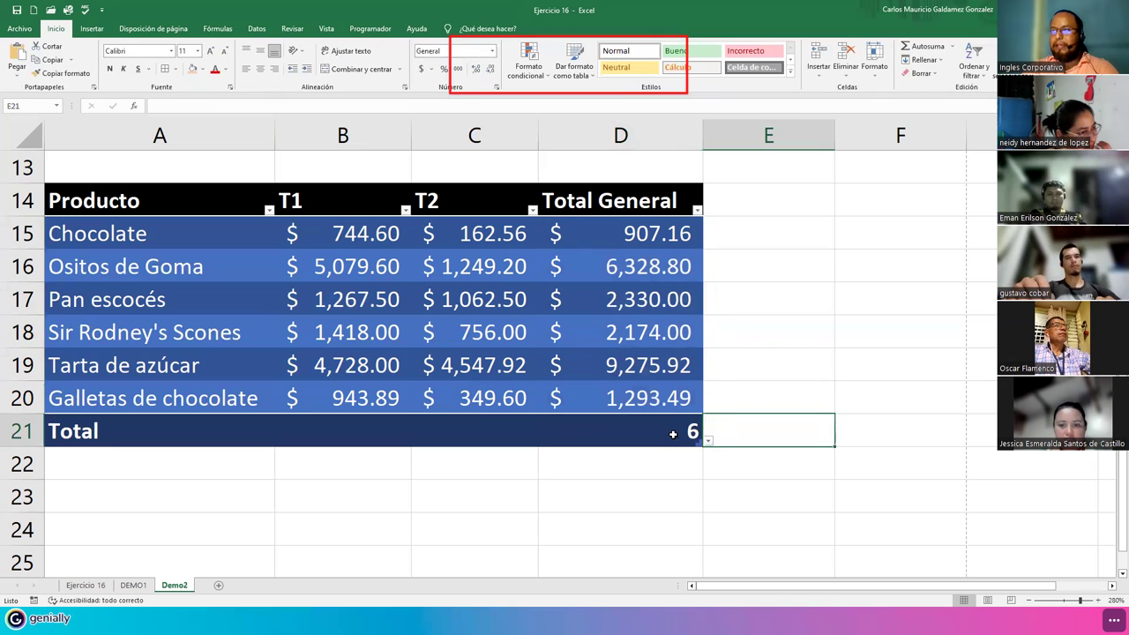
click(702, 446)
click(708, 440)
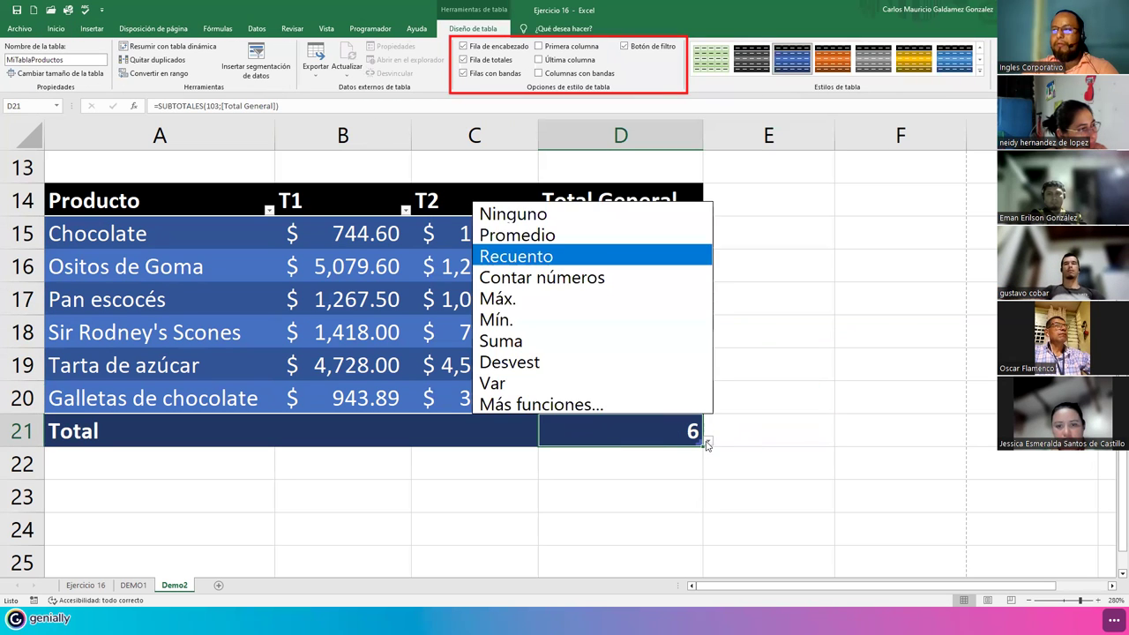
click(548, 274)
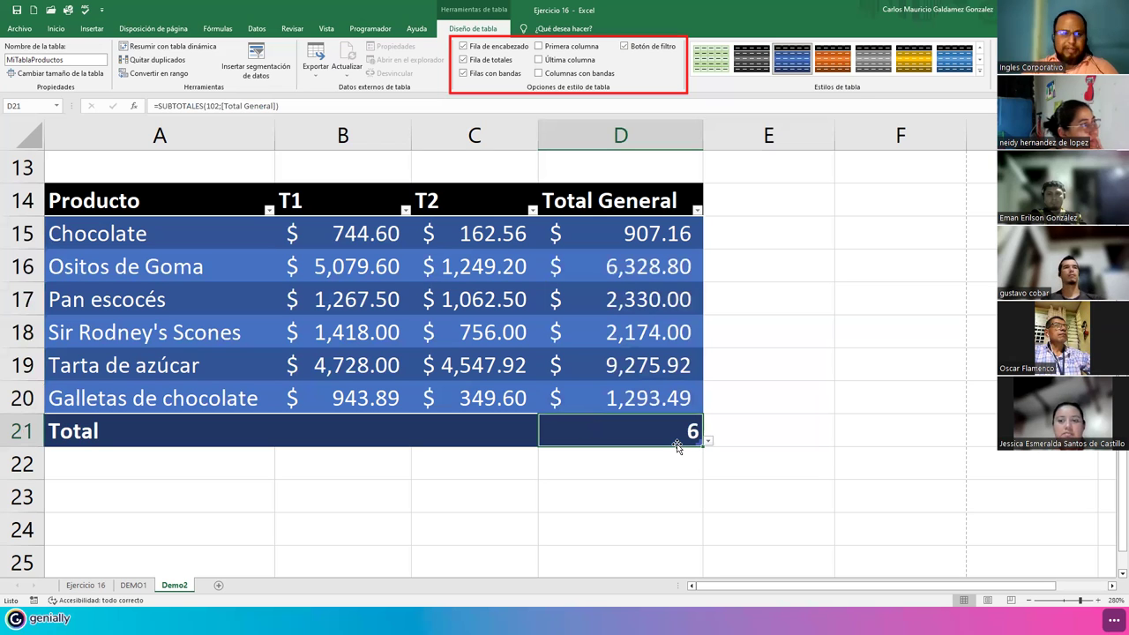
- Try maximum, minimum, standard deviation and variance, then settle D21 on Suma ($22,309.37)
click(707, 441)
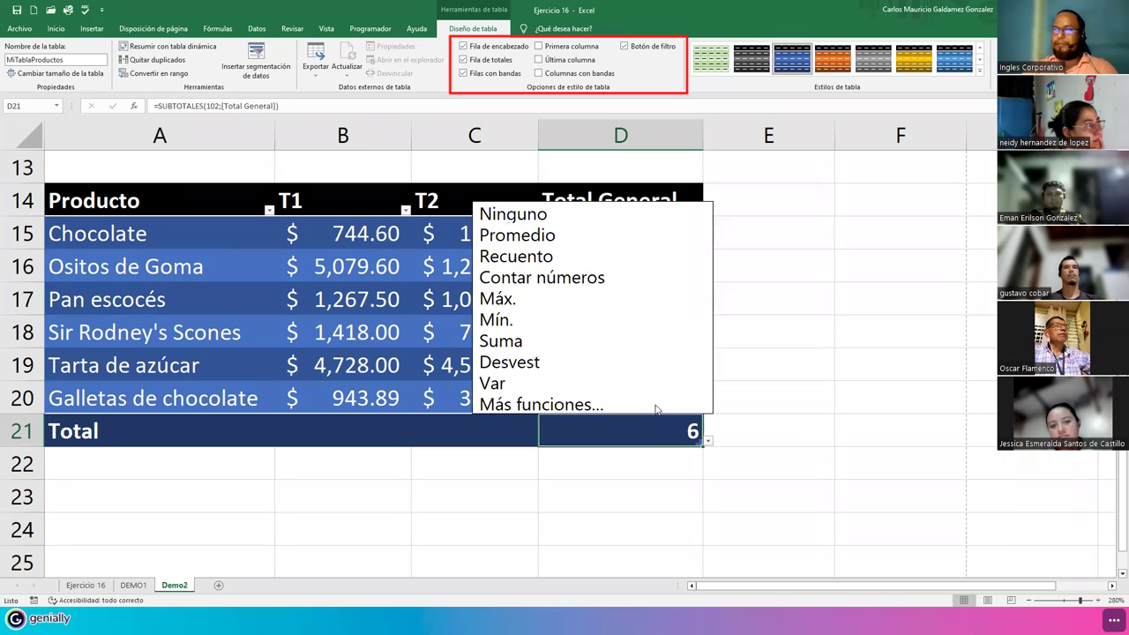
click(707, 442)
click(707, 444)
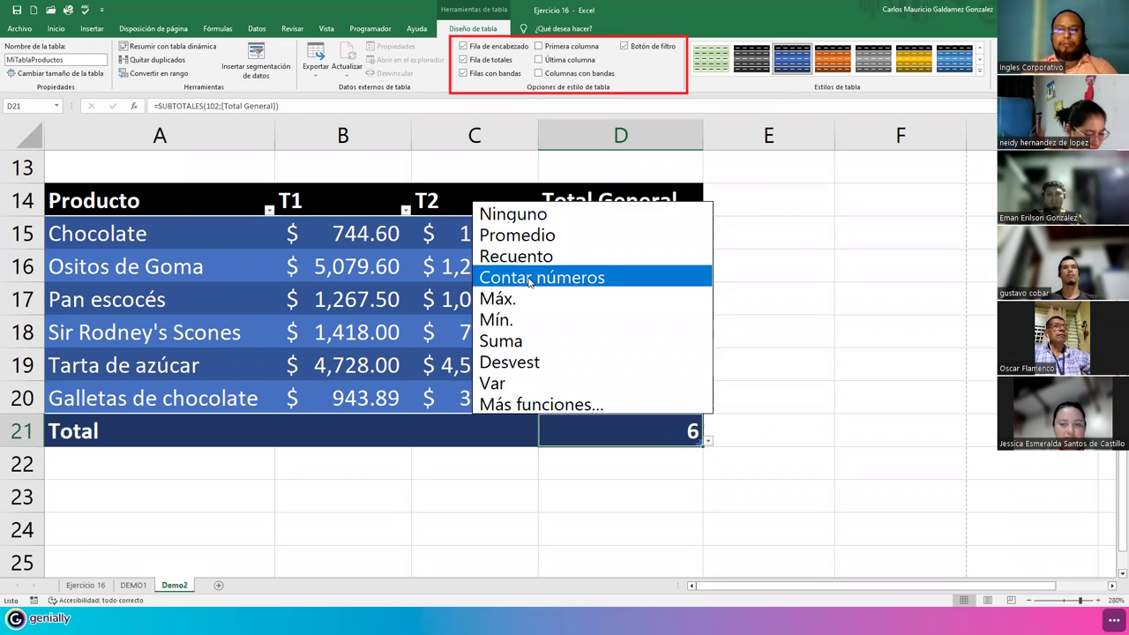
click(529, 300)
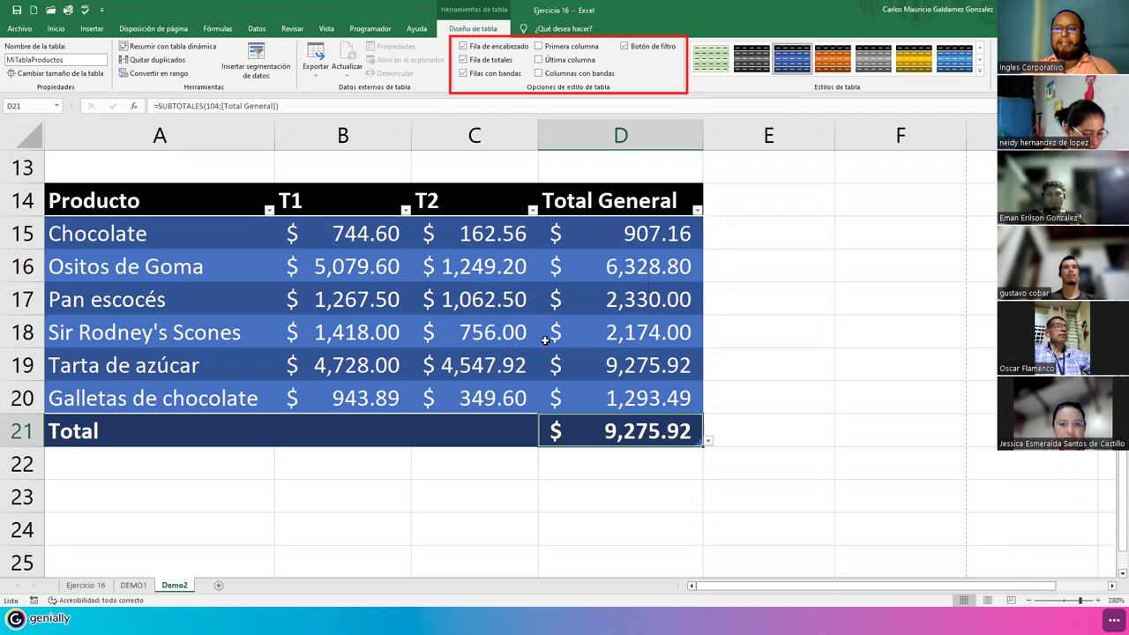
click(708, 444)
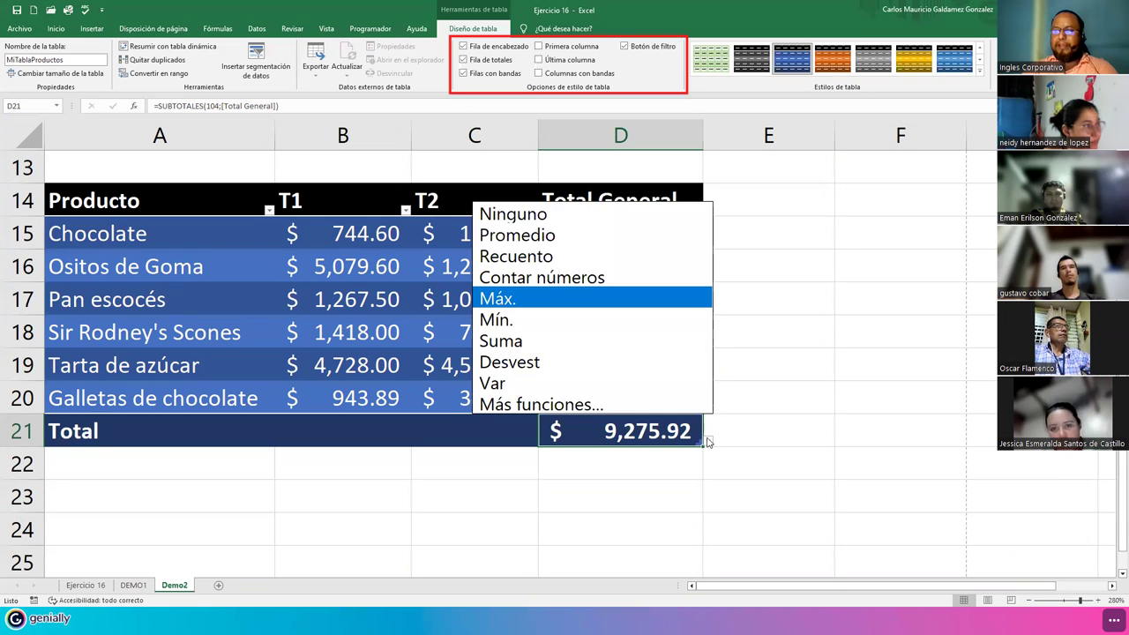
click(516, 320)
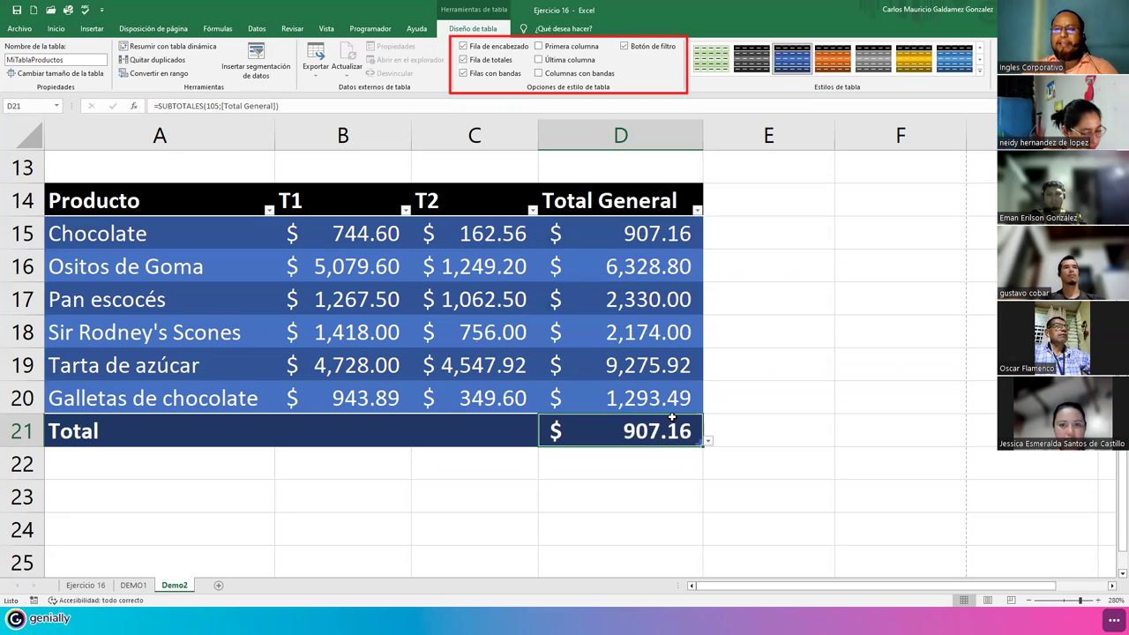
click(708, 441)
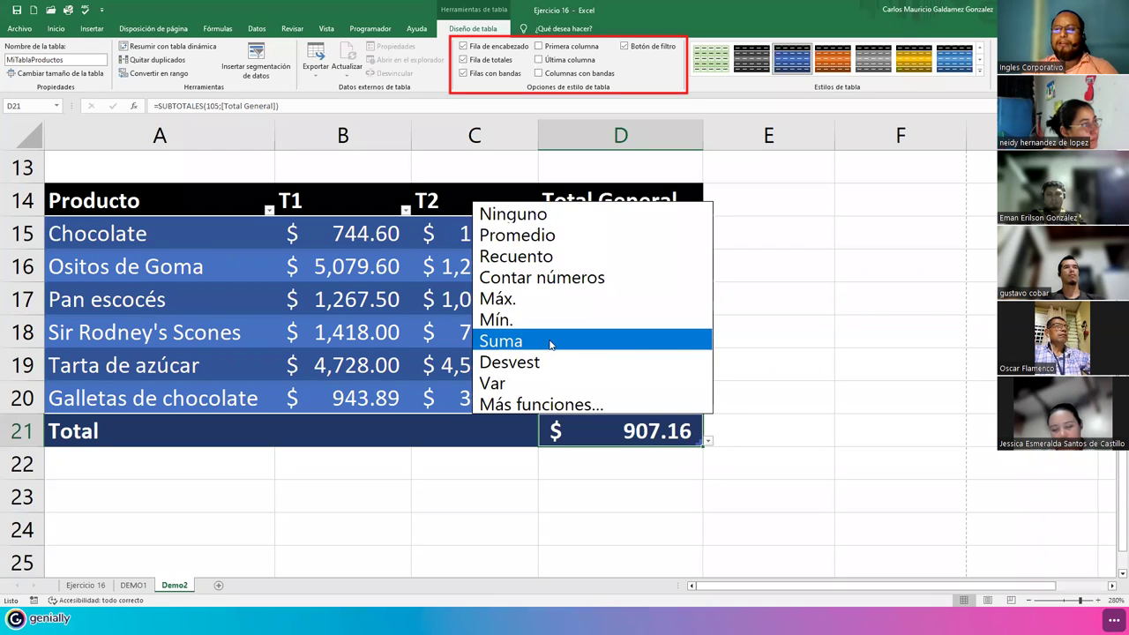
click(550, 342)
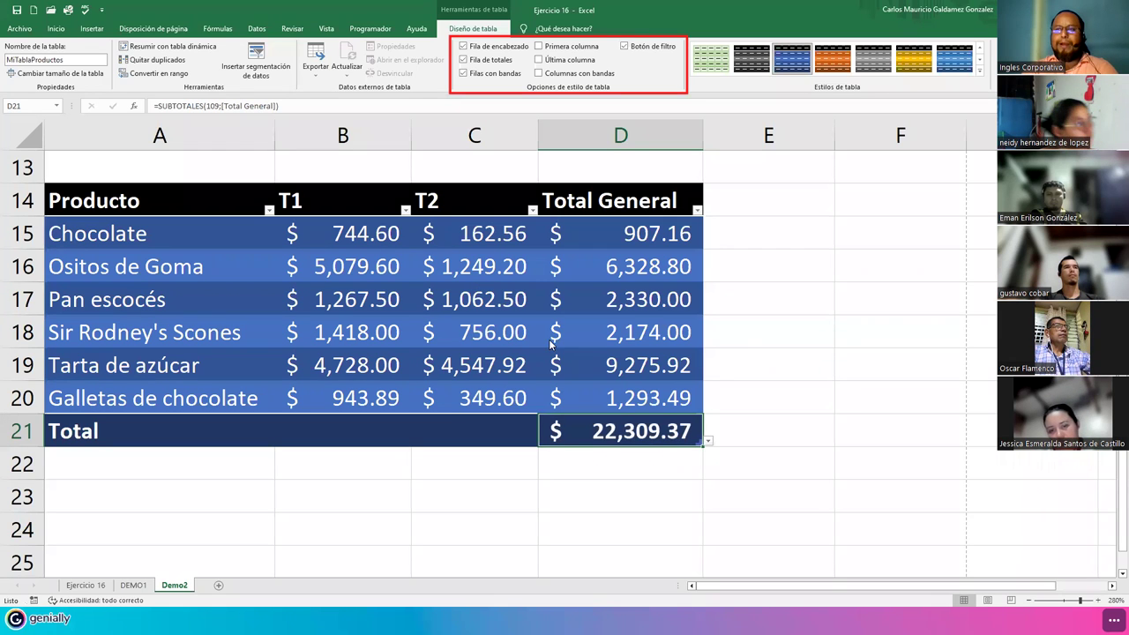
click(708, 441)
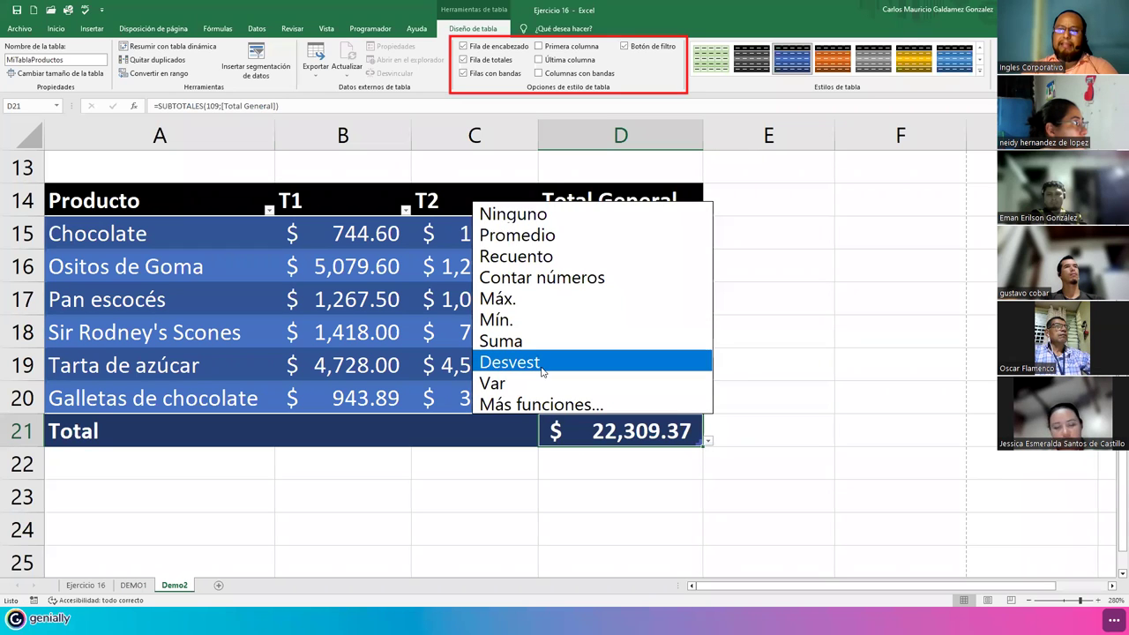
click(542, 371)
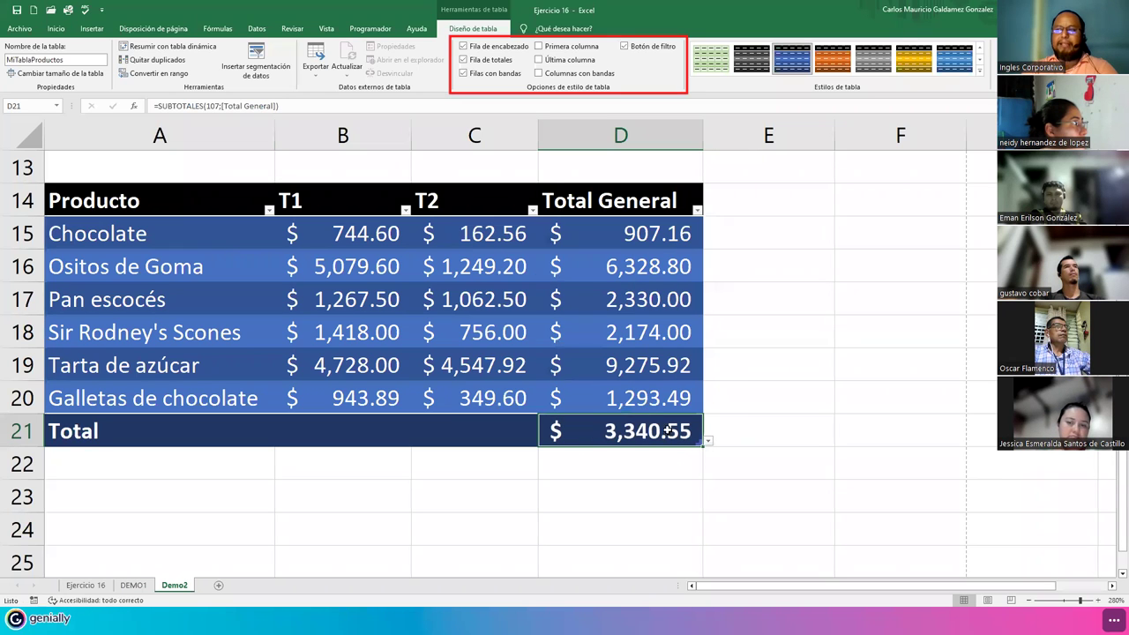
click(708, 441)
click(560, 387)
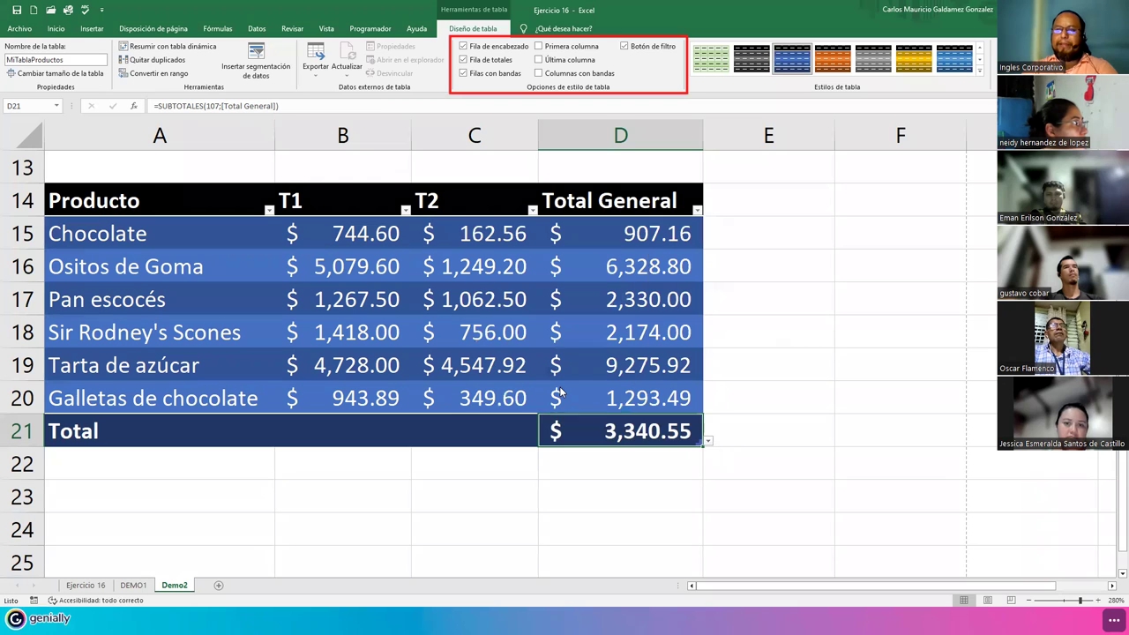
click(710, 441)
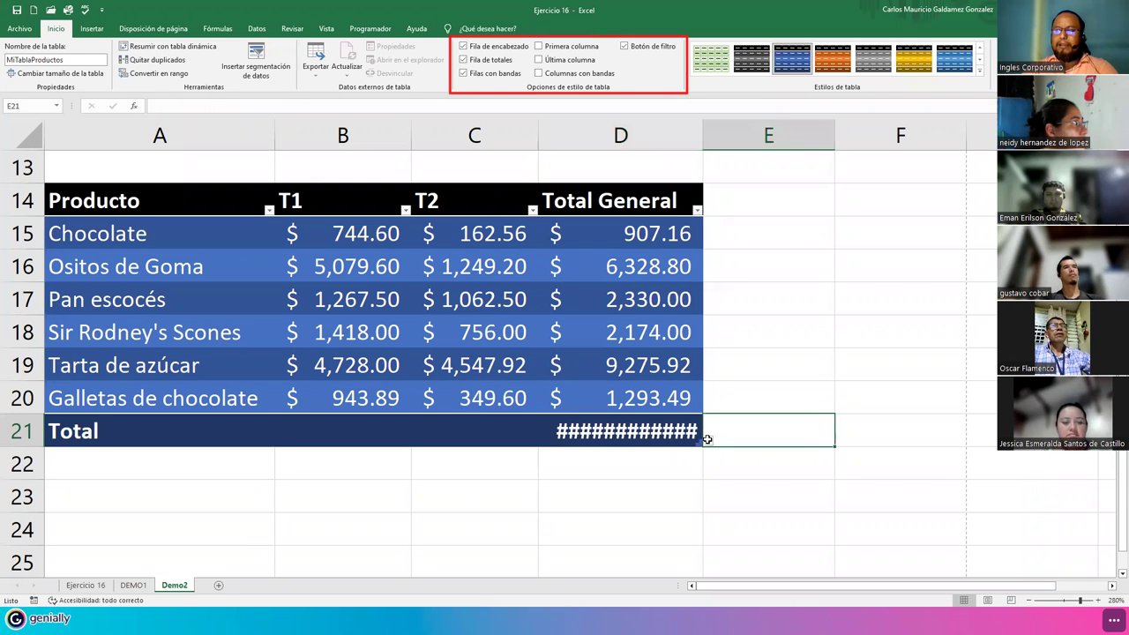
click(701, 437)
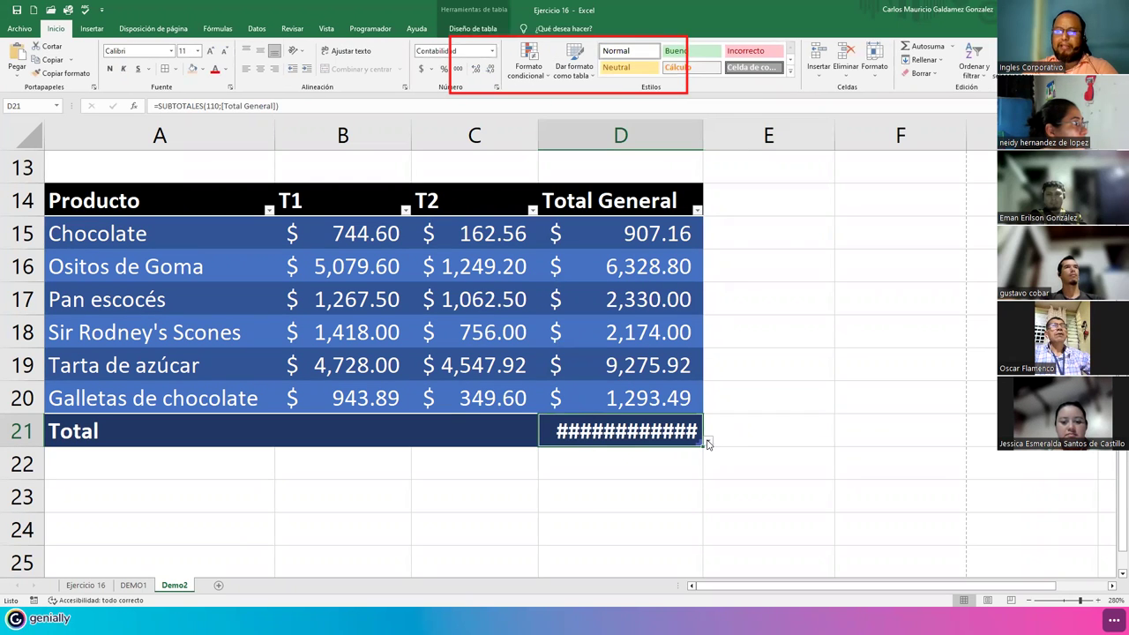
click(707, 441)
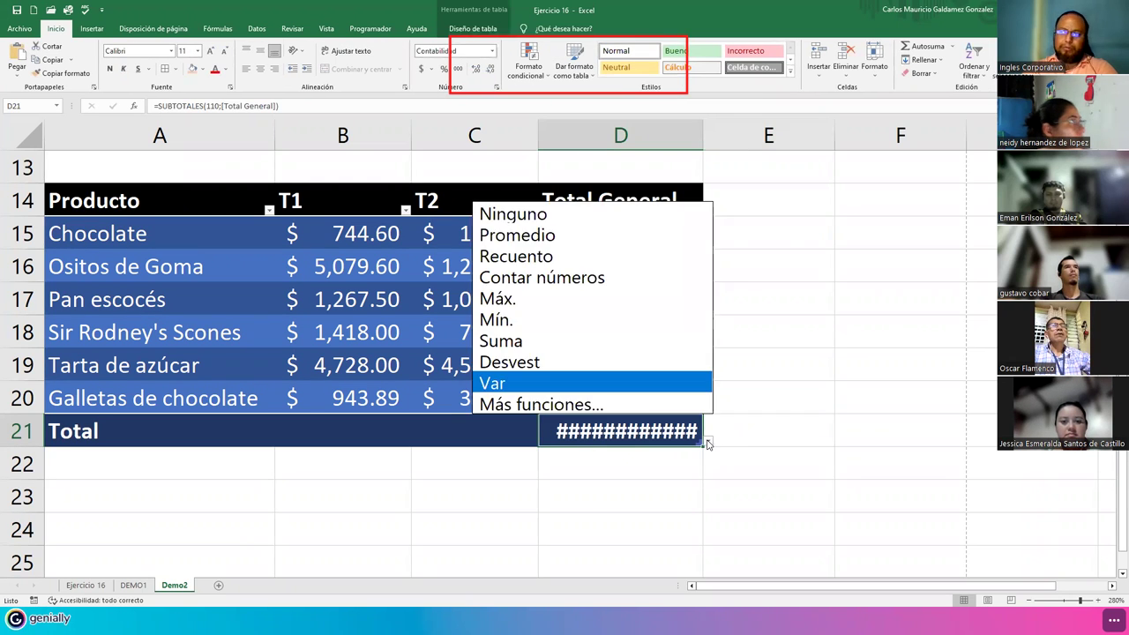
click(515, 344)
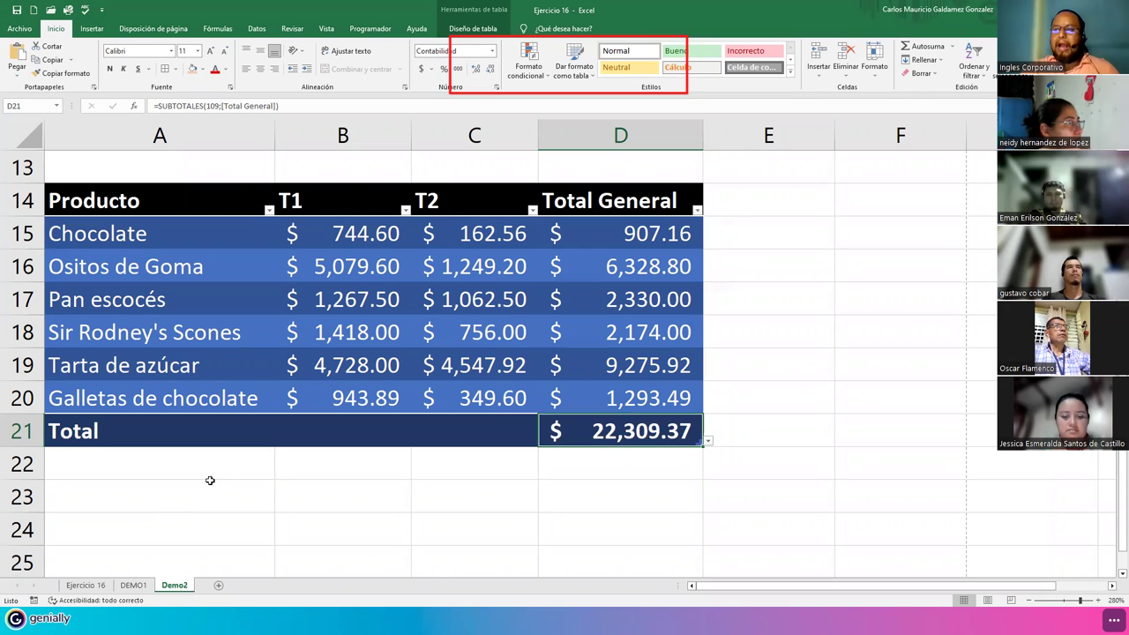
- Set the B21 and C21 totals to Suma, giving $14,181.59 for T1 and $8,127.78 for T2
click(320, 428)
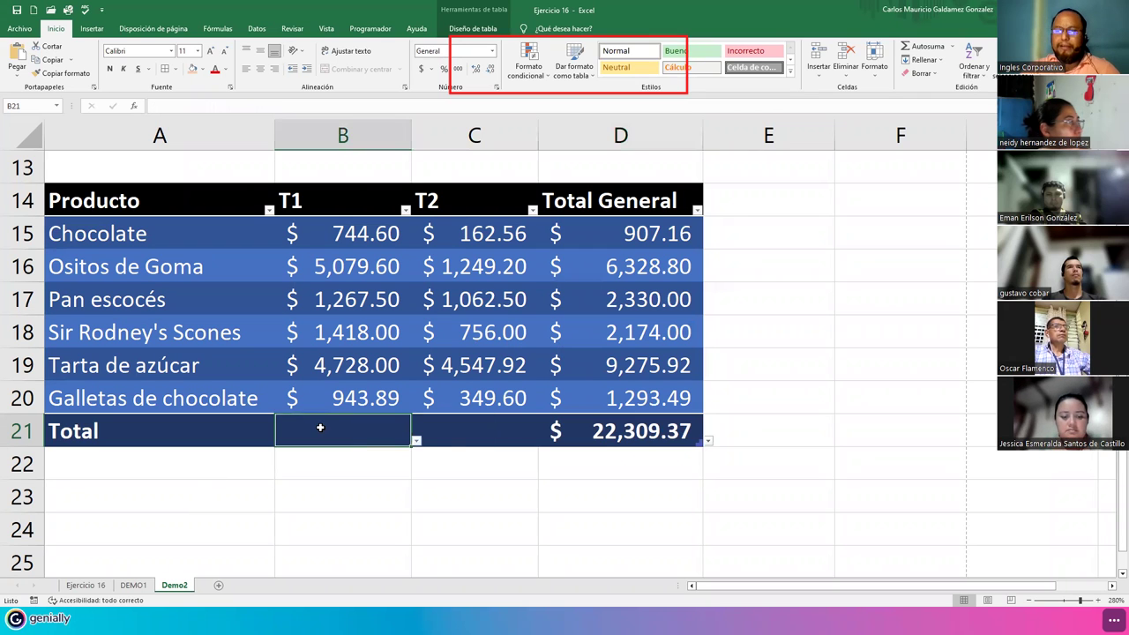
click(228, 426)
click(465, 430)
click(373, 425)
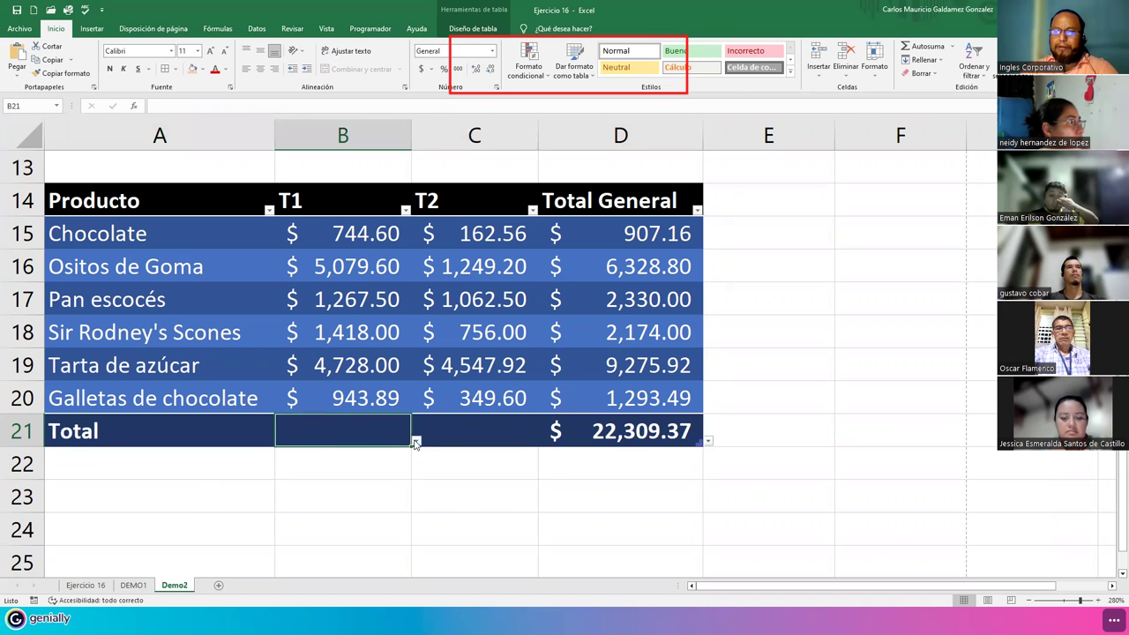
click(415, 442)
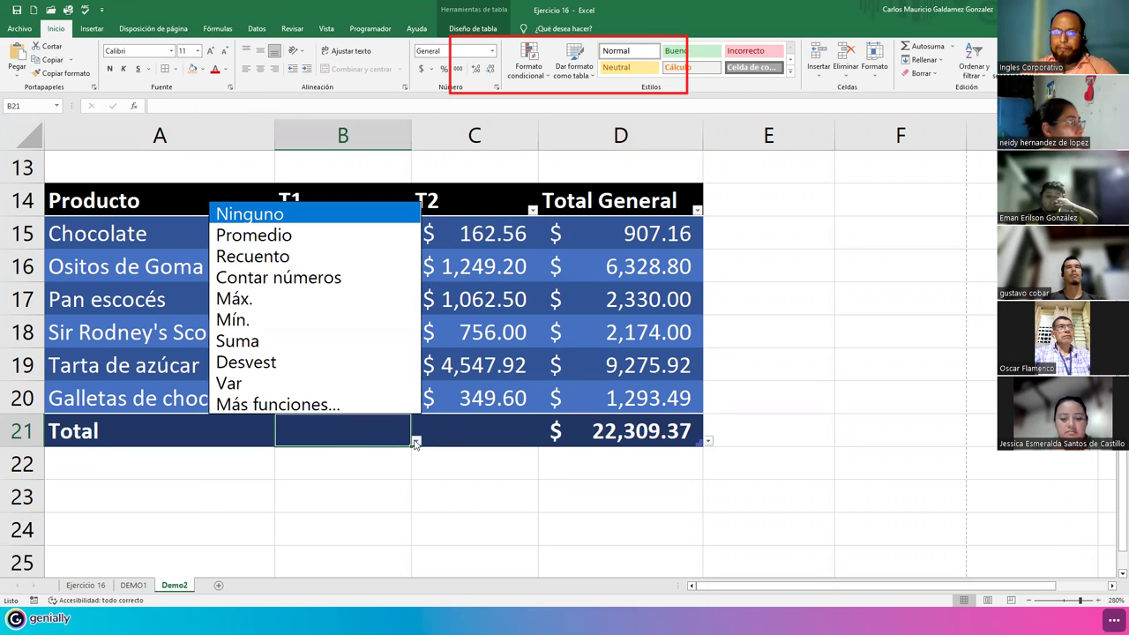
click(326, 341)
click(534, 433)
click(542, 439)
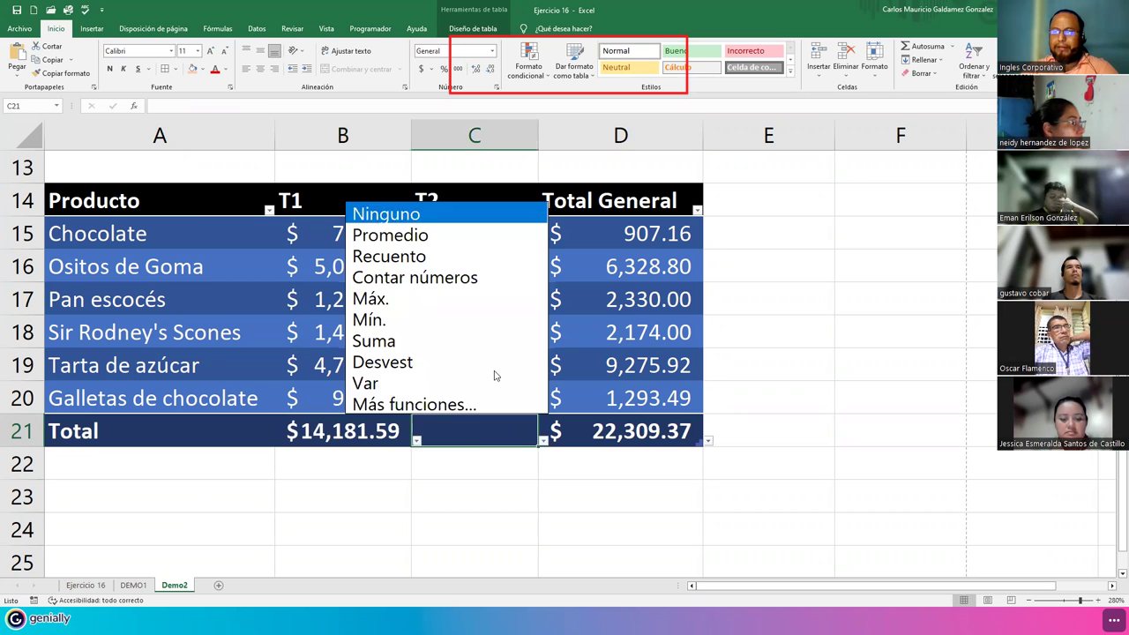
click(445, 338)
click(430, 405)
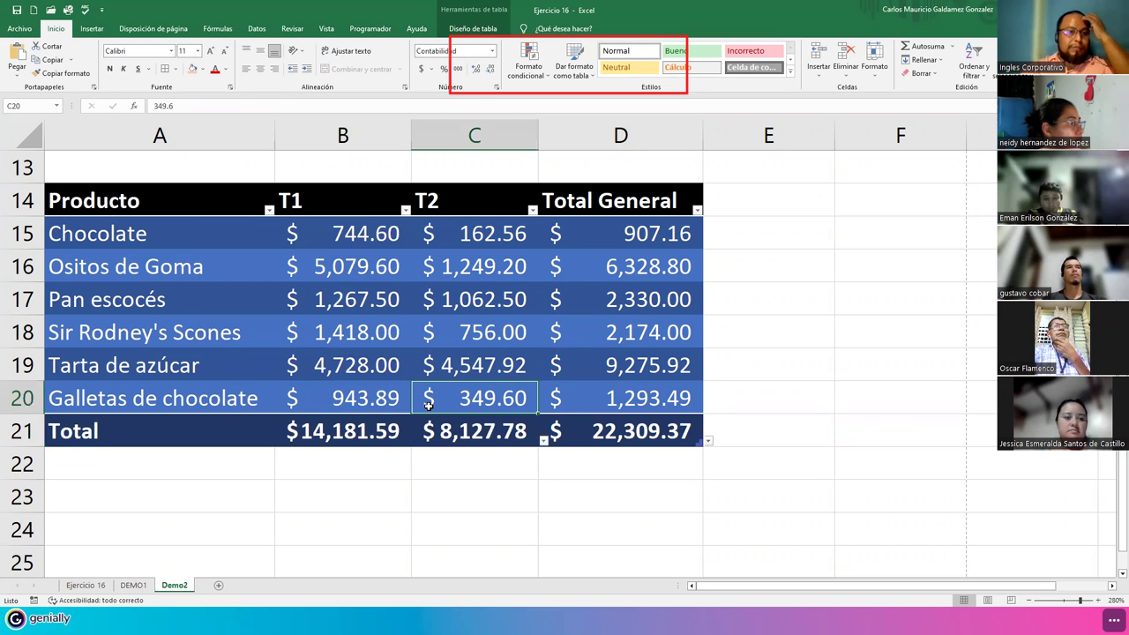
click(232, 281)
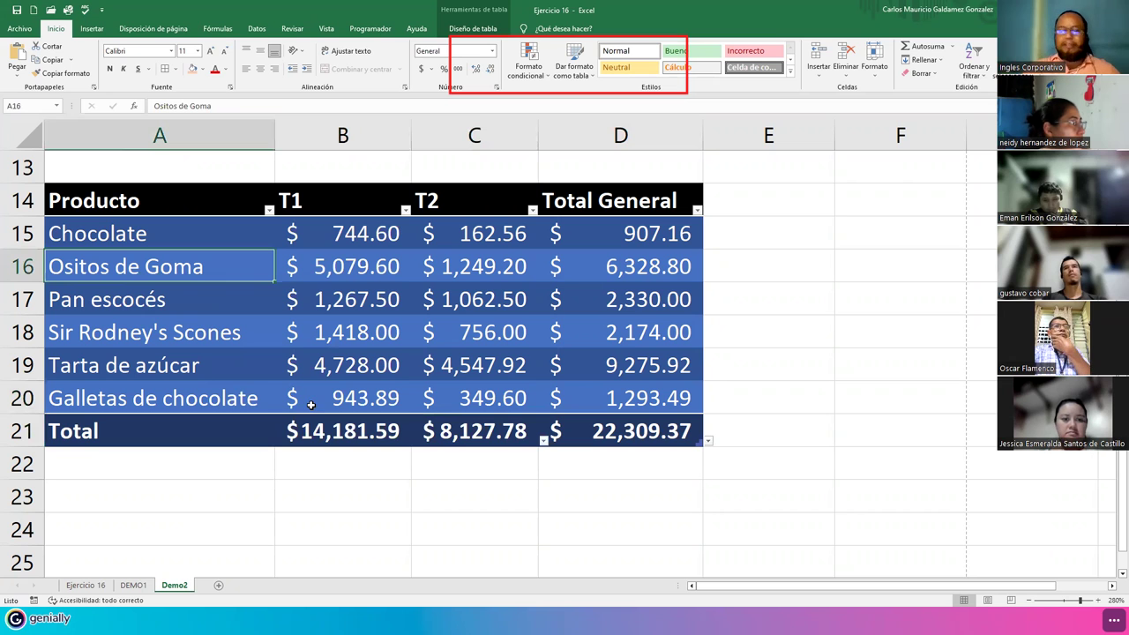
scroll(311, 393, up, 4)
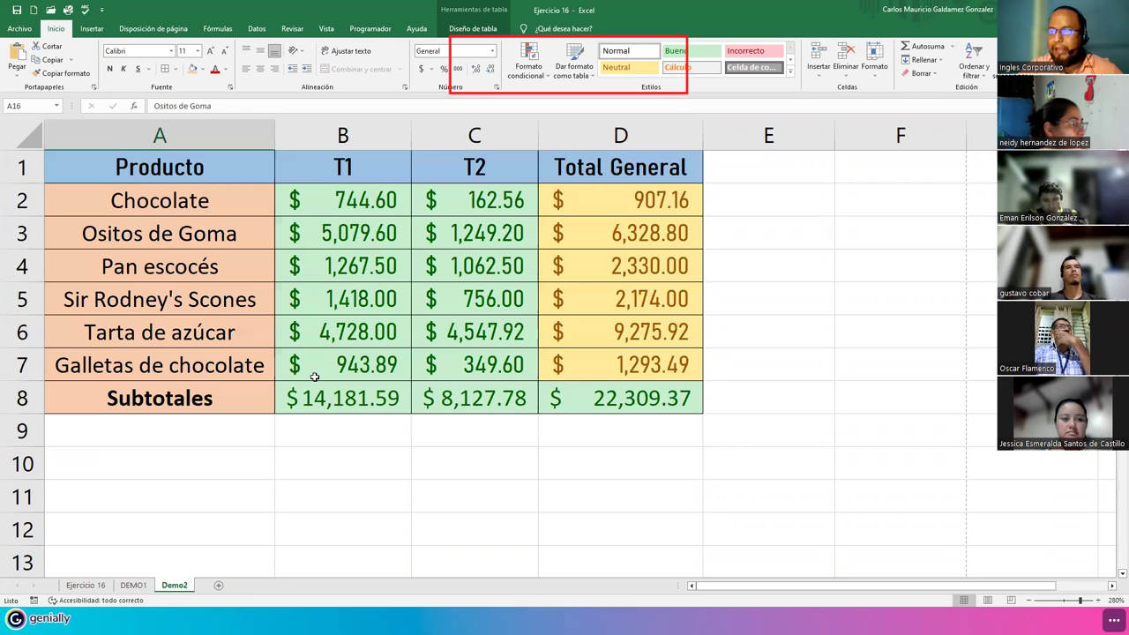
scroll(404, 309, down, 1)
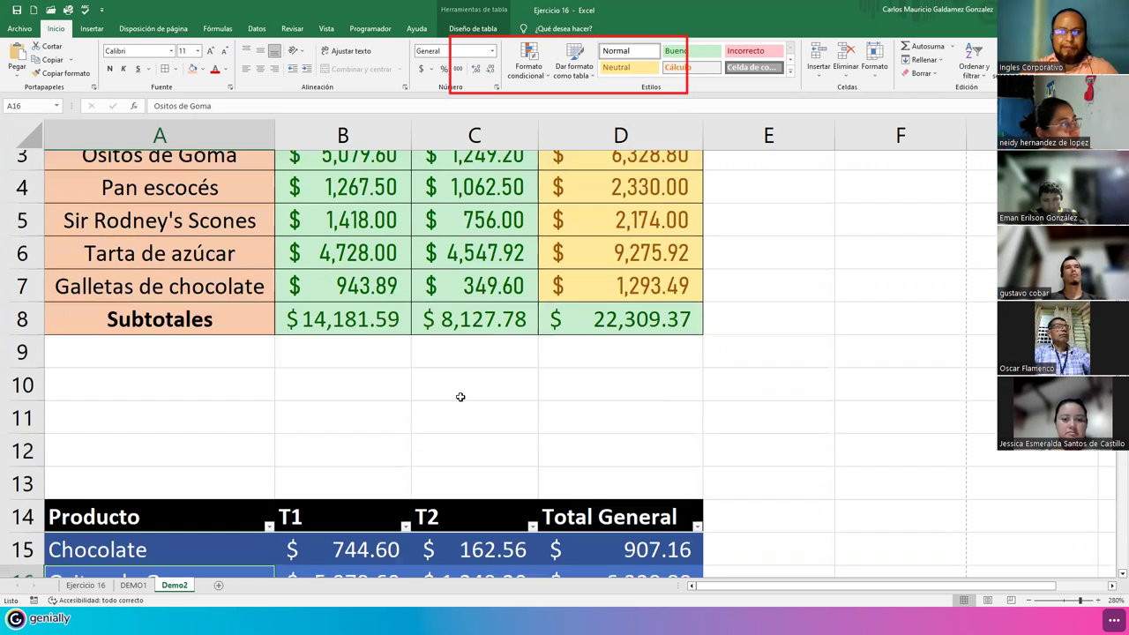
scroll(461, 396, down, 3)
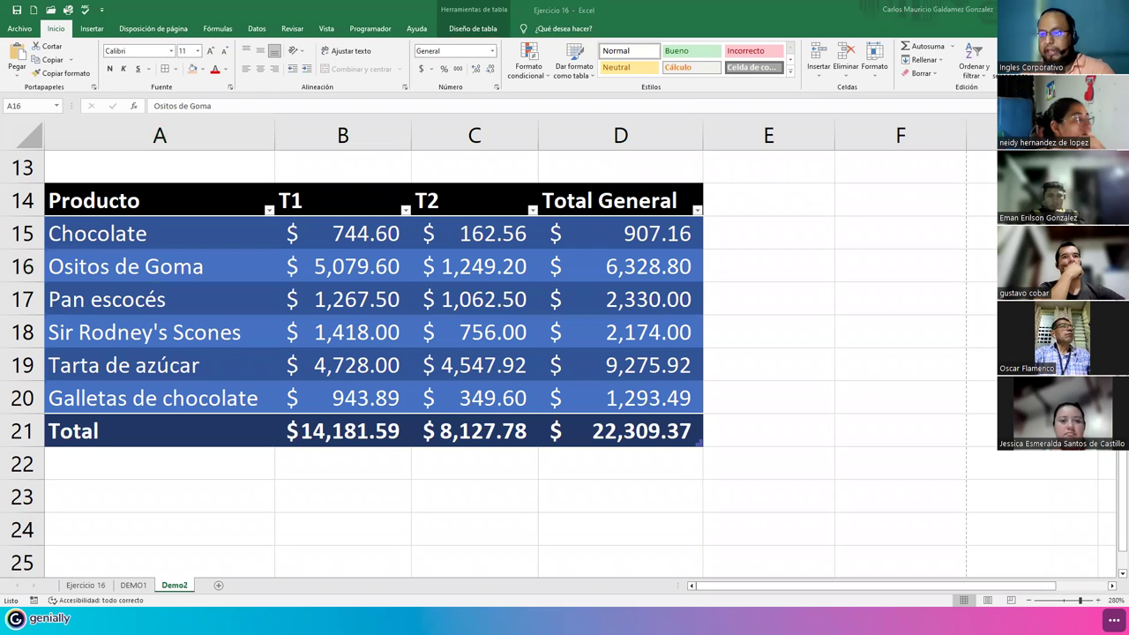
- On the DEMO1 sheet, apply the Normal cell style to A1:L16 to remove currency formatting
click(133, 585)
click(334, 344)
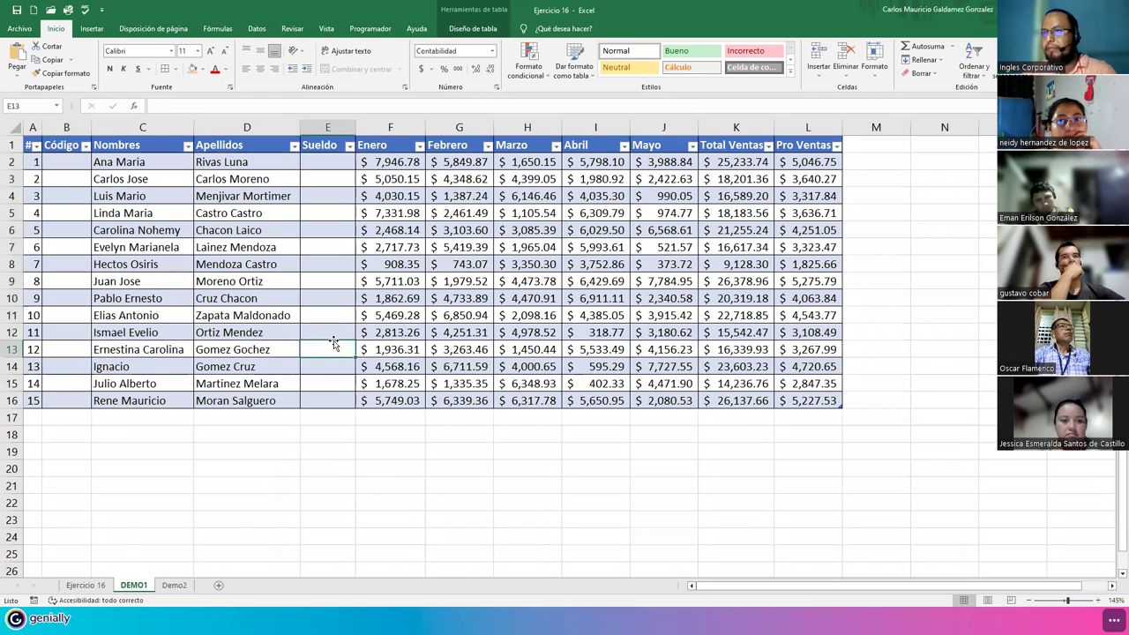
click(197, 235)
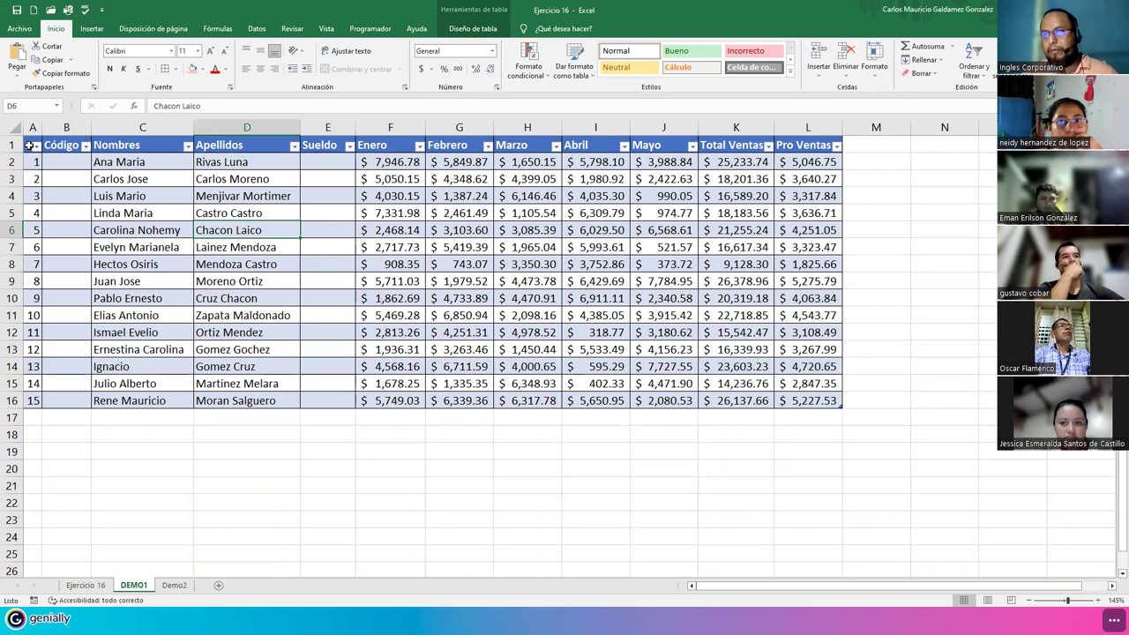
drag(30, 145, 807, 400)
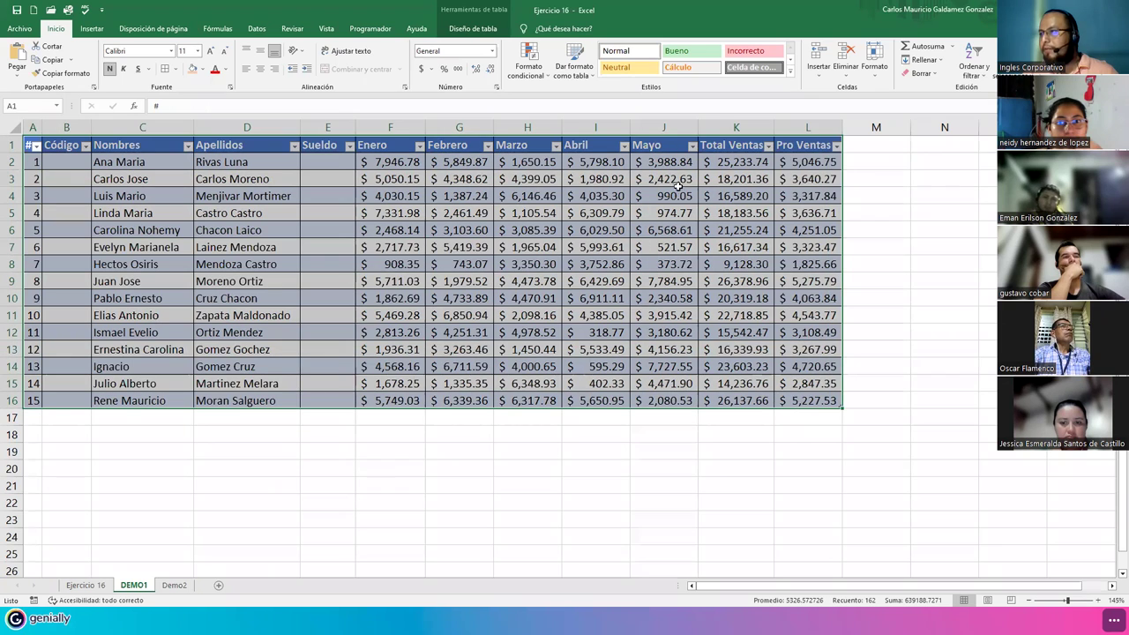
click(620, 54)
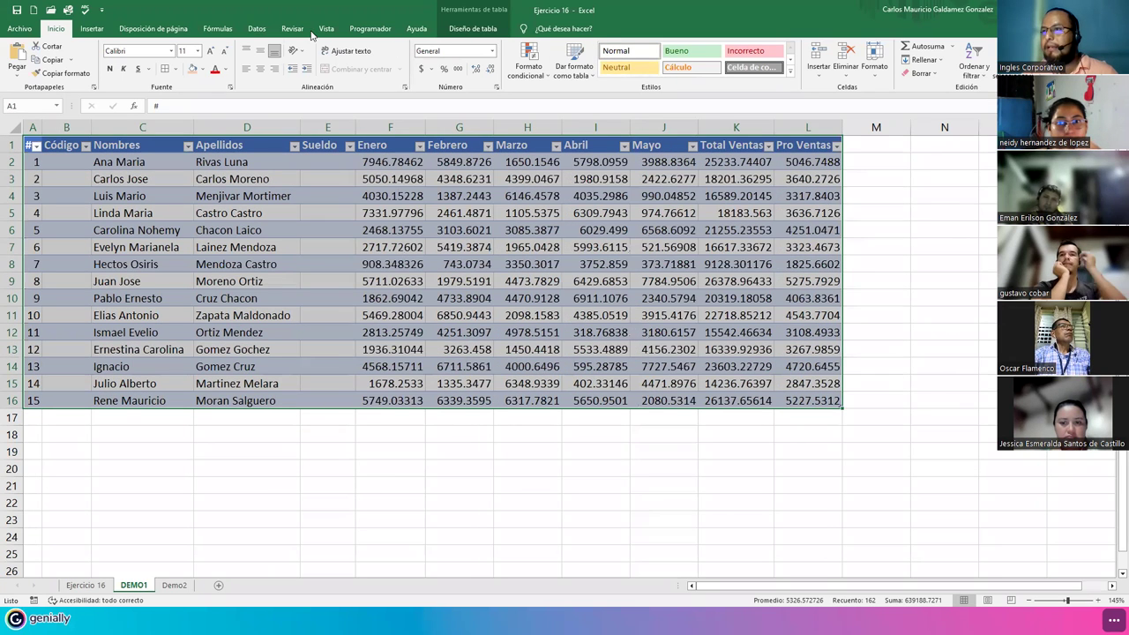
- Convert Tabla4 to a range and reapply Normal to clear the header and banded fills
click(456, 31)
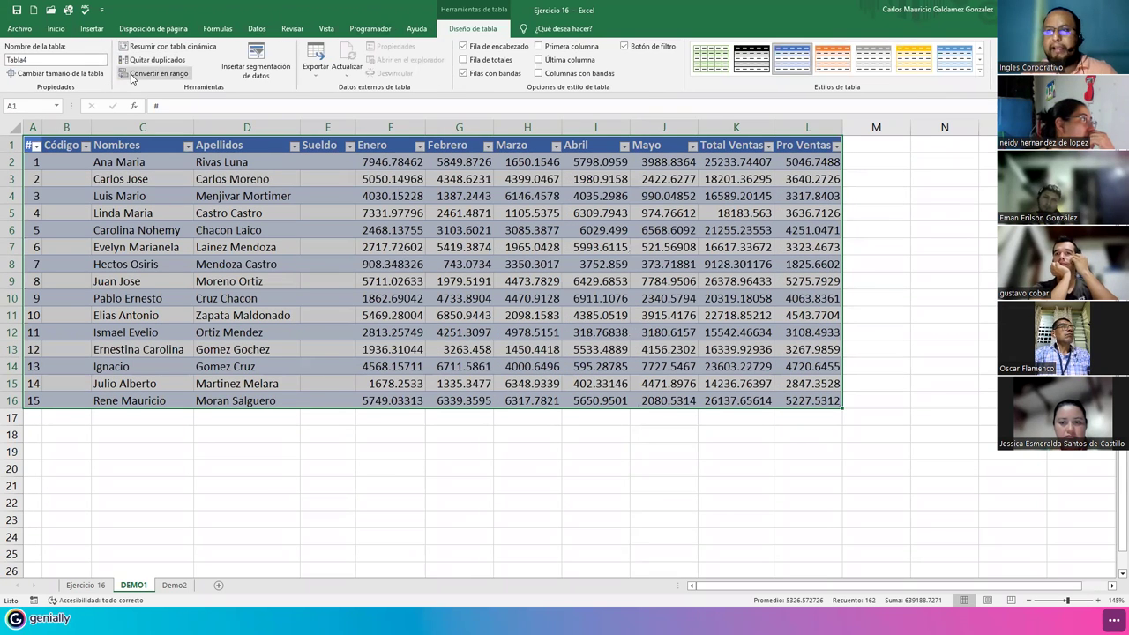
click(132, 74)
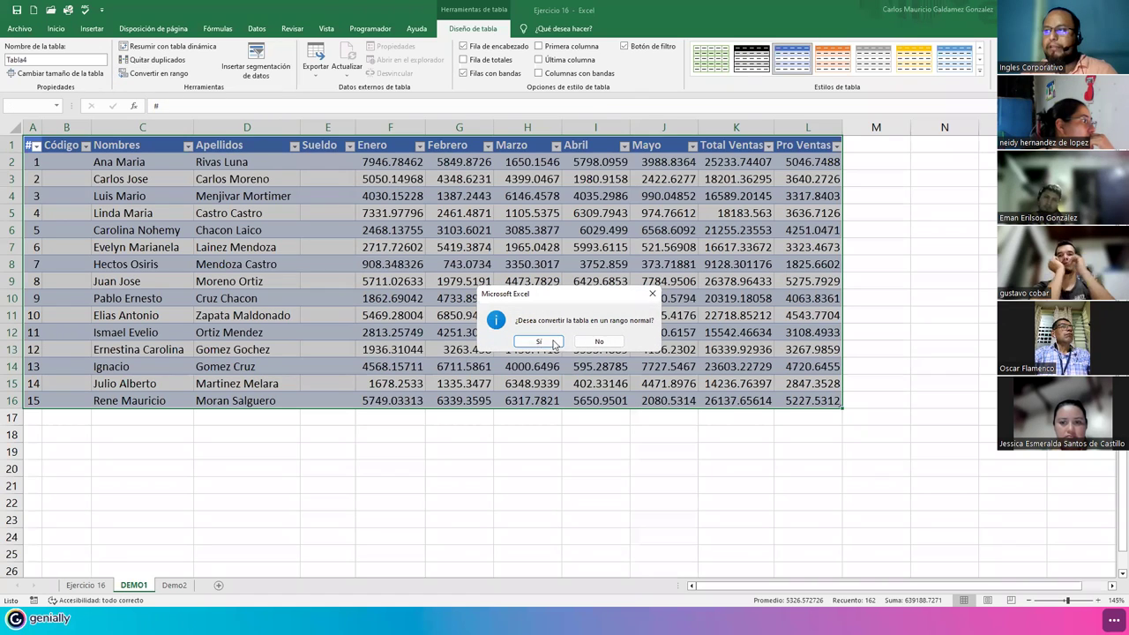
click(539, 342)
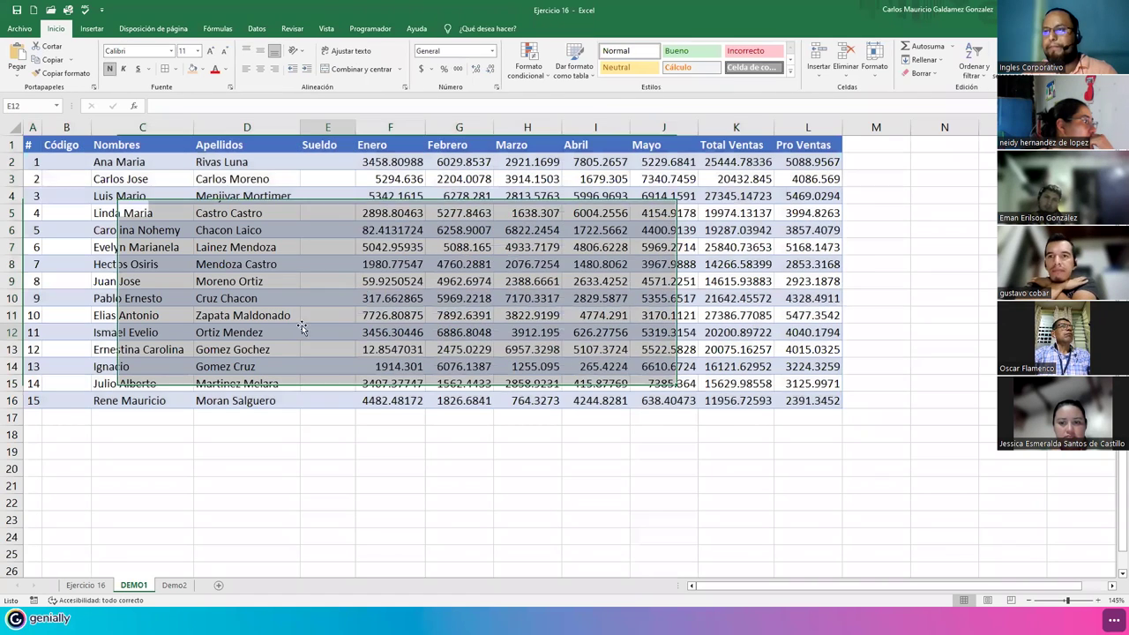
drag(466, 236, 843, 407)
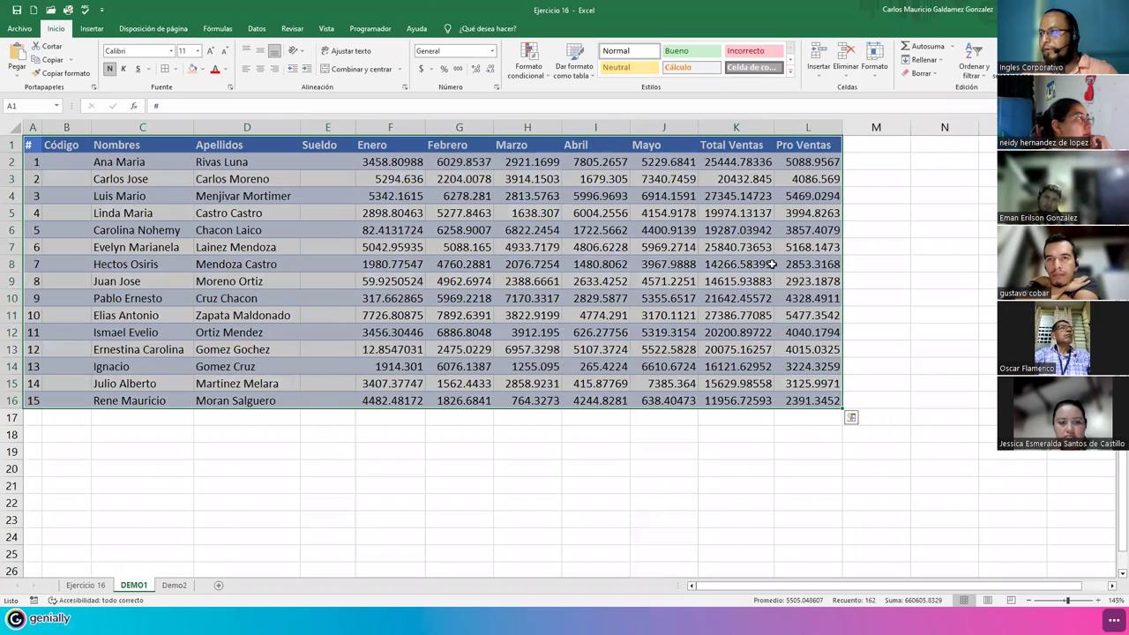
click(623, 51)
click(367, 317)
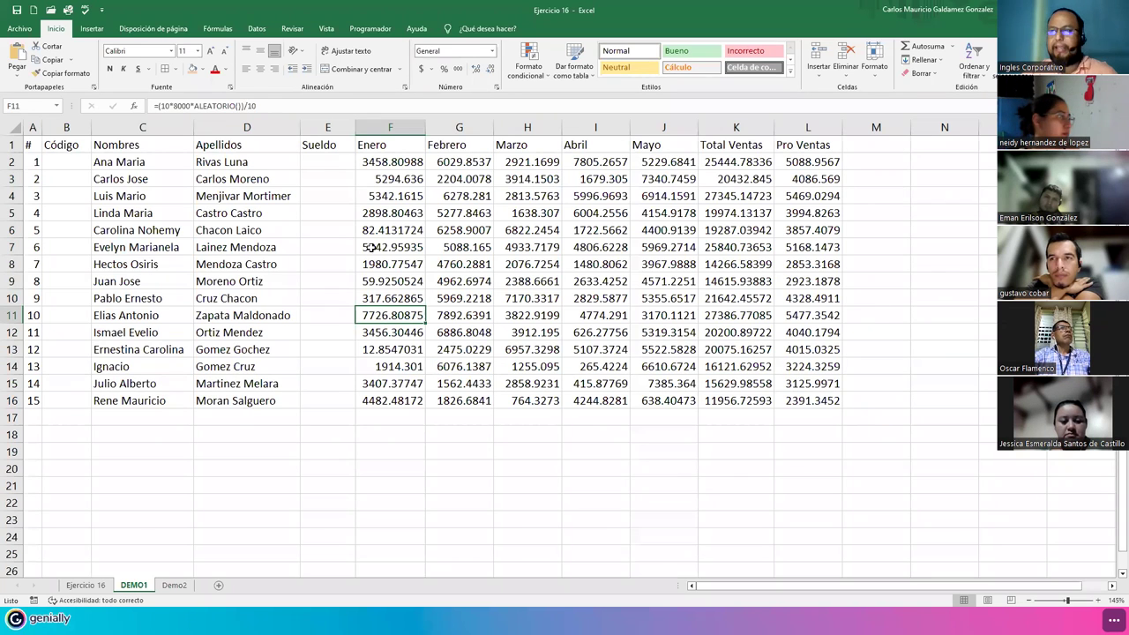
drag(320, 160, 326, 399)
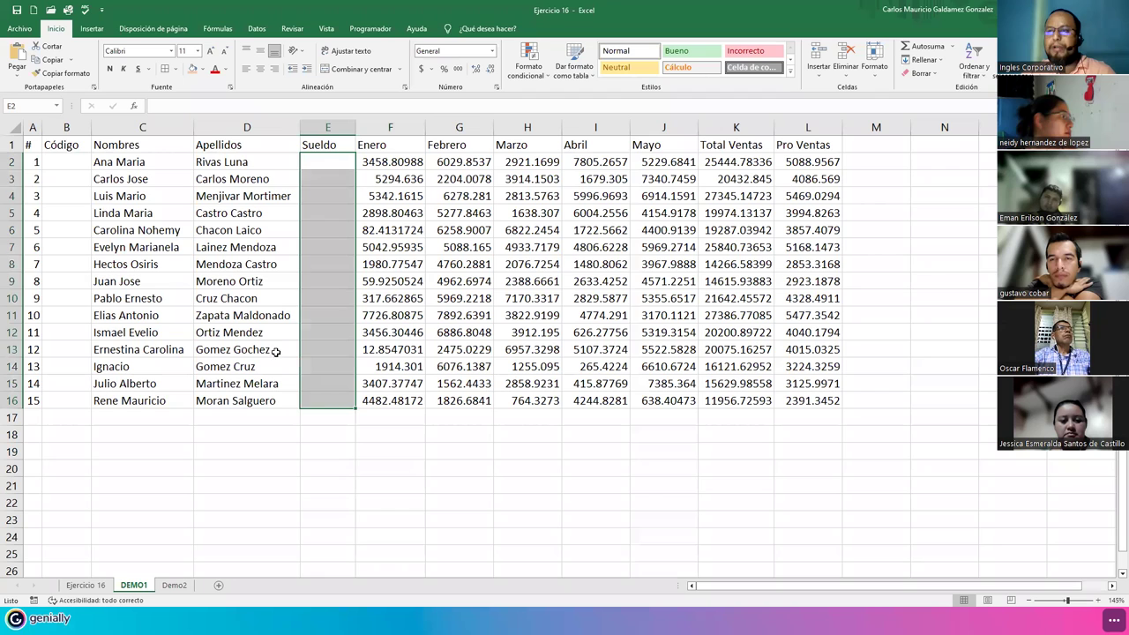
- Create a table again from the DEMO1 data $A$1:$L$16 with headers
drag(73, 164, 76, 398)
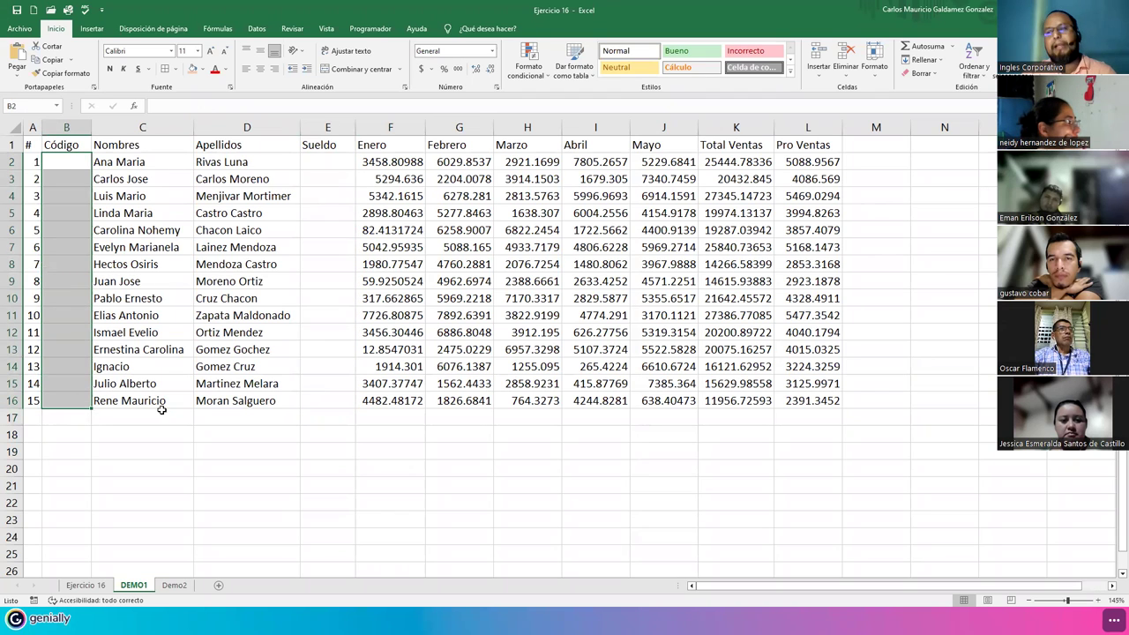
click(374, 161)
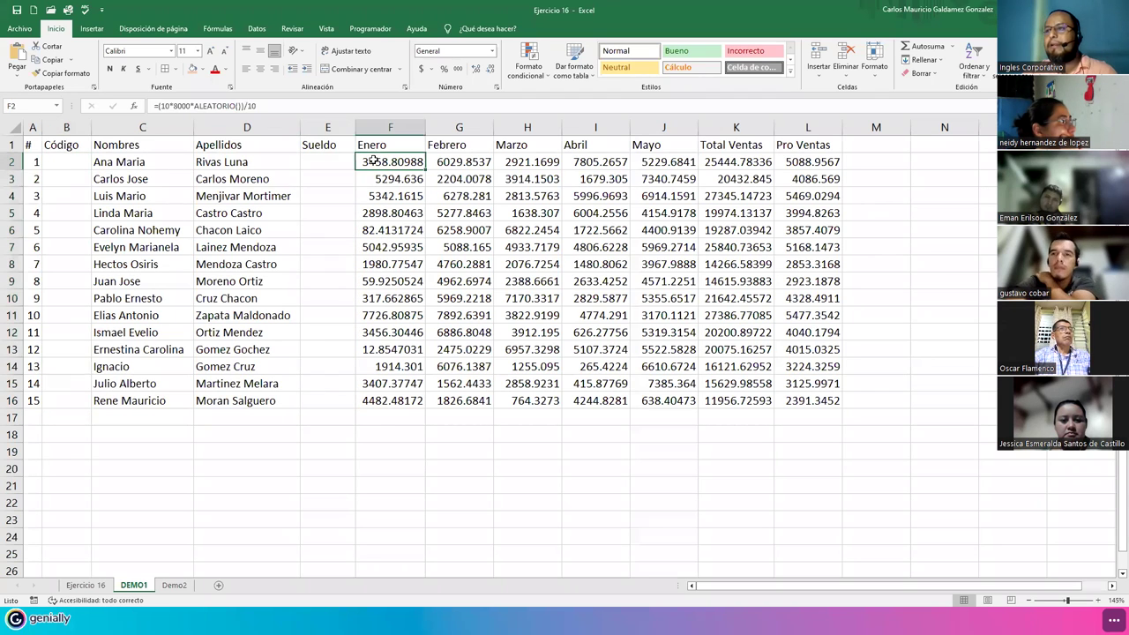
click(92, 29)
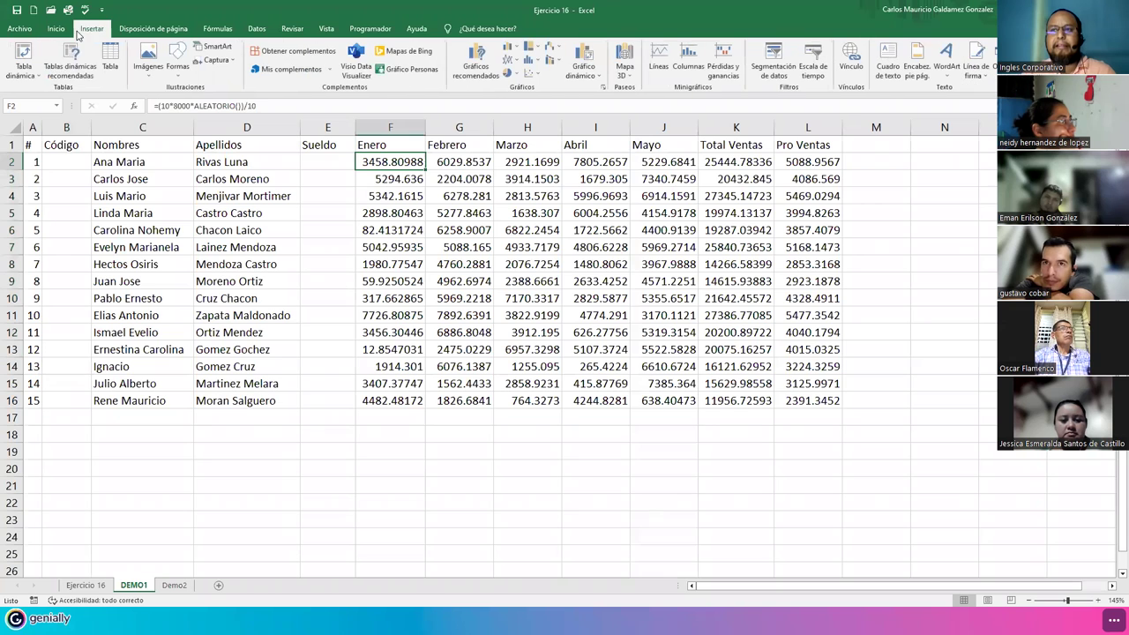
click(108, 69)
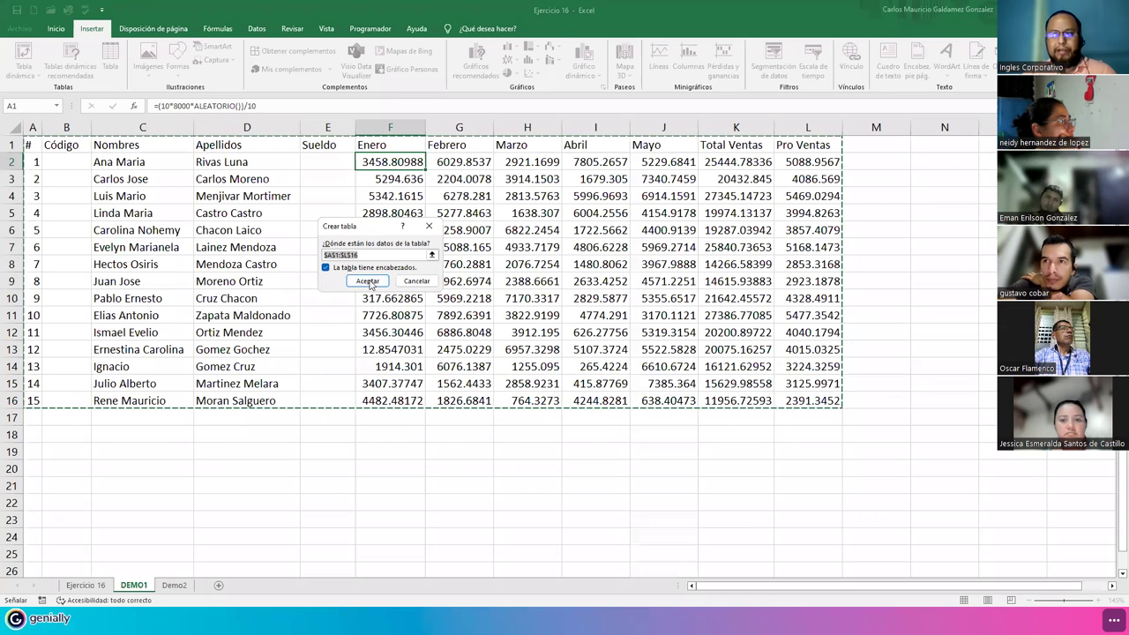
click(368, 281)
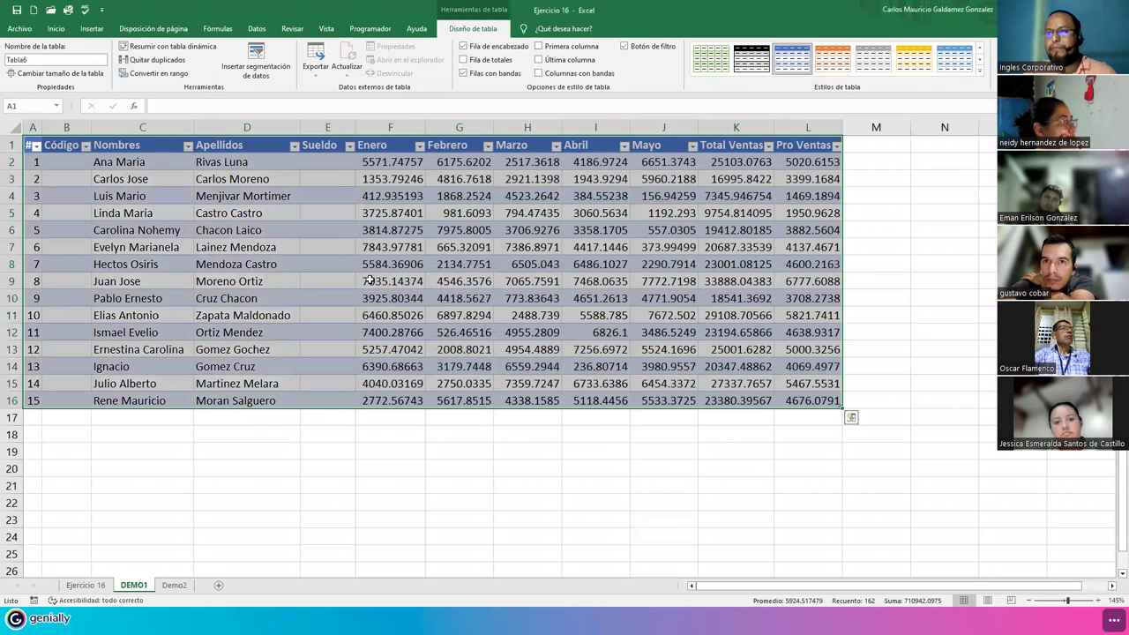
- Apply a green banded table style to the DEMO1 table
click(757, 69)
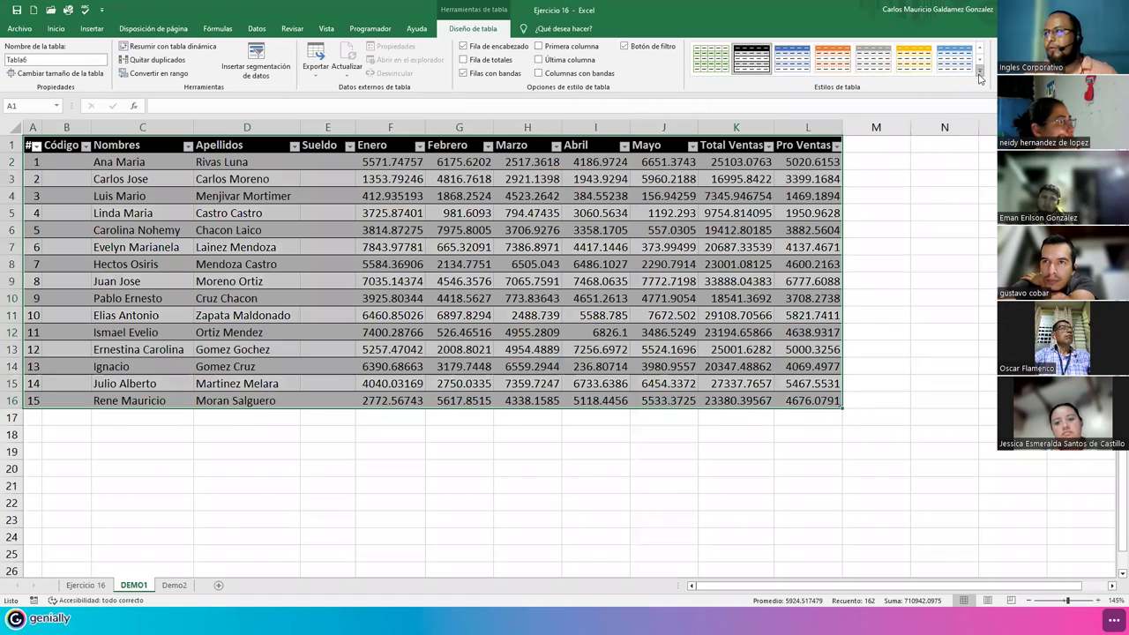
click(979, 75)
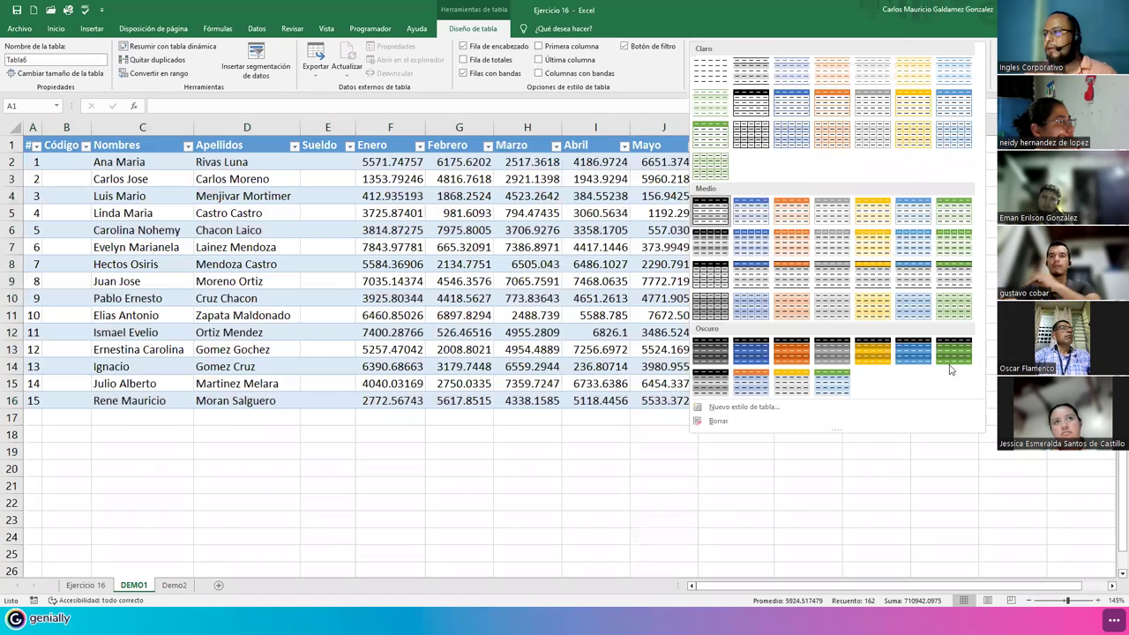
click(938, 350)
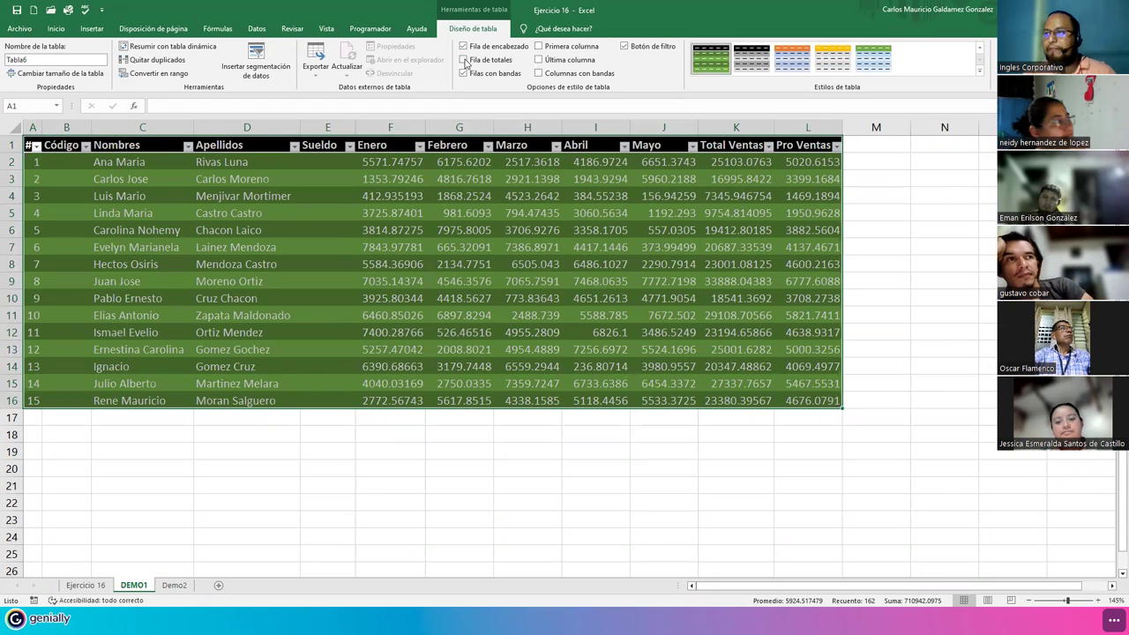
- Add a Total row with a Suma under Enero copied across every column, then select F2:L17
key(ctrl+shift+t)
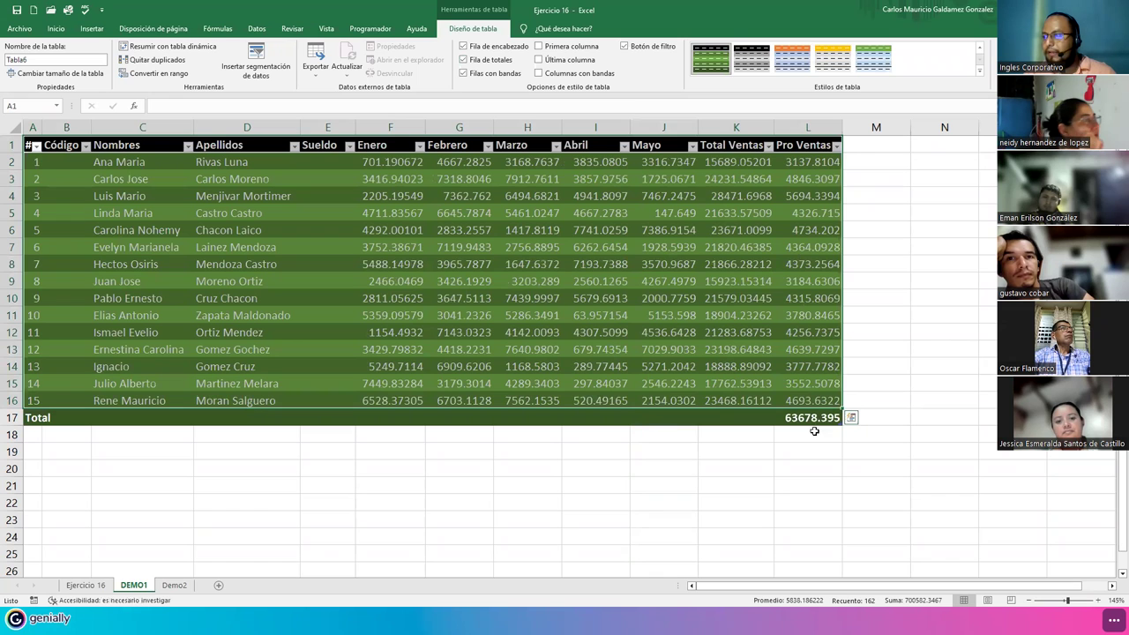
click(395, 421)
click(430, 420)
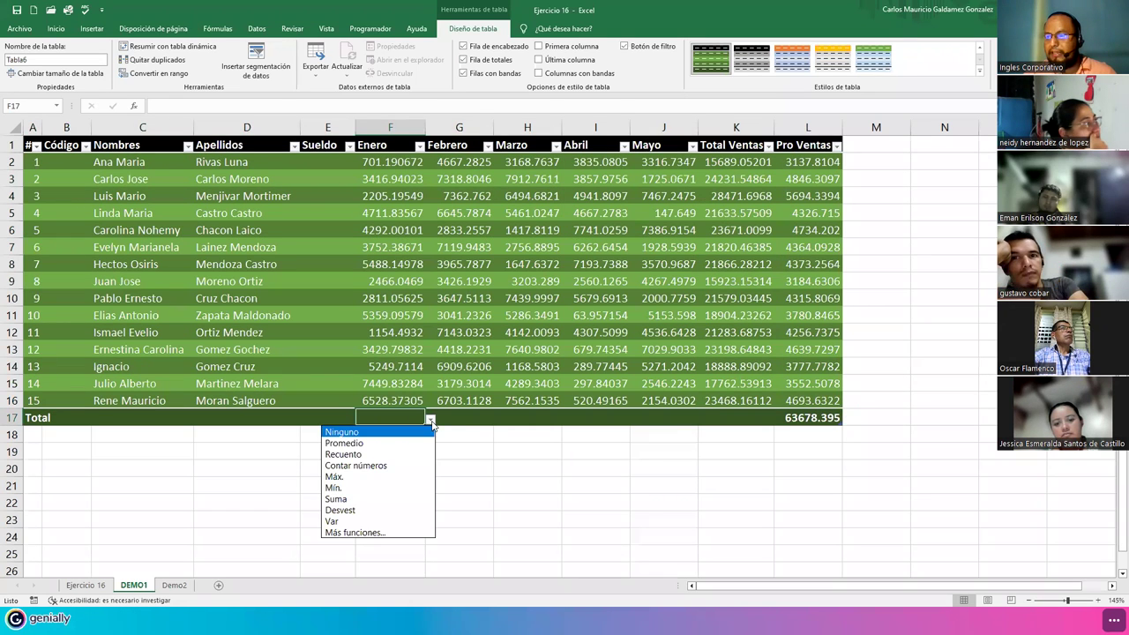
click(380, 498)
drag(425, 424, 760, 421)
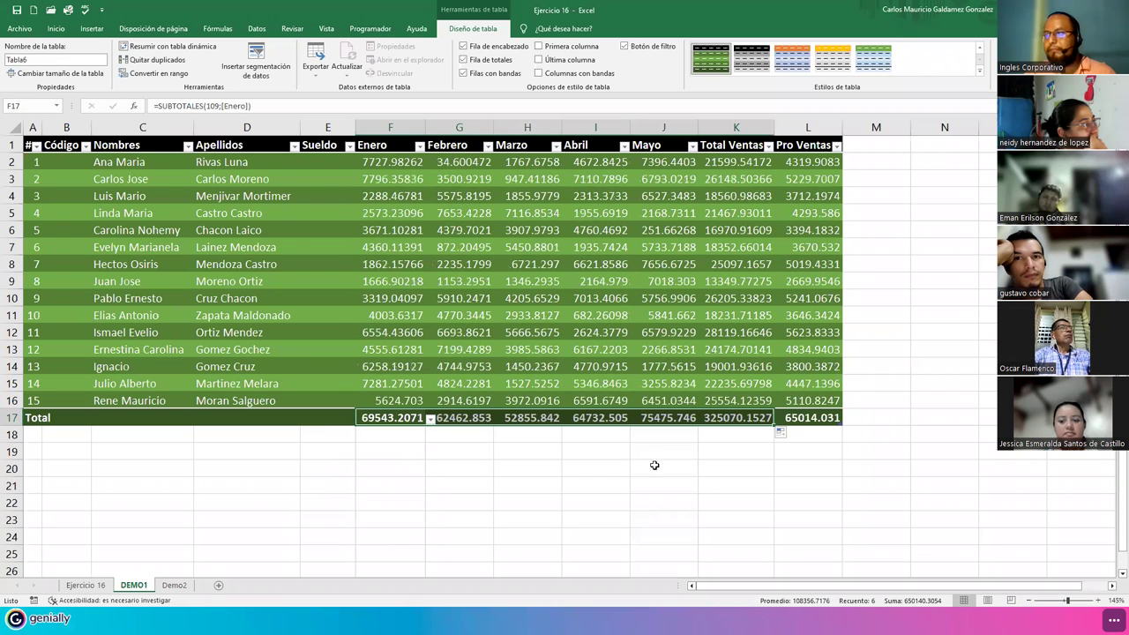
drag(369, 162, 824, 417)
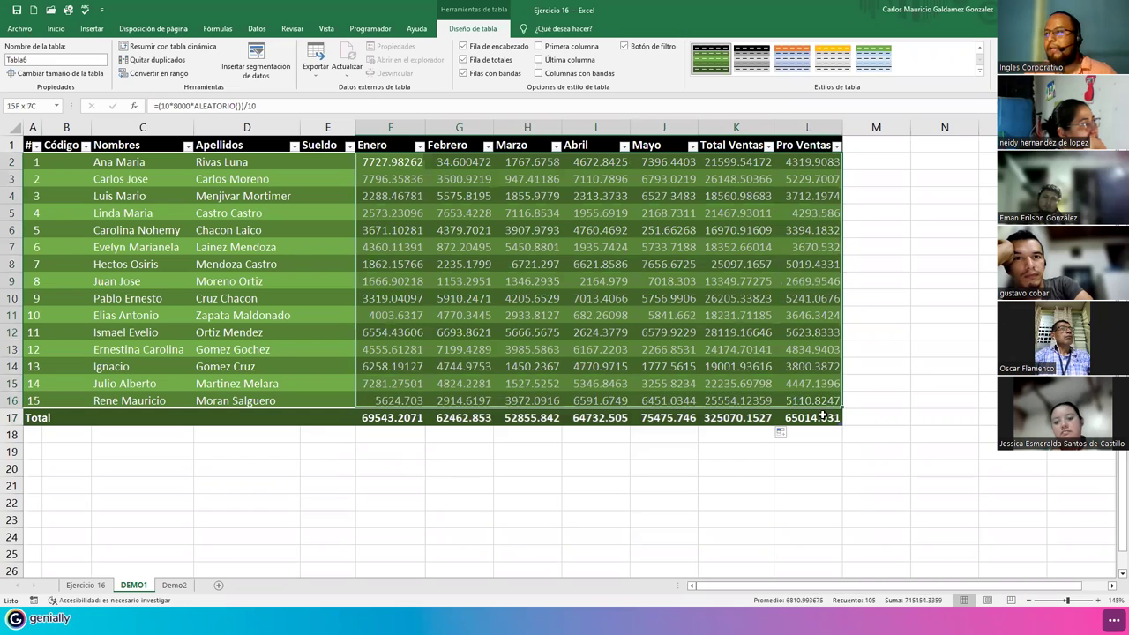
- Apply the Contabilidad accounting number format to the selected figures
click(56, 28)
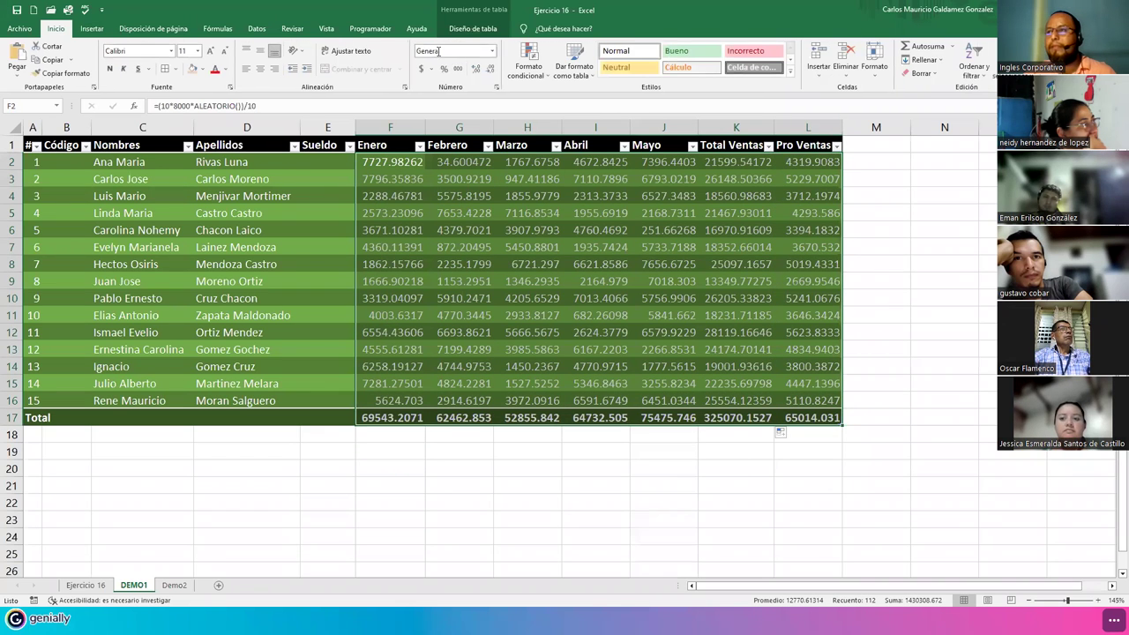
click(420, 69)
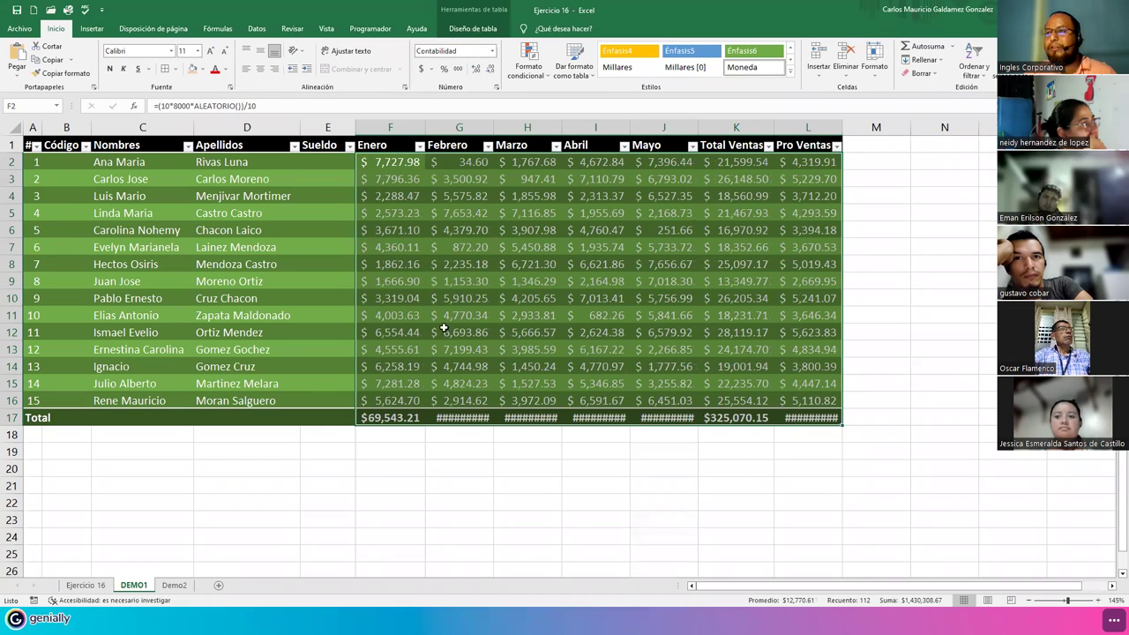
click(446, 349)
- Widen the Febrero, Abril, Mayo and Pro Ventas columns so every total is readable
drag(494, 128, 563, 124)
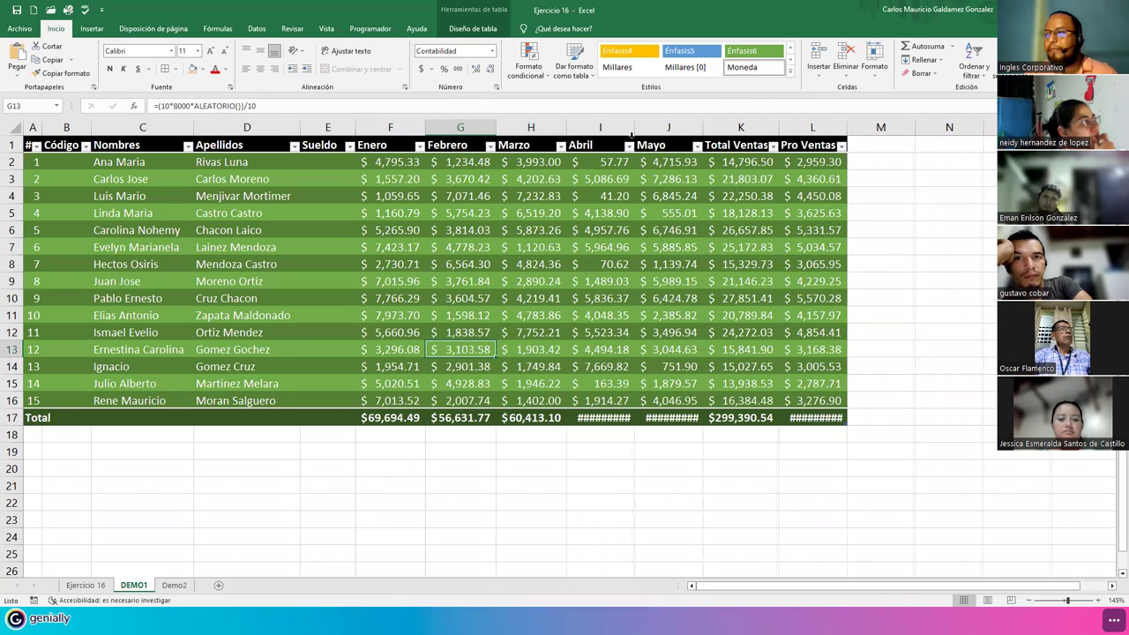
drag(635, 130, 637, 130)
drag(706, 128, 709, 128)
drag(852, 128, 860, 128)
click(318, 331)
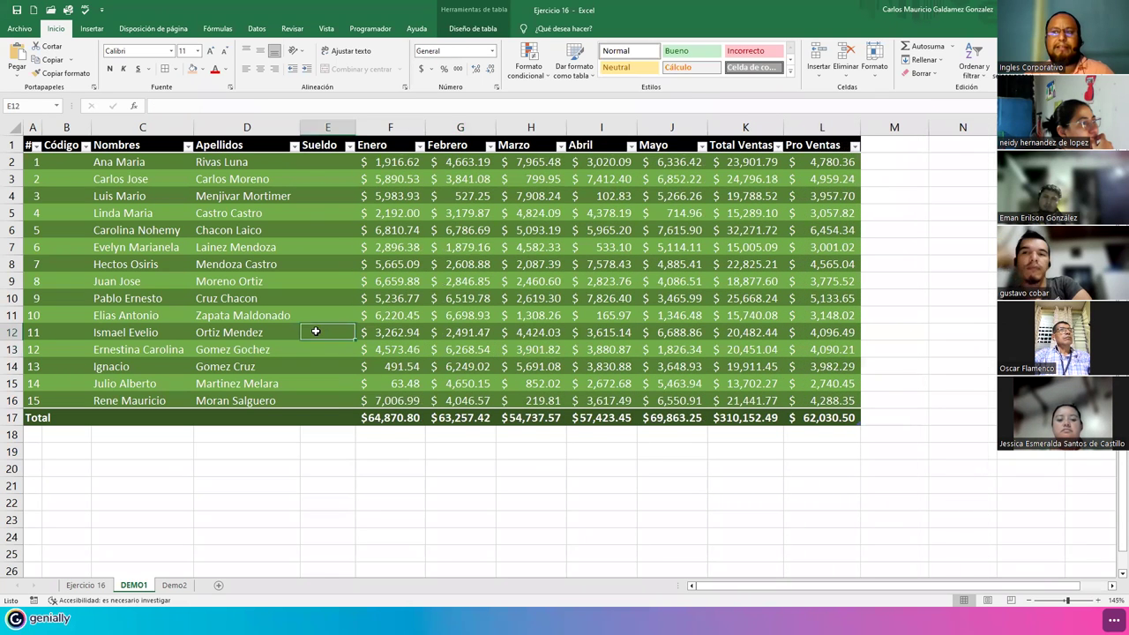
- Review the Sueldo and Código cells, a surname in D14, and an Enero value's formula
drag(317, 163, 318, 401)
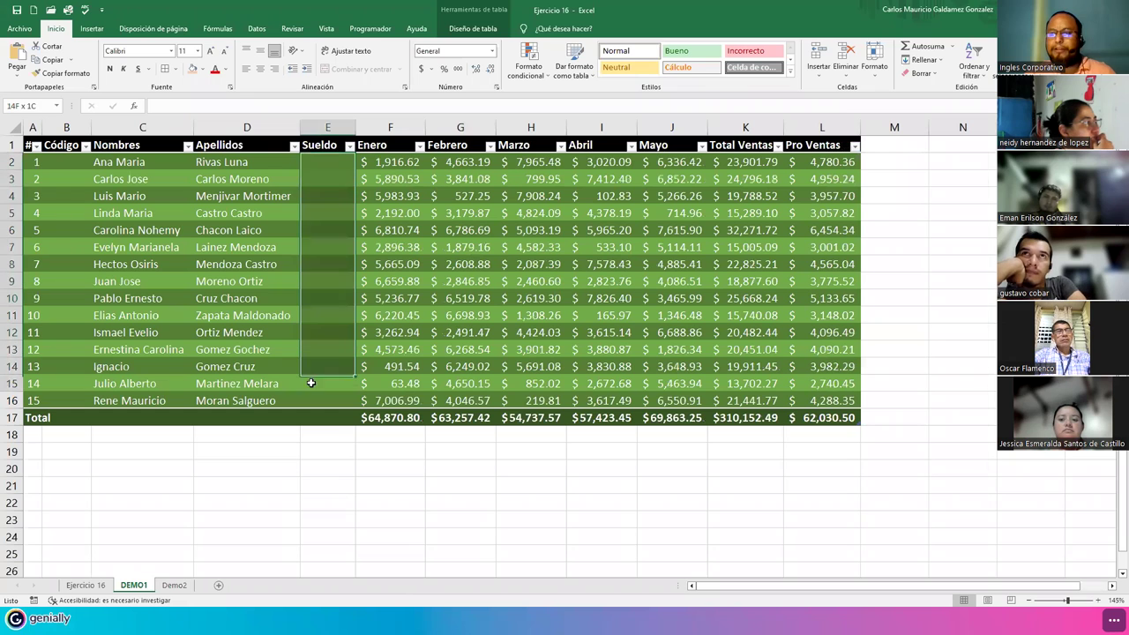
drag(63, 162, 64, 392)
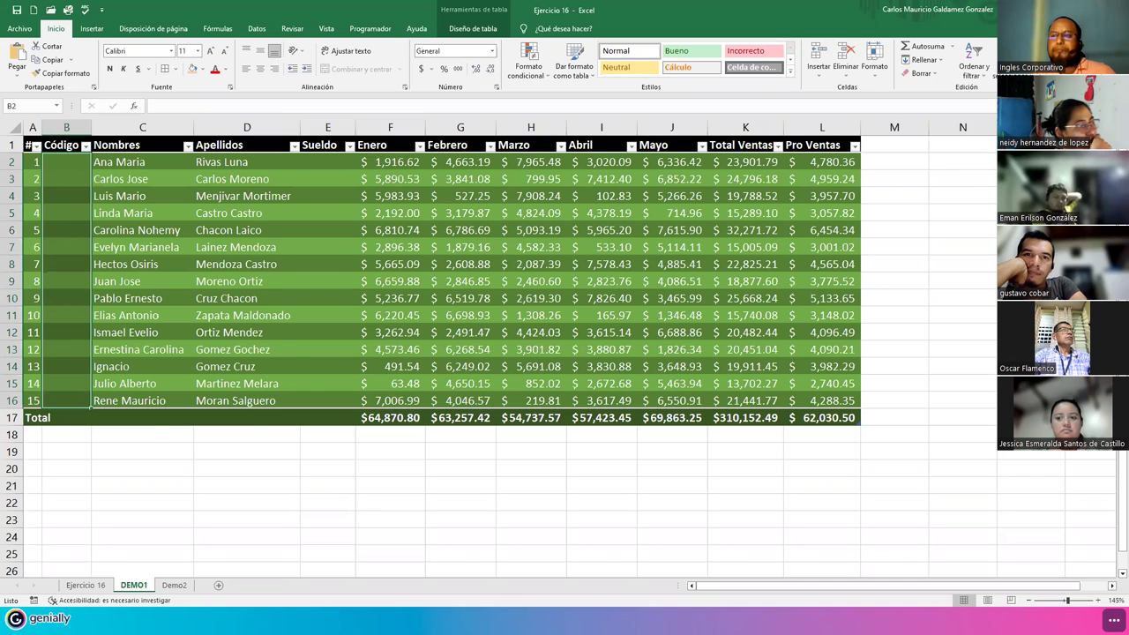
click(277, 362)
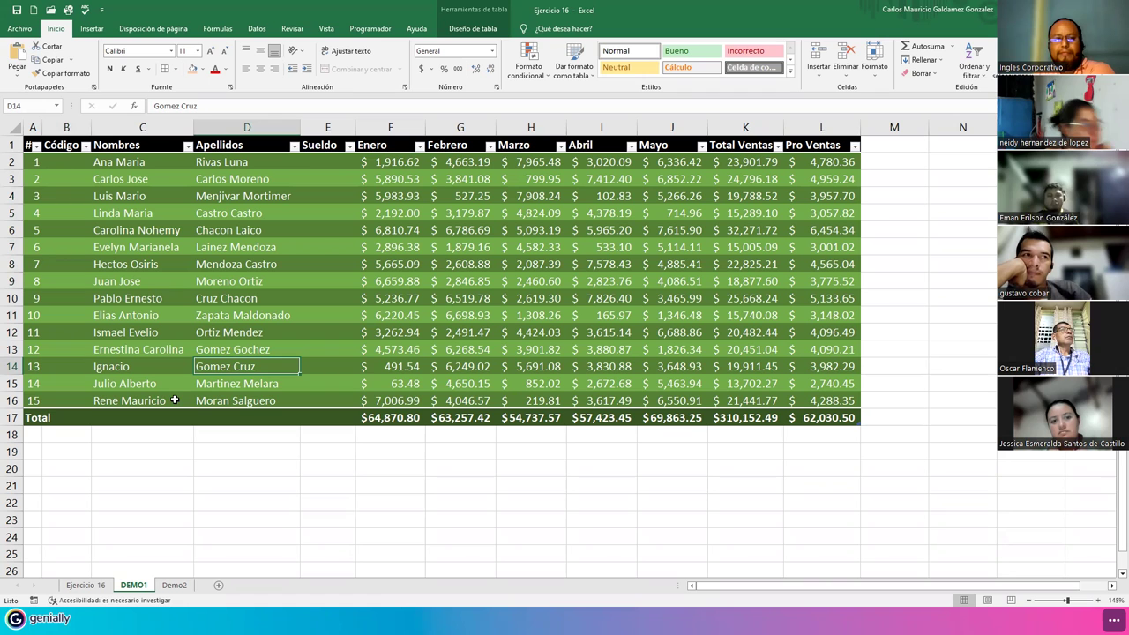
click(370, 316)
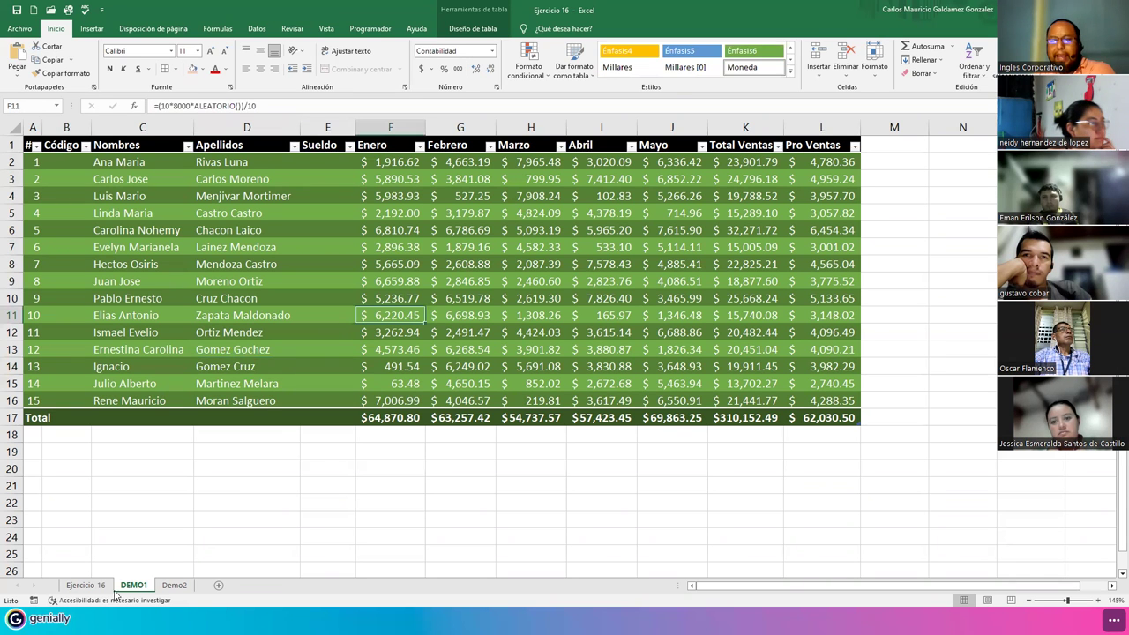
- Look over the Demo2 sales sheet, then switch to the Ejercicio 16 exercise sheet
click(173, 586)
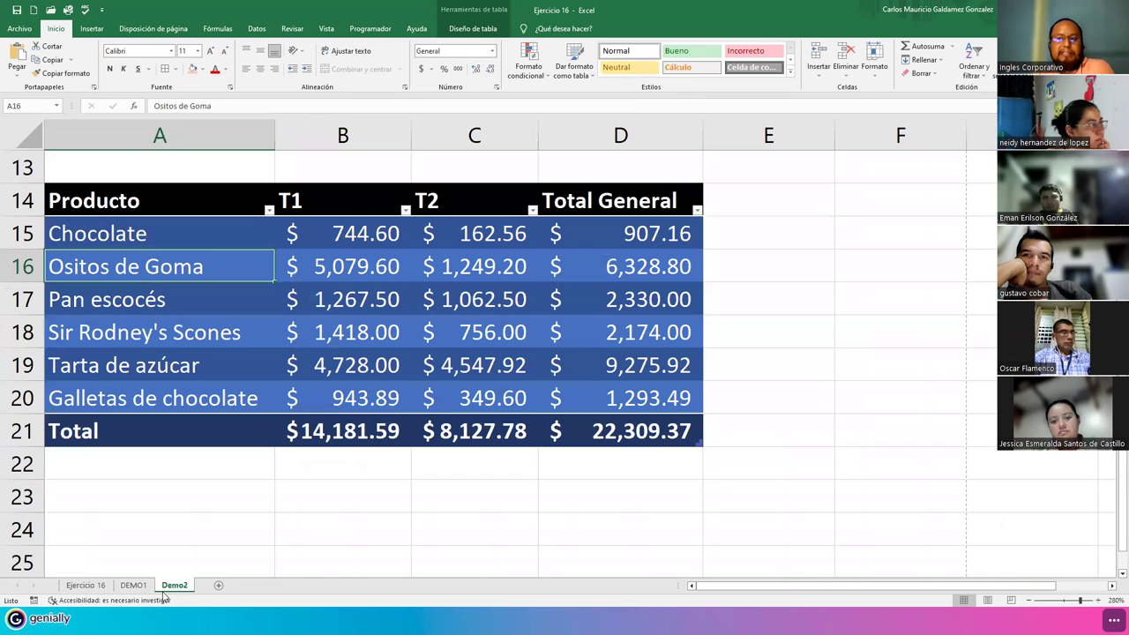
click(133, 585)
click(174, 586)
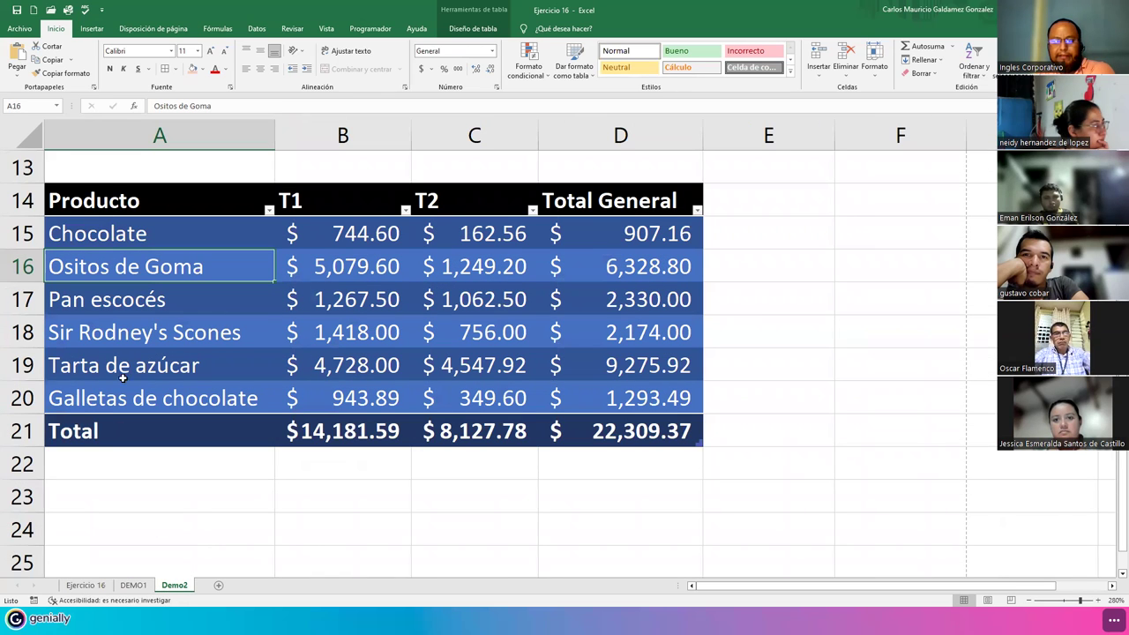
click(85, 585)
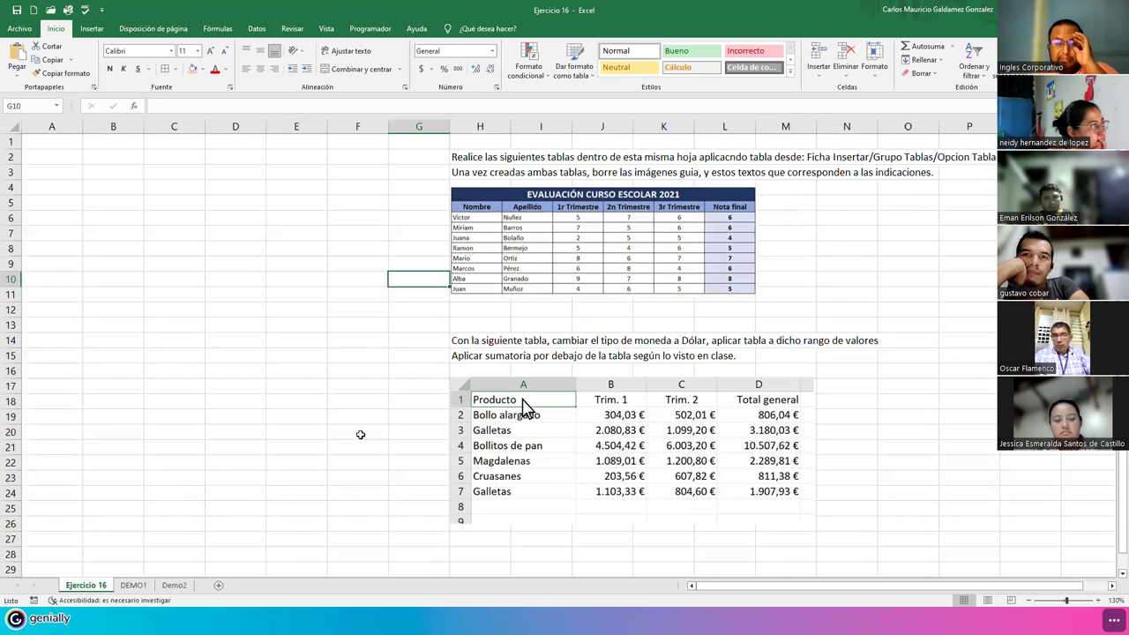
drag(457, 158, 458, 174)
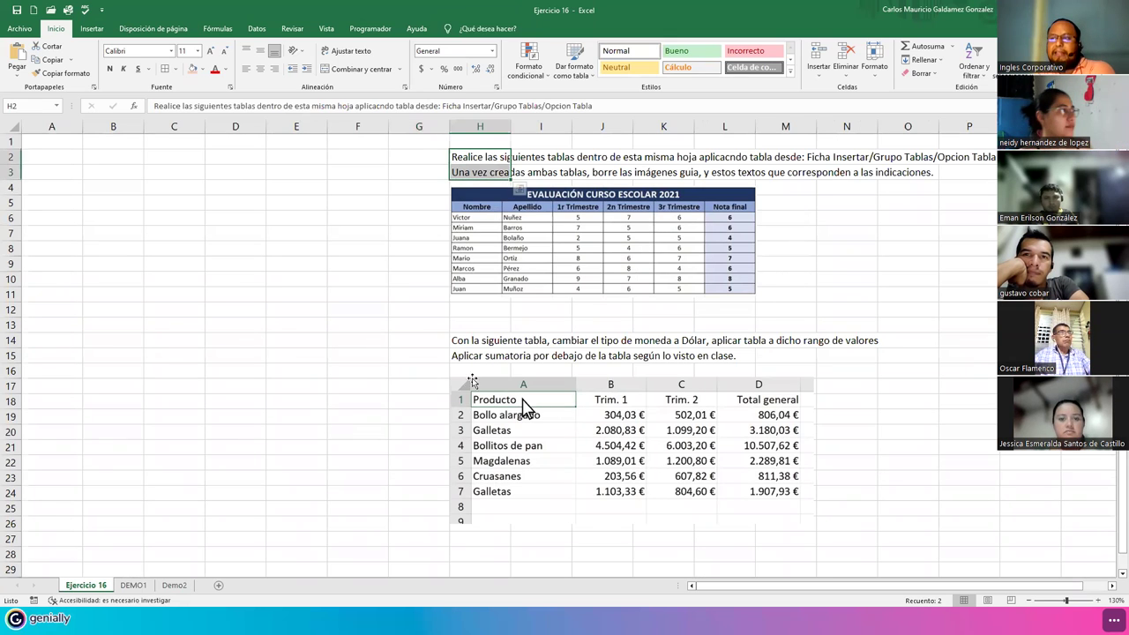
click(484, 214)
key(Tab)
click(488, 267)
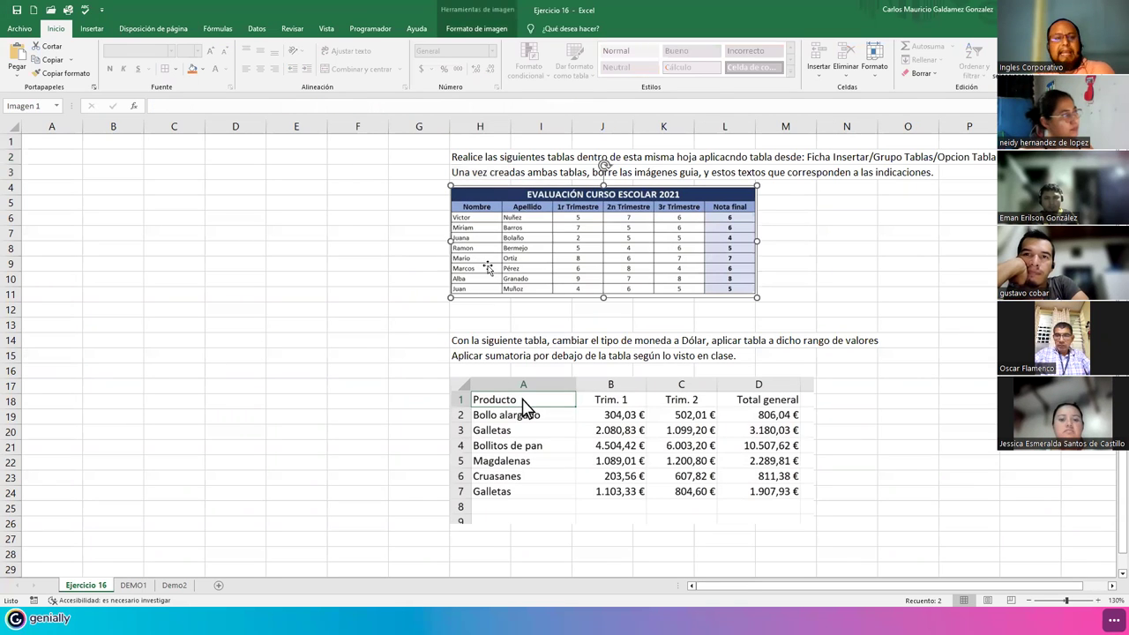
key(Escape)
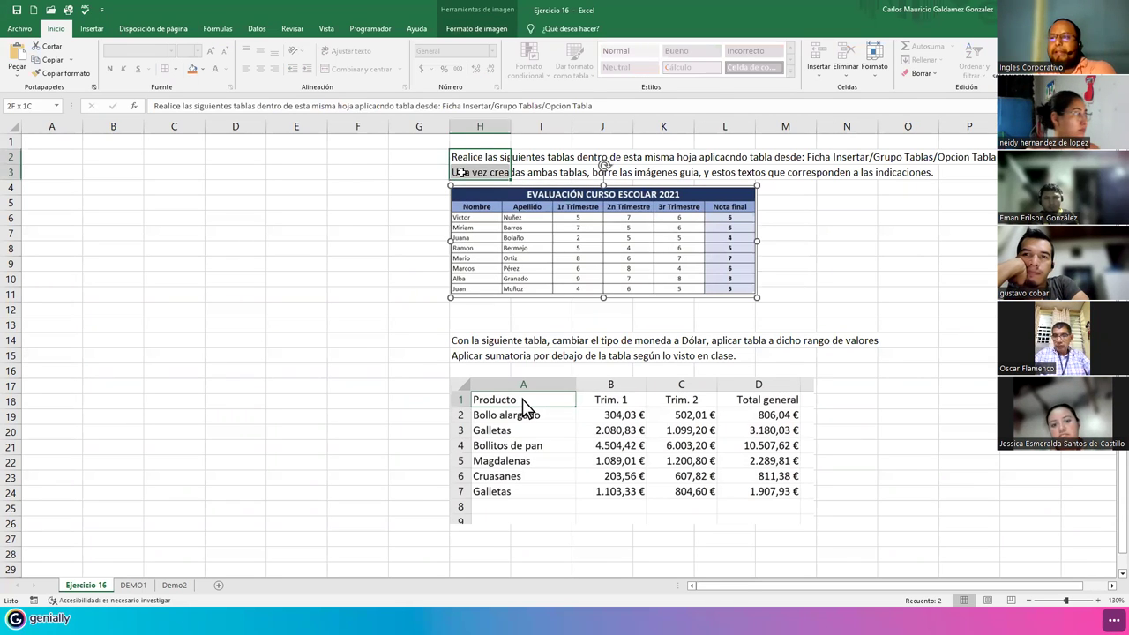
drag(459, 342, 460, 358)
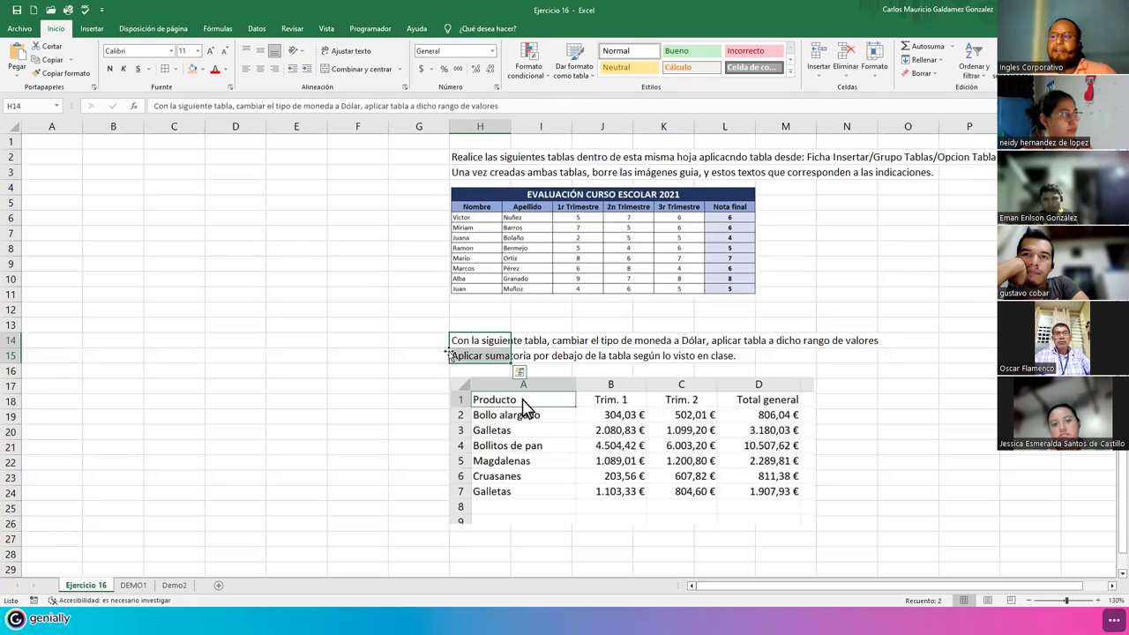
drag(459, 165, 458, 175)
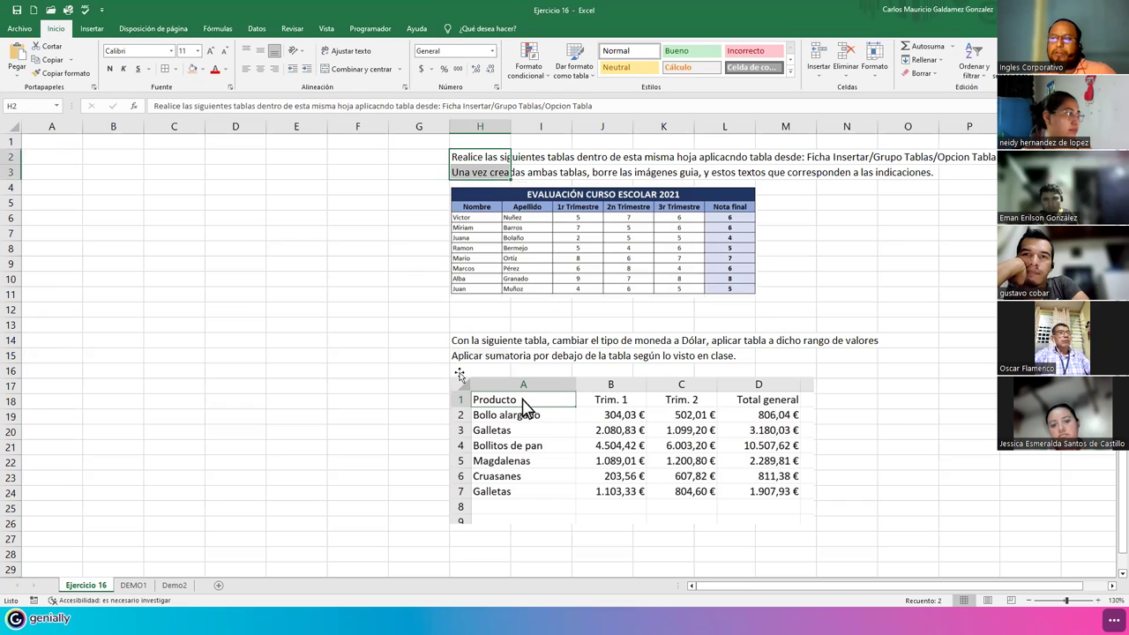
drag(460, 374, 460, 349)
click(543, 430)
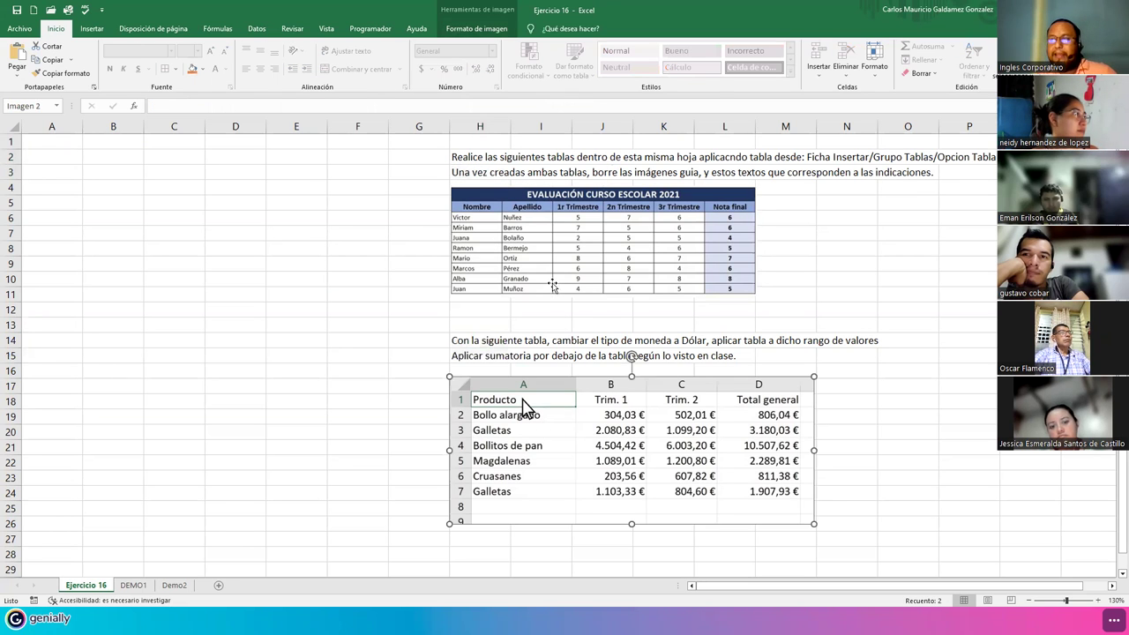
click(46, 160)
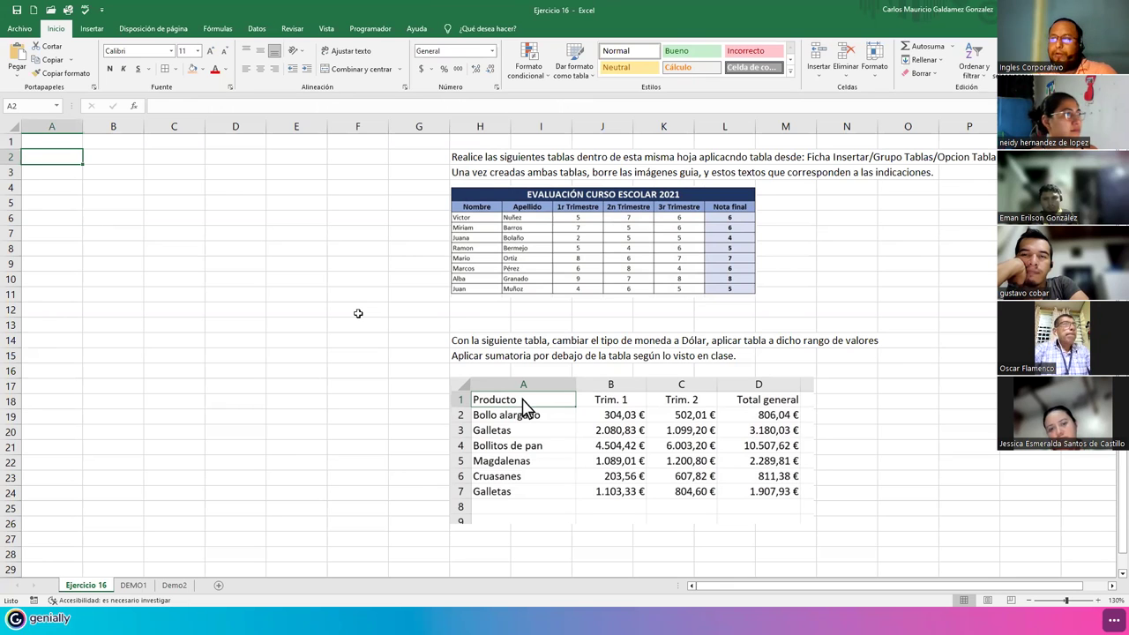
click(123, 238)
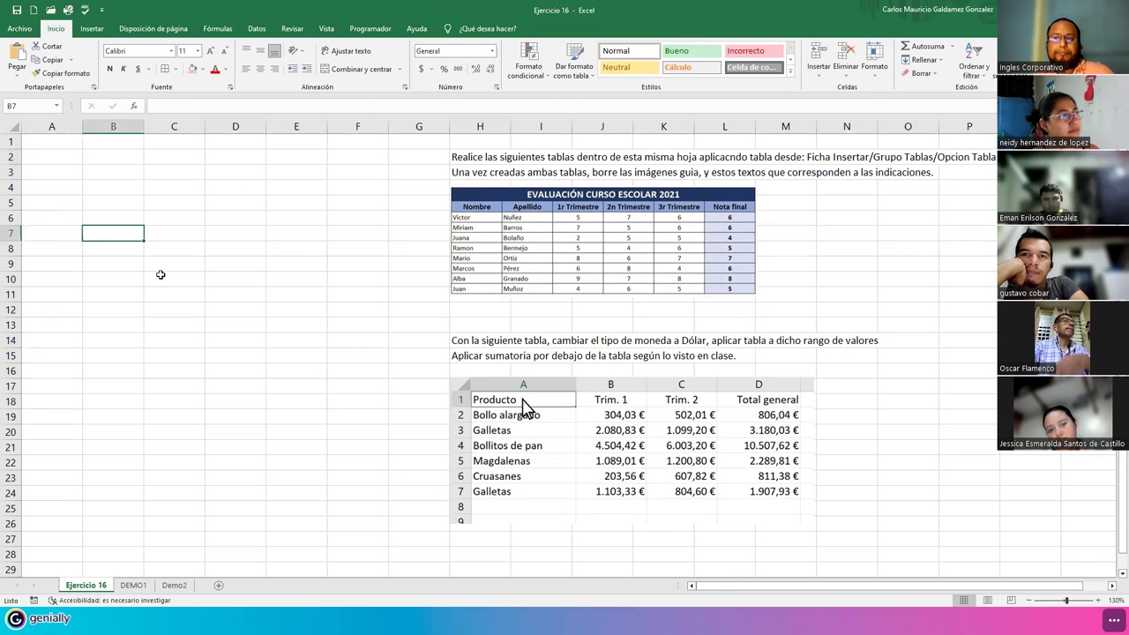
key(ctrl+Home)
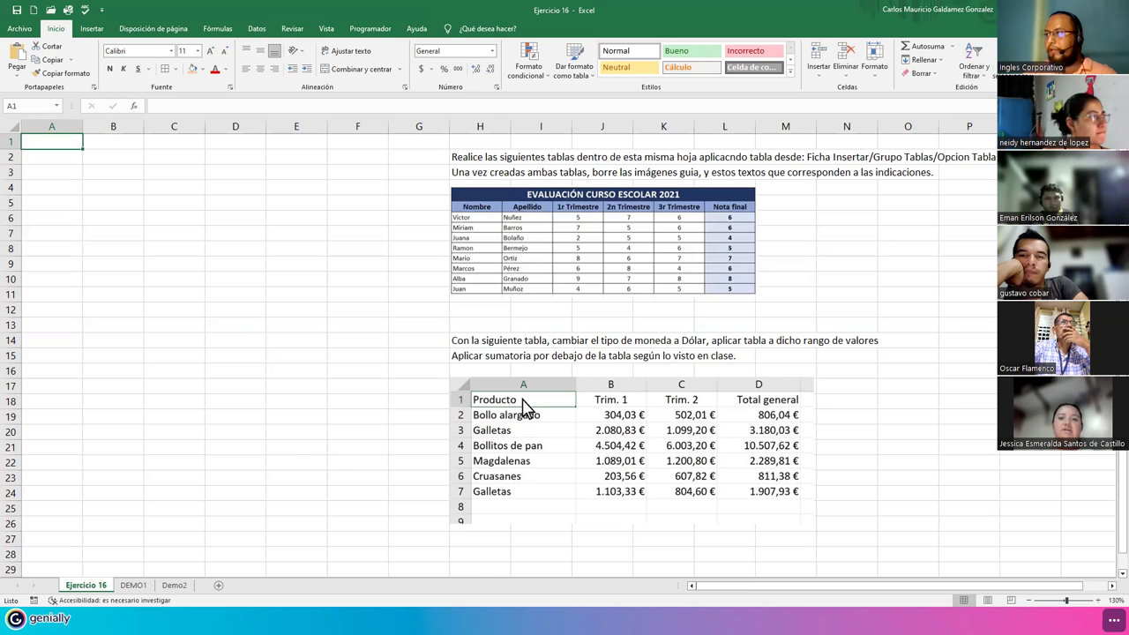
- Advance two slides, past CONSULTAS to the closing MUCHAS GRACIAS slide
key(Right)
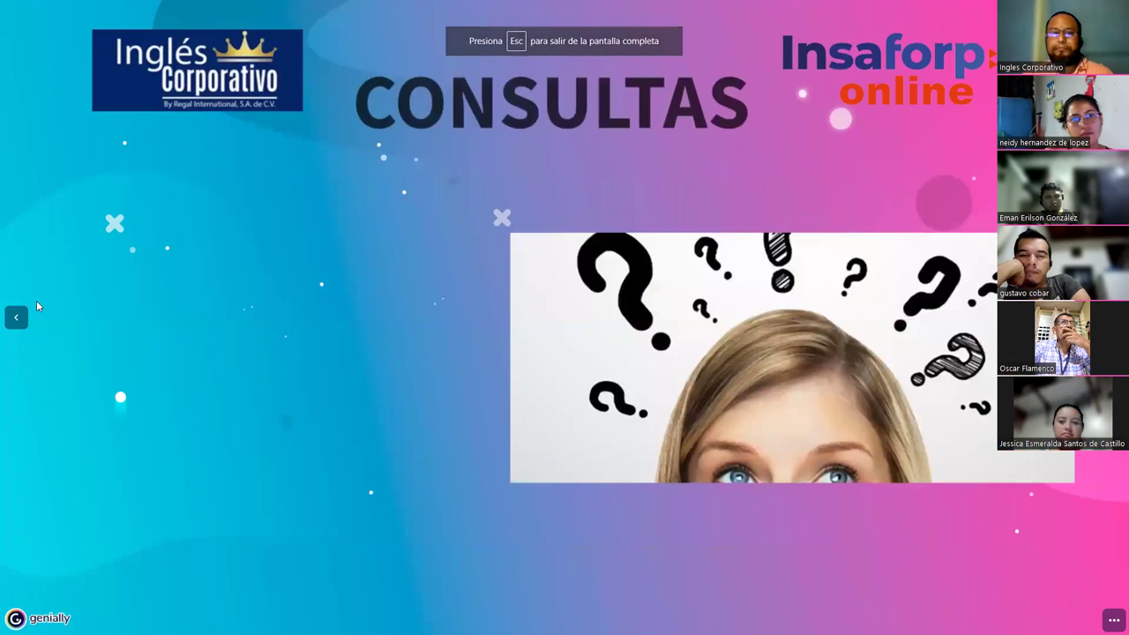
key(Right)
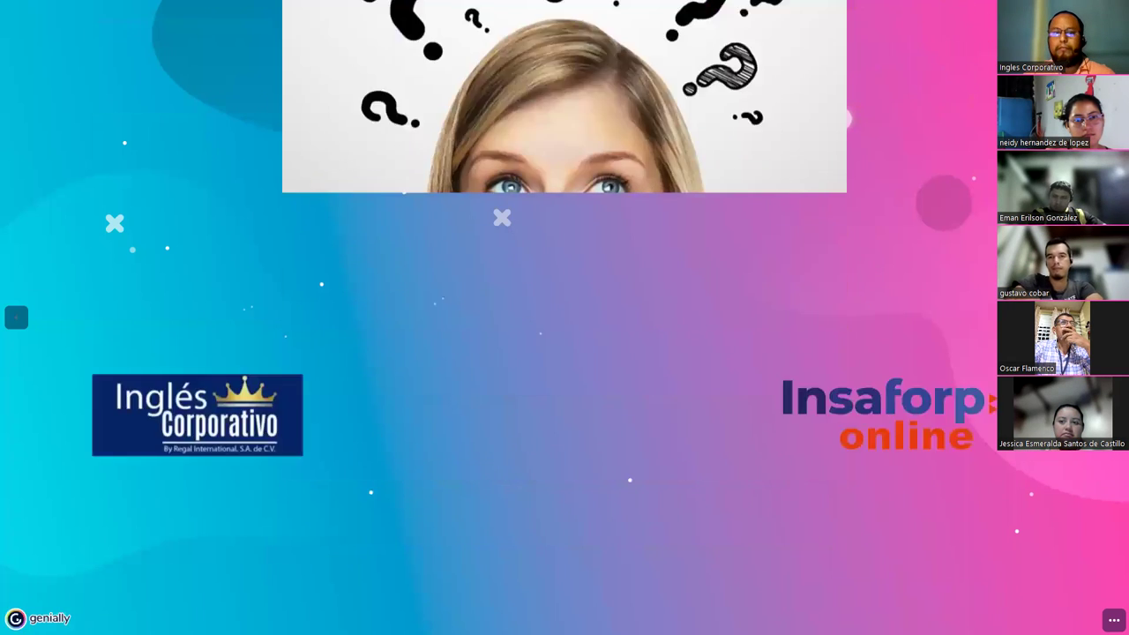